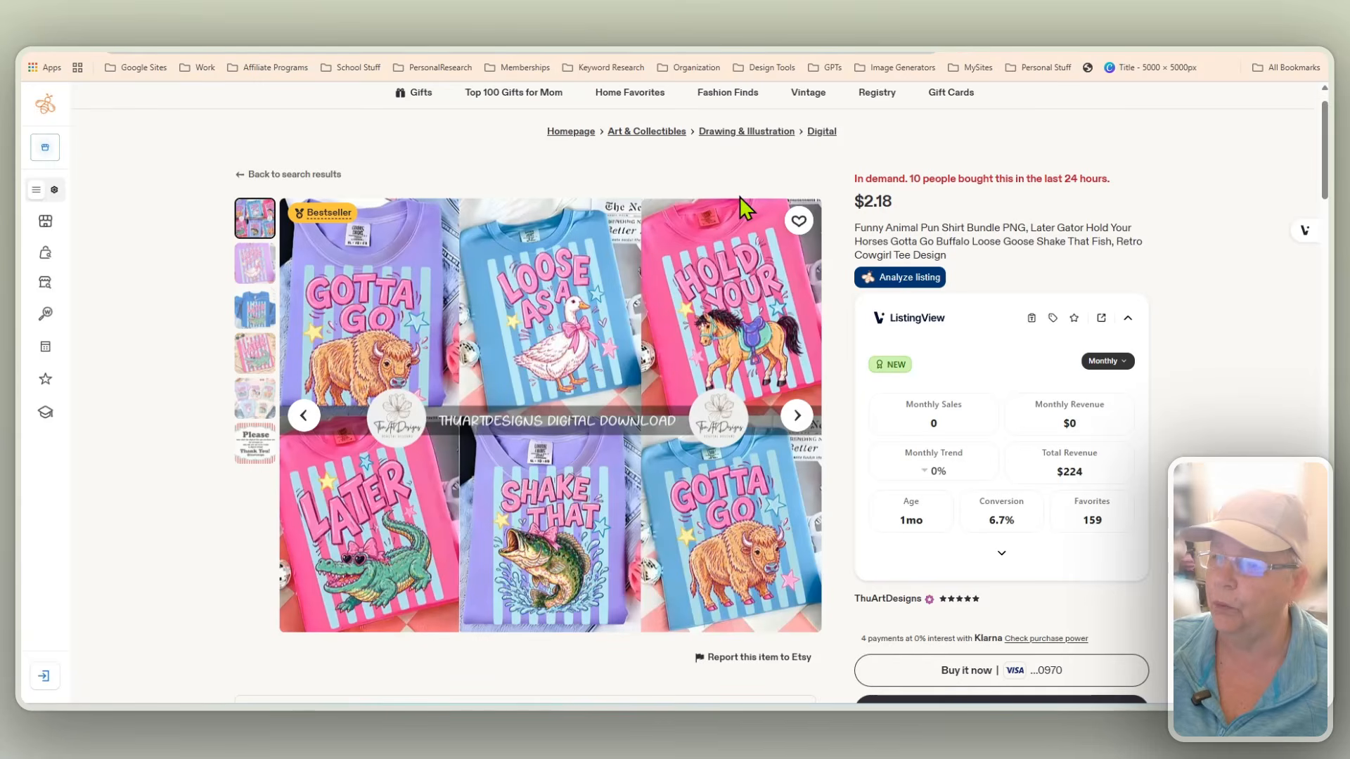
Switch from the Etsy listing to the ChatGPT phrase list and on to Render Studio's generation history
{"action": "left_click", "coordinate": [745, 51]}
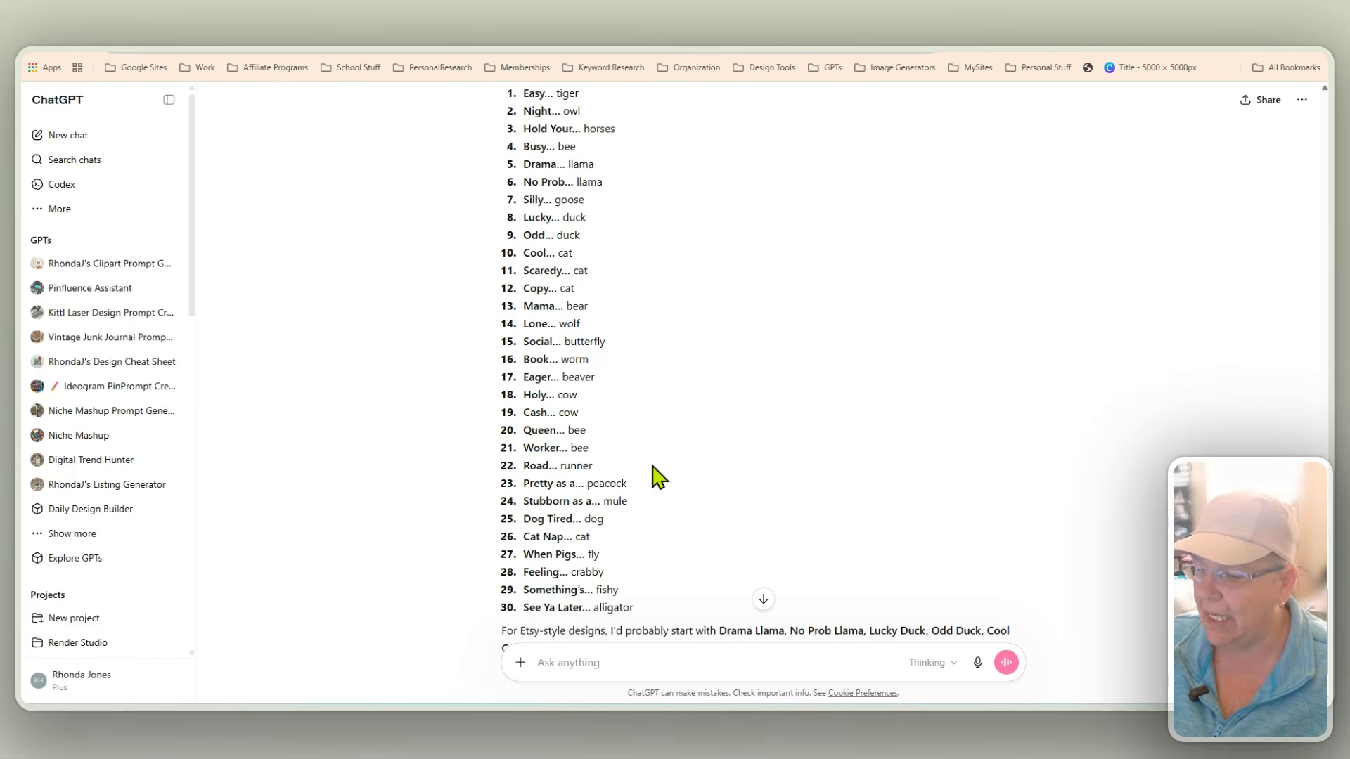
{"action": "left_click", "coordinate": [632, 48]}
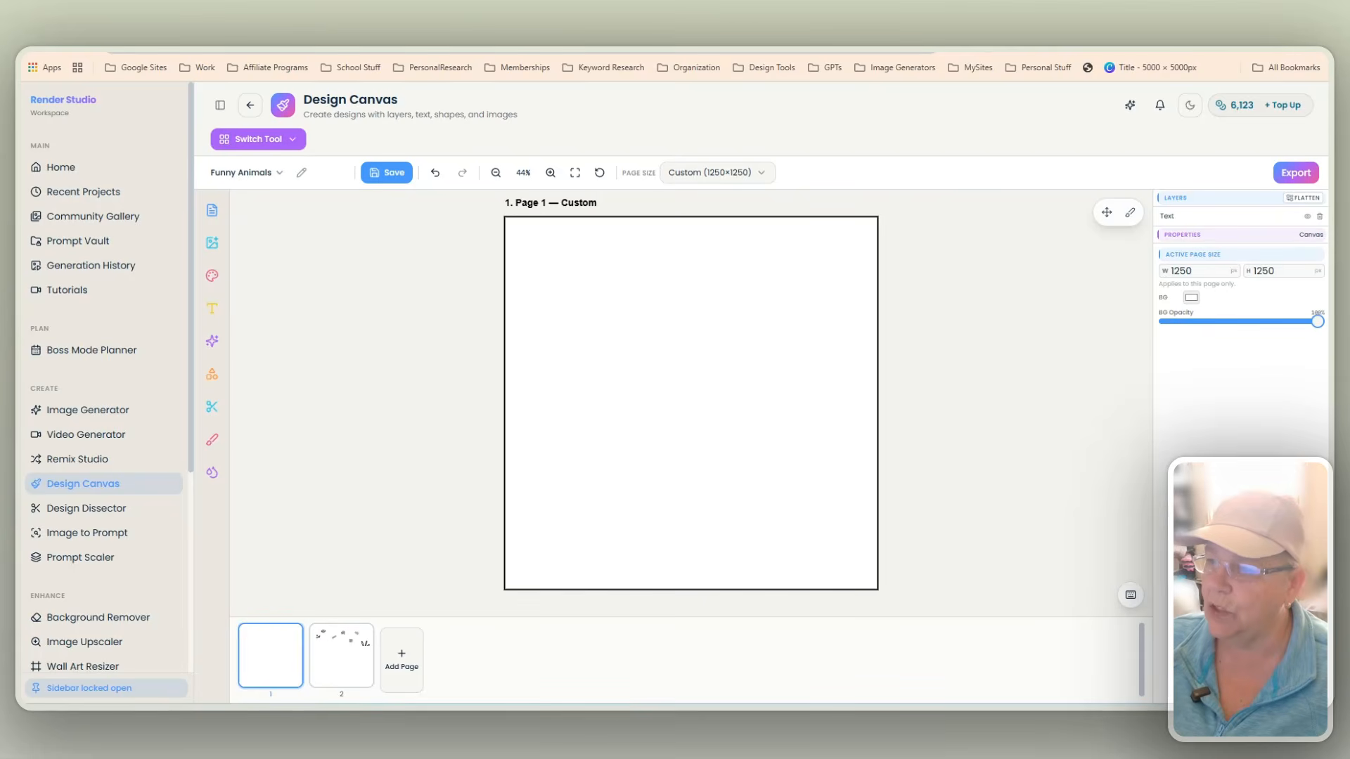
{"action": "left_click", "coordinate": [128, 266]}
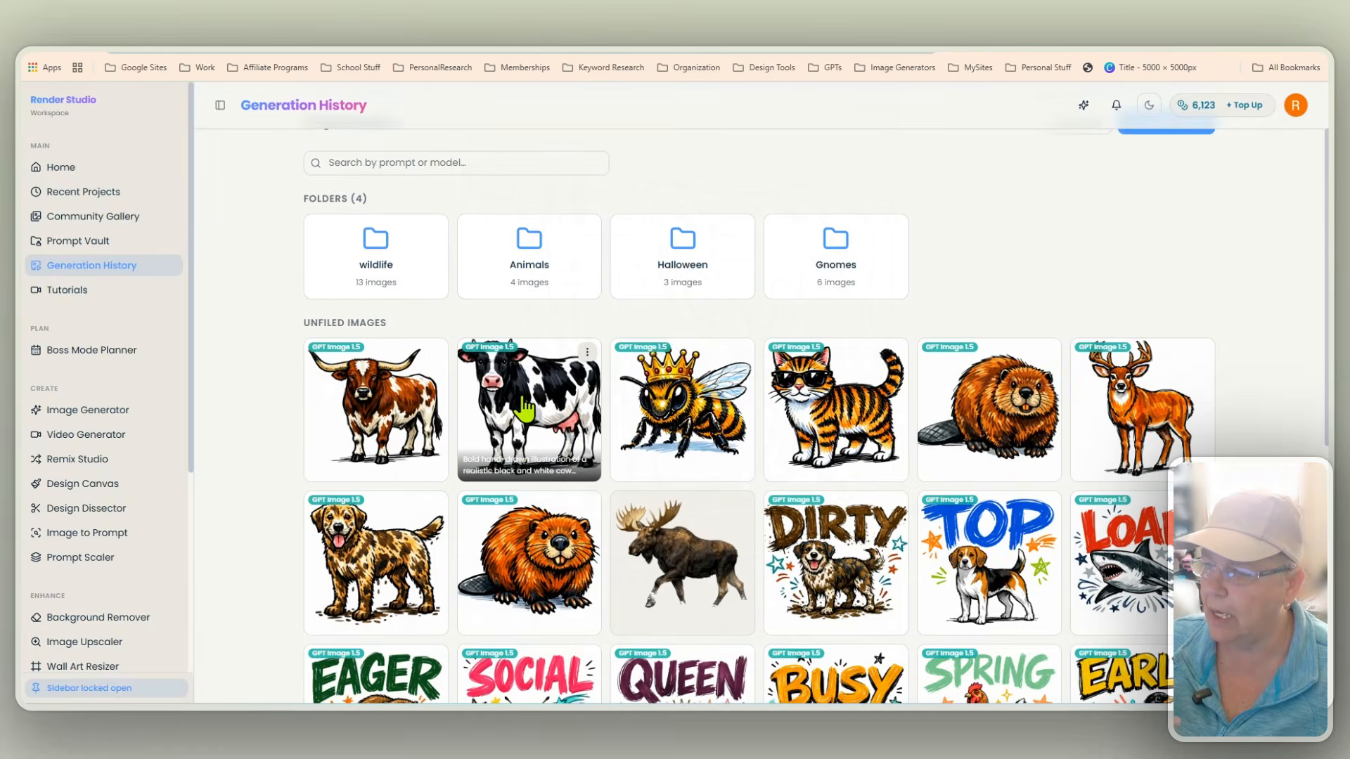
View the black-and-white cow and the deer illustrations enlarged, one after the other
{"action": "left_click", "coordinate": [551, 401]}
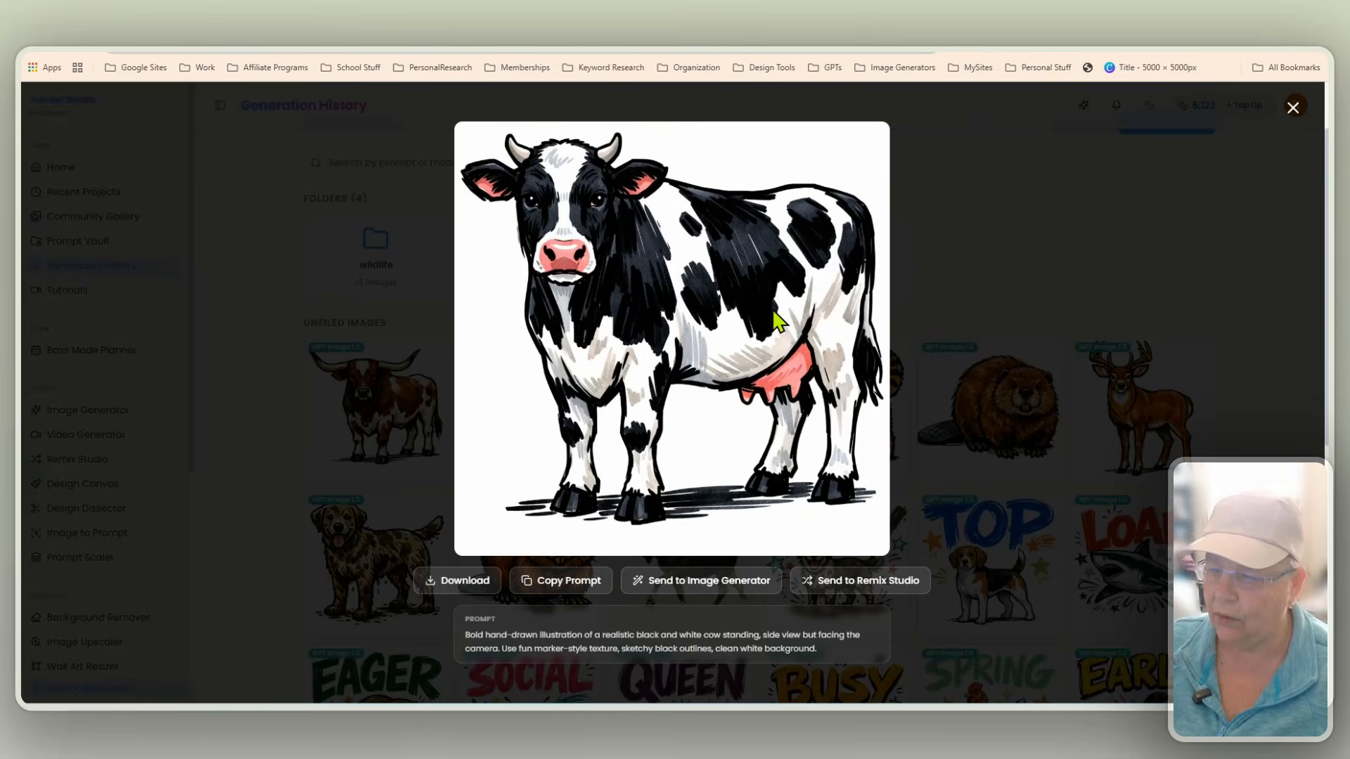
{"action": "left_click", "coordinate": [1292, 107]}
{"action": "left_click", "coordinate": [1136, 407]}
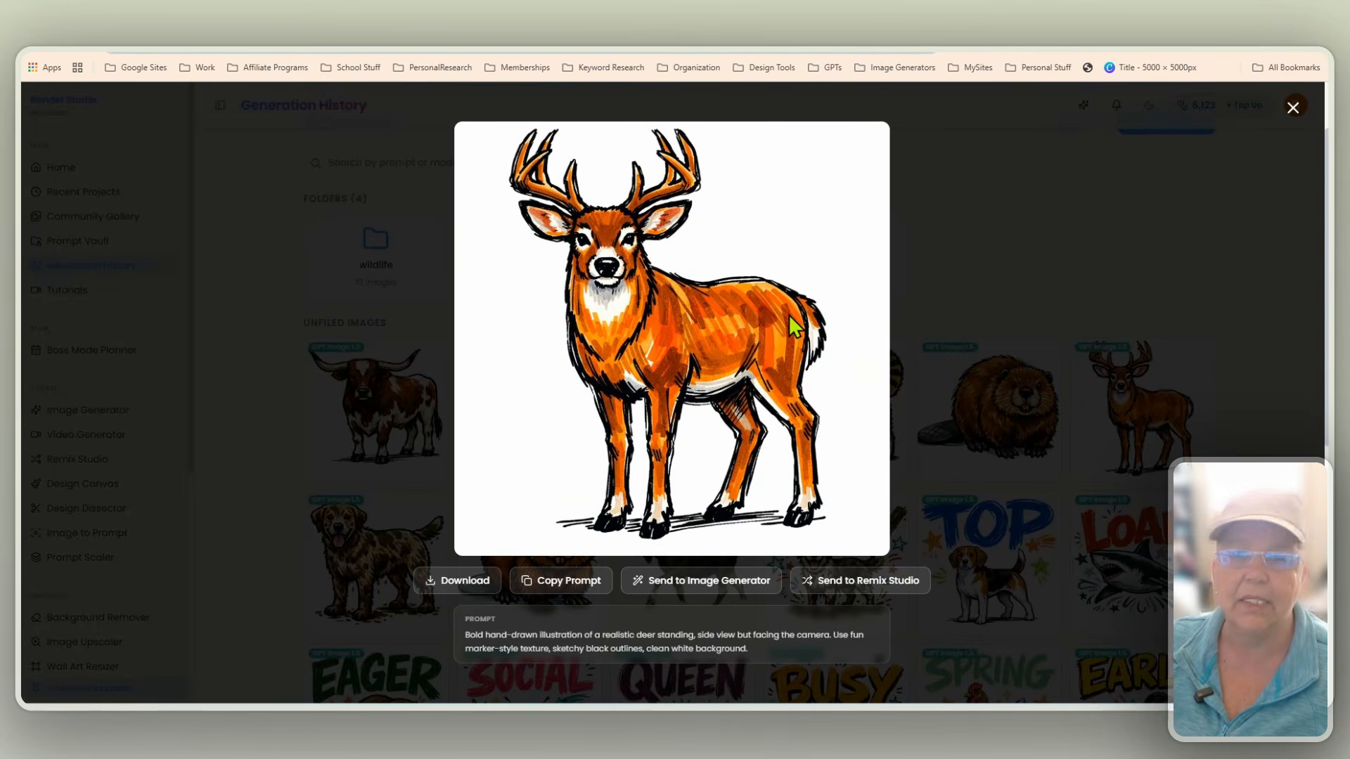
{"action": "left_click", "coordinate": [1292, 108]}
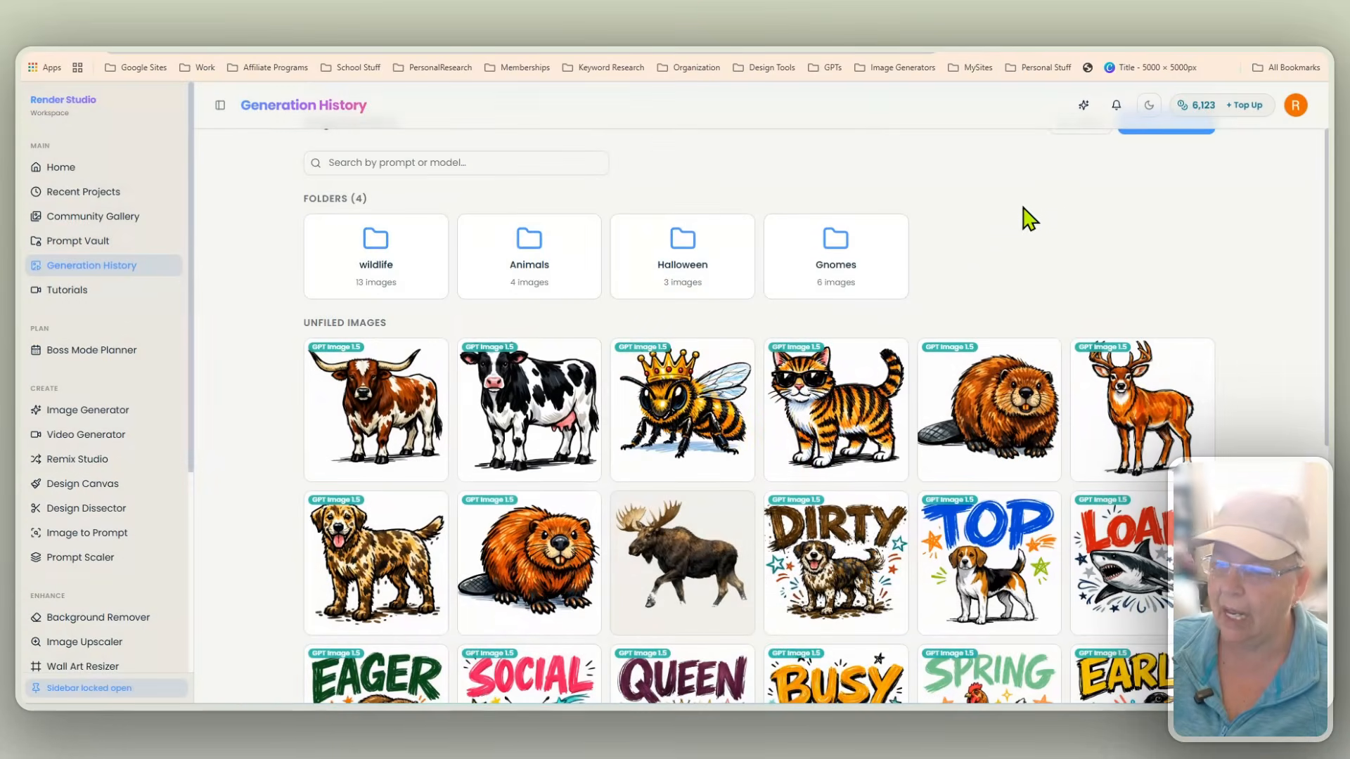
Browse the unfiled animal and word-design images in the generation history
{"action": "scroll", "coordinate": [910, 517], "scroll_direction": "down", "scroll_amount": 3}
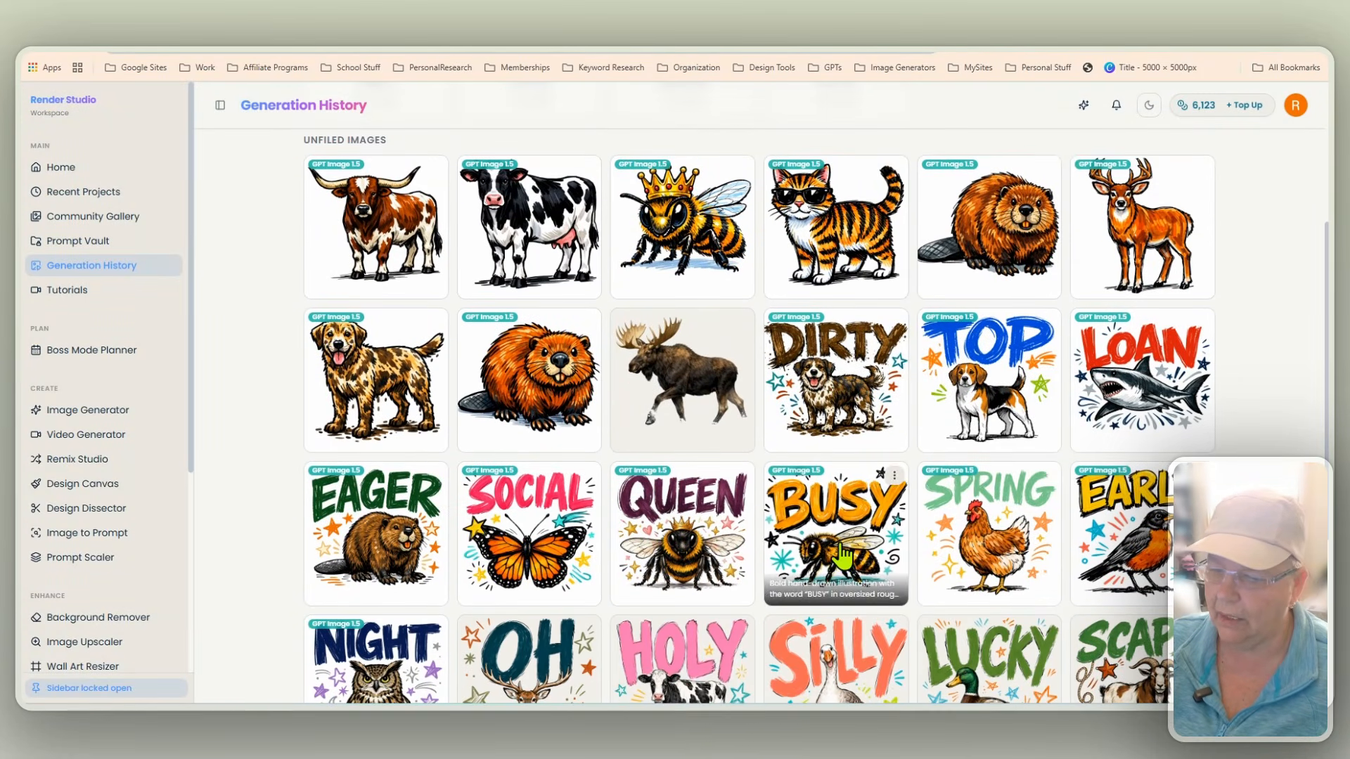
{"action": "scroll", "coordinate": [699, 610], "scroll_direction": "down", "scroll_amount": 1}
{"action": "scroll", "coordinate": [674, 464], "scroll_direction": "up", "scroll_amount": 4}
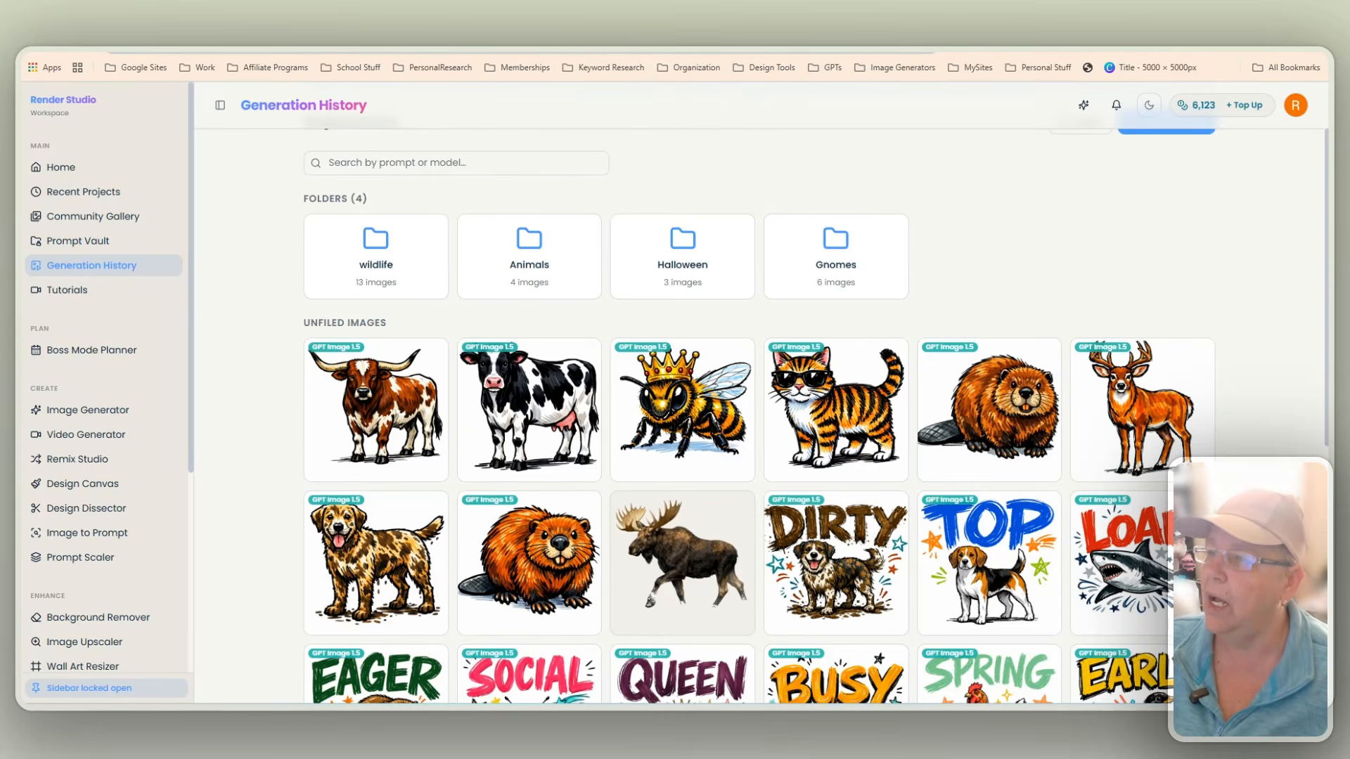
{"action": "left_click", "coordinate": [502, 50]}
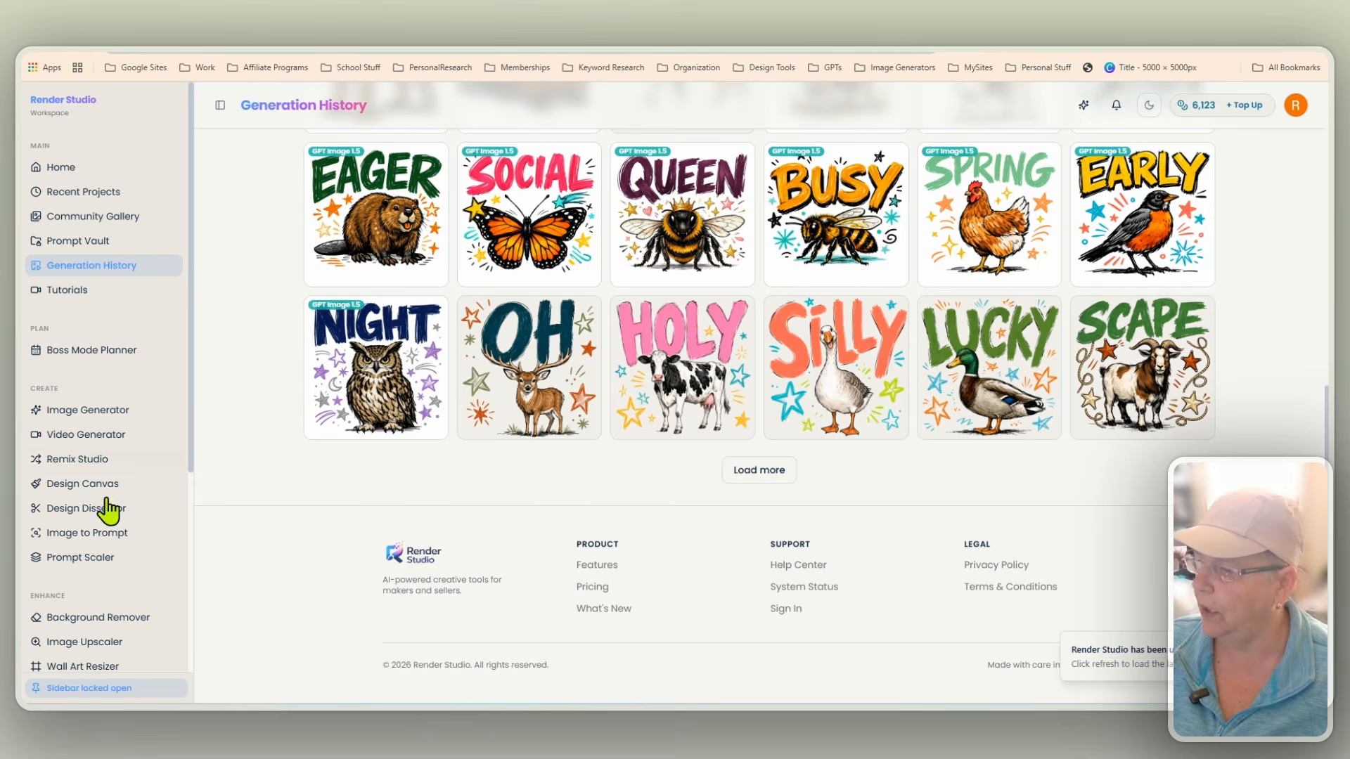
Open the Funny Animals design in Design Canvas and dismiss the update notice
{"action": "left_click", "coordinate": [111, 485]}
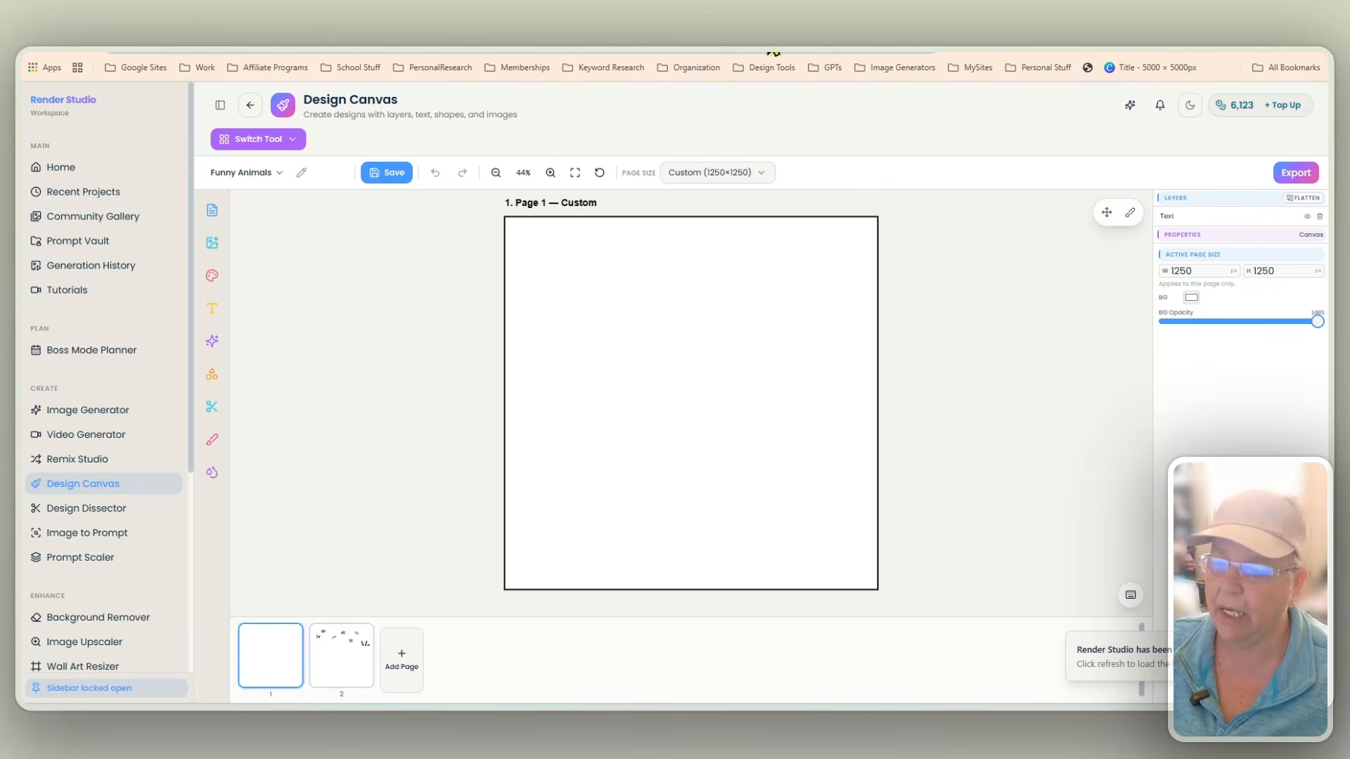
{"action": "left_click", "coordinate": [1145, 650]}
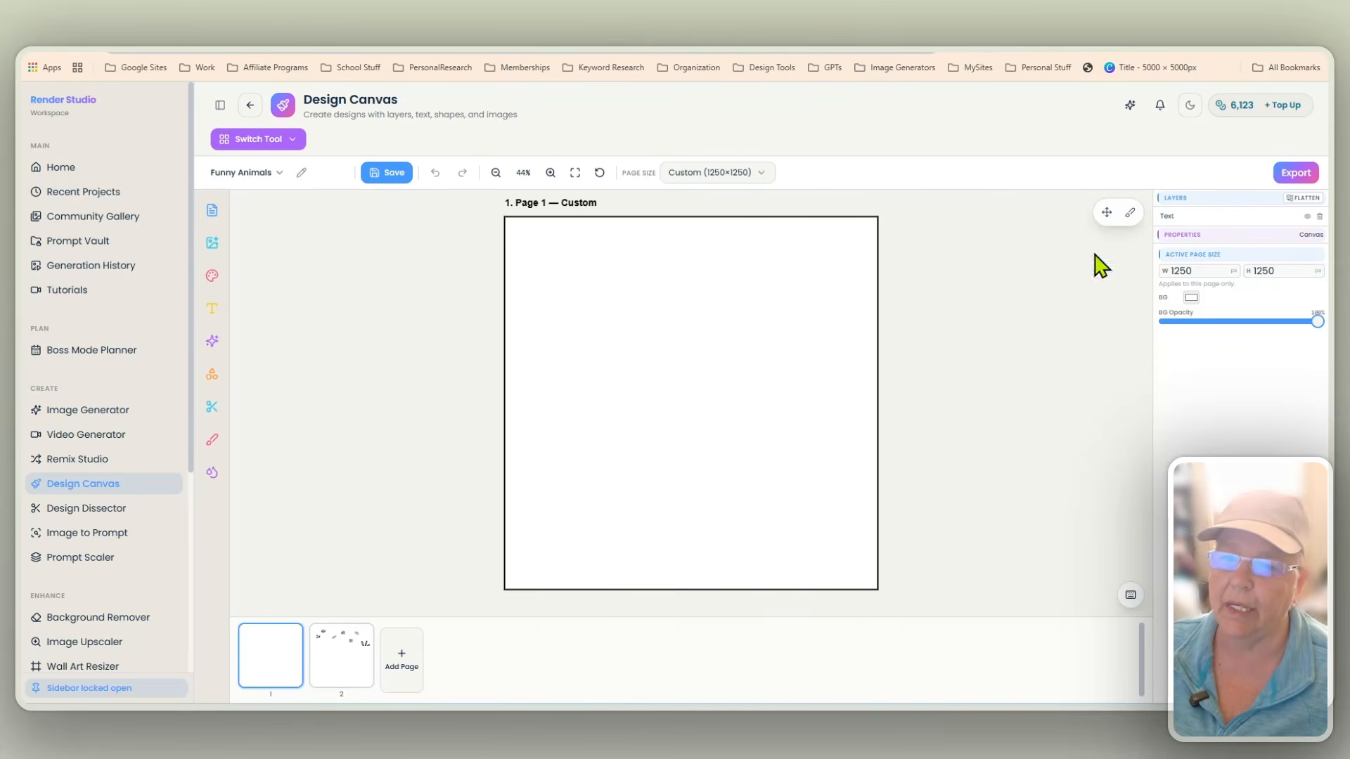
Examine the design's export options with True Upscale enabled, and leave without exporting
{"action": "left_click", "coordinate": [1296, 172]}
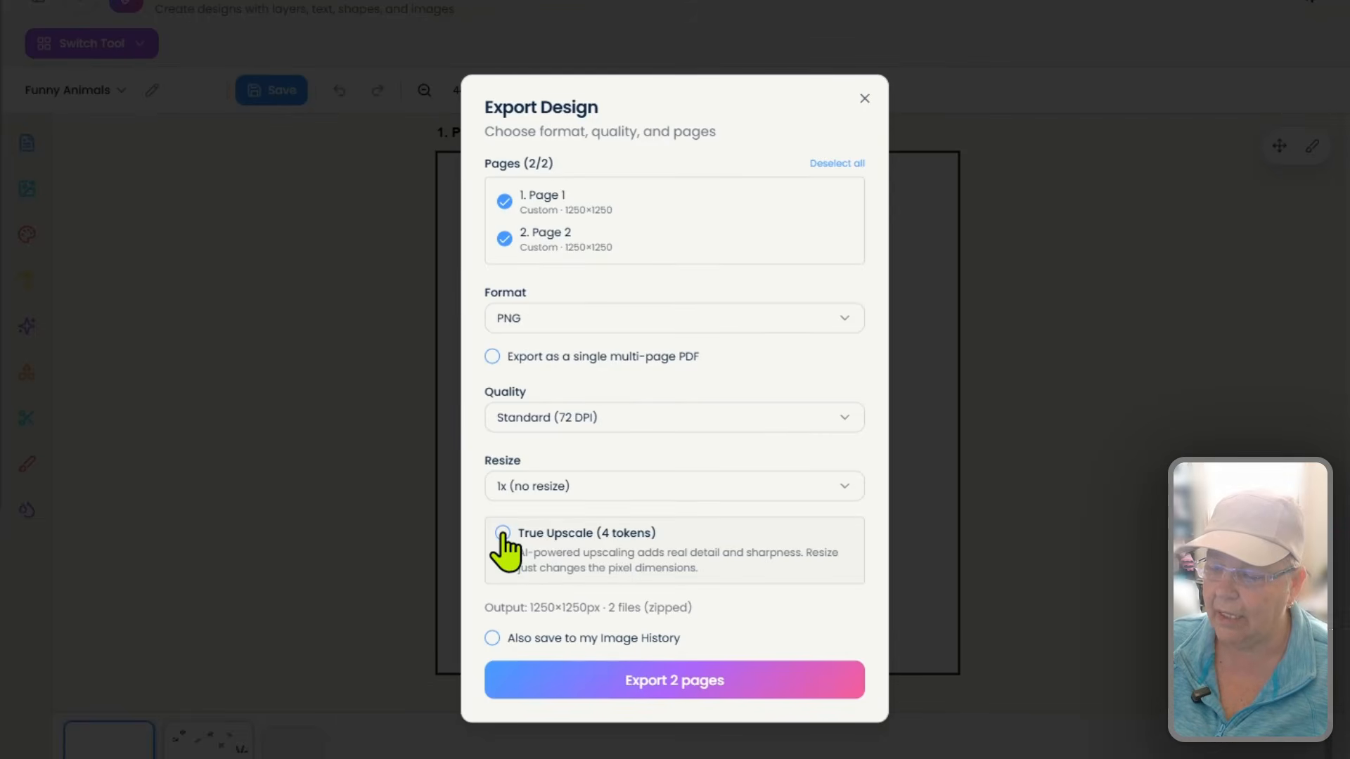
{"action": "left_click", "coordinate": [503, 533]}
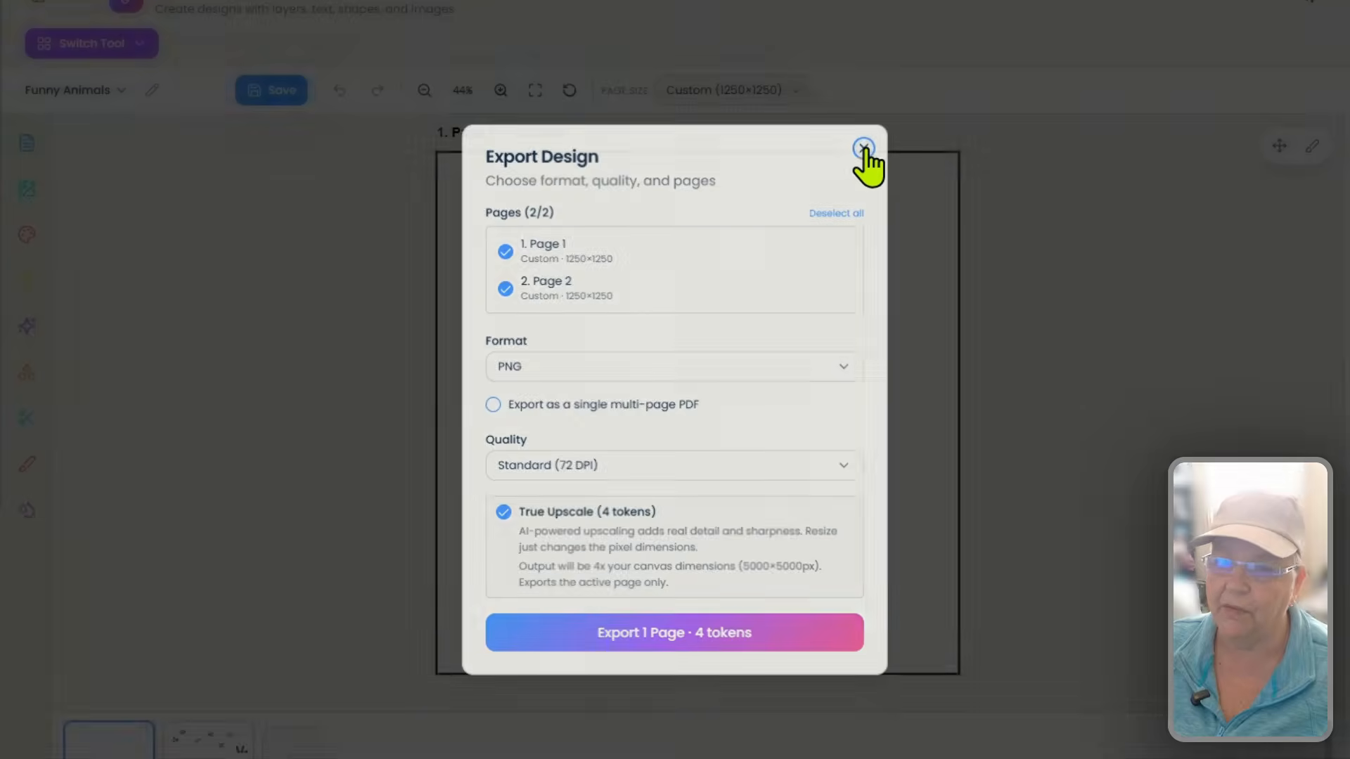
{"action": "left_click", "coordinate": [863, 145]}
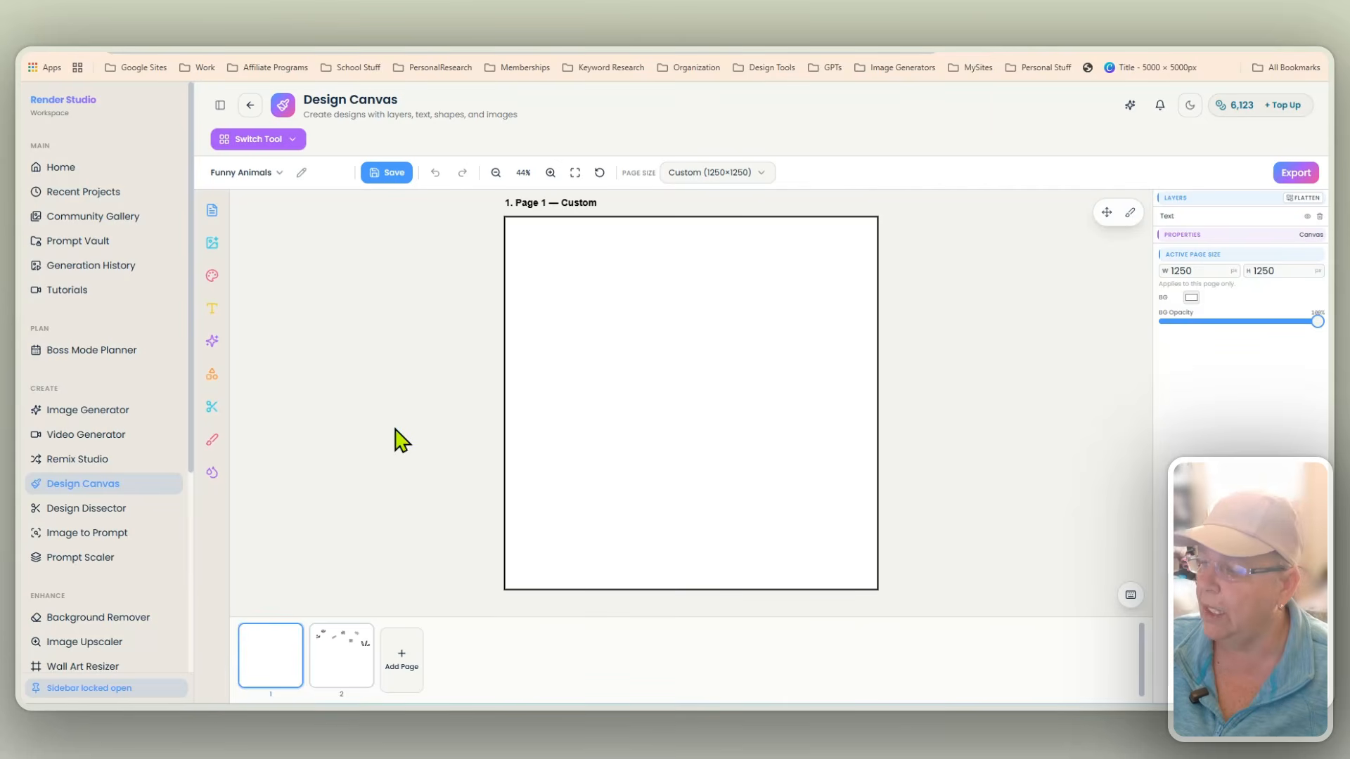
Spread out the doodle elements on page 2, moving the vertical lines, squiggle, leaves, sparkles, star and hearts to new spots
{"action": "left_click", "coordinate": [346, 660]}
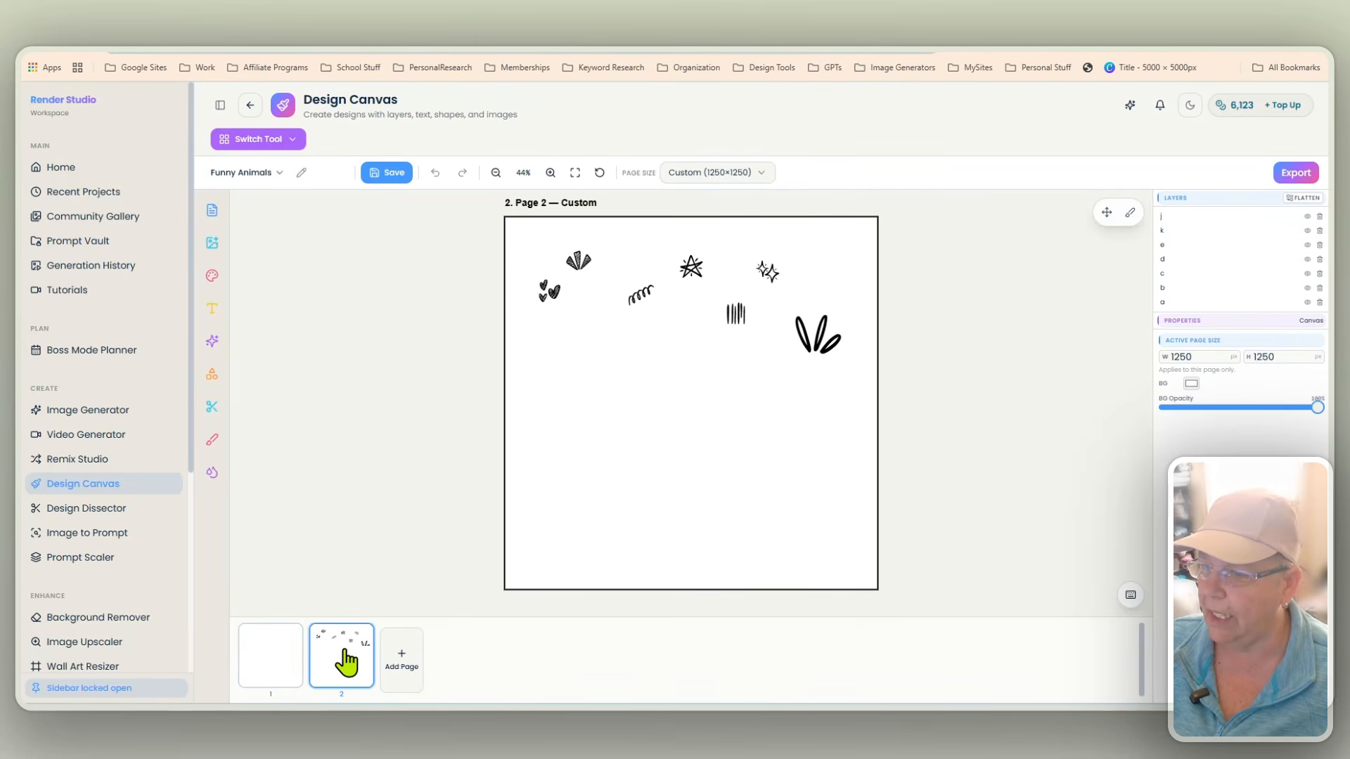
{"action": "left_click_drag", "start_coordinate": [738, 327], "coordinate": [606, 383]}
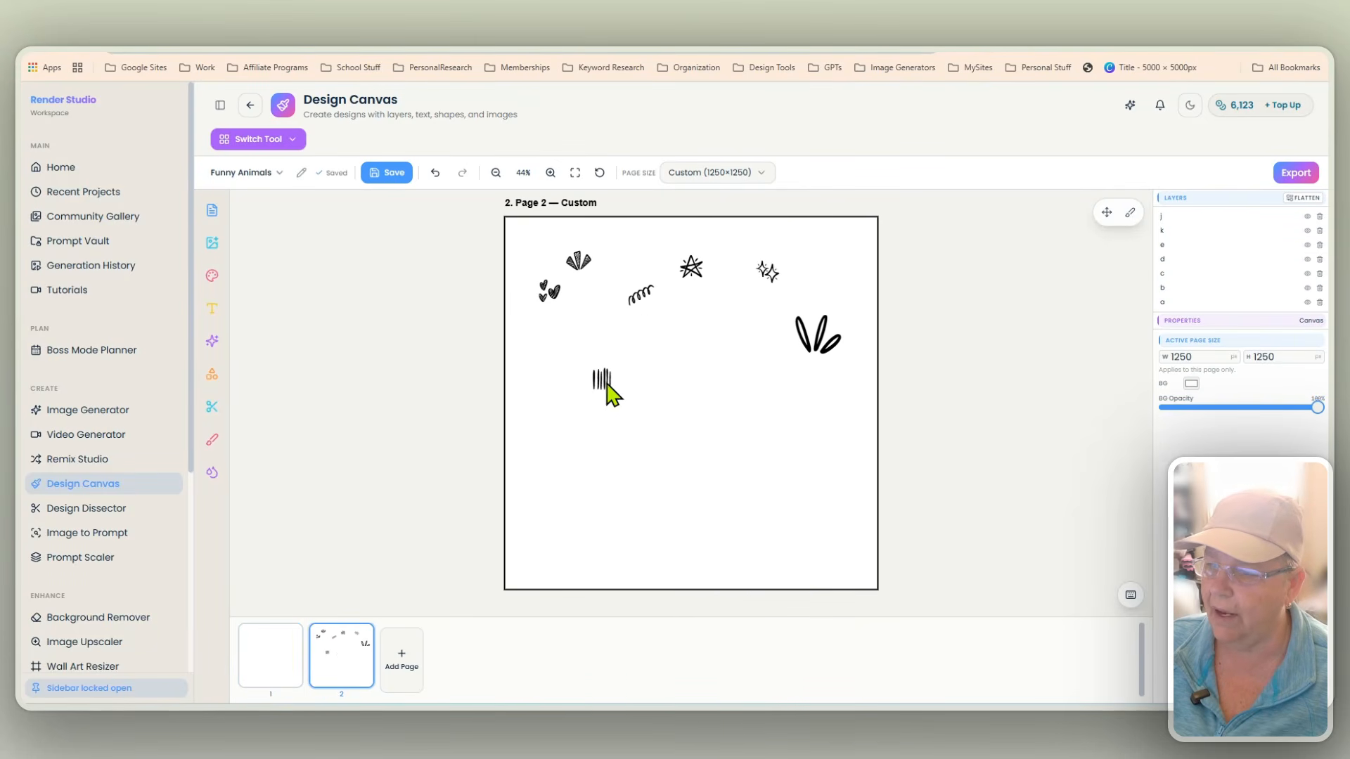
{"action": "left_click_drag", "start_coordinate": [639, 298], "coordinate": [666, 364]}
{"action": "left_click_drag", "start_coordinate": [784, 339], "coordinate": [736, 362]}
{"action": "mouse_move", "coordinate": [777, 275]}
{"action": "left_mouse_down"}
{"action": "mouse_move", "coordinate": [803, 282]}
{"action": "mouse_move", "coordinate": [788, 297]}
{"action": "left_mouse_up"}
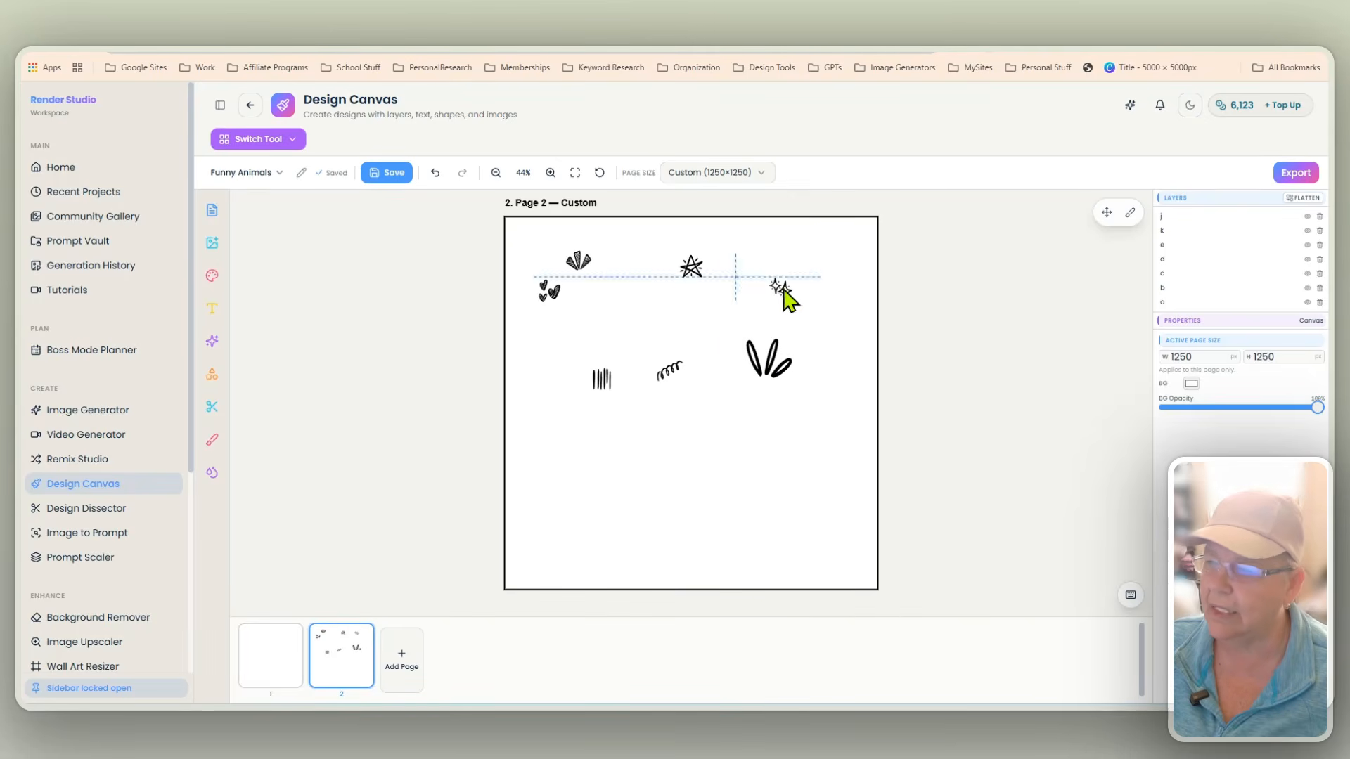
{"action": "left_click_drag", "start_coordinate": [691, 268], "coordinate": [675, 299]}
{"action": "mouse_move", "coordinate": [580, 265]}
{"action": "left_mouse_down"}
{"action": "mouse_move", "coordinate": [613, 267]}
{"action": "mouse_move", "coordinate": [552, 302]}
{"action": "mouse_move", "coordinate": [579, 309]}
{"action": "left_mouse_up"}
Enlarge the vertical-lines doodle on page 2 to about size 251, move it beside the squiggle, and shift the leaf doodle down
{"action": "mouse_move", "coordinate": [596, 385]}
{"action": "left_mouse_down"}
{"action": "mouse_move", "coordinate": [554, 383]}
{"action": "mouse_move", "coordinate": [813, 560]}
{"action": "left_mouse_up"}
{"action": "mouse_move", "coordinate": [724, 440]}
{"action": "left_mouse_down"}
{"action": "mouse_move", "coordinate": [677, 446]}
{"action": "mouse_move", "coordinate": [698, 467]}
{"action": "left_mouse_up"}
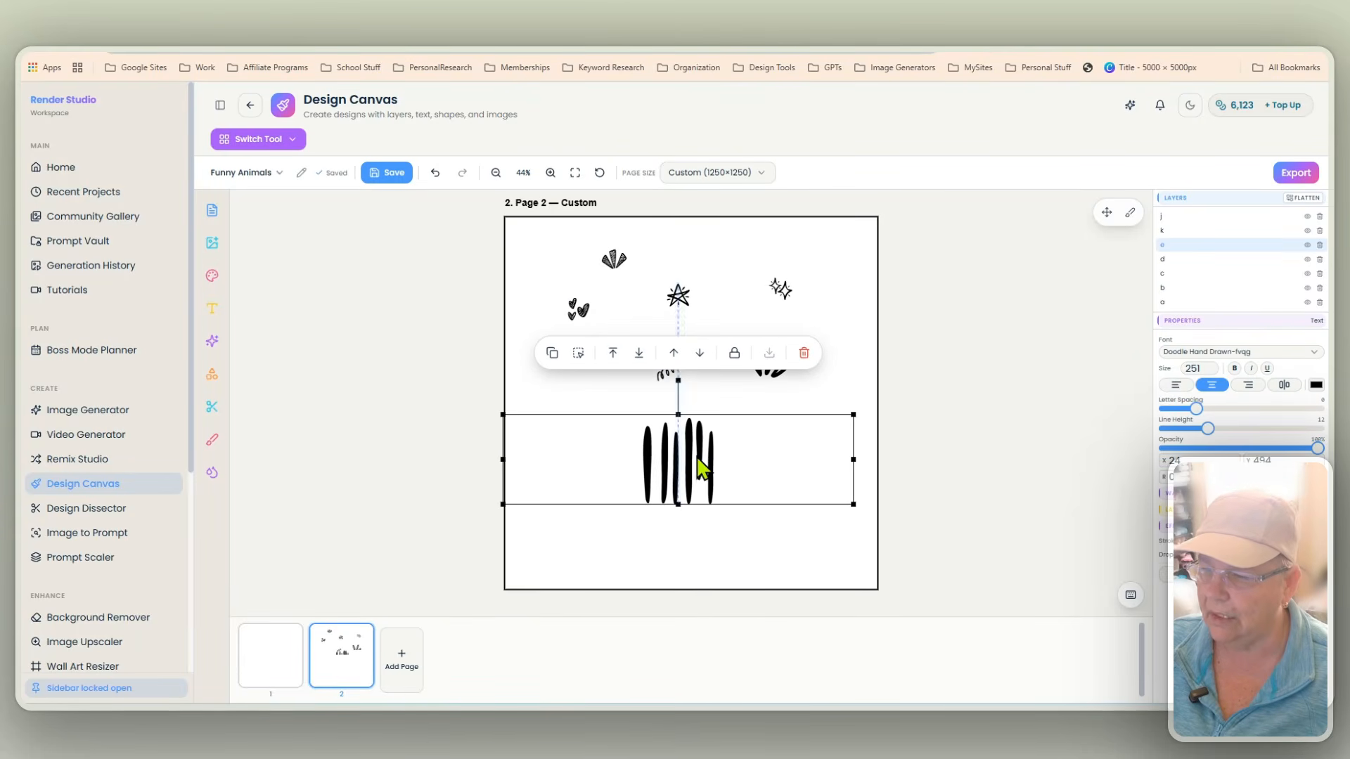
{"action": "left_click", "coordinate": [771, 373]}
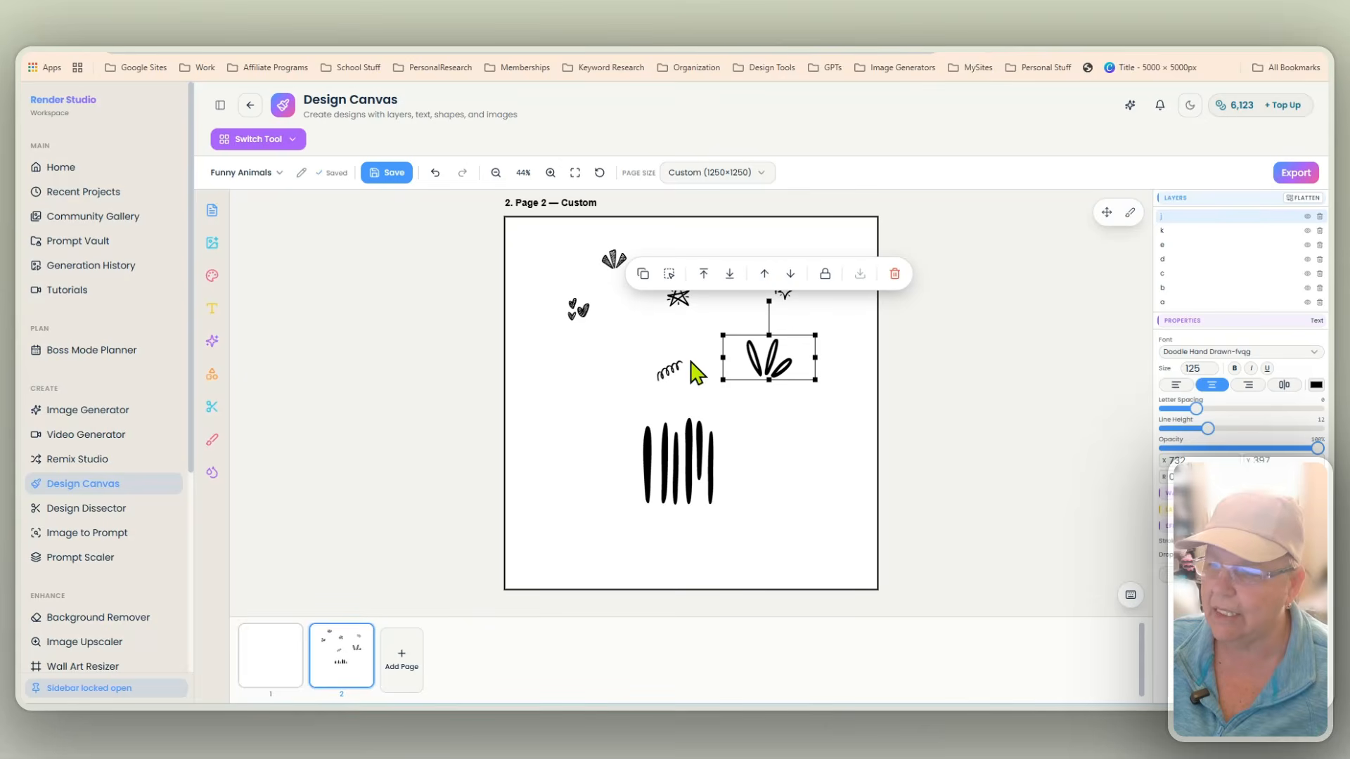
{"action": "left_click_drag", "start_coordinate": [678, 474], "coordinate": [603, 405]}
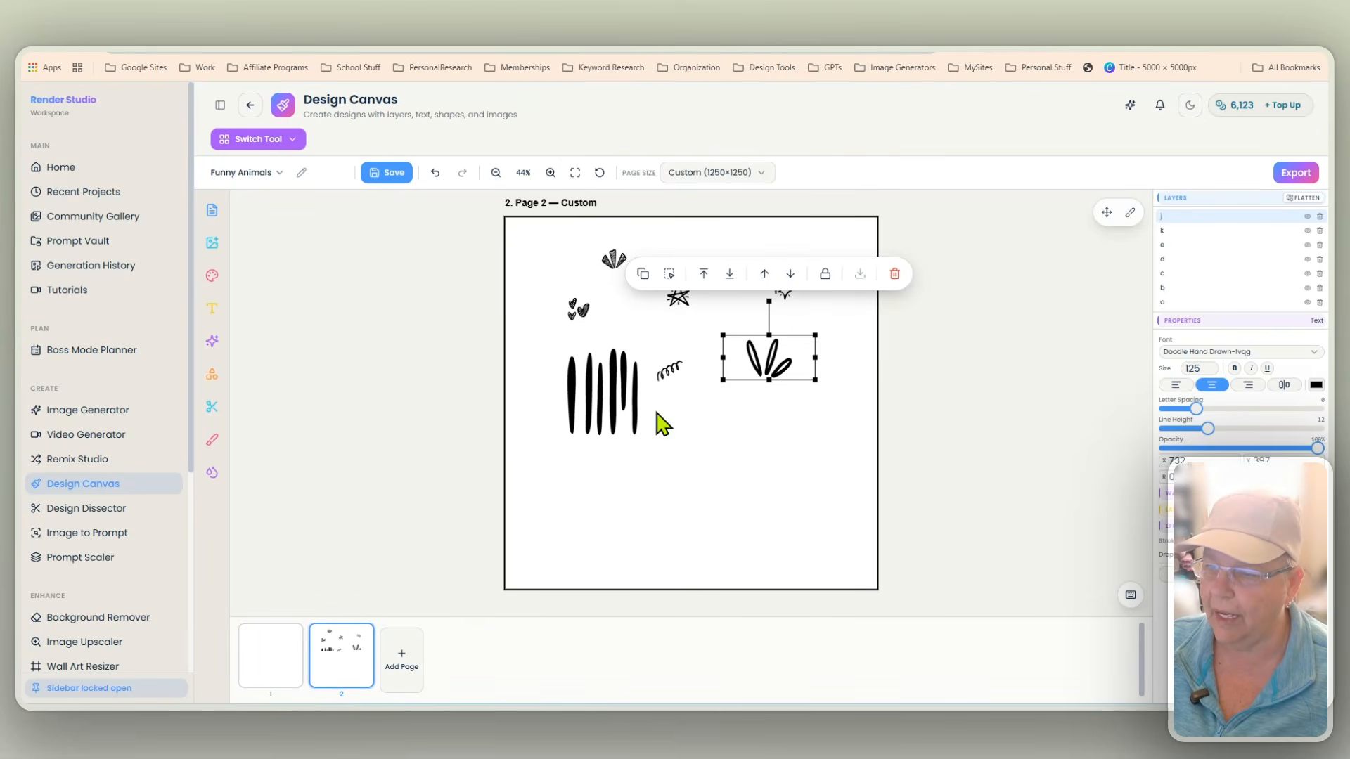
{"action": "left_click_drag", "start_coordinate": [777, 376], "coordinate": [774, 427]}
{"action": "mouse_move", "coordinate": [668, 383]}
{"action": "left_mouse_down"}
{"action": "mouse_move", "coordinate": [698, 389]}
{"action": "mouse_move", "coordinate": [636, 399]}
{"action": "mouse_move", "coordinate": [659, 392]}
{"action": "left_mouse_up"}
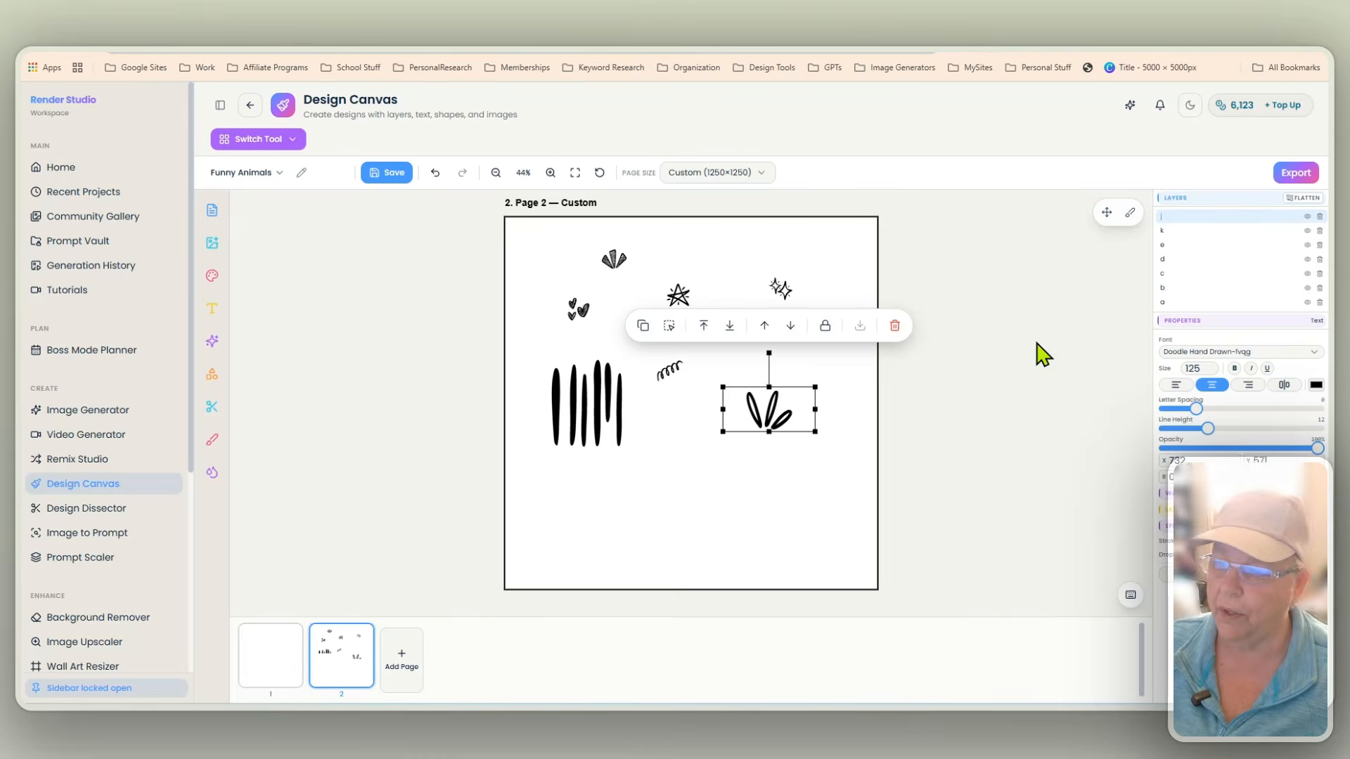
Move the leaf doodle up beneath the sparkles and shrink the vertical-lines doodle to about size 166 by narrowing its text box
{"action": "left_click", "coordinate": [780, 460]}
{"action": "left_click_drag", "start_coordinate": [777, 430], "coordinate": [769, 369]}
{"action": "left_click", "coordinate": [599, 425]}
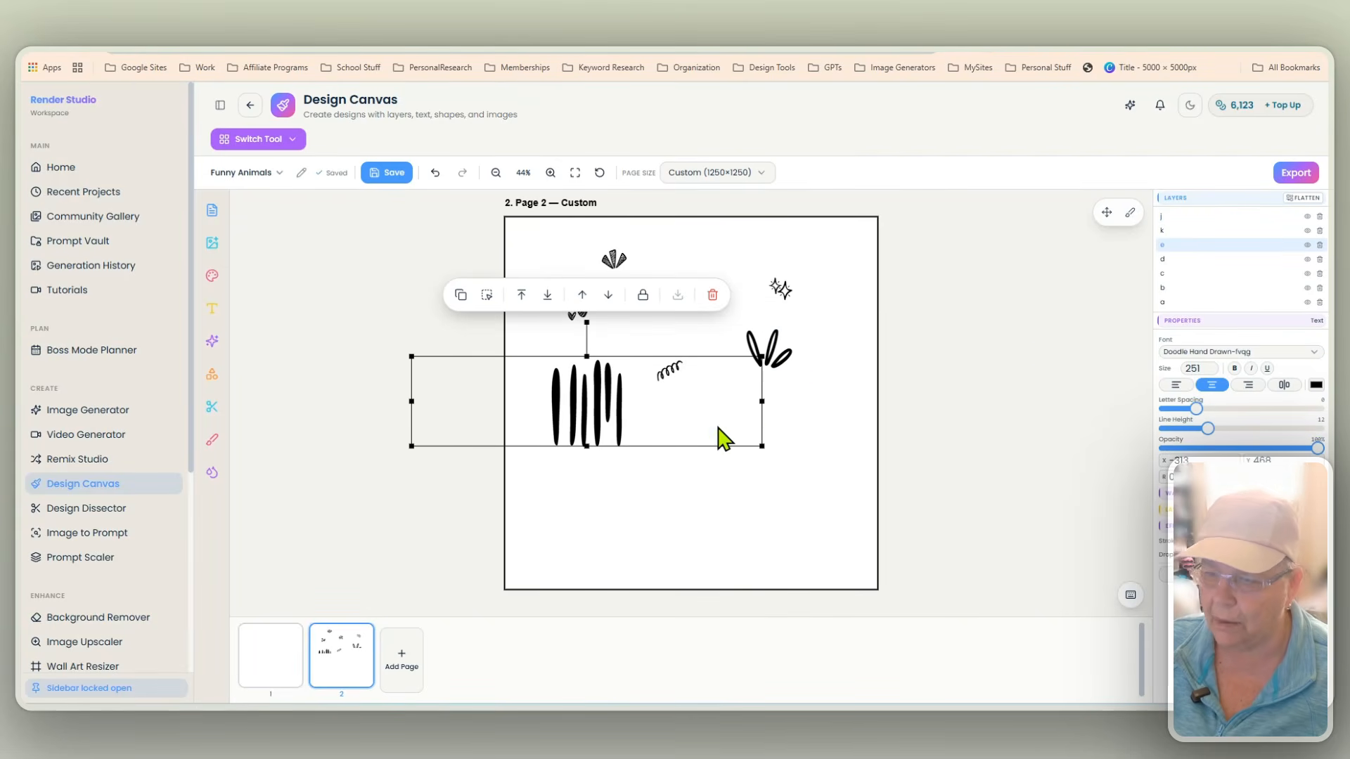
{"action": "left_click_drag", "start_coordinate": [762, 402], "coordinate": [525, 414]}
{"action": "left_click", "coordinate": [612, 440]}
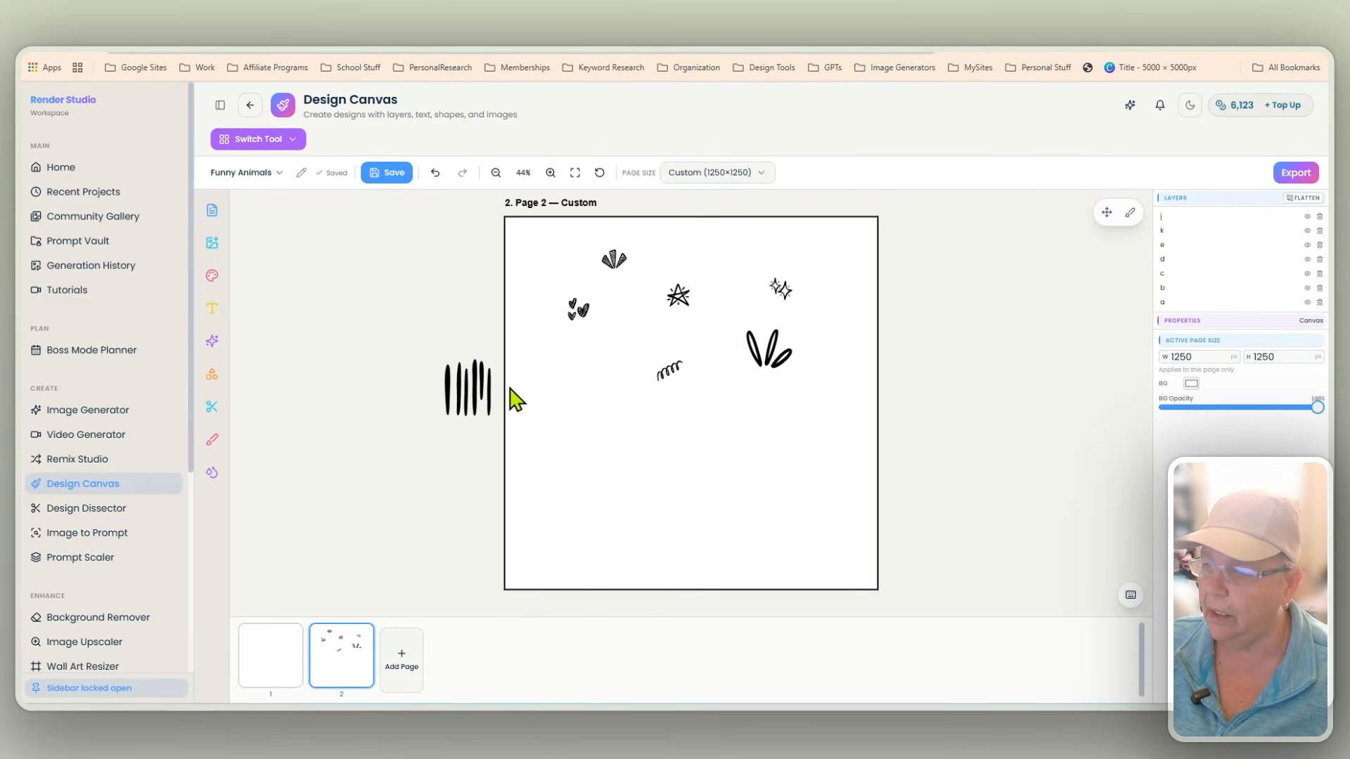
{"action": "left_click", "coordinate": [491, 392]}
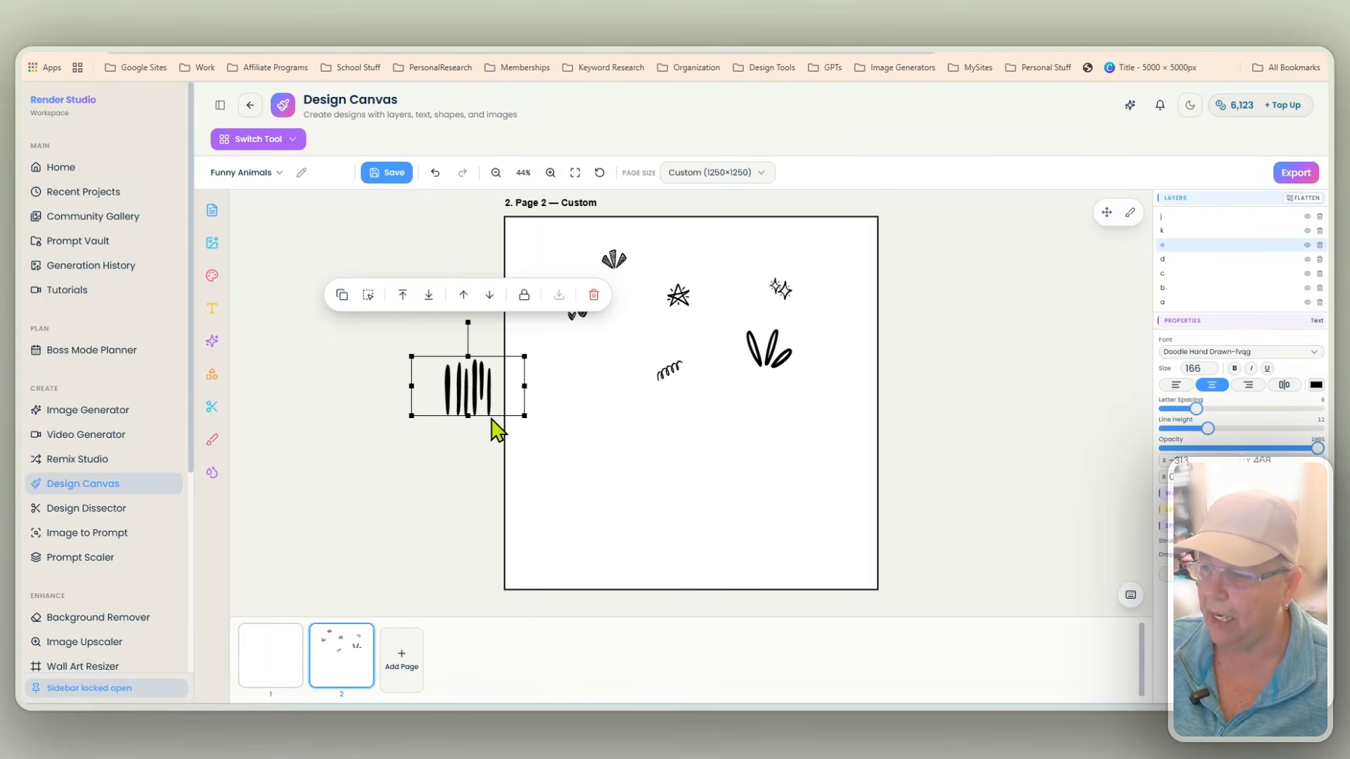
{"action": "left_click", "coordinate": [591, 443]}
{"action": "left_click", "coordinate": [472, 390]}
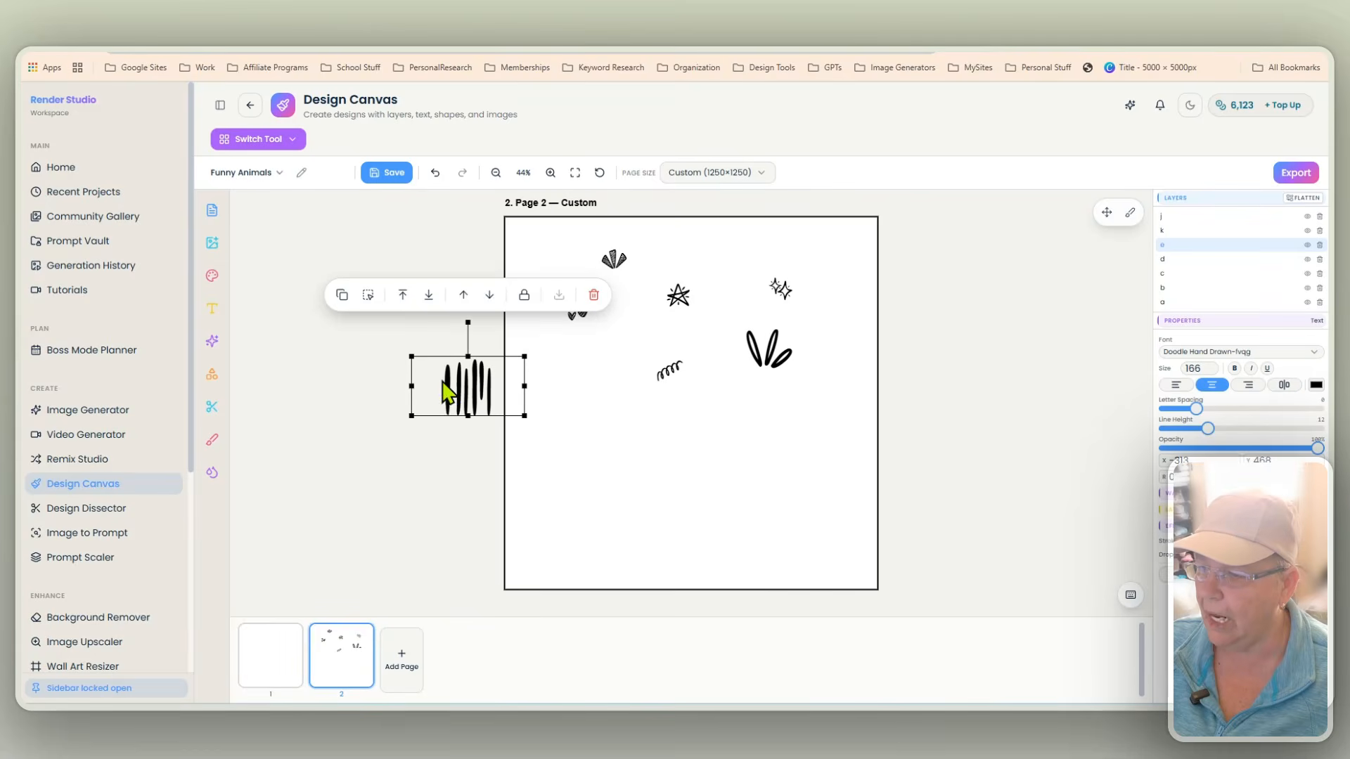
{"action": "left_click", "coordinate": [576, 407]}
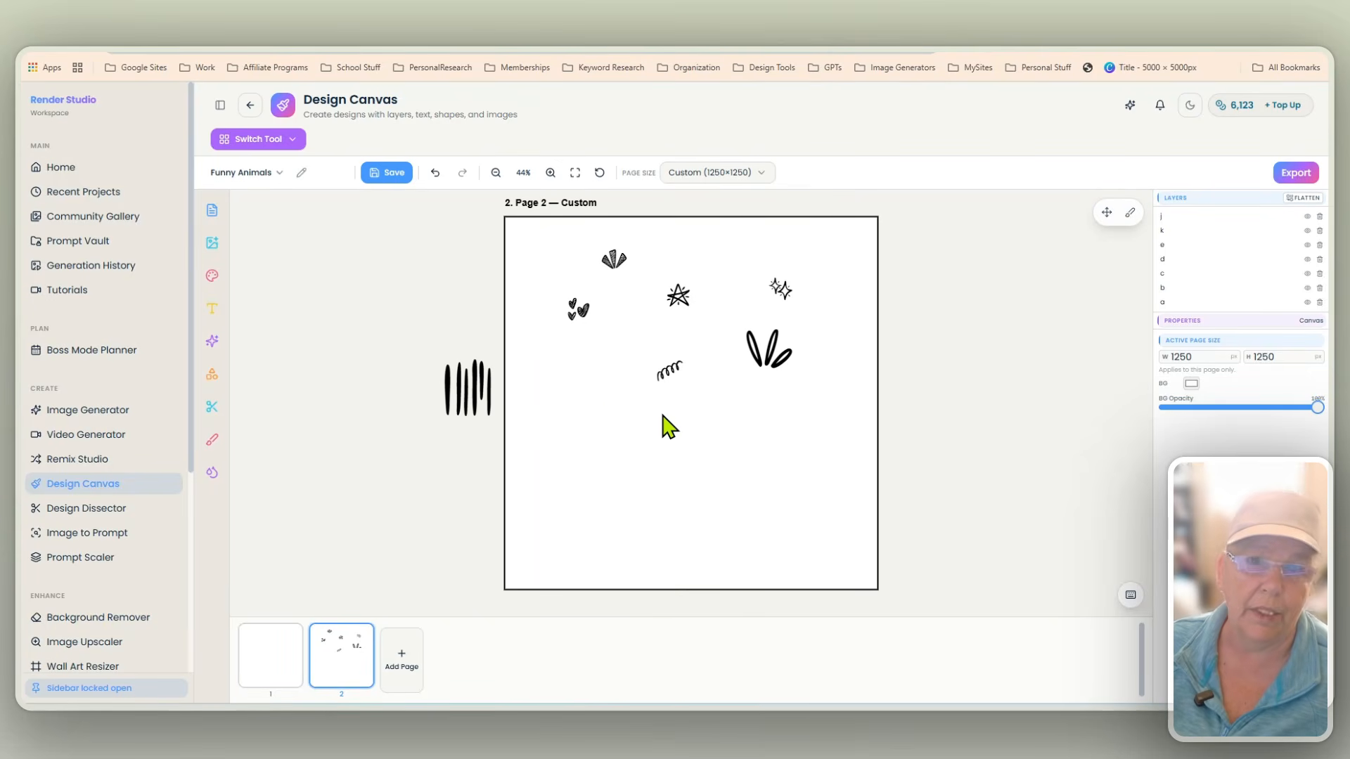
{"action": "left_click", "coordinate": [473, 381]}
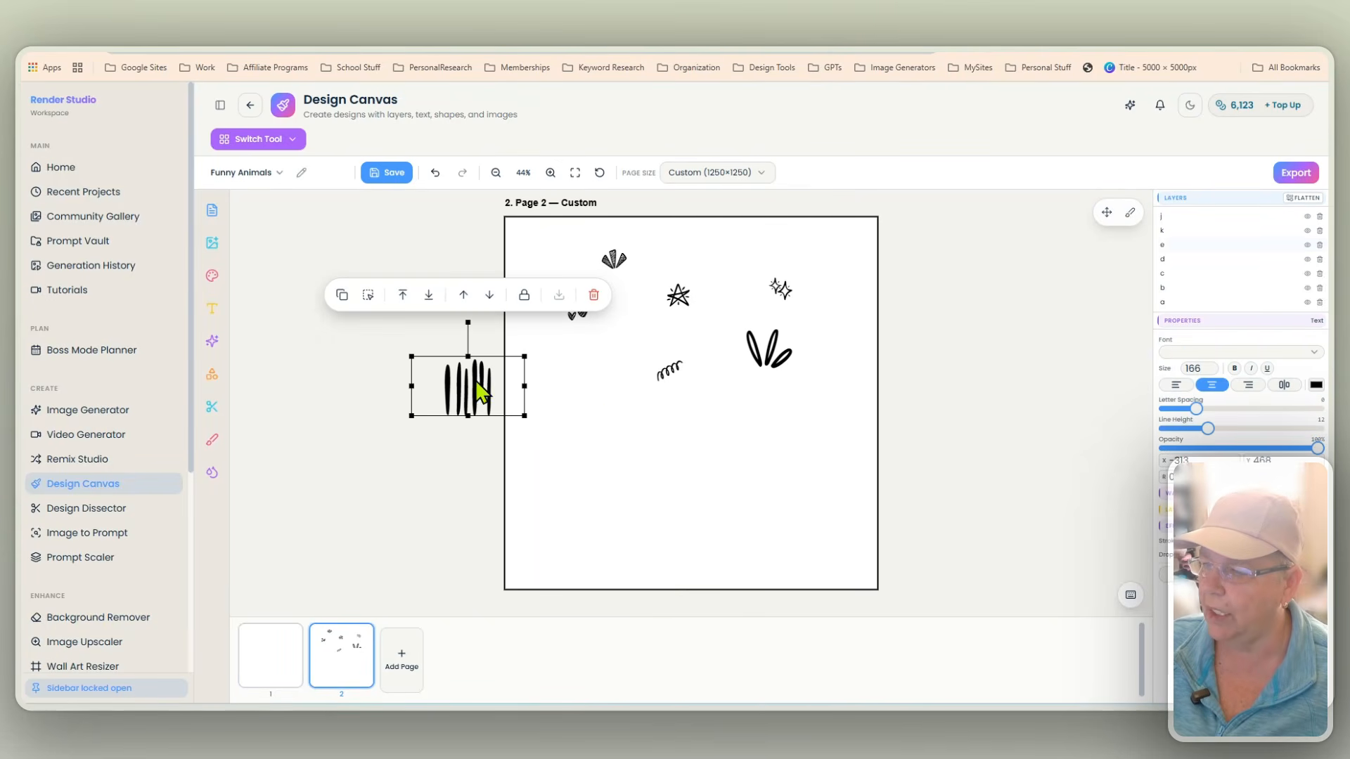
Add the orange deer illustration from the image history to page 1
{"action": "left_click", "coordinate": [271, 664]}
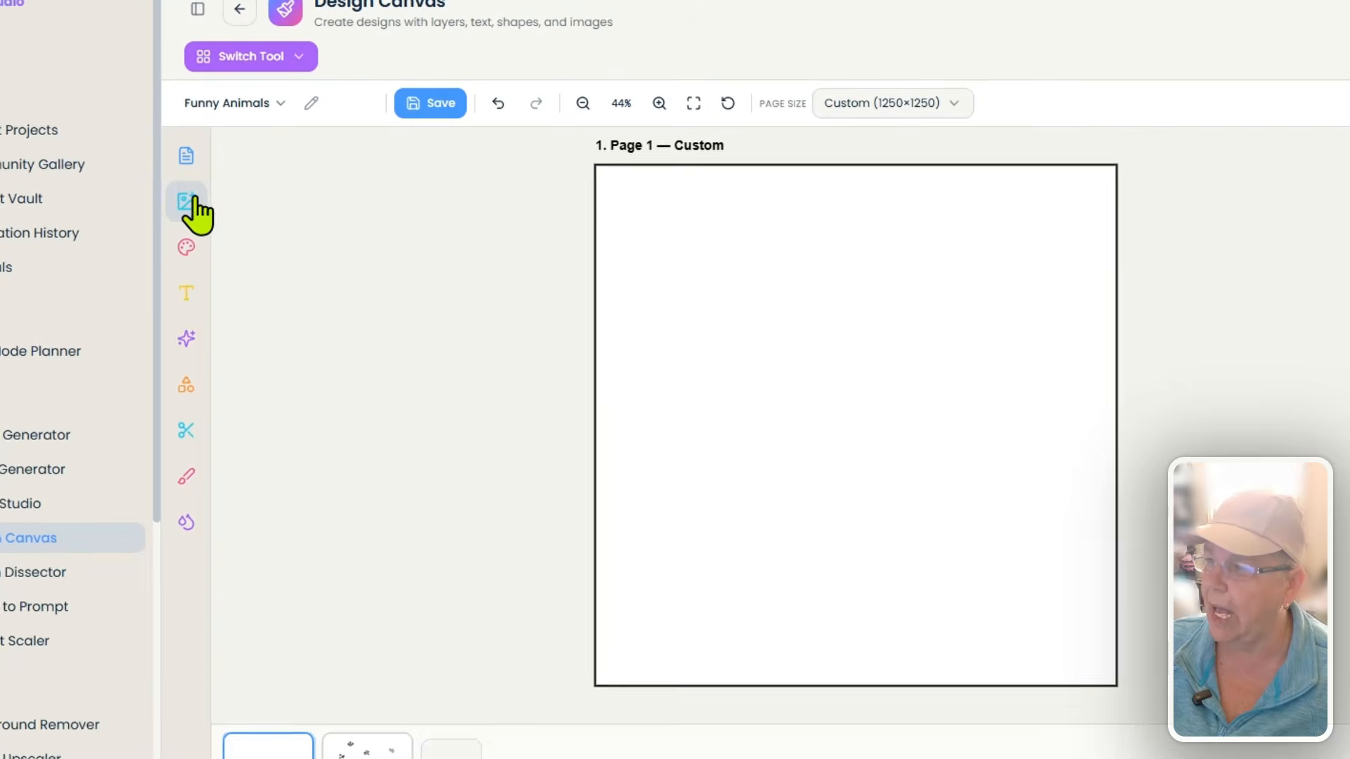
{"action": "left_click", "coordinate": [212, 242]}
{"action": "left_click", "coordinate": [357, 265]}
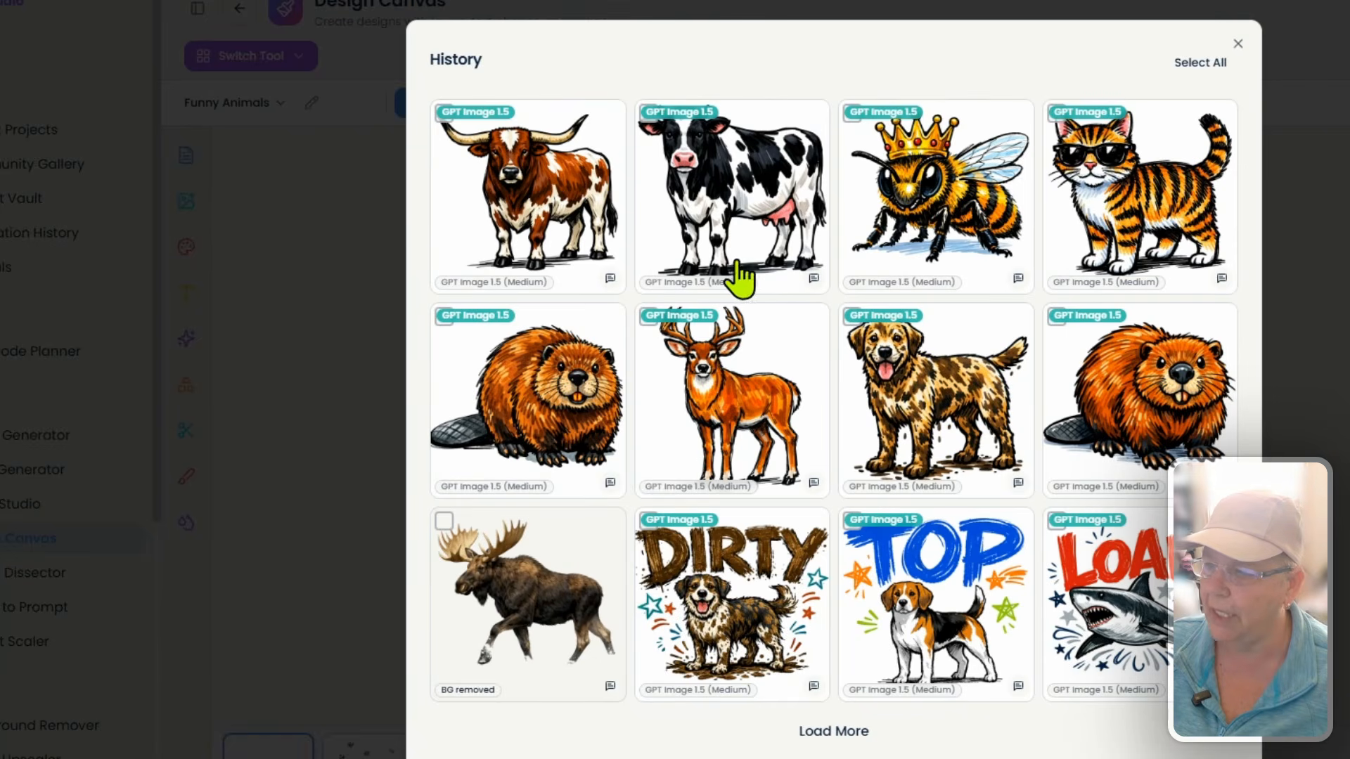
{"action": "mouse_move", "coordinate": [758, 182]}
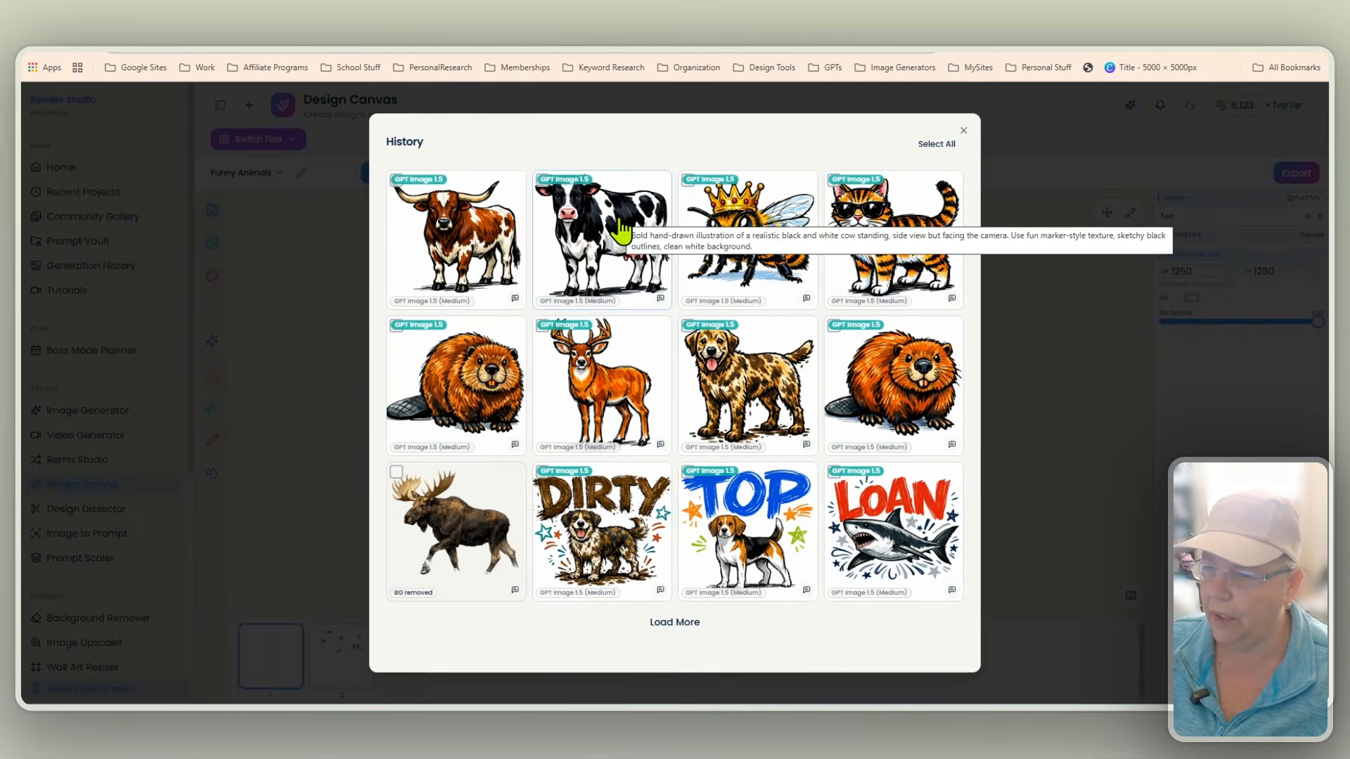
{"action": "left_click", "coordinate": [617, 397]}
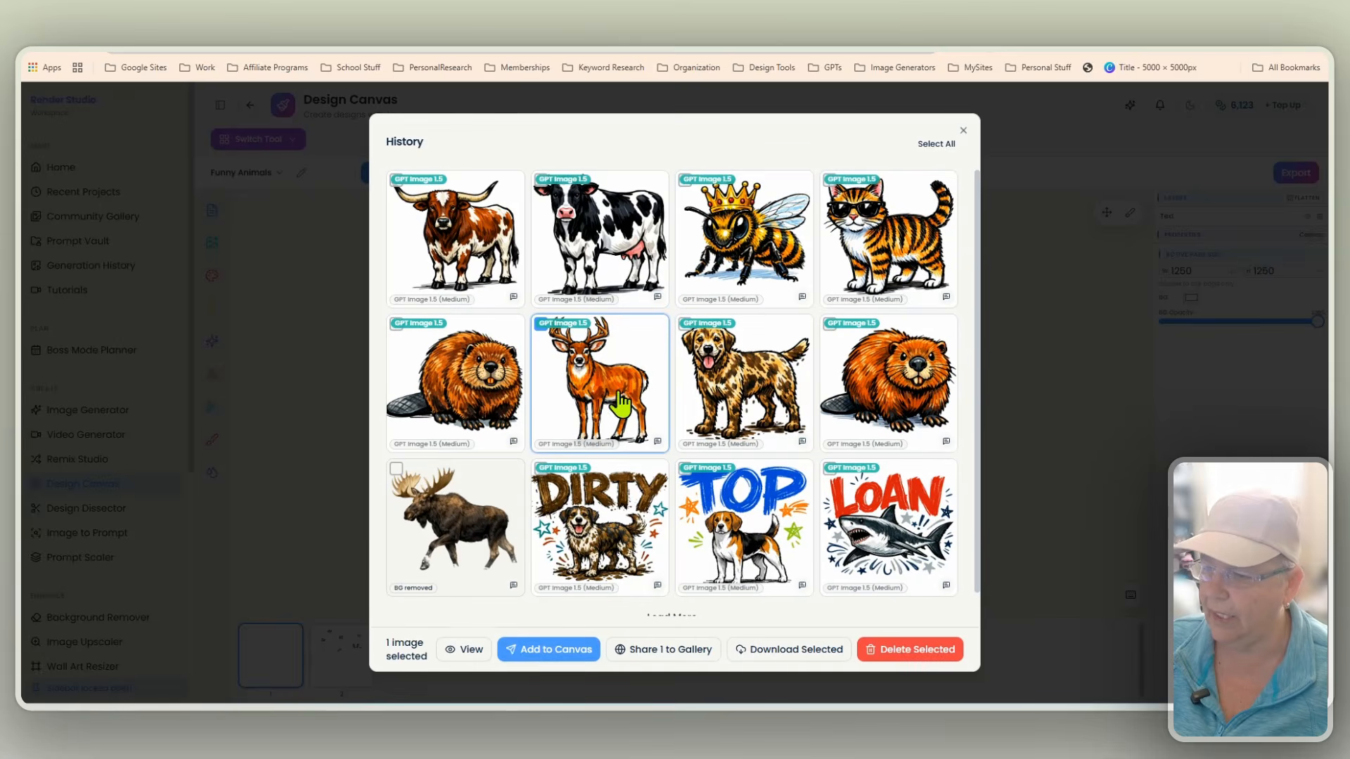
{"action": "left_click", "coordinate": [518, 649]}
Enlarge the deer image to about 904 × 910 px and place it in the lower middle of the page
{"action": "left_click_drag", "start_coordinate": [706, 414], "coordinate": [640, 396]}
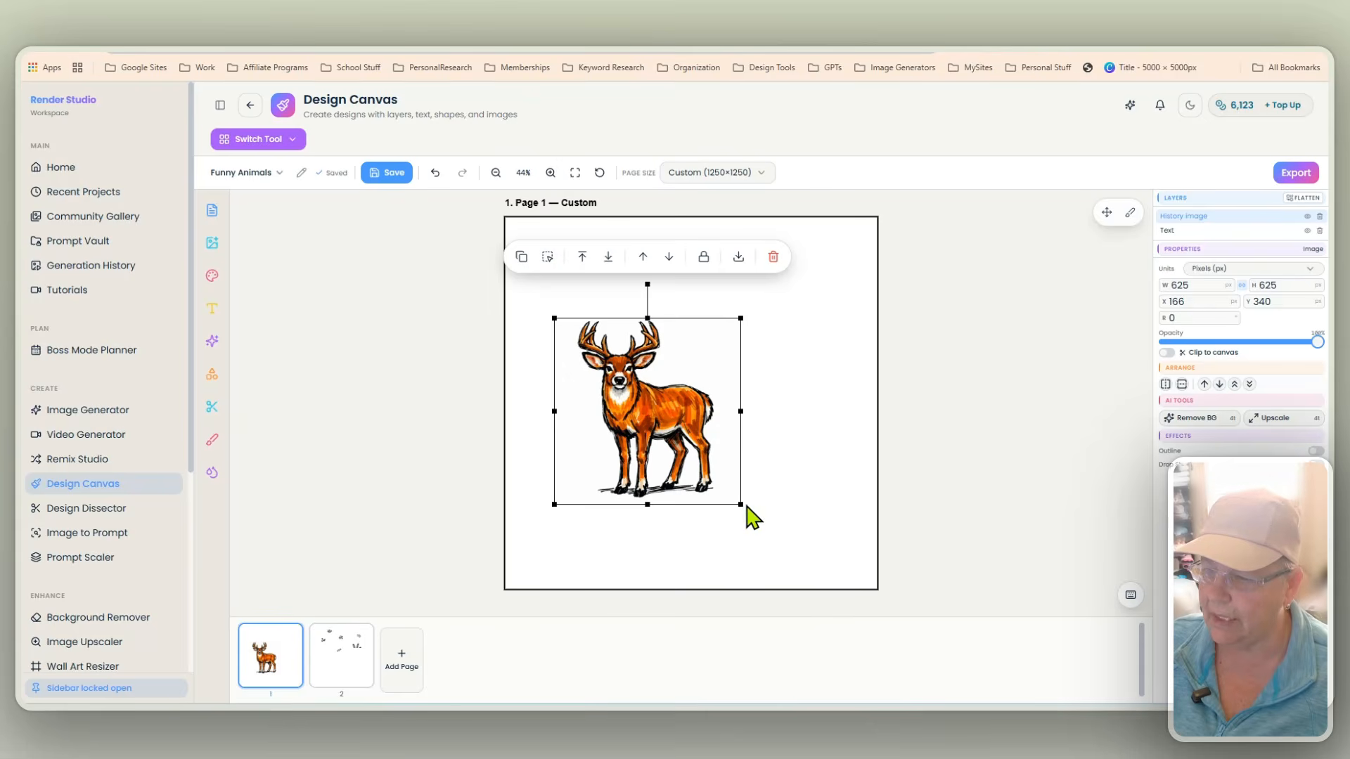
{"action": "left_click_drag", "start_coordinate": [742, 504], "coordinate": [828, 573]}
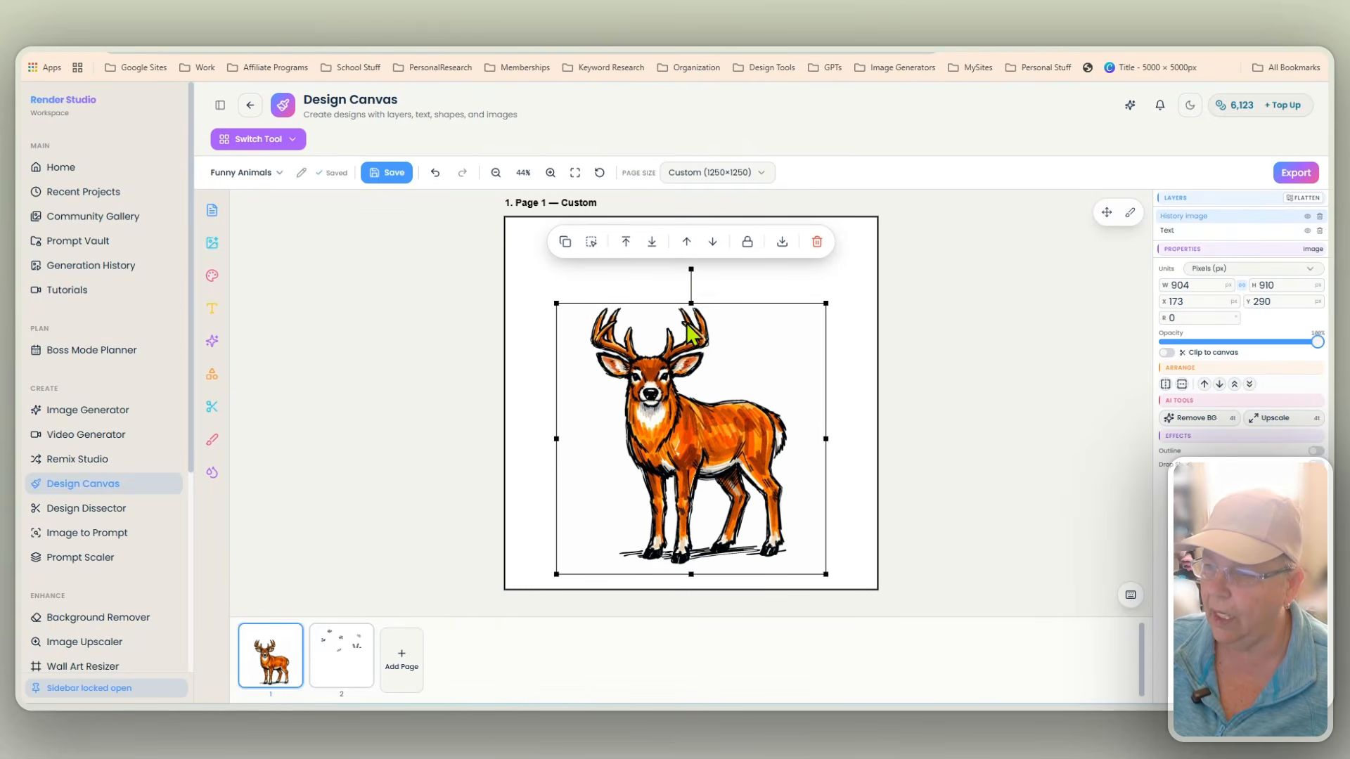
{"action": "left_click", "coordinate": [534, 290]}
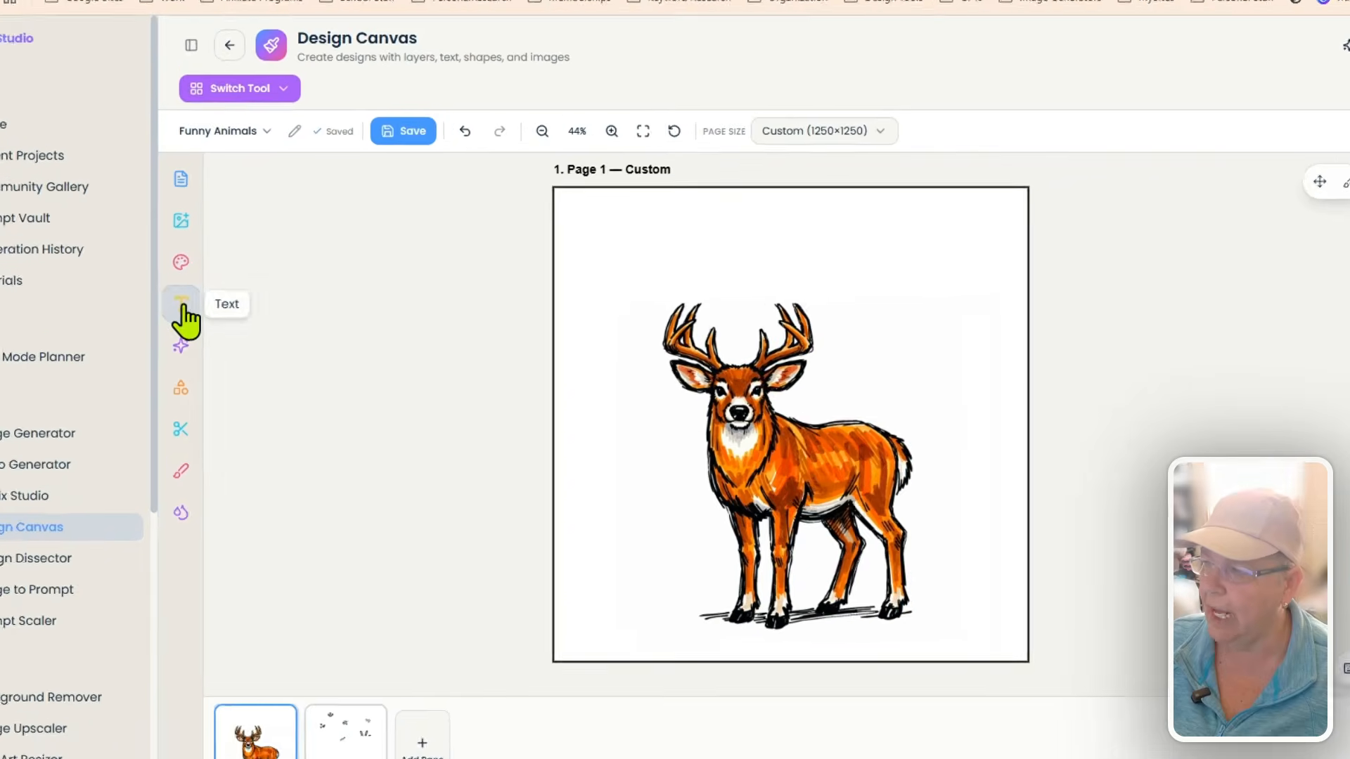
Add a heading to page 1 and replace its text with "OH"
{"action": "left_click", "coordinate": [212, 308]}
{"action": "left_click", "coordinate": [330, 340]}
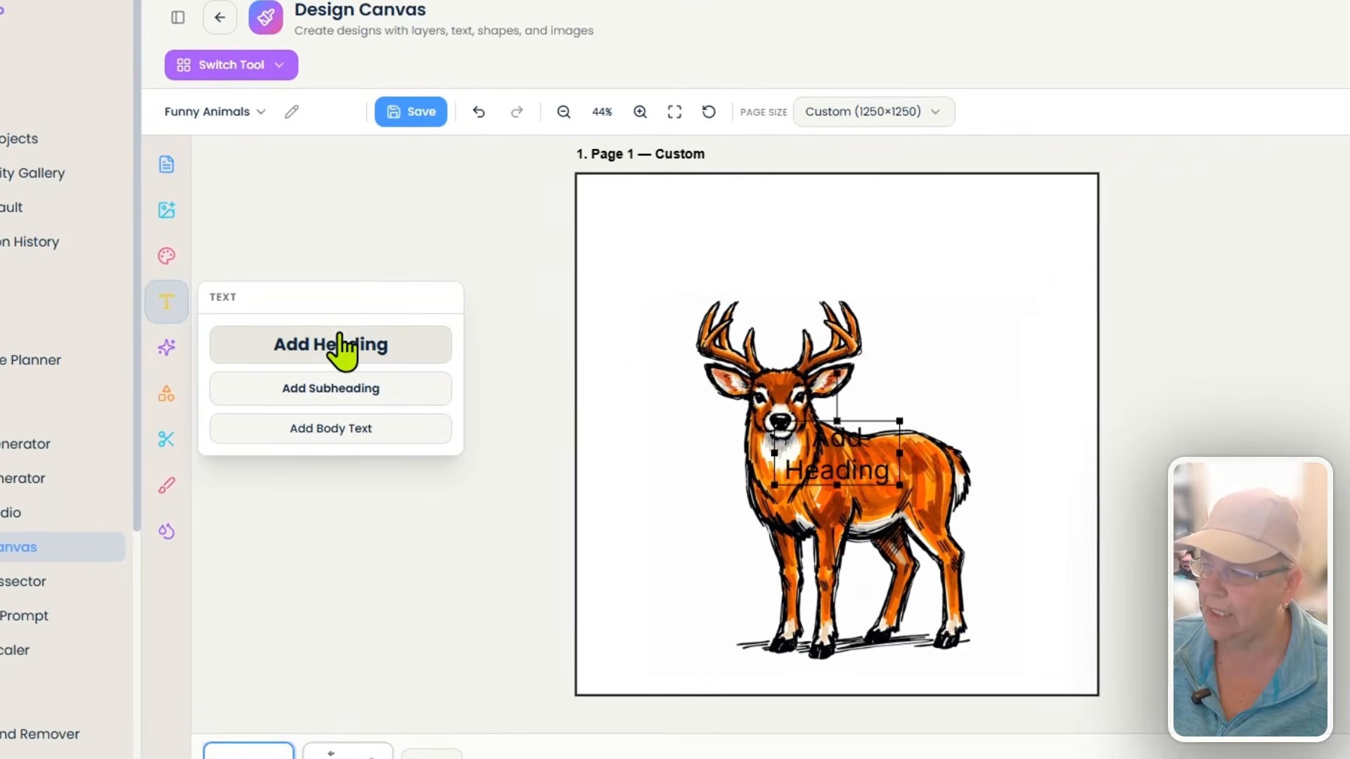
{"action": "double_click", "coordinate": [847, 481]}
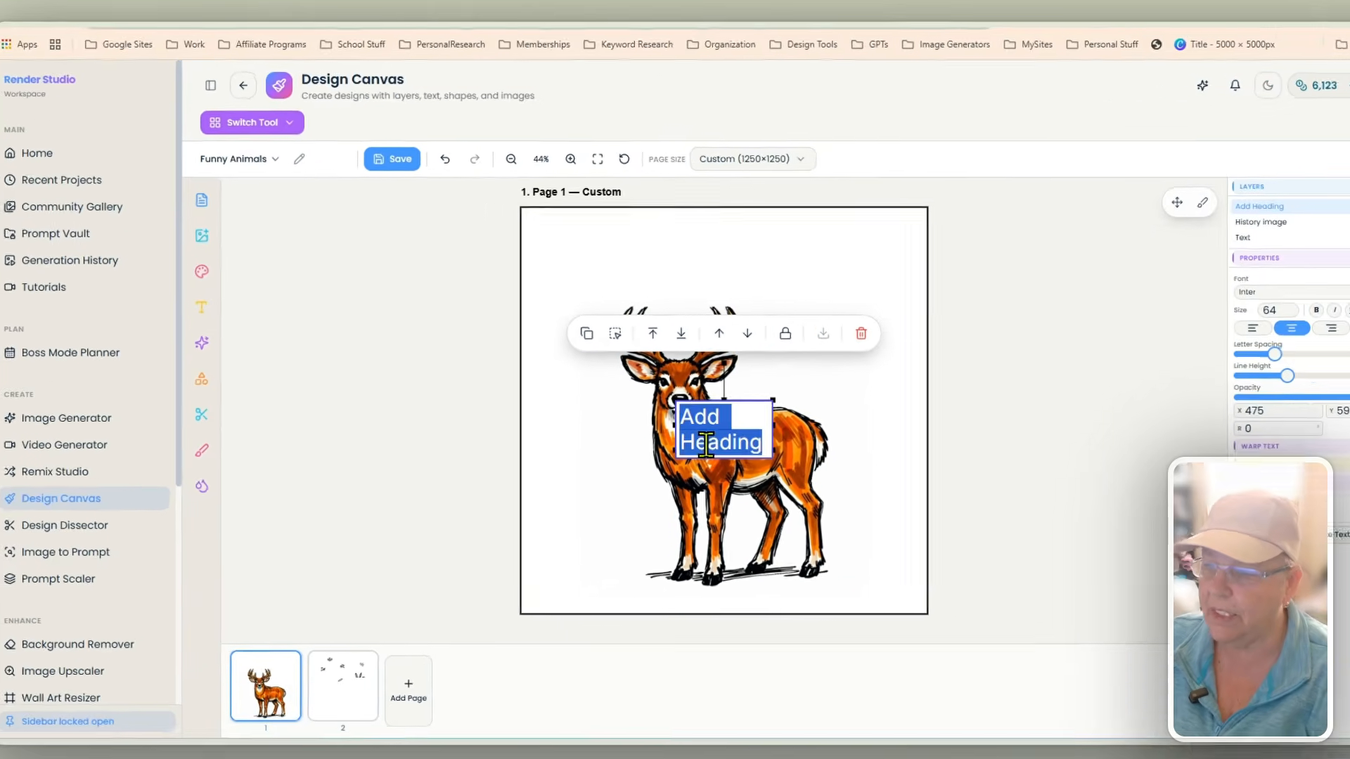
{"action": "type", "text": "OH"}
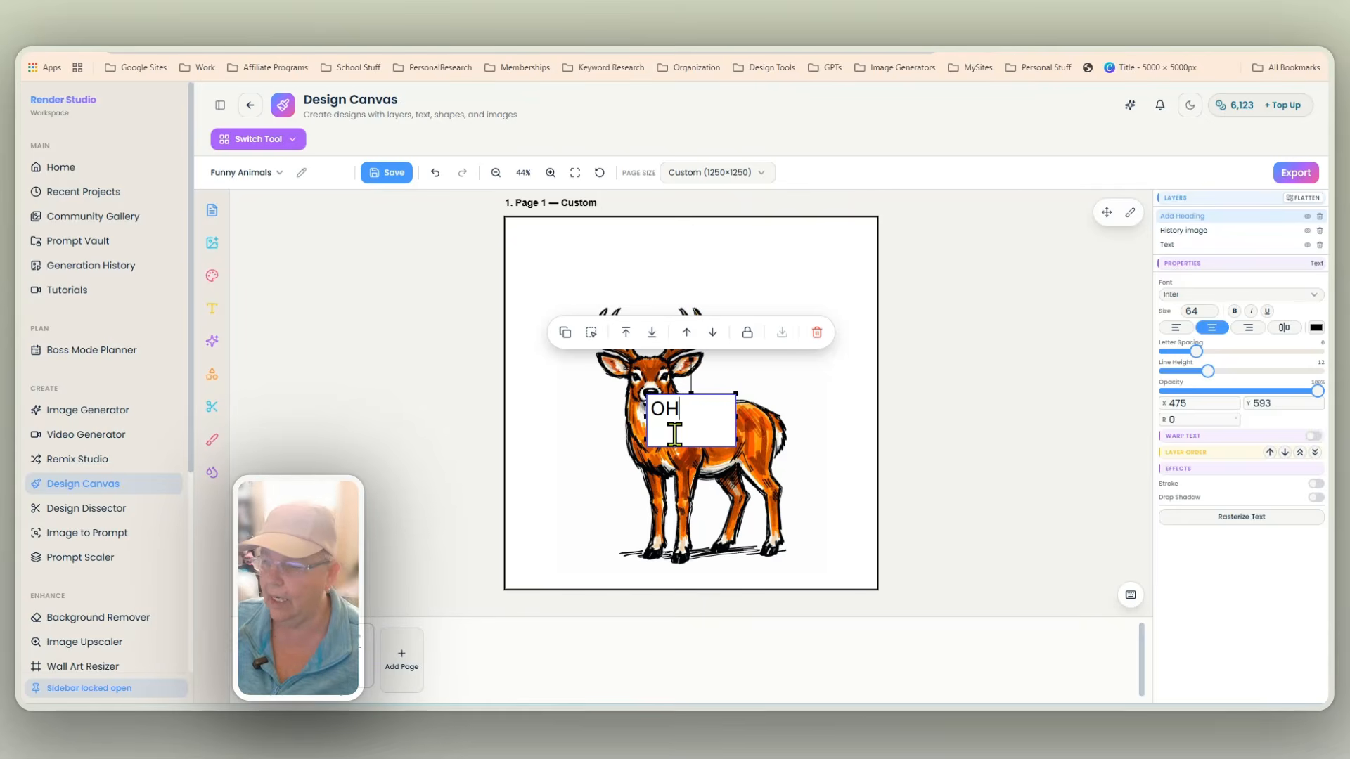
Set the OH heading's font to Me and You Splatter
{"action": "left_click", "coordinate": [1222, 296]}
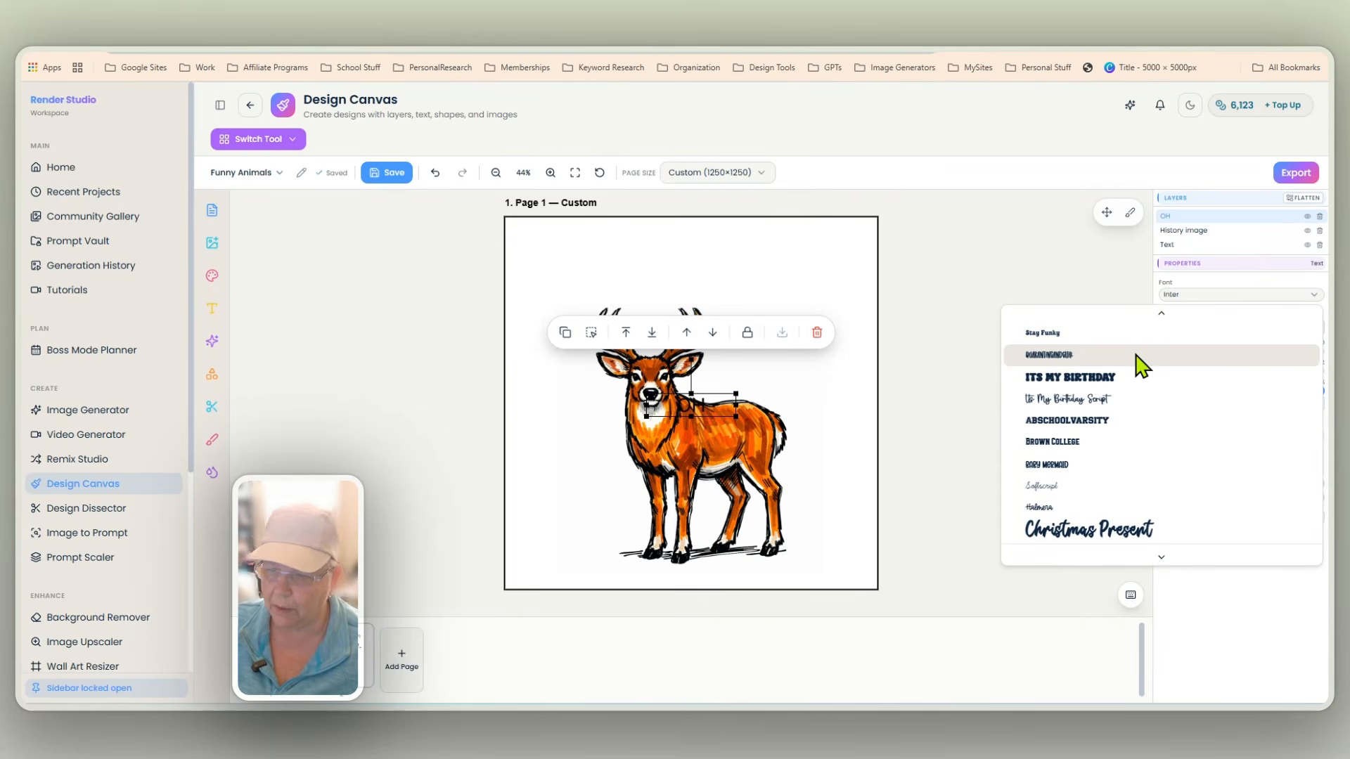
{"action": "scroll", "coordinate": [1135, 365], "scroll_direction": "up", "scroll_amount": 3}
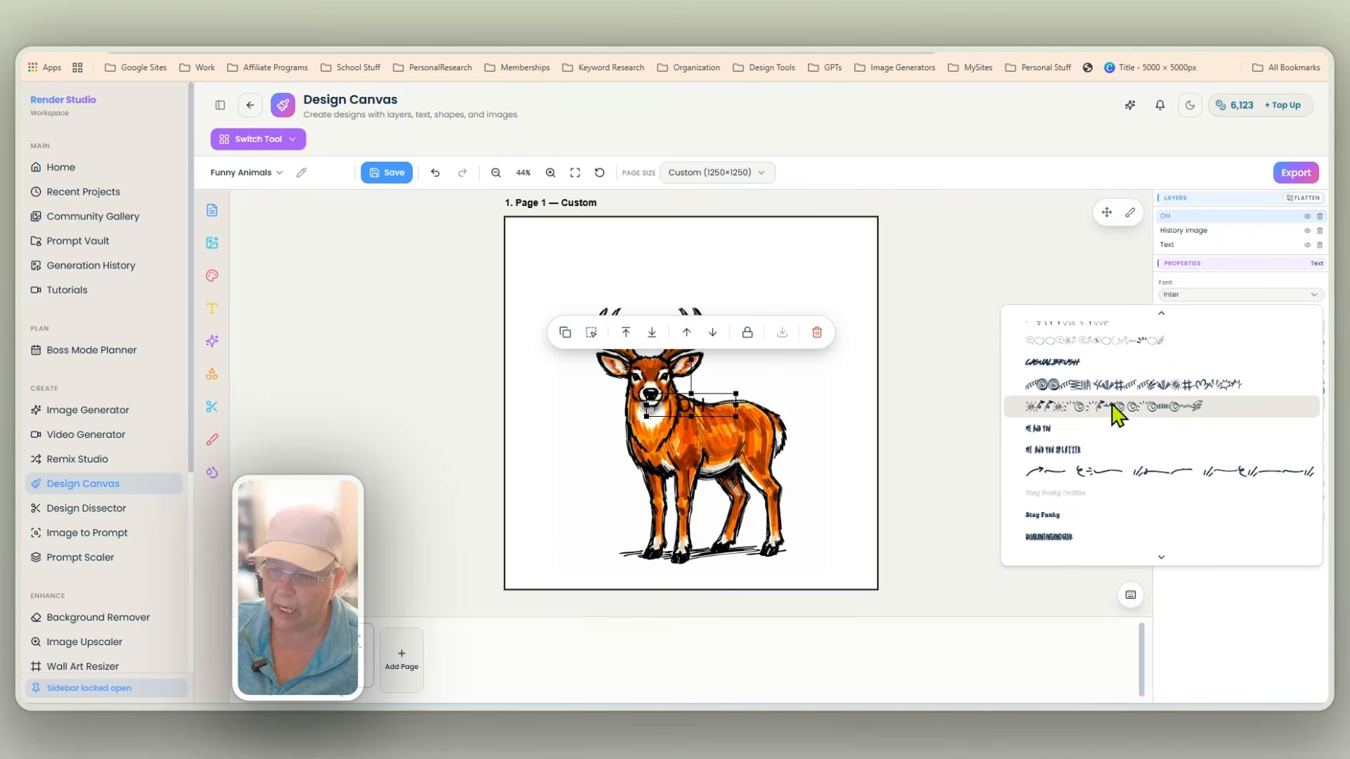
{"action": "left_click", "coordinate": [1103, 452]}
Enlarge the OH heading to about size 840 and position it over the deer's head and antlers
{"action": "left_click_drag", "start_coordinate": [731, 404], "coordinate": [674, 324]}
{"action": "left_click_drag", "start_coordinate": [792, 424], "coordinate": [886, 500]}
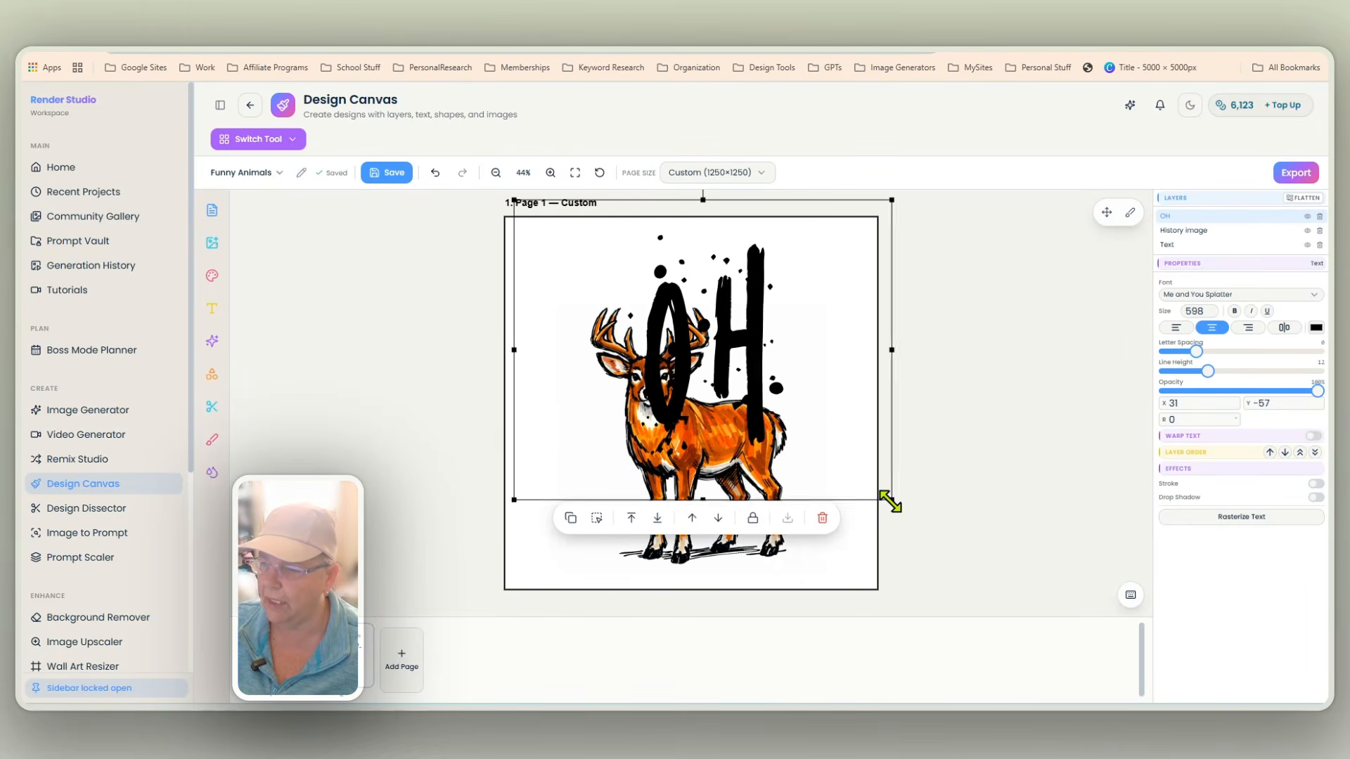
{"action": "left_click_drag", "start_coordinate": [759, 346], "coordinate": [703, 310]}
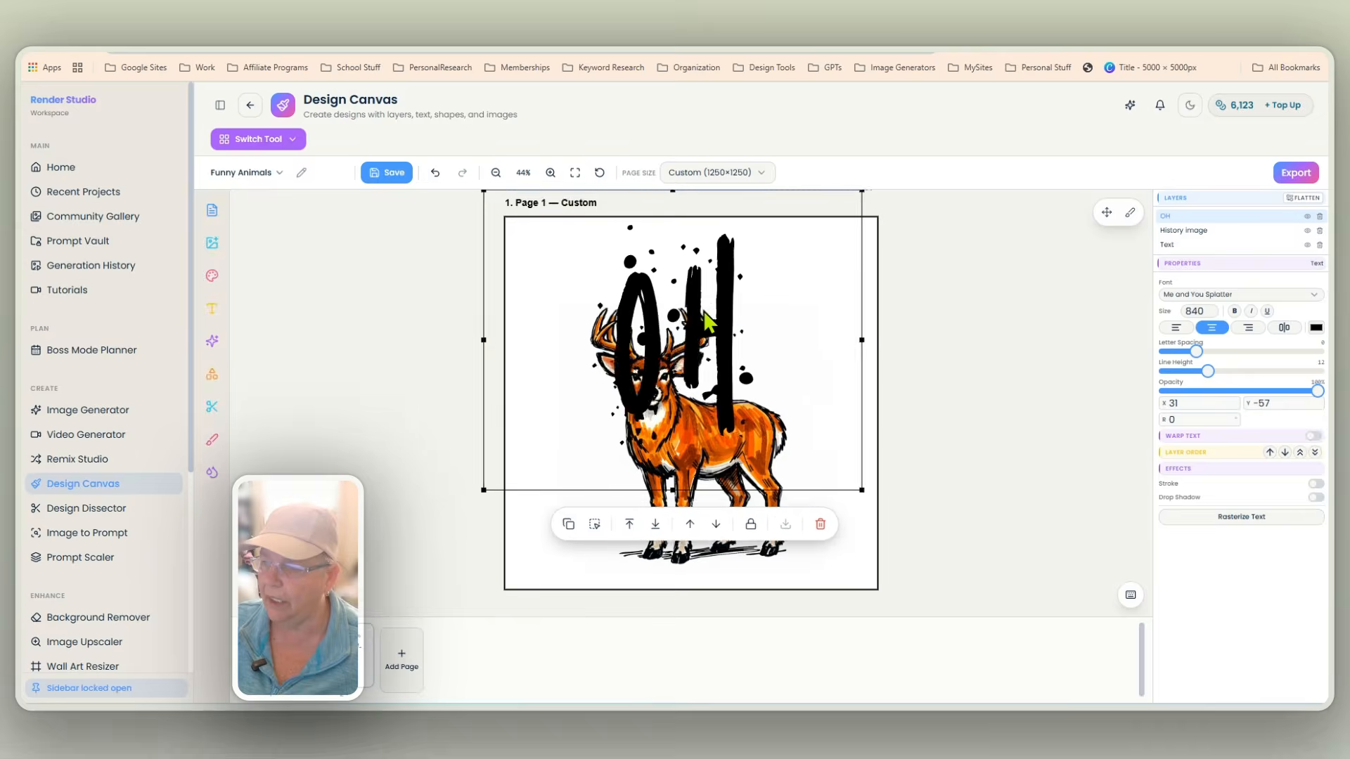
Change the OH heading's font to Me and You and look through the other available fonts
{"action": "left_click", "coordinate": [1219, 296]}
{"action": "left_click", "coordinate": [1081, 441]}
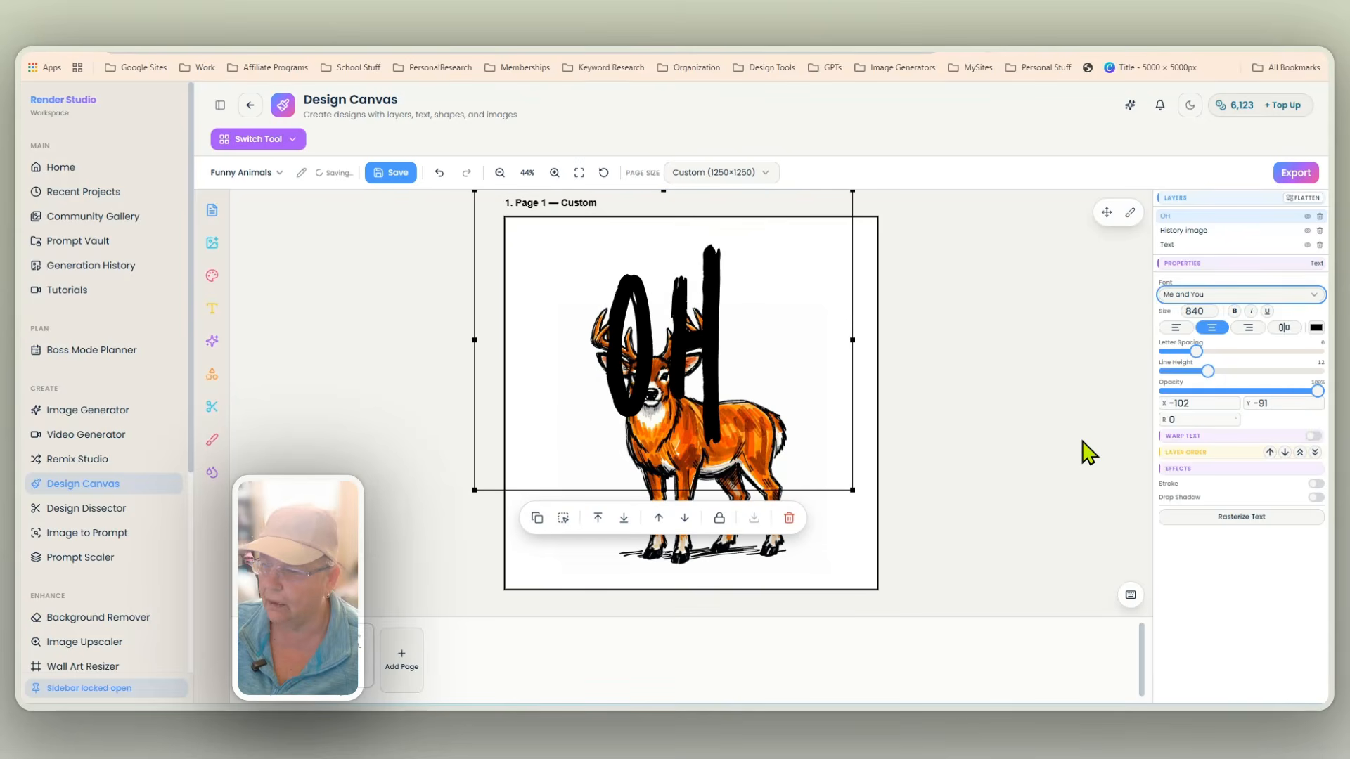
{"action": "left_click", "coordinate": [1223, 299]}
{"action": "scroll", "coordinate": [1205, 394], "scroll_direction": "down", "scroll_amount": 3}
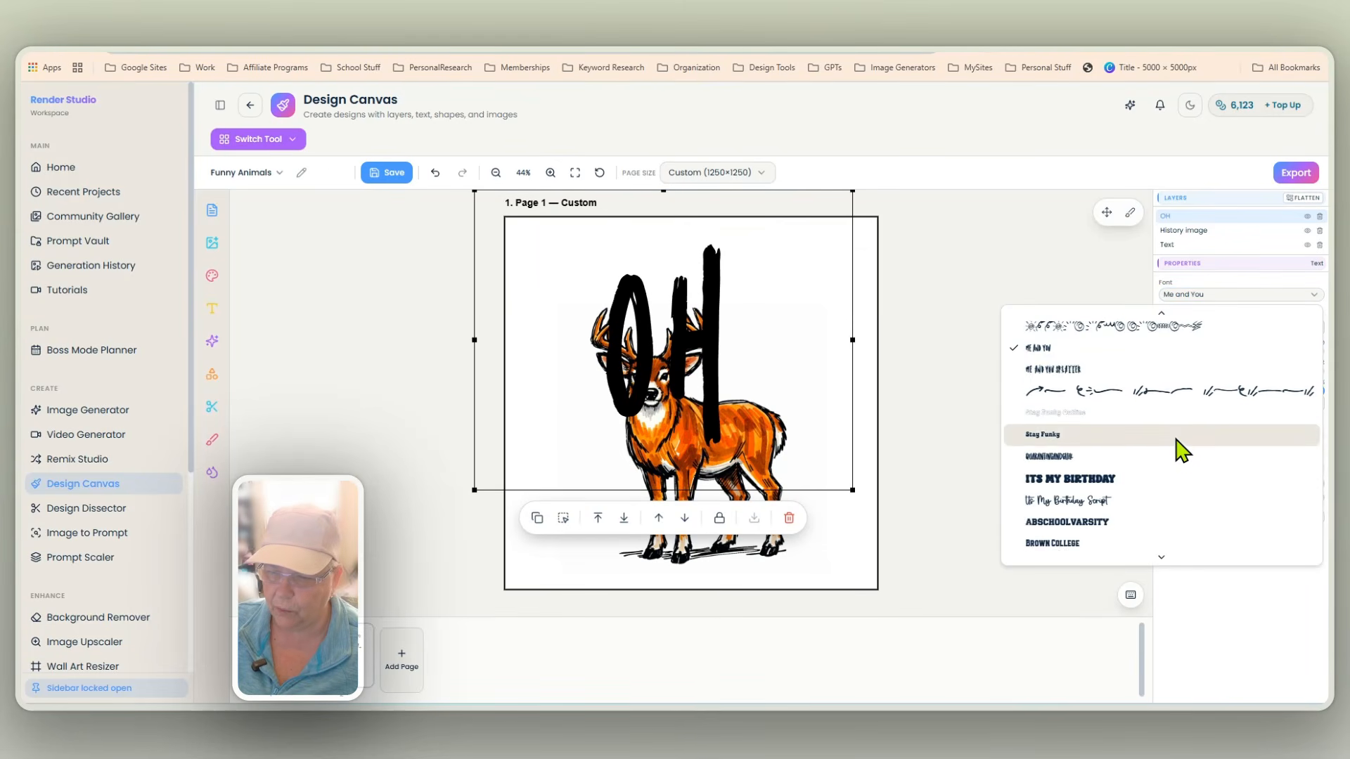
{"action": "scroll", "coordinate": [1183, 450], "scroll_direction": "down", "scroll_amount": 3}
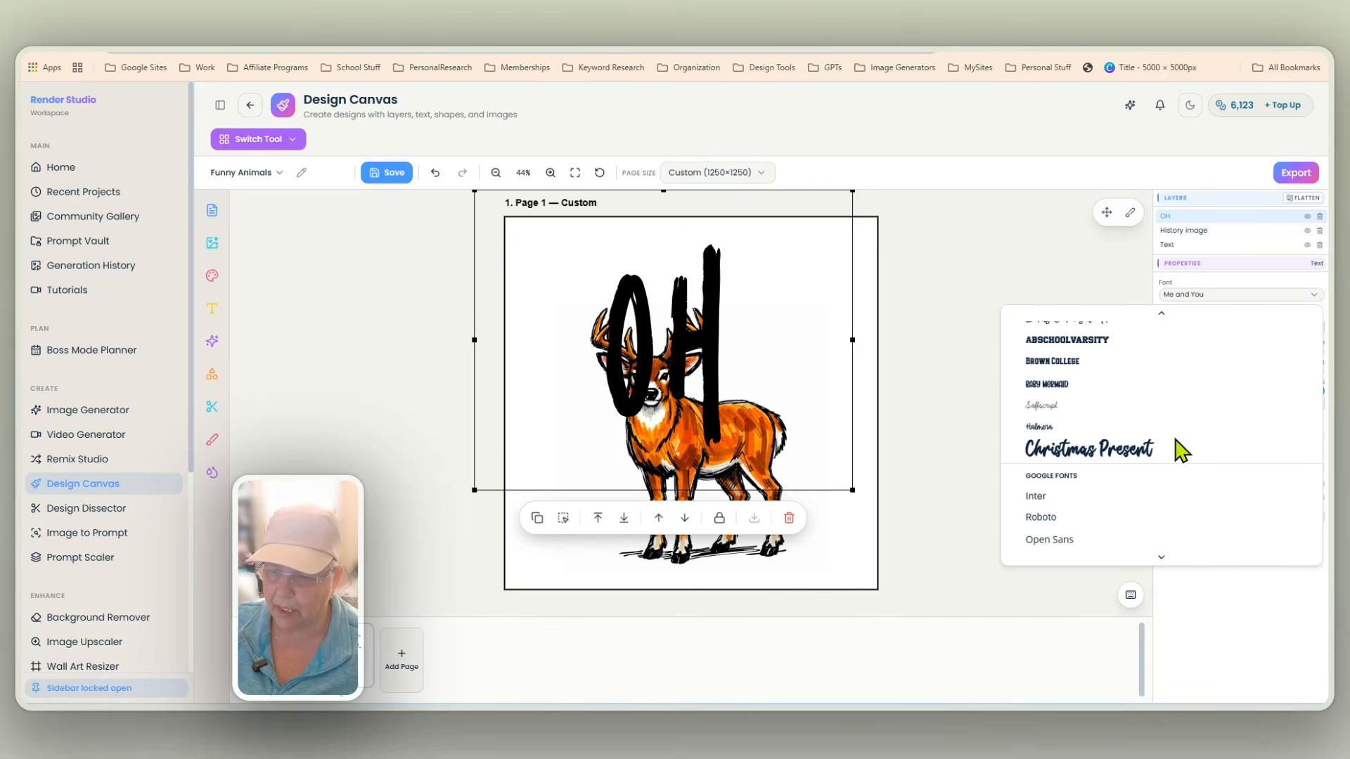
{"action": "left_click", "coordinate": [661, 338]}
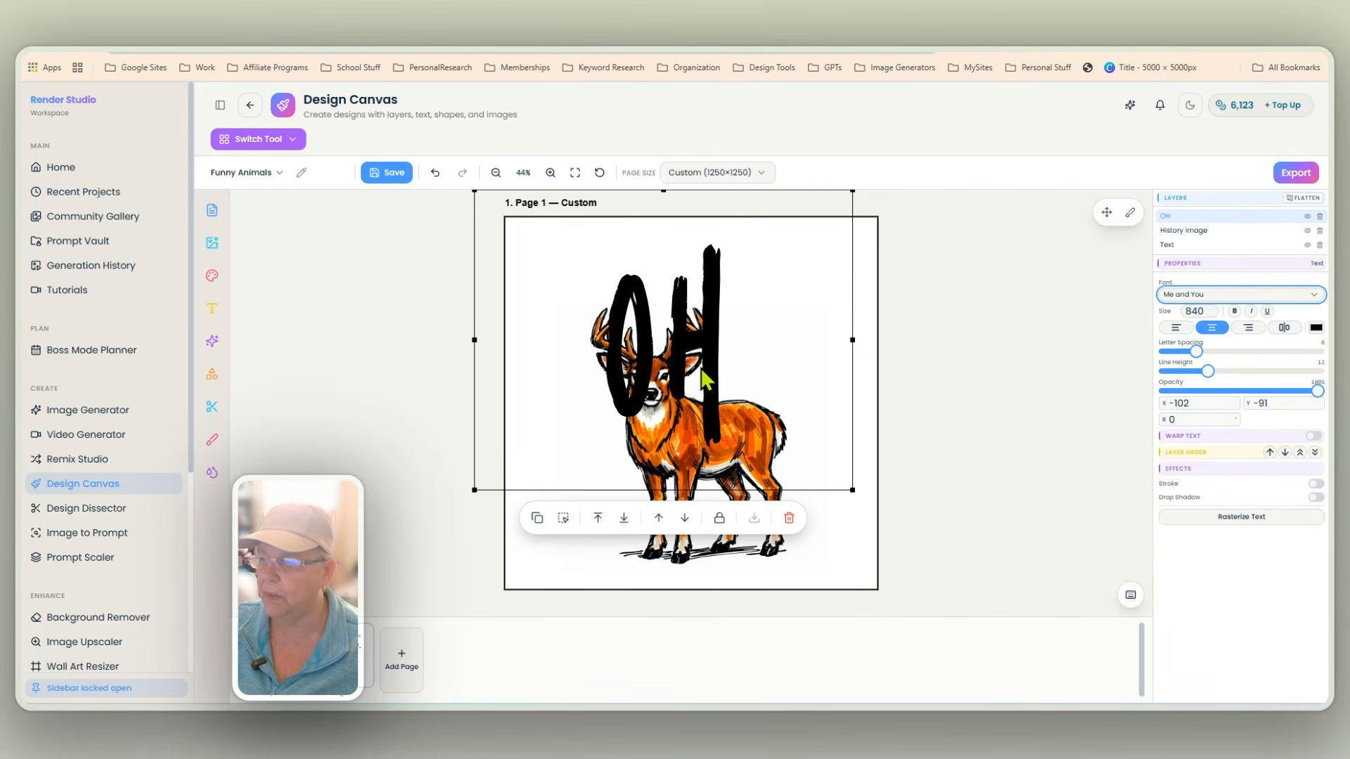
Shrink the OH heading to about size 655 and shift the deer image slightly down and to the right
{"action": "left_click_drag", "start_coordinate": [852, 489], "coordinate": [768, 468]}
{"action": "left_click", "coordinate": [762, 478]}
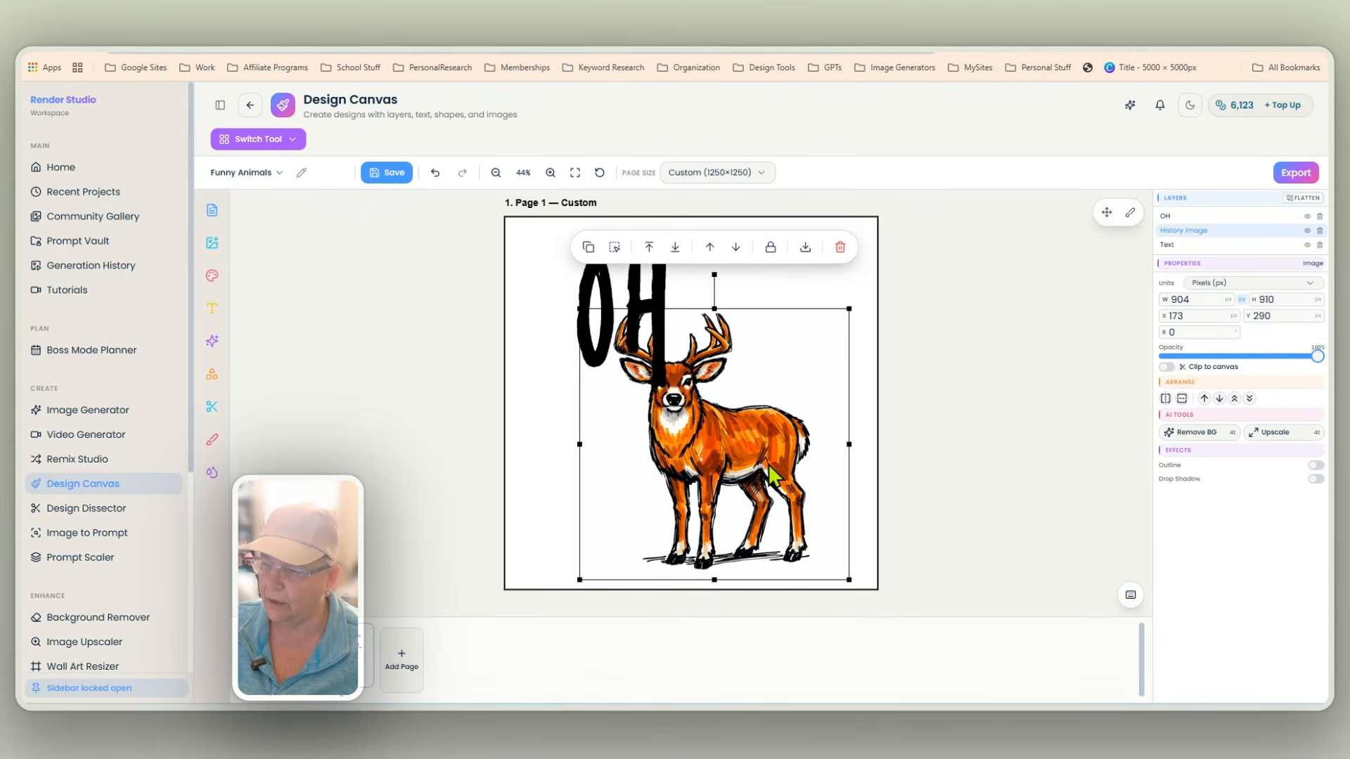
Rotate the OH heading to about -12° and place it above the deer's antlers
{"action": "left_click", "coordinate": [580, 271]}
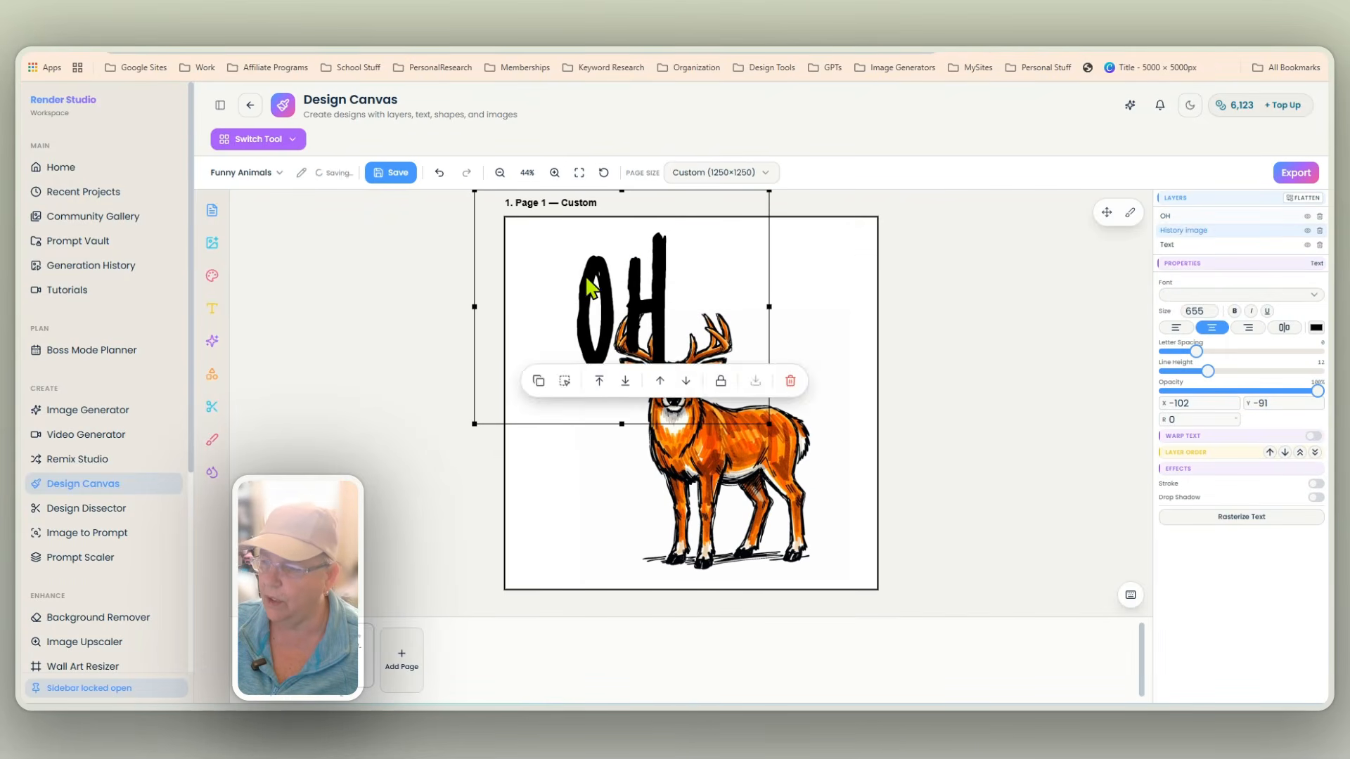
{"action": "left_click", "coordinate": [496, 173]}
{"action": "left_click_drag", "start_coordinate": [603, 217], "coordinate": [577, 211]}
{"action": "left_click_drag", "start_coordinate": [648, 391], "coordinate": [641, 310]}
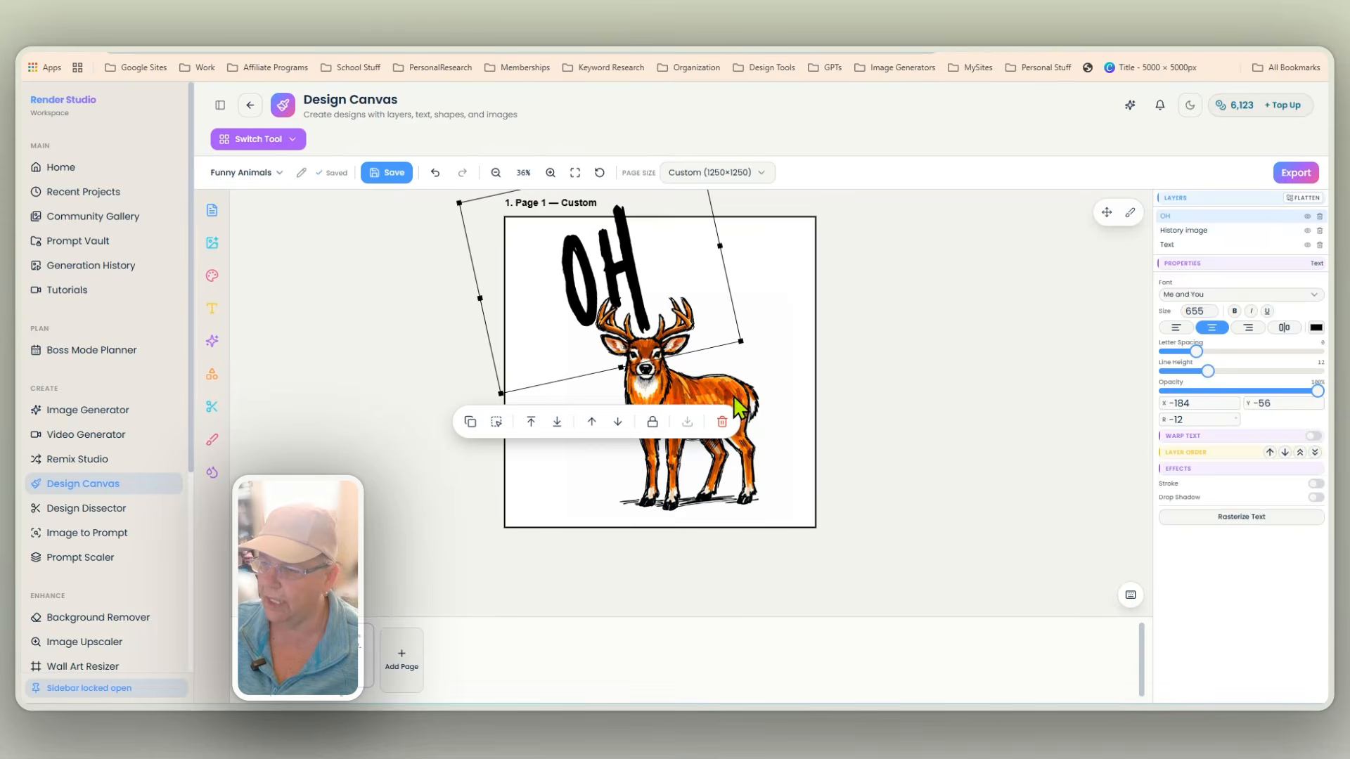
Move the deer to about X 216, Y 340 and the OH heading to about X -223, Y 20
{"action": "left_click_drag", "start_coordinate": [720, 387], "coordinate": [707, 395]}
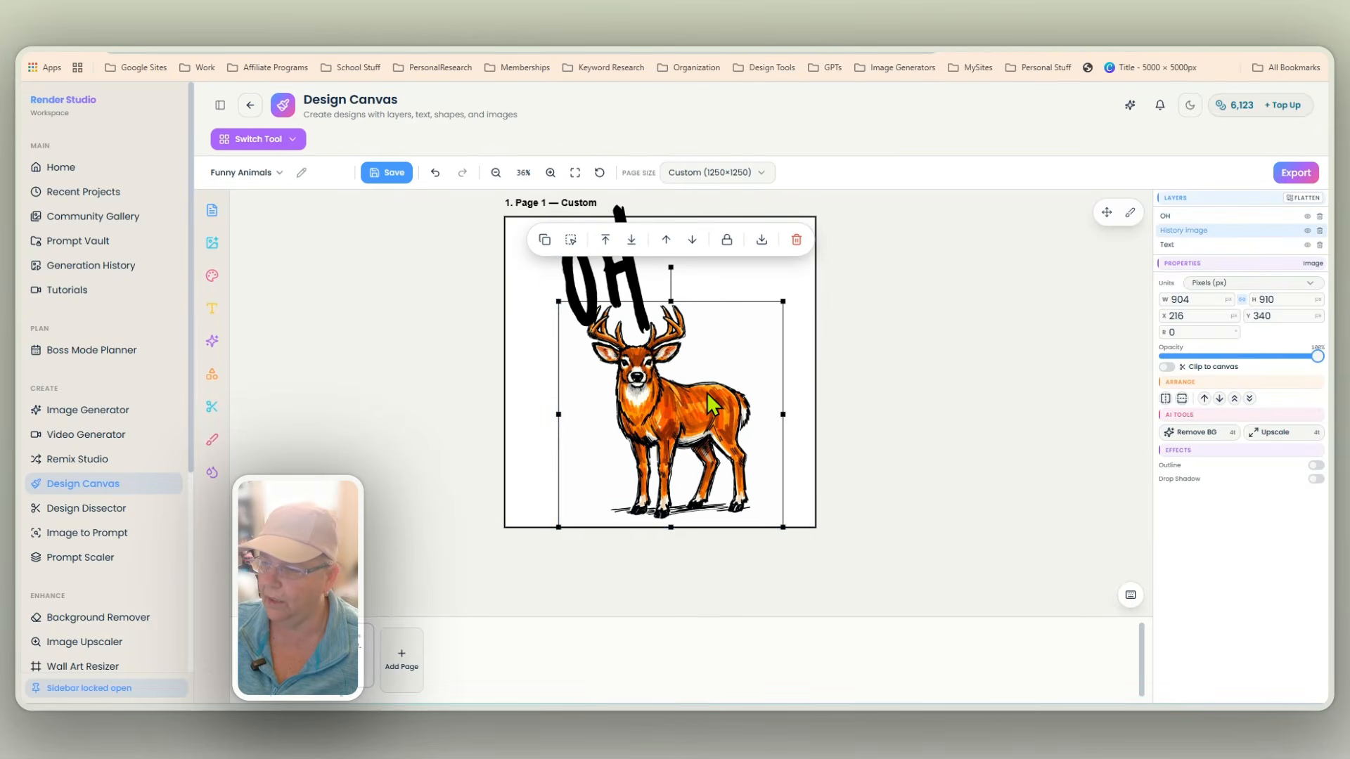
{"action": "left_click", "coordinate": [851, 391]}
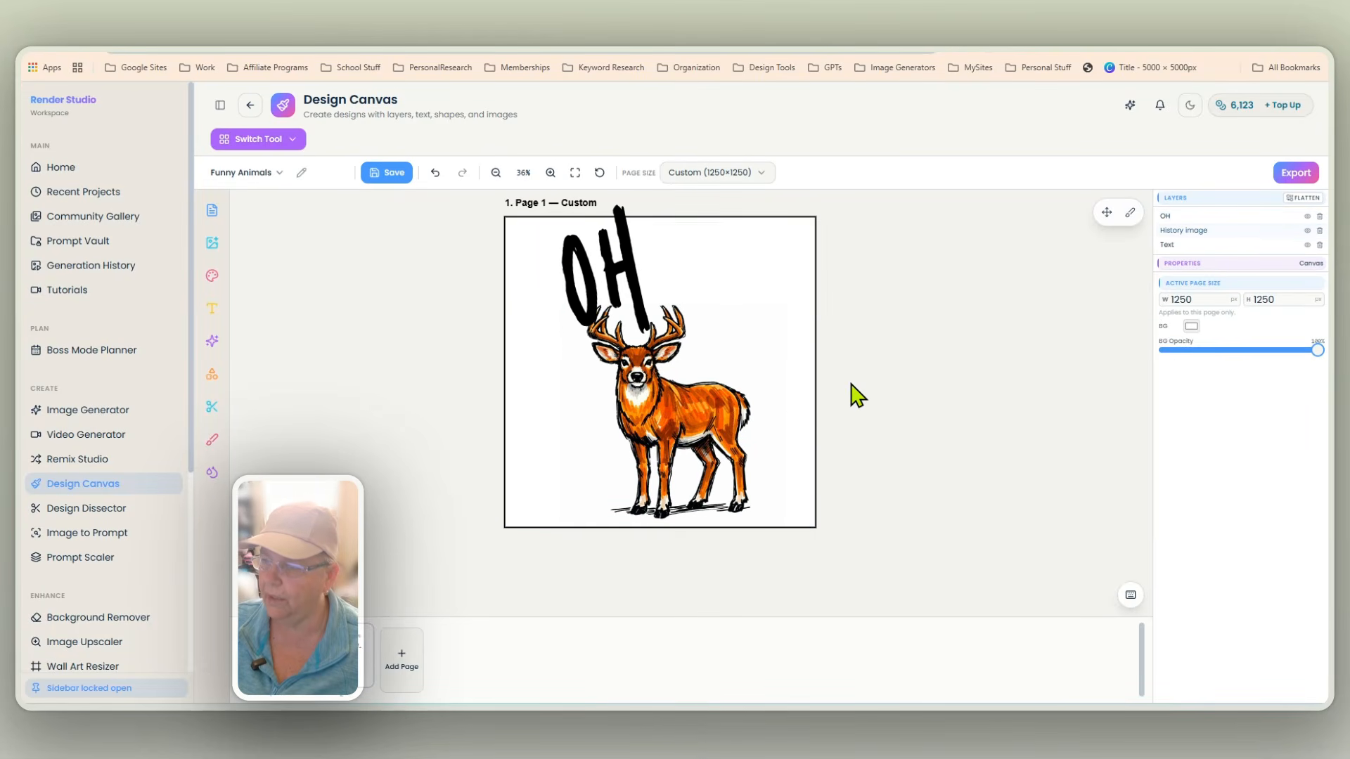
{"action": "left_click", "coordinate": [578, 300]}
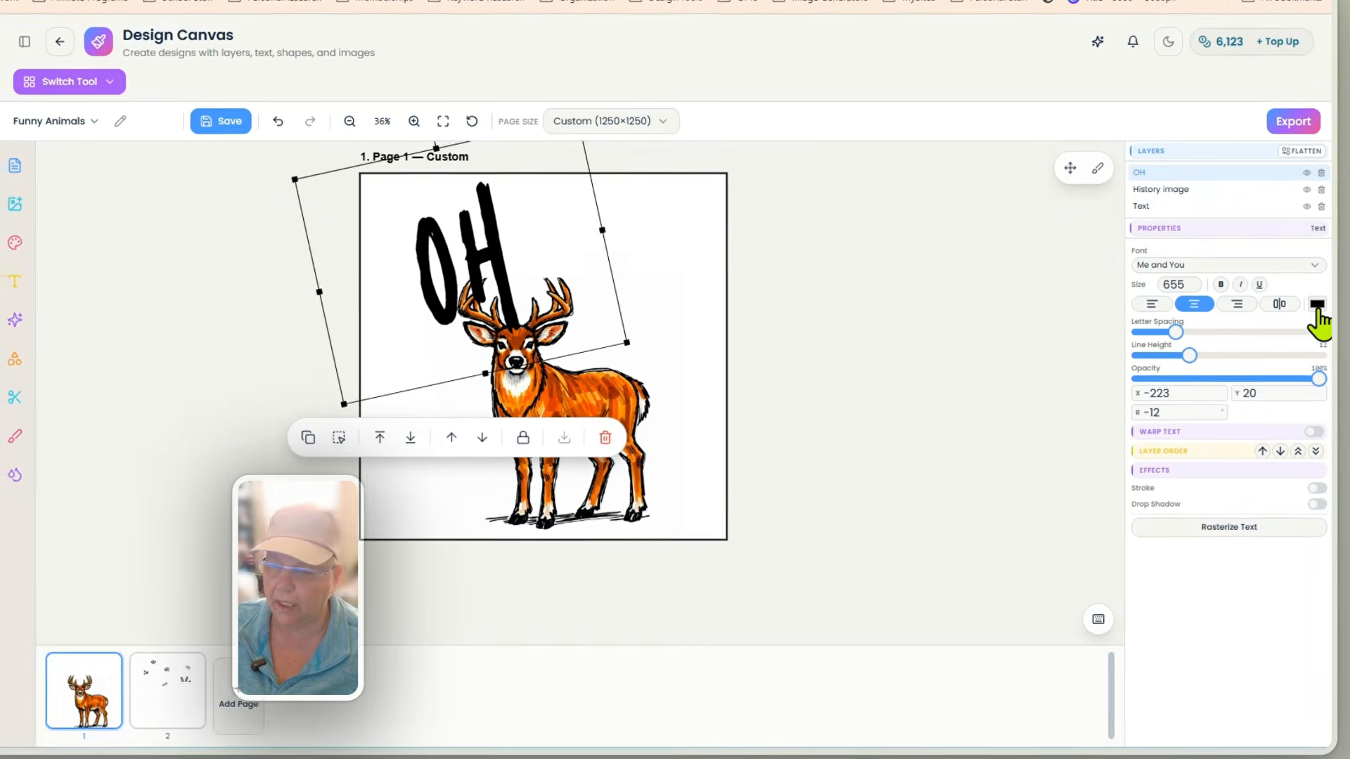
Color the OH heading with an orange sampled from the deer (RGB 248, 85, 1) and add a 14 px black stroke
{"action": "left_click", "coordinate": [1315, 328]}
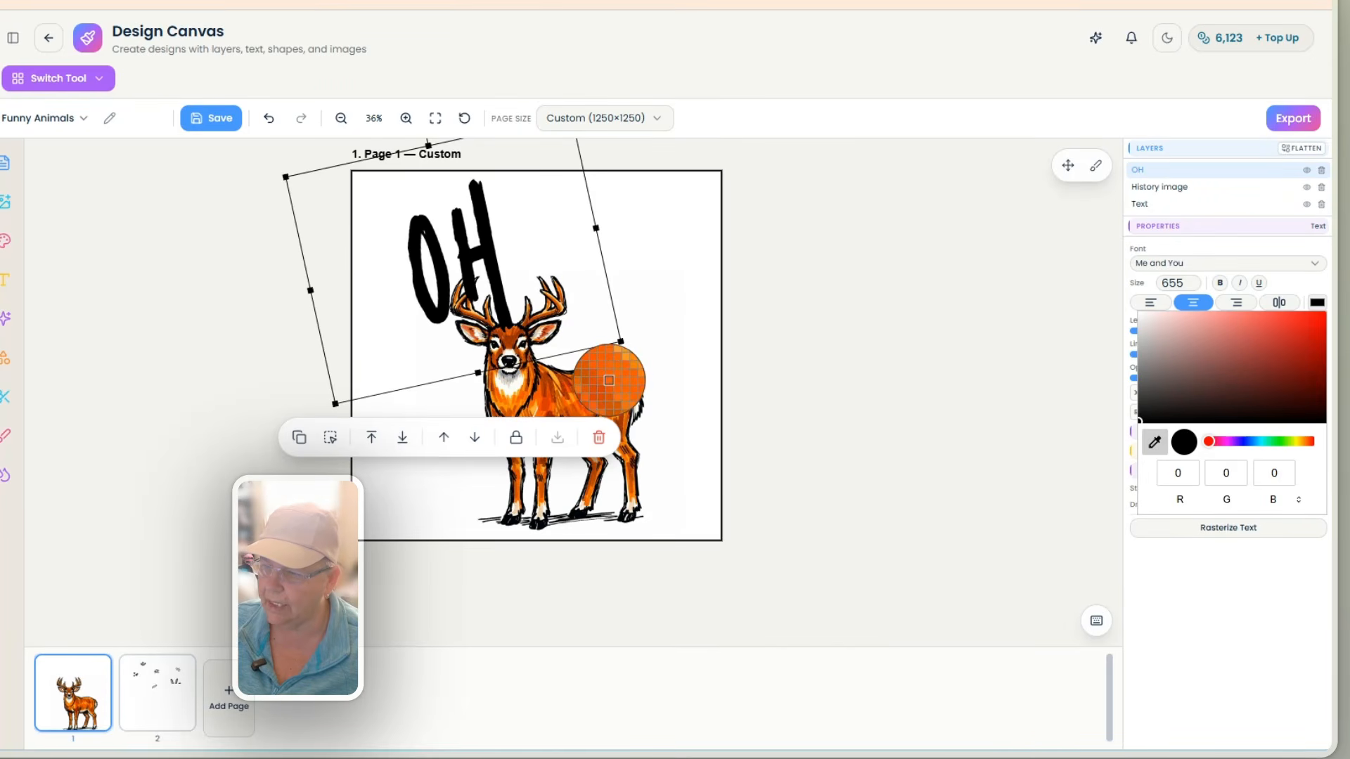
{"action": "left_click", "coordinate": [610, 380]}
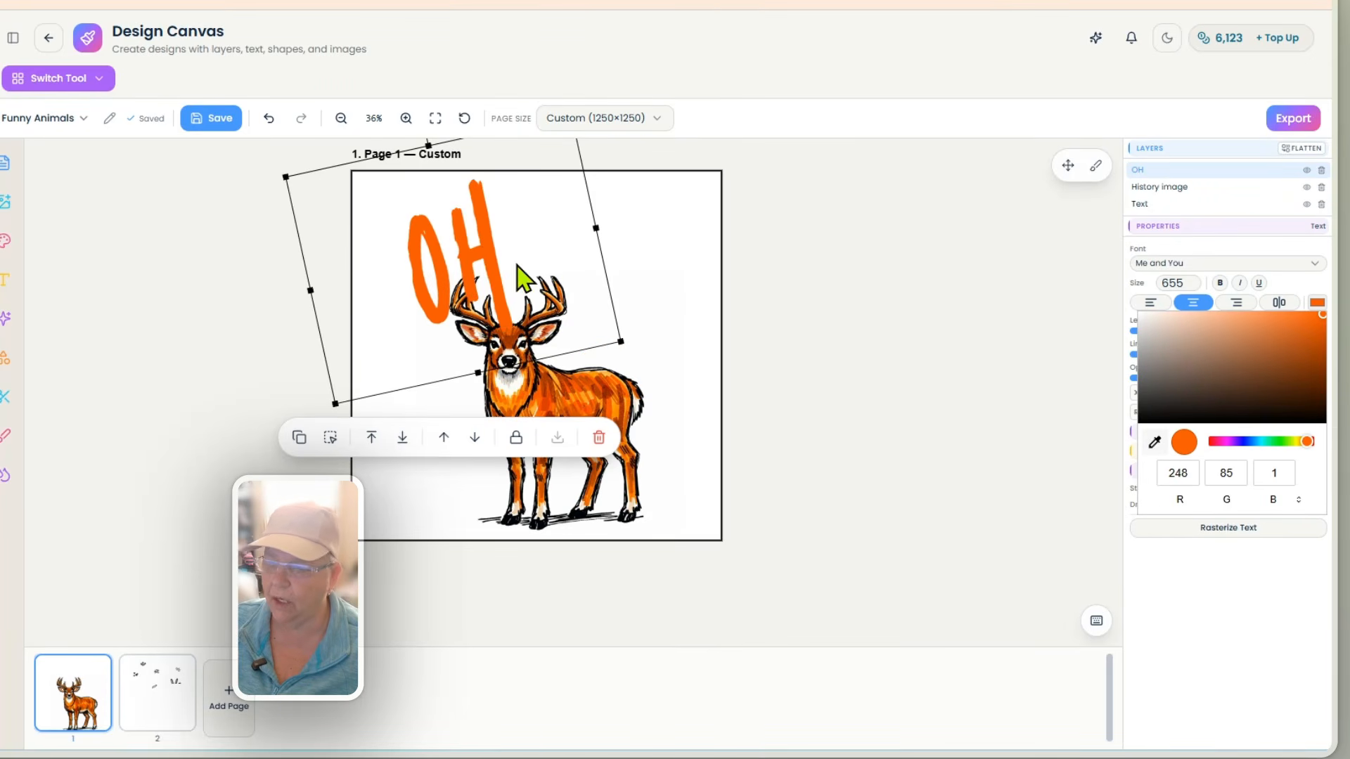
{"action": "left_click", "coordinate": [1286, 281]}
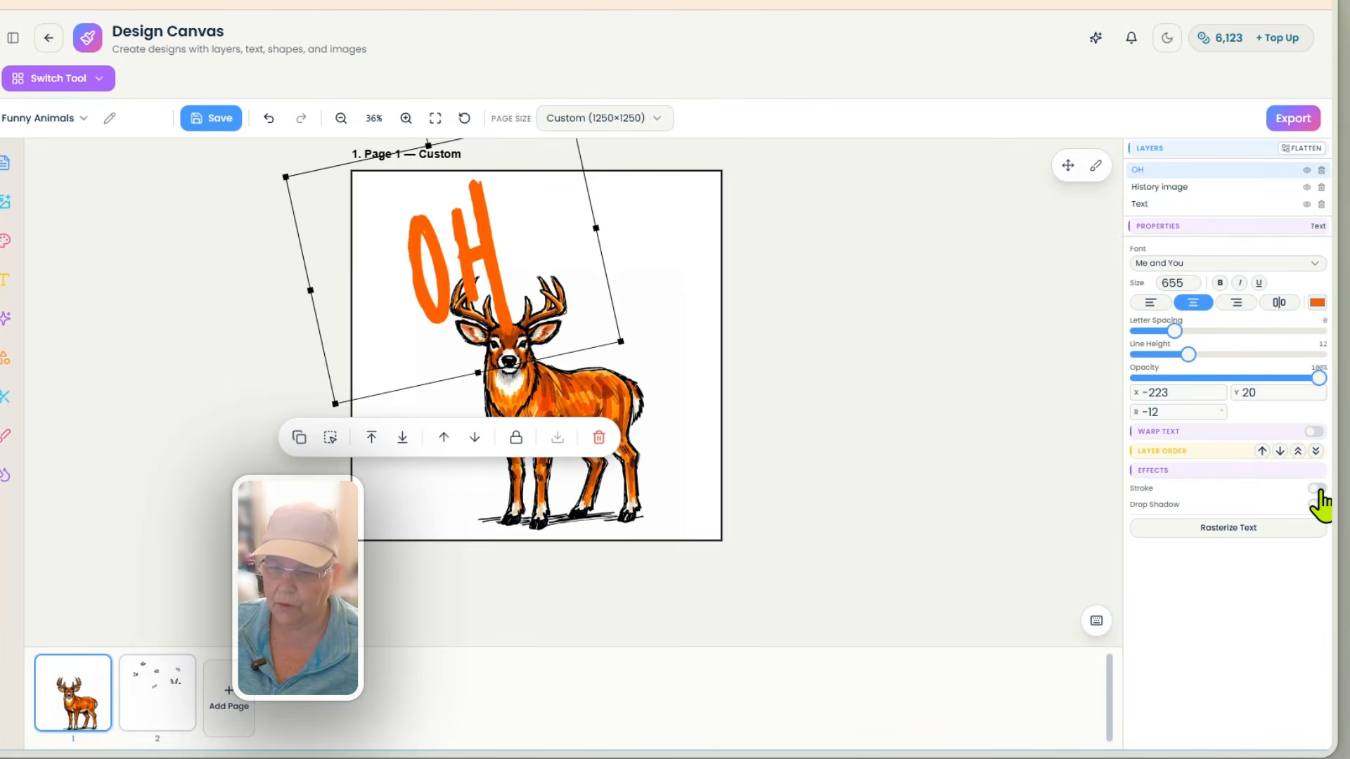
{"action": "left_click", "coordinate": [1316, 488]}
{"action": "left_click_drag", "start_coordinate": [1192, 516], "coordinate": [1272, 518]}
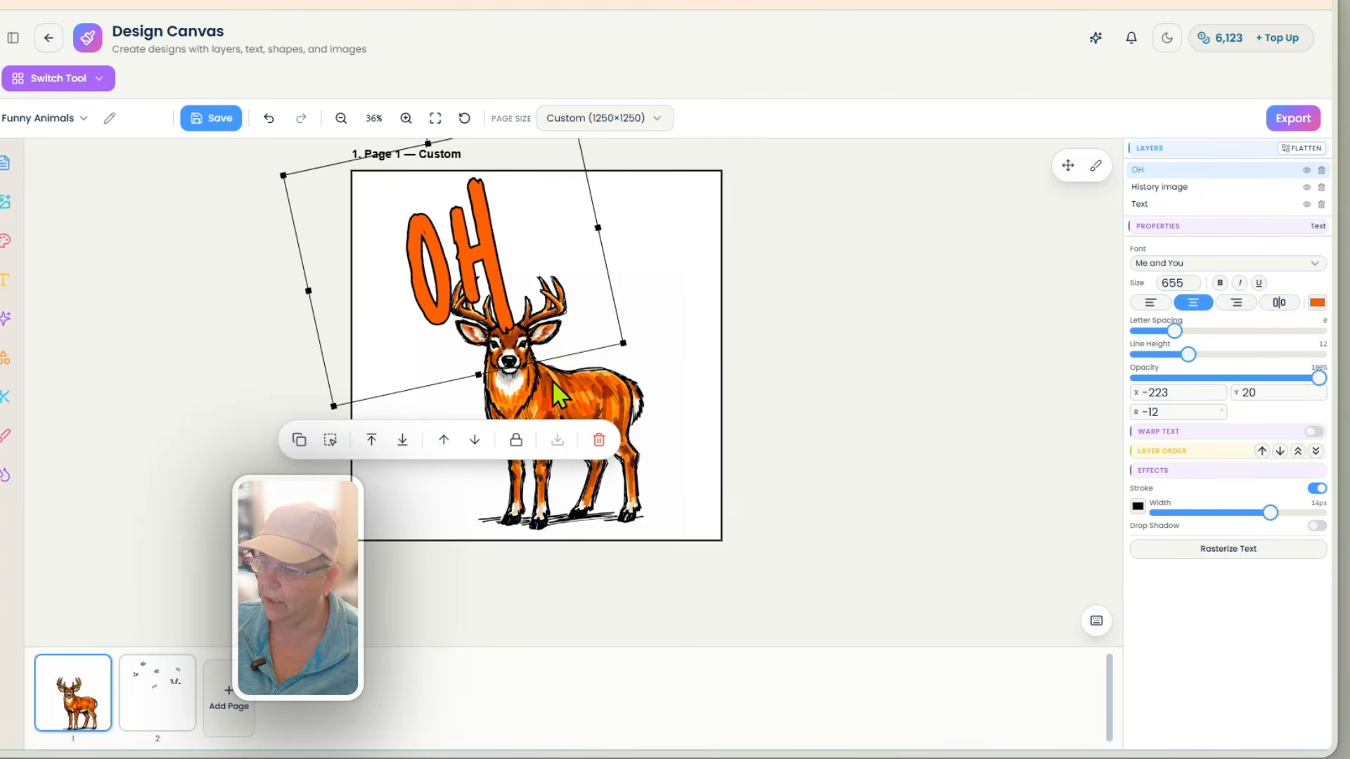
Send the OH heading one layer back behind the deer and remove the deer image's background
{"action": "right_click", "coordinate": [496, 244]}
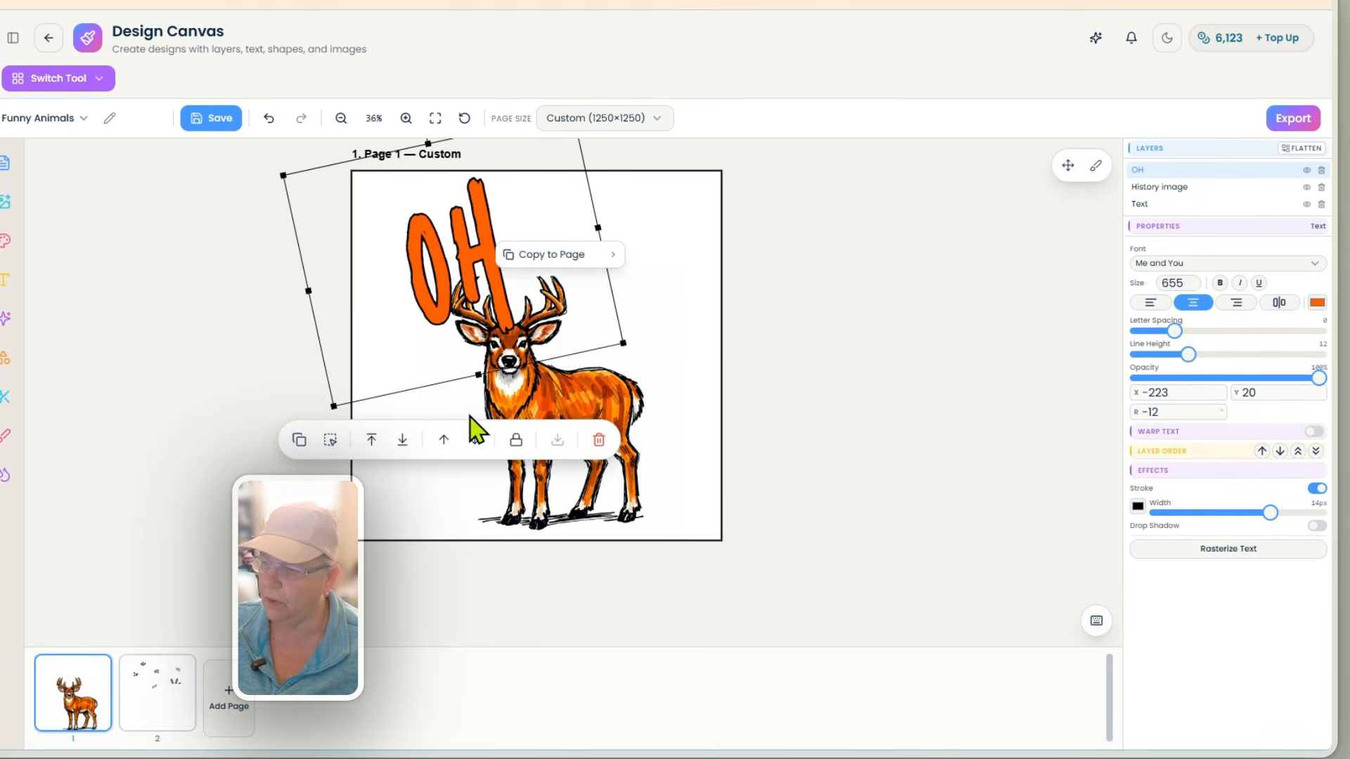
{"action": "left_click", "coordinate": [474, 439]}
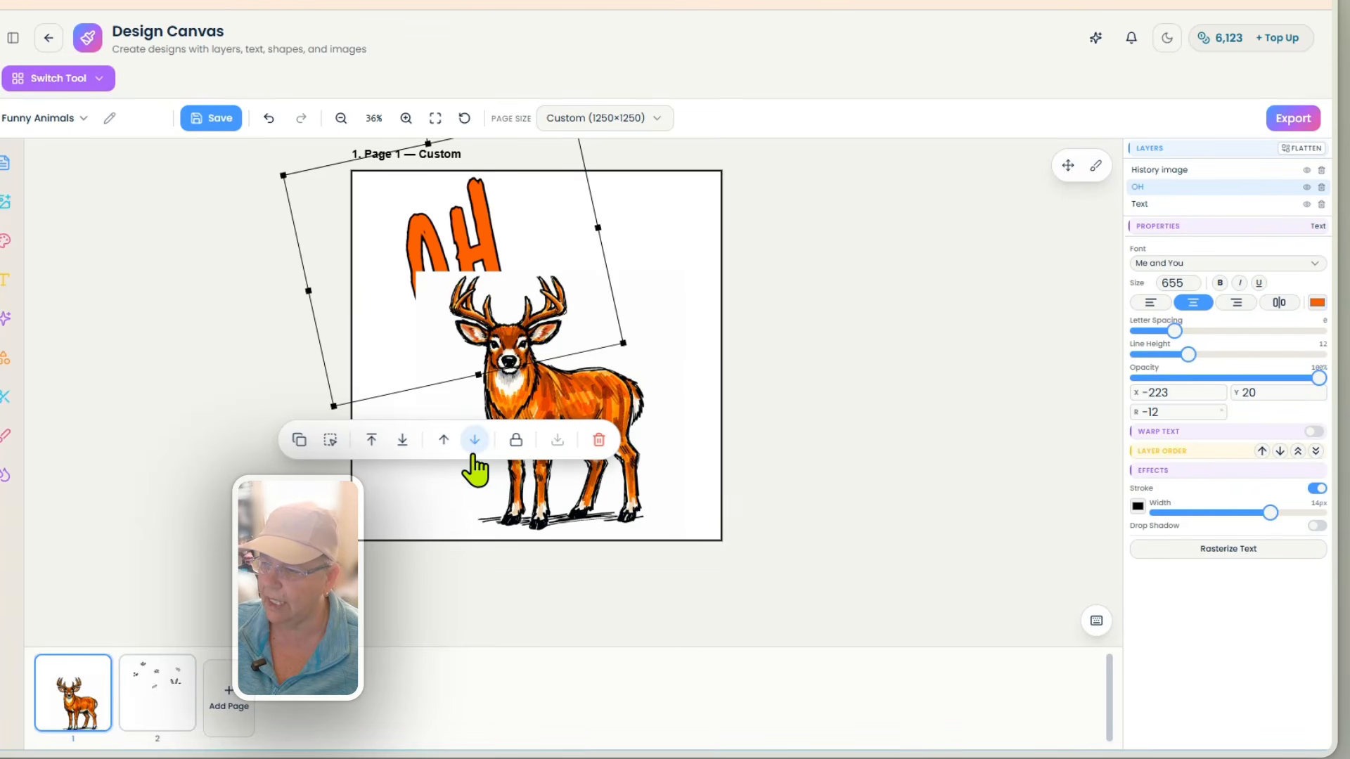
{"action": "left_click", "coordinate": [628, 398]}
{"action": "left_click", "coordinate": [1178, 427]}
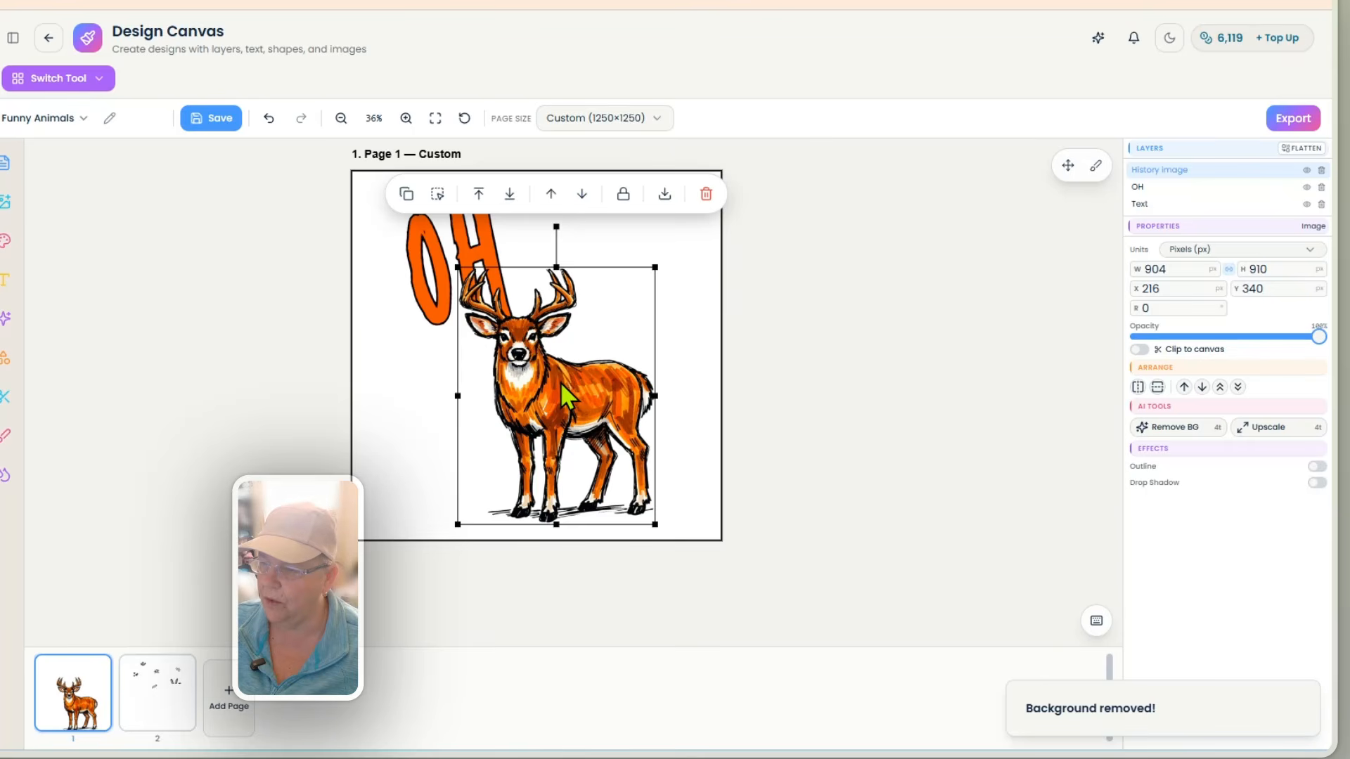
{"action": "left_click", "coordinate": [800, 371]}
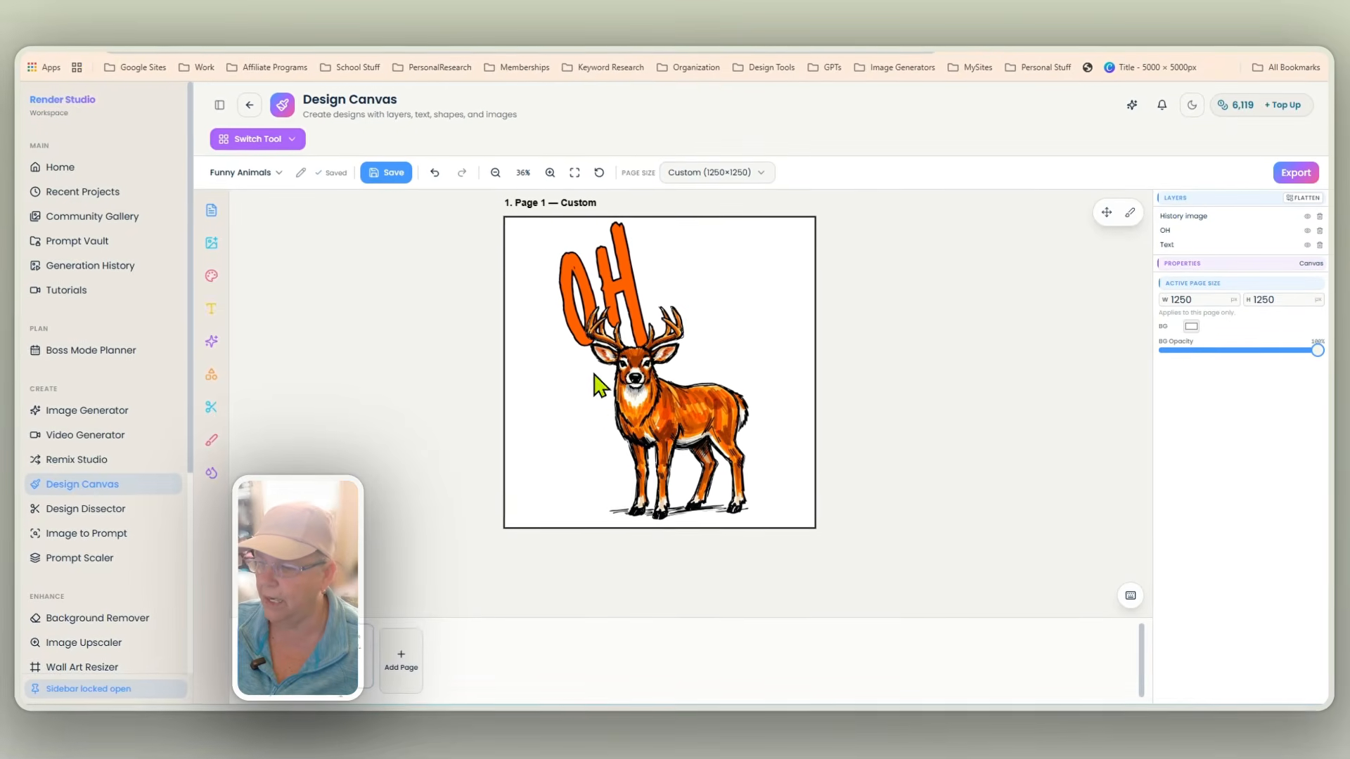
Copy the vertical-lines, squiggle, star and sparkles doodles from page 2 to page 1
{"action": "left_click", "coordinate": [352, 657]}
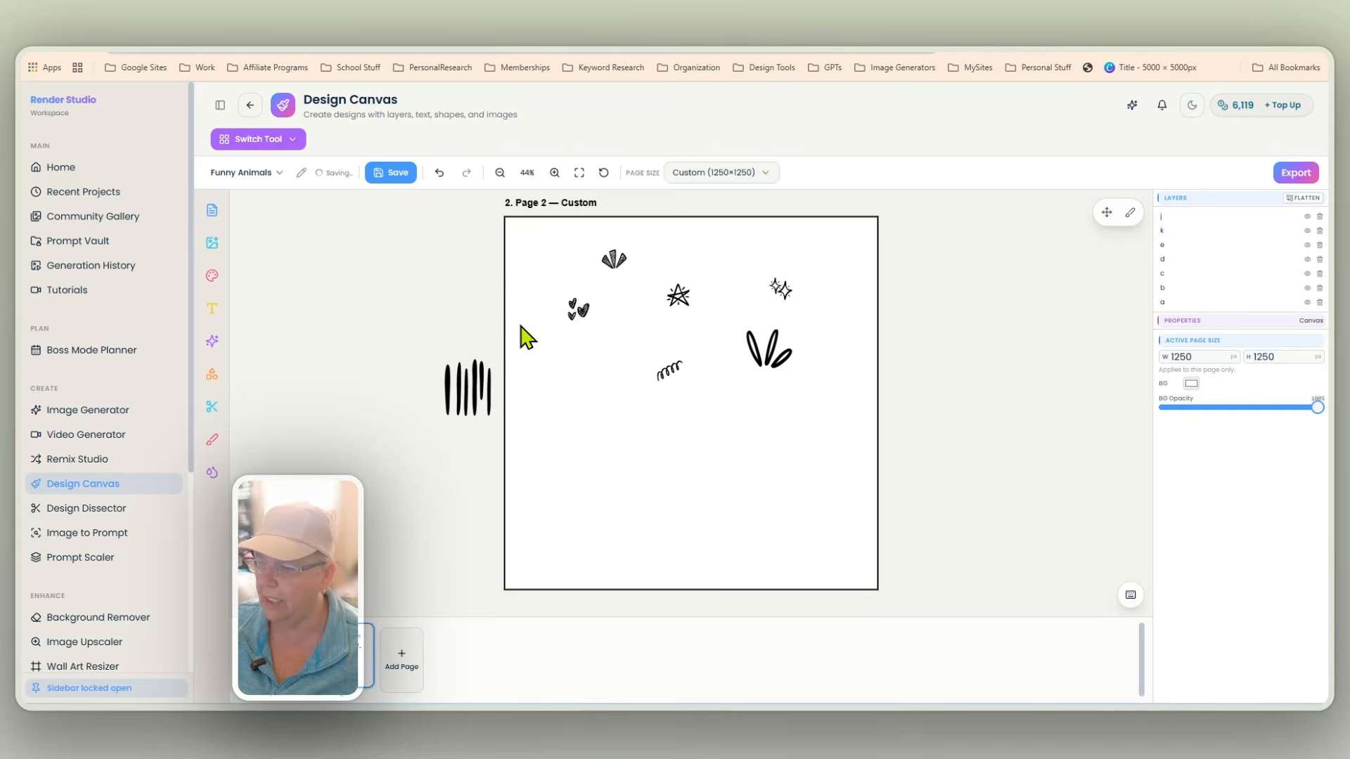
{"action": "right_click", "coordinate": [485, 387]}
{"action": "mouse_move", "coordinate": [535, 395]}
{"action": "left_click", "coordinate": [629, 400]}
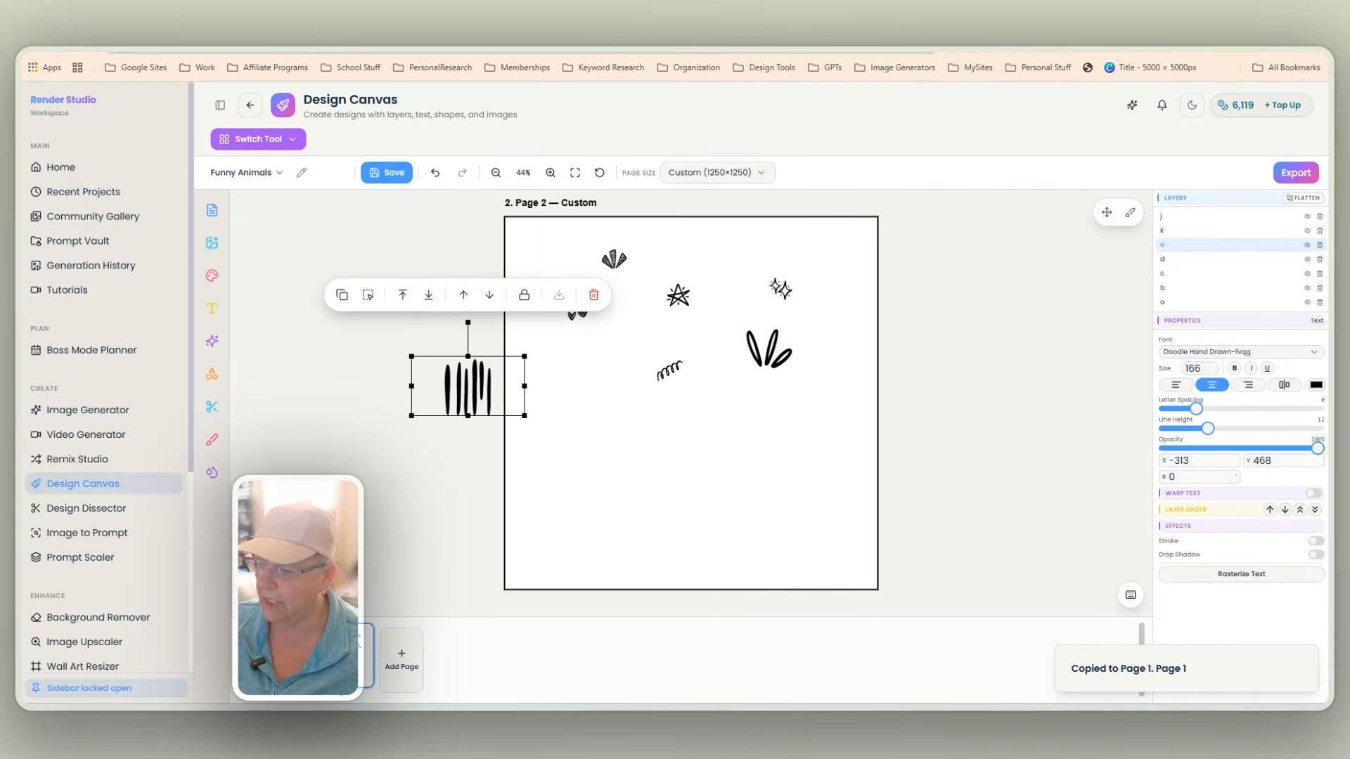
{"action": "right_click", "coordinate": [672, 369]}
{"action": "mouse_move", "coordinate": [708, 387]}
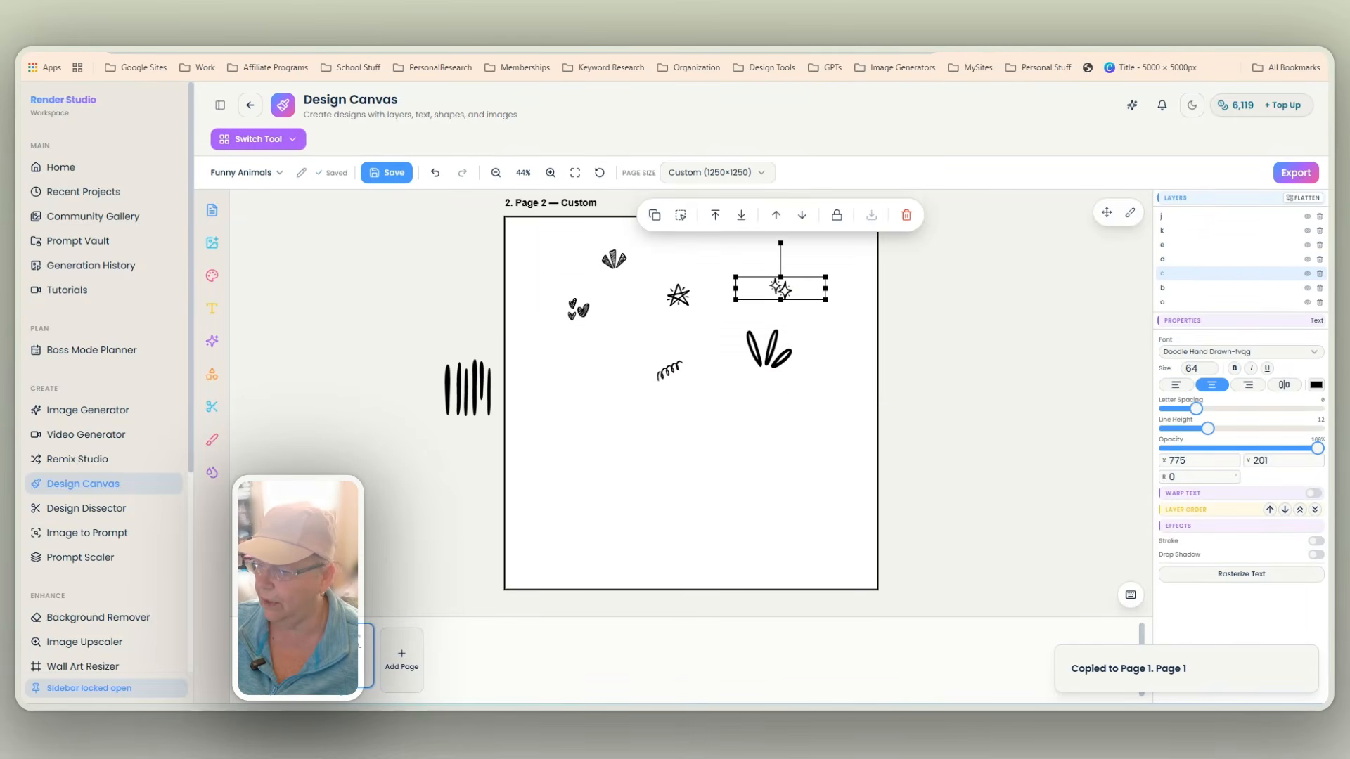
Delete the vertical-lines doodle from page 1
{"action": "left_click", "coordinate": [281, 657]}
{"action": "left_click", "coordinate": [468, 386]}
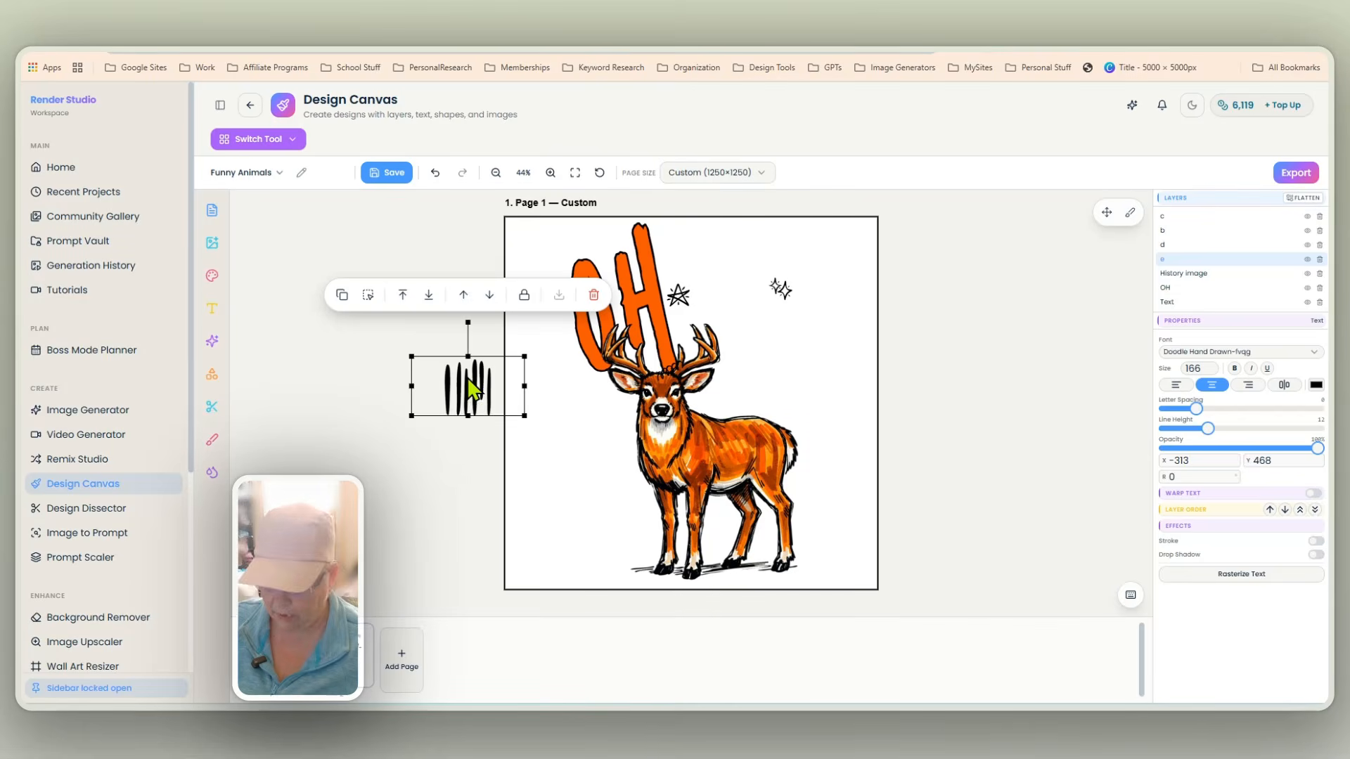
{"action": "key", "text": "Delete"}
Enlarge the star doodle to about size 164 and place it to the right of the OH heading
{"action": "mouse_move", "coordinate": [689, 305]}
{"action": "left_mouse_down"}
{"action": "mouse_move", "coordinate": [696, 260]}
{"action": "mouse_move", "coordinate": [850, 350]}
{"action": "left_mouse_up"}
{"action": "left_click", "coordinate": [728, 259]}
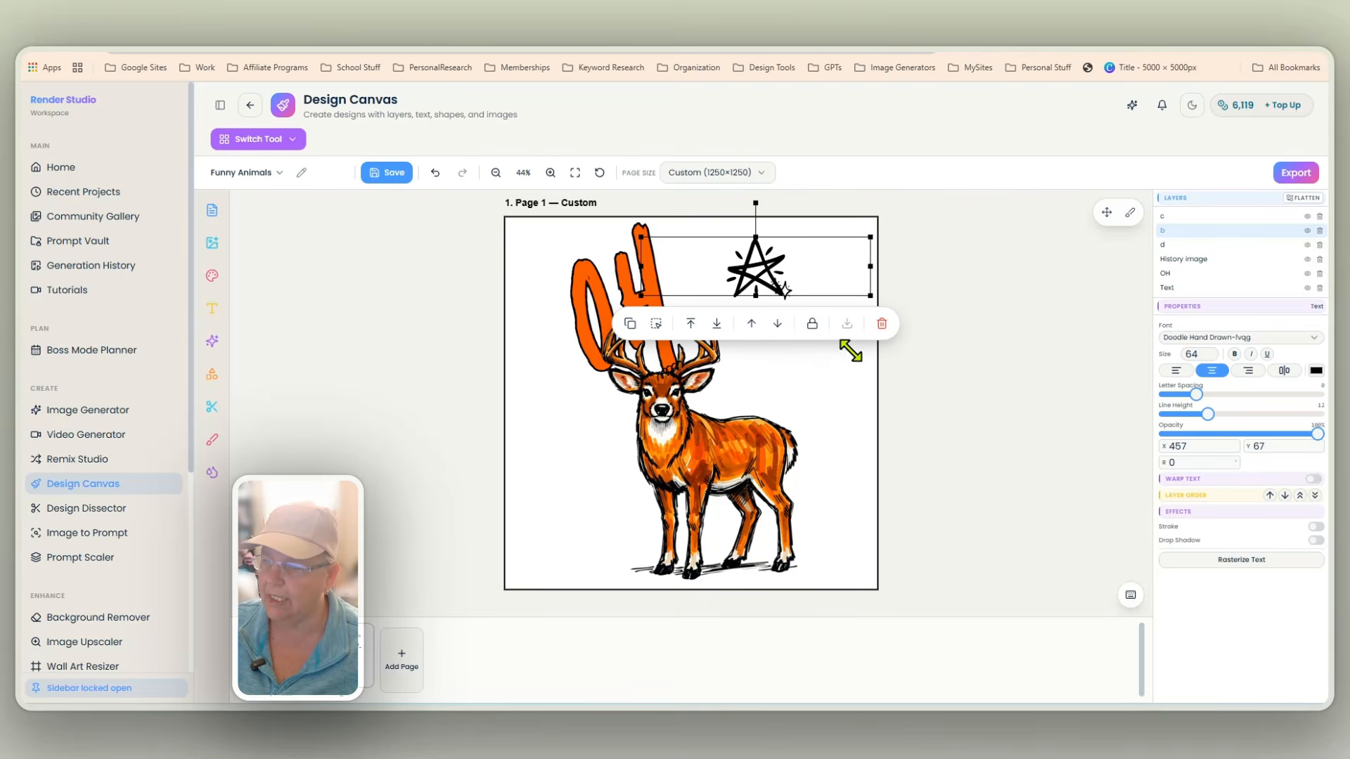
{"action": "left_click_drag", "start_coordinate": [763, 270], "coordinate": [713, 269]}
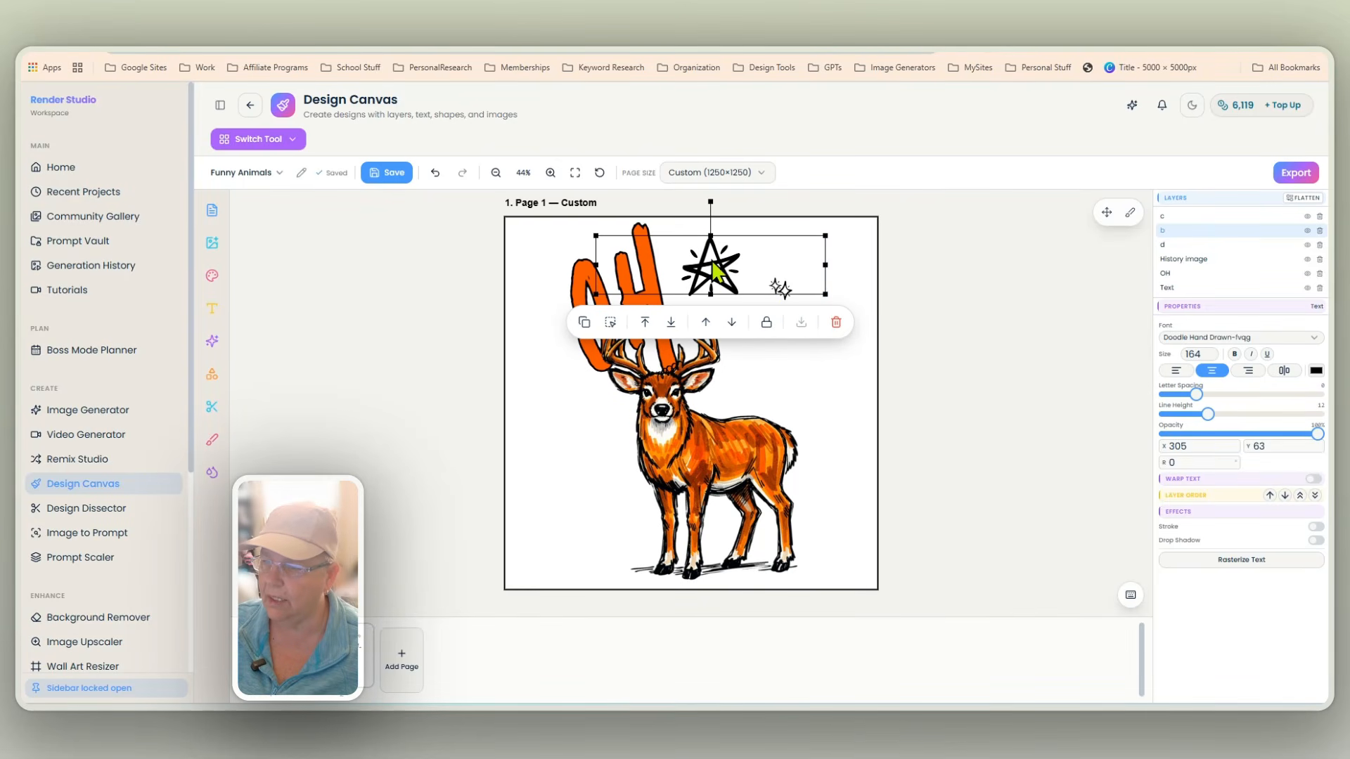
Move the sparkles doodle above the deer's back, and enlarge and rotate the squiggle to stand upright left of the deer's face
{"action": "left_click", "coordinate": [782, 295]}
{"action": "left_click_drag", "start_coordinate": [791, 302], "coordinate": [801, 391]}
{"action": "left_click_drag", "start_coordinate": [668, 367], "coordinate": [579, 423]}
{"action": "mouse_move", "coordinate": [579, 377]}
{"action": "left_mouse_down"}
{"action": "mouse_move", "coordinate": [529, 379]}
{"action": "mouse_move", "coordinate": [555, 439]}
{"action": "mouse_move", "coordinate": [568, 410]}
{"action": "left_mouse_up"}
Enlarge the sparkles doodle to about size 169 and reposition it above the deer's back
{"action": "left_click", "coordinate": [793, 388]}
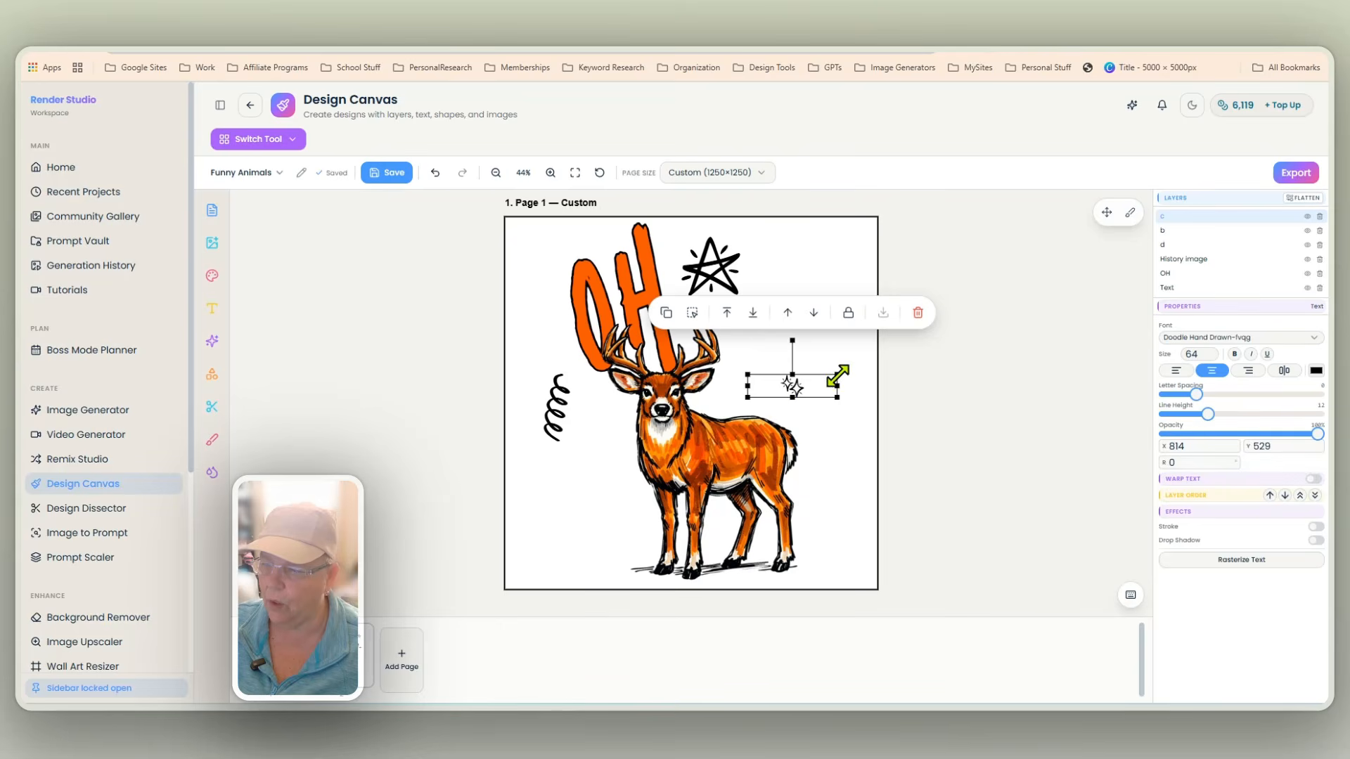
{"action": "left_click_drag", "start_coordinate": [834, 374], "coordinate": [973, 306]}
{"action": "left_click_drag", "start_coordinate": [892, 377], "coordinate": [816, 371]}
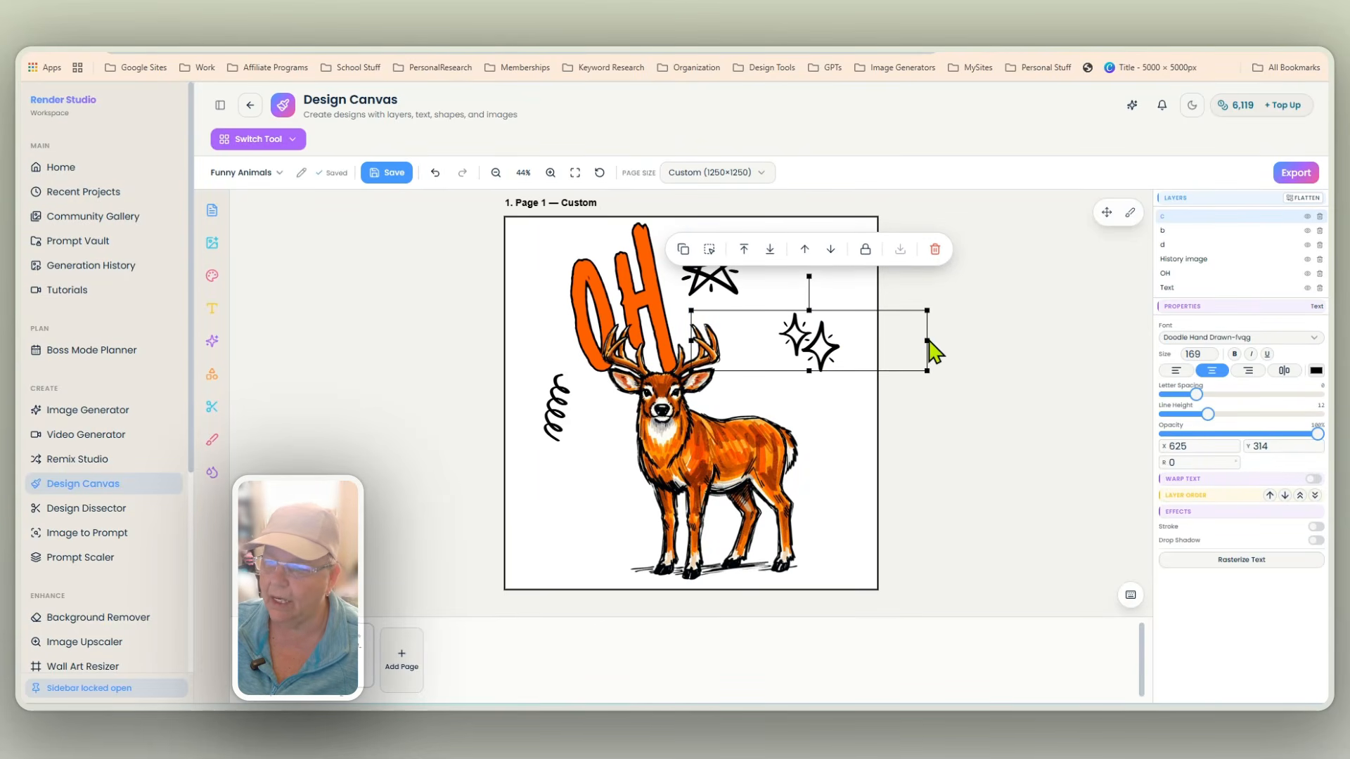
Shrink the sparkles doodle to about size 118 and move it left of the deer's chest, shifting the squiggle up above it
{"action": "left_click_drag", "start_coordinate": [926, 338], "coordinate": [600, 455]}
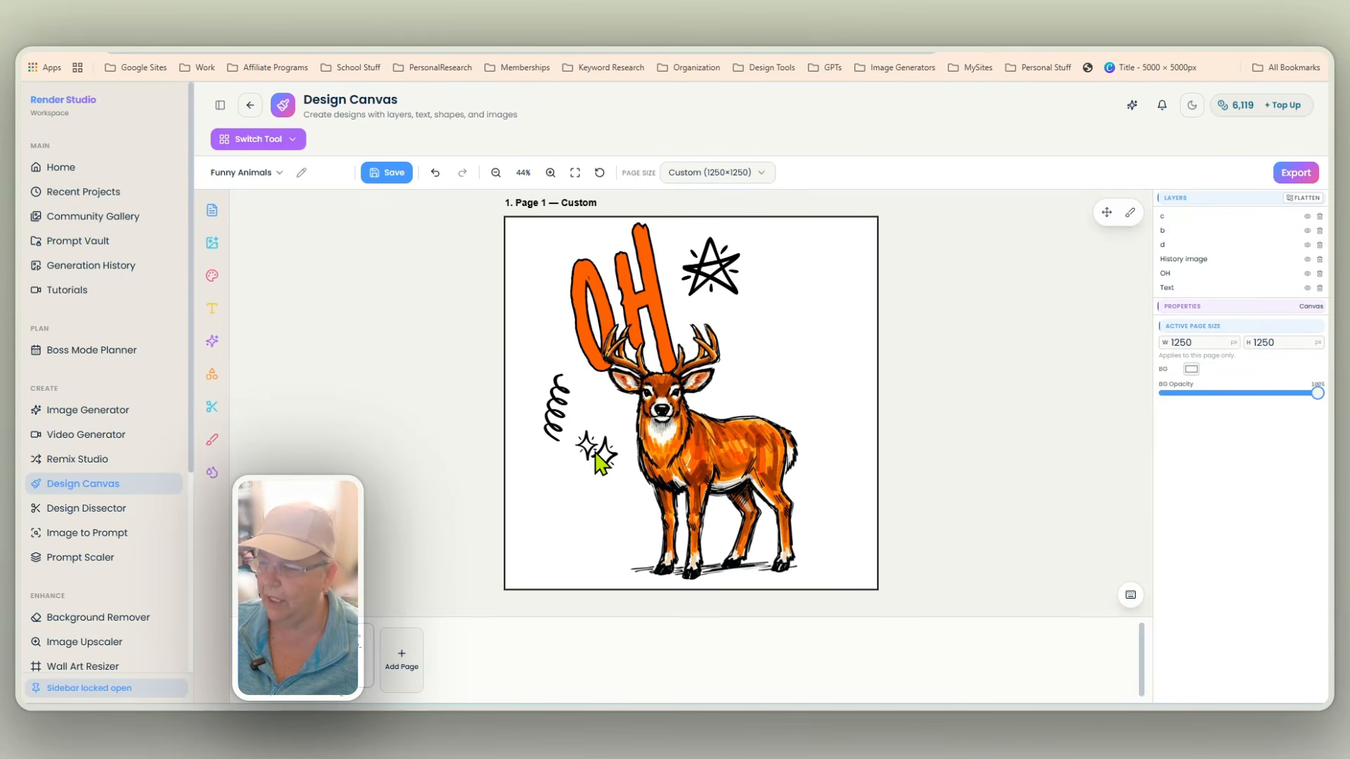
{"action": "left_click_drag", "start_coordinate": [552, 412], "coordinate": [551, 371]}
{"action": "left_click", "coordinate": [593, 460]}
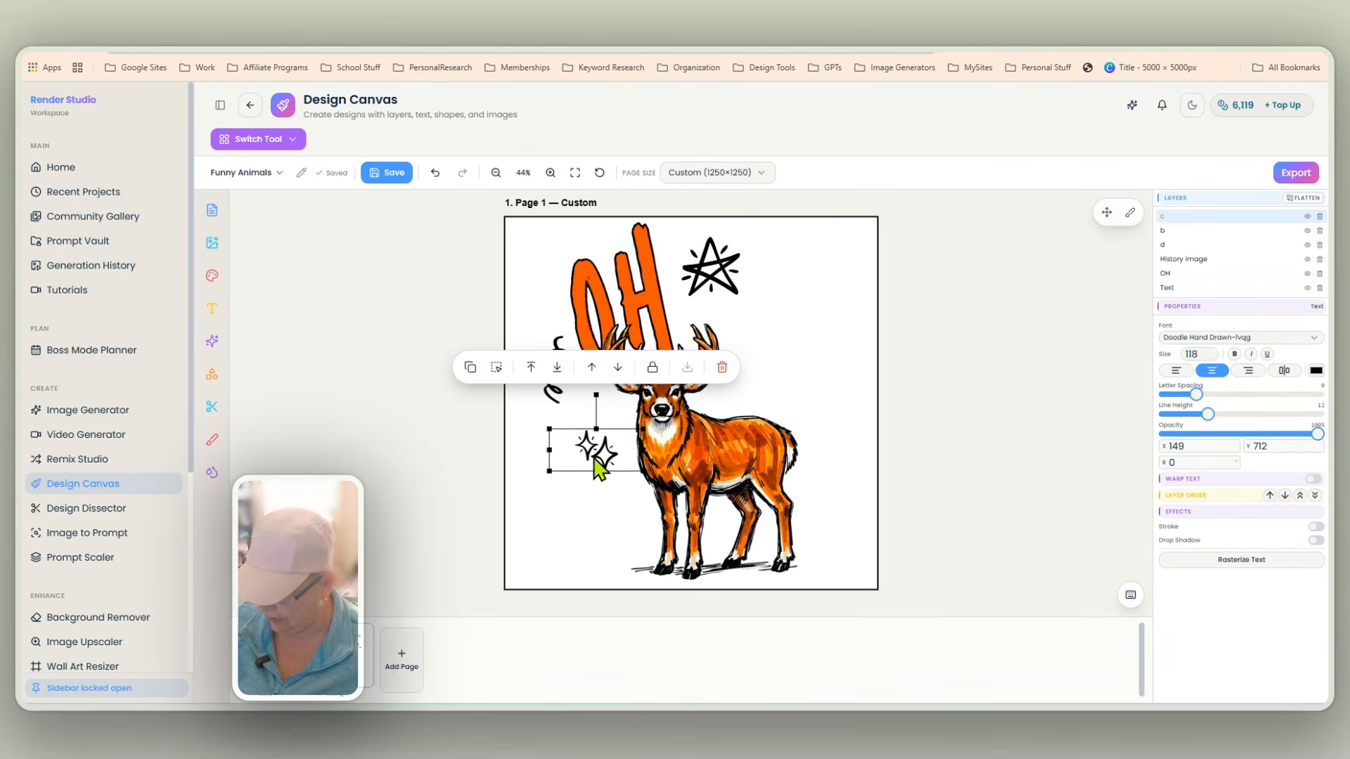
Duplicate the sparkles doodle and place the copy above the deer's back
{"action": "left_click", "coordinate": [470, 368]}
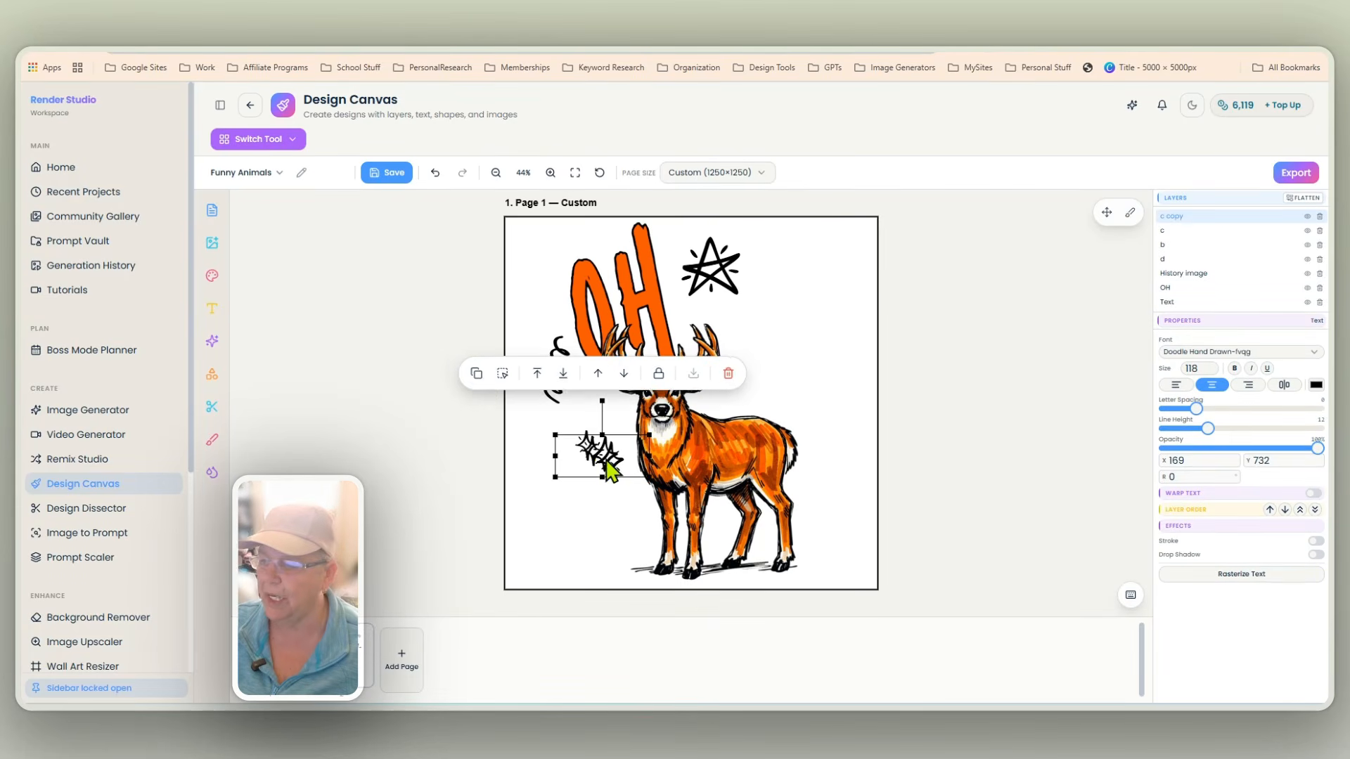
{"action": "left_click_drag", "start_coordinate": [603, 462], "coordinate": [786, 396]}
Recolour the copied sparkles dark green and rotate them 24 degrees above the deer's rump
{"action": "left_click", "coordinate": [1314, 386]}
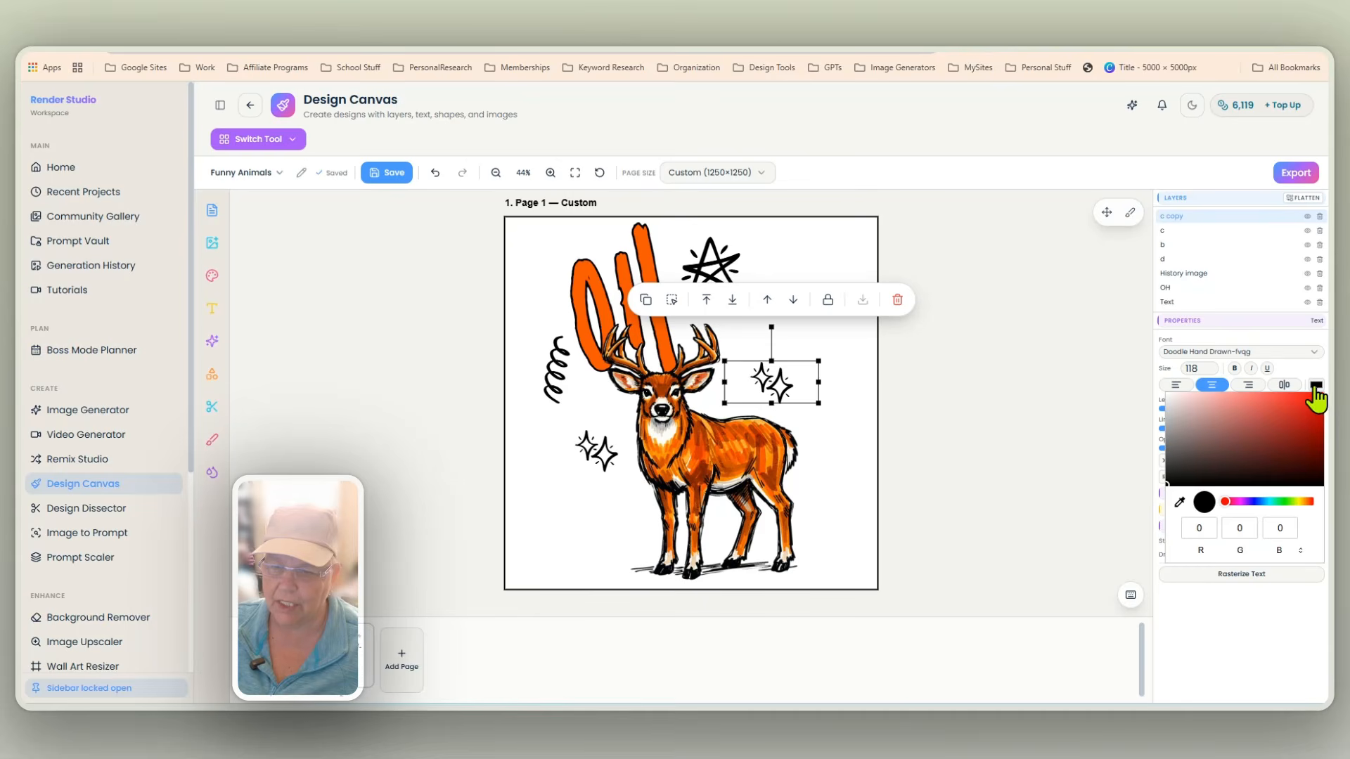
{"action": "left_click", "coordinate": [758, 430]}
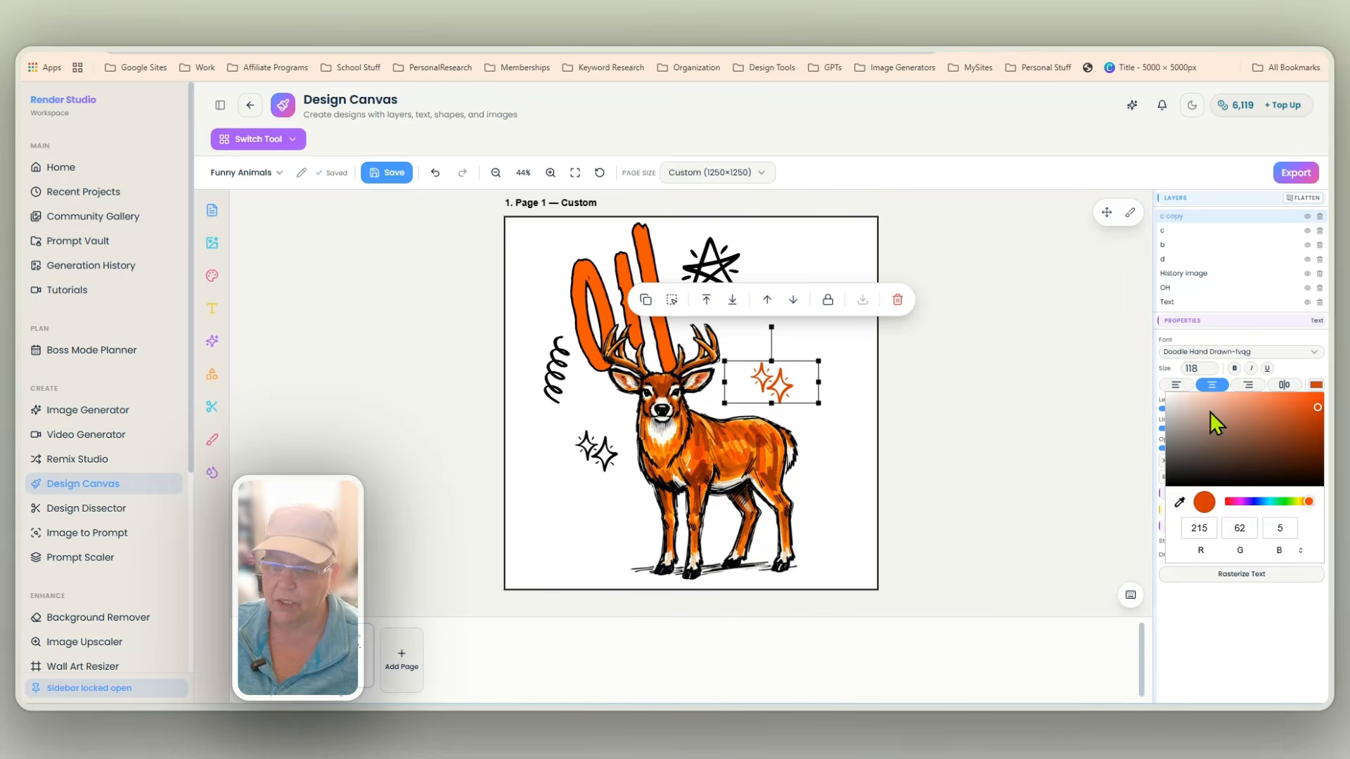
{"action": "left_click", "coordinate": [1274, 502]}
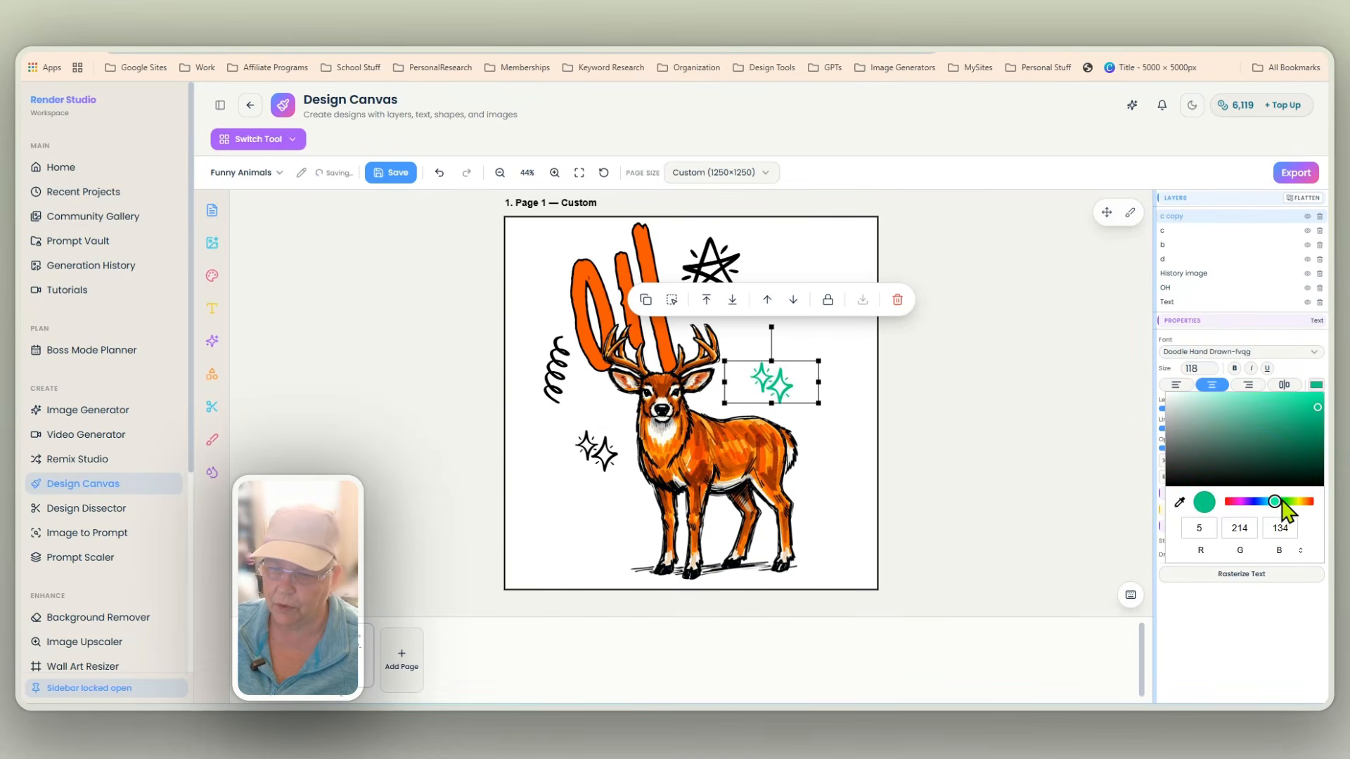
{"action": "left_click", "coordinate": [1285, 502]}
{"action": "left_click", "coordinate": [1270, 404]}
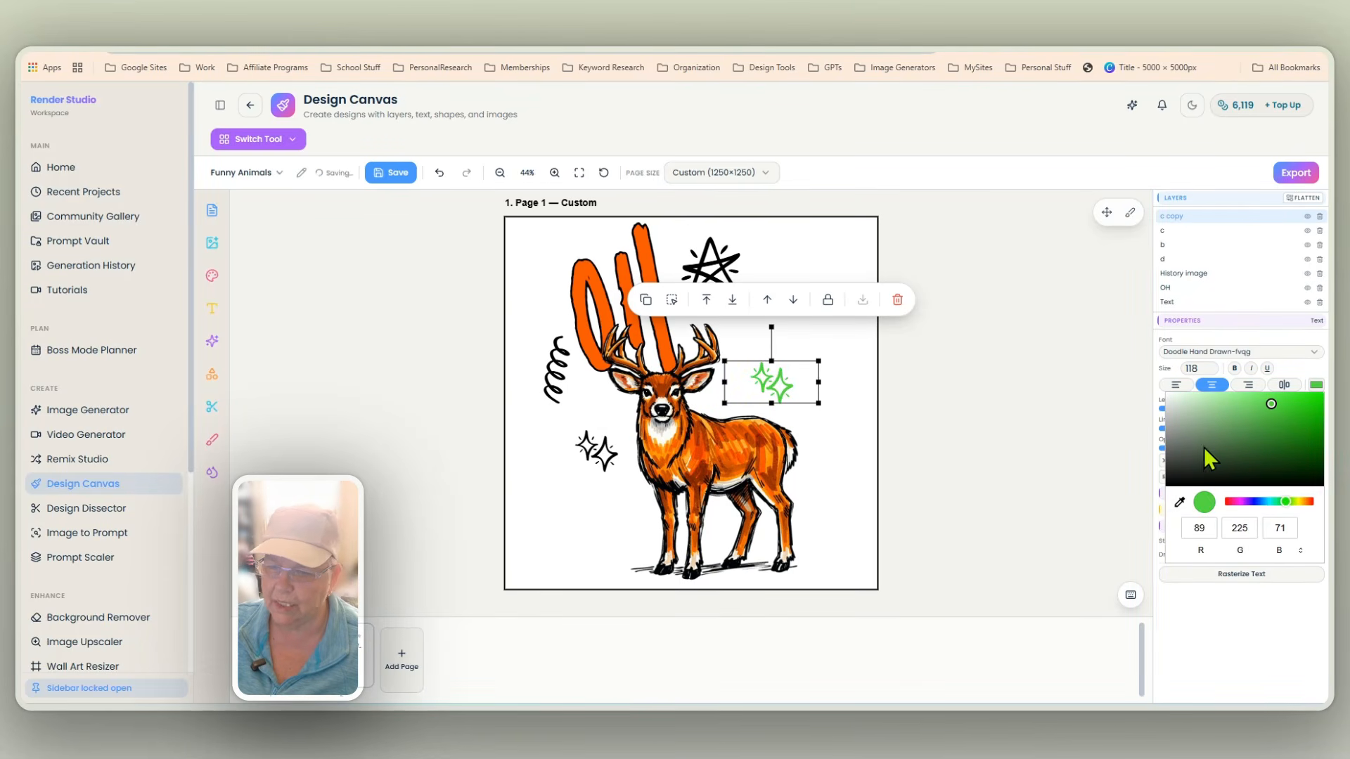
{"action": "left_click", "coordinate": [1238, 400]}
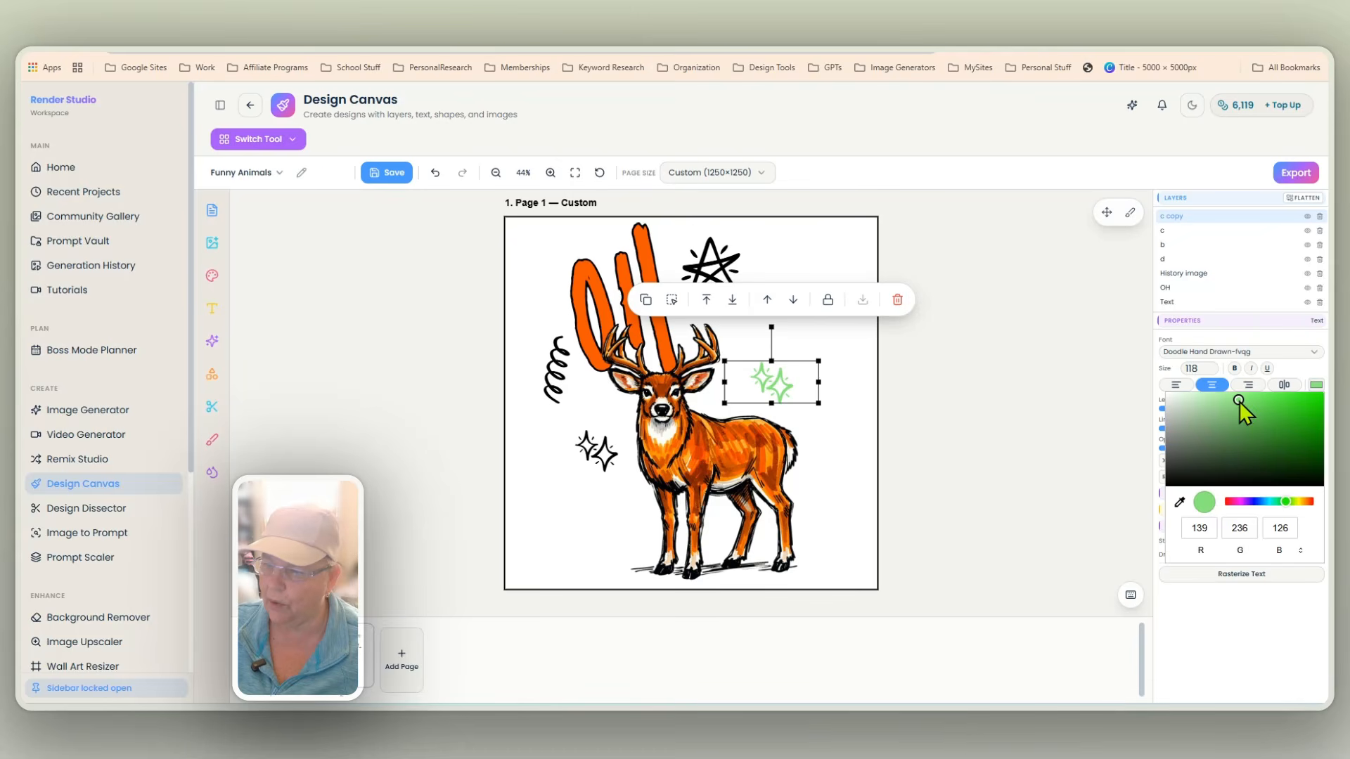
{"action": "left_click", "coordinate": [1268, 429]}
{"action": "left_click_drag", "start_coordinate": [785, 386], "coordinate": [813, 423]}
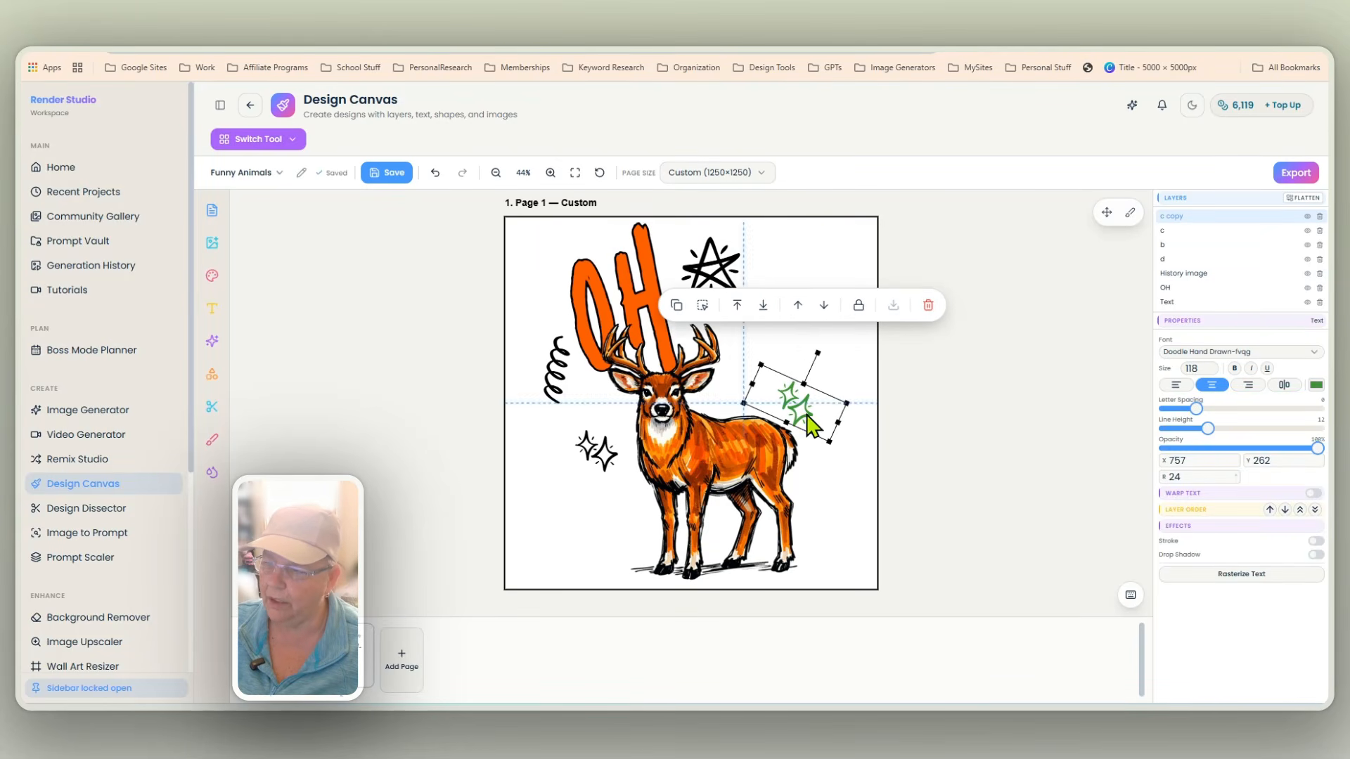
Recolour the star doodle orange (RGB 255, 64, 0) and move it down and to the right, above the deer's back
{"action": "left_click_drag", "start_coordinate": [711, 260], "coordinate": [734, 272]}
{"action": "left_click", "coordinate": [1315, 384]}
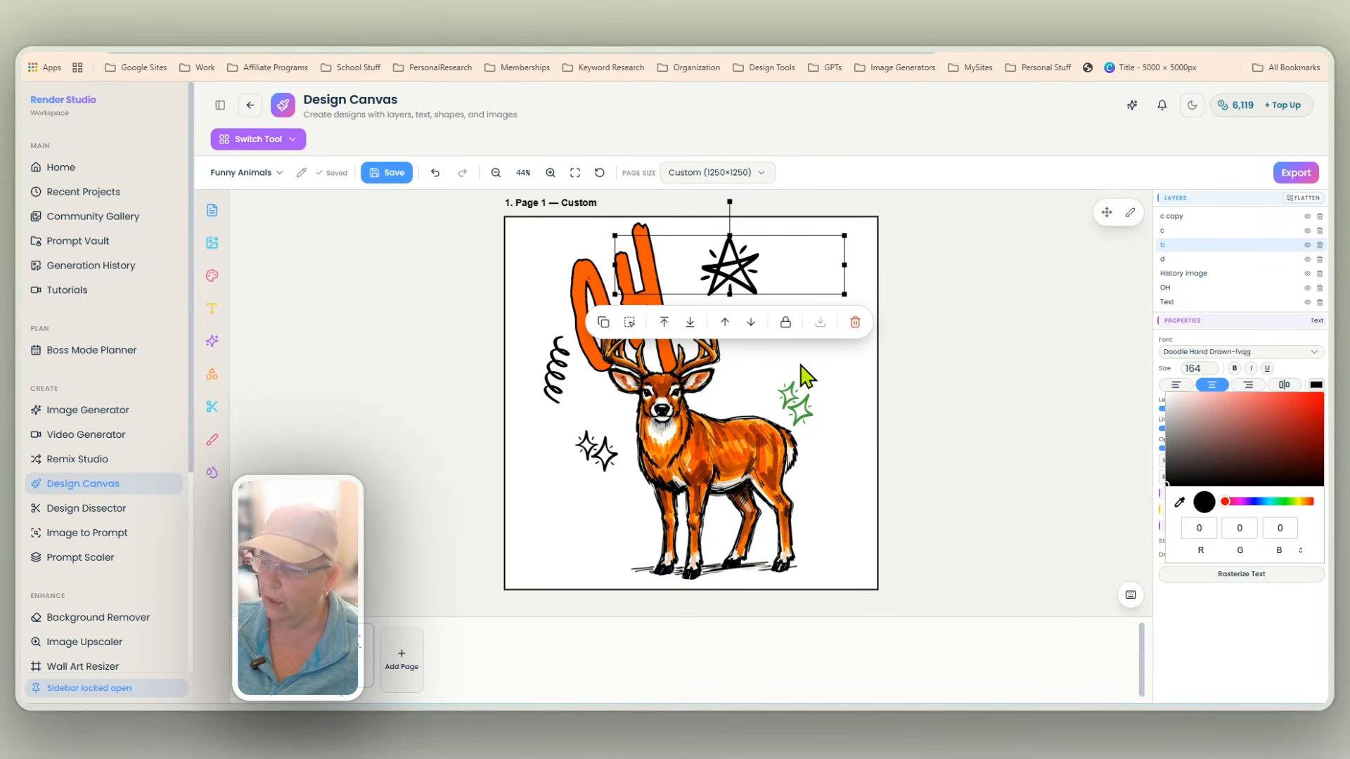
{"action": "left_click", "coordinate": [1306, 501]}
{"action": "left_click_drag", "start_coordinate": [1259, 414], "coordinate": [1318, 394]}
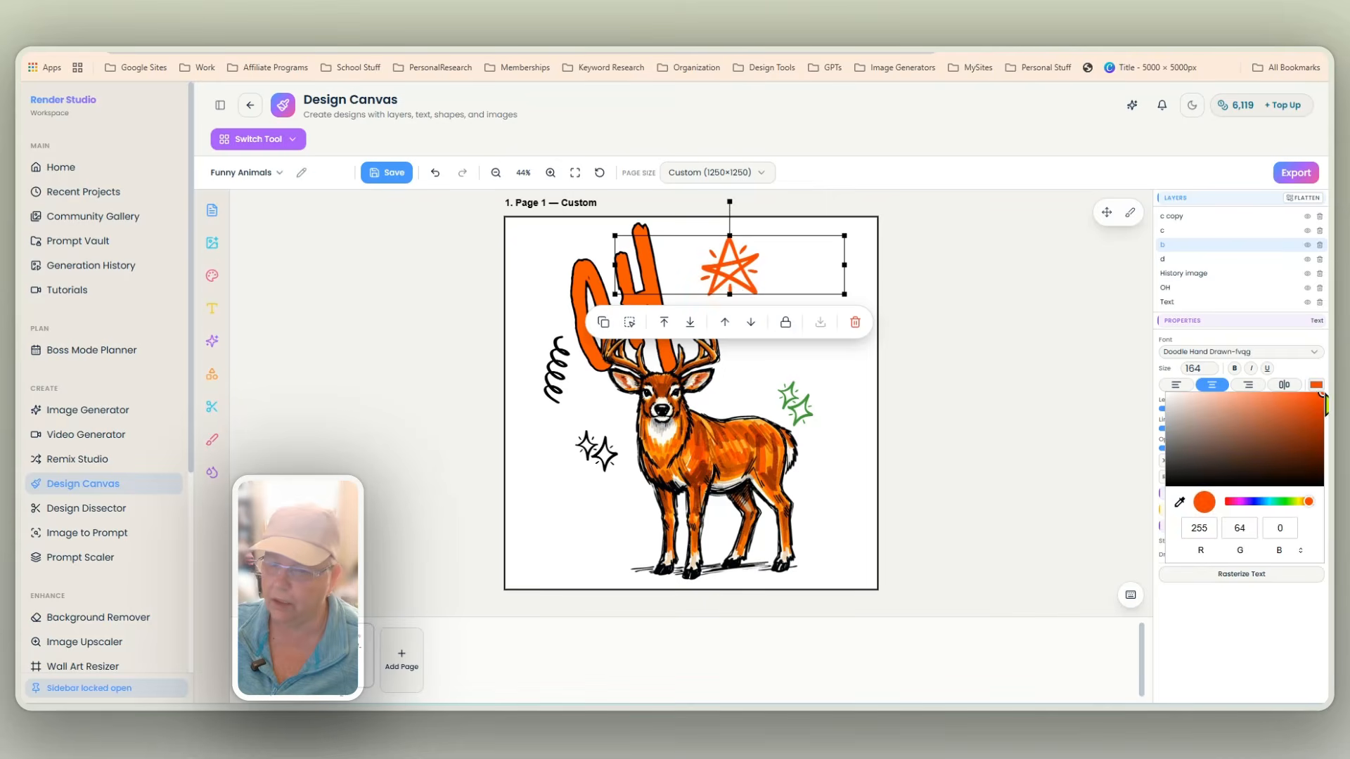
{"action": "left_click_drag", "start_coordinate": [731, 274], "coordinate": [771, 330]}
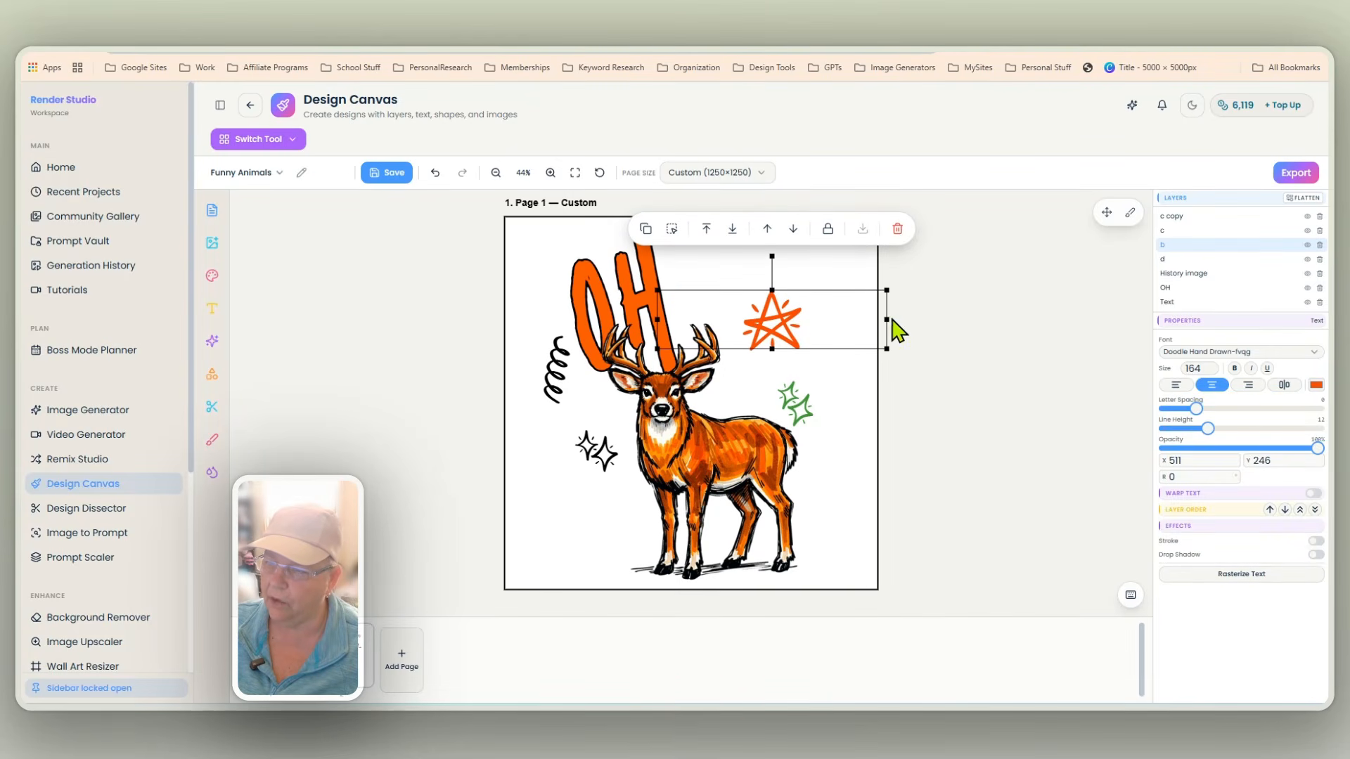
Narrow the star doodle's text box, enlarge the star to size 192 and rotate it 13 degrees
{"action": "left_click_drag", "start_coordinate": [886, 319], "coordinate": [717, 317]}
{"action": "left_click", "coordinate": [685, 285]}
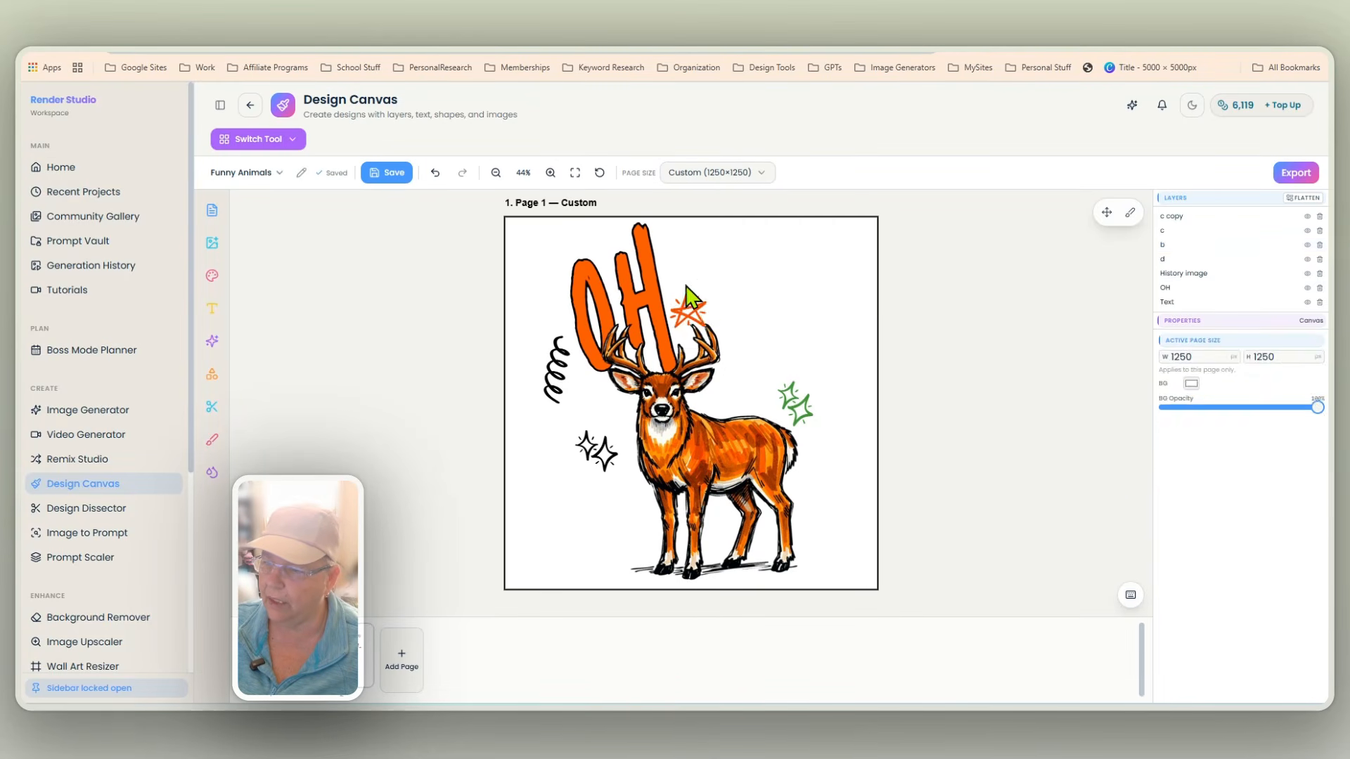
{"action": "left_click", "coordinate": [685, 285]}
{"action": "key", "text": "ctrl+z"}
{"action": "key", "text": "ctrl+z"}
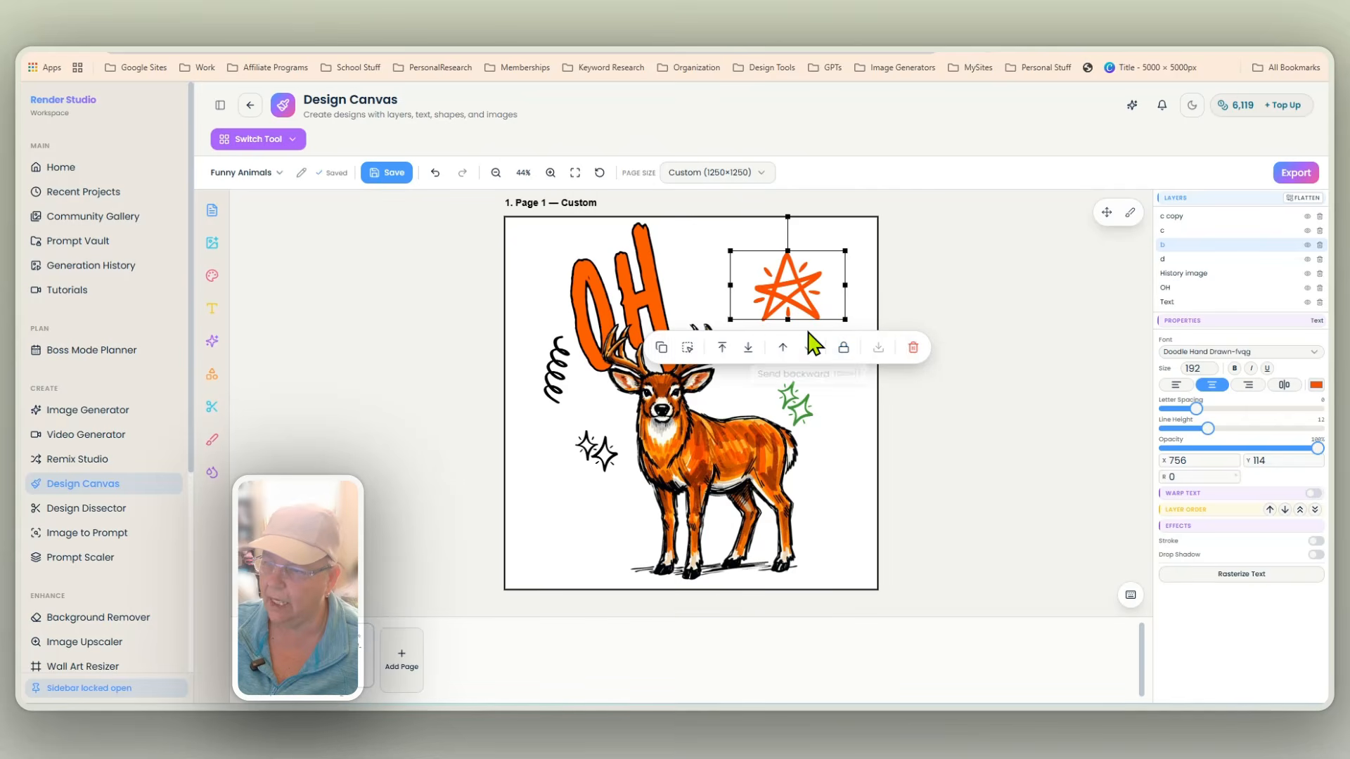
{"action": "mouse_move", "coordinate": [787, 217]}
{"action": "left_mouse_down"}
{"action": "mouse_move", "coordinate": [804, 220]}
{"action": "mouse_move", "coordinate": [791, 228]}
{"action": "left_mouse_up"}
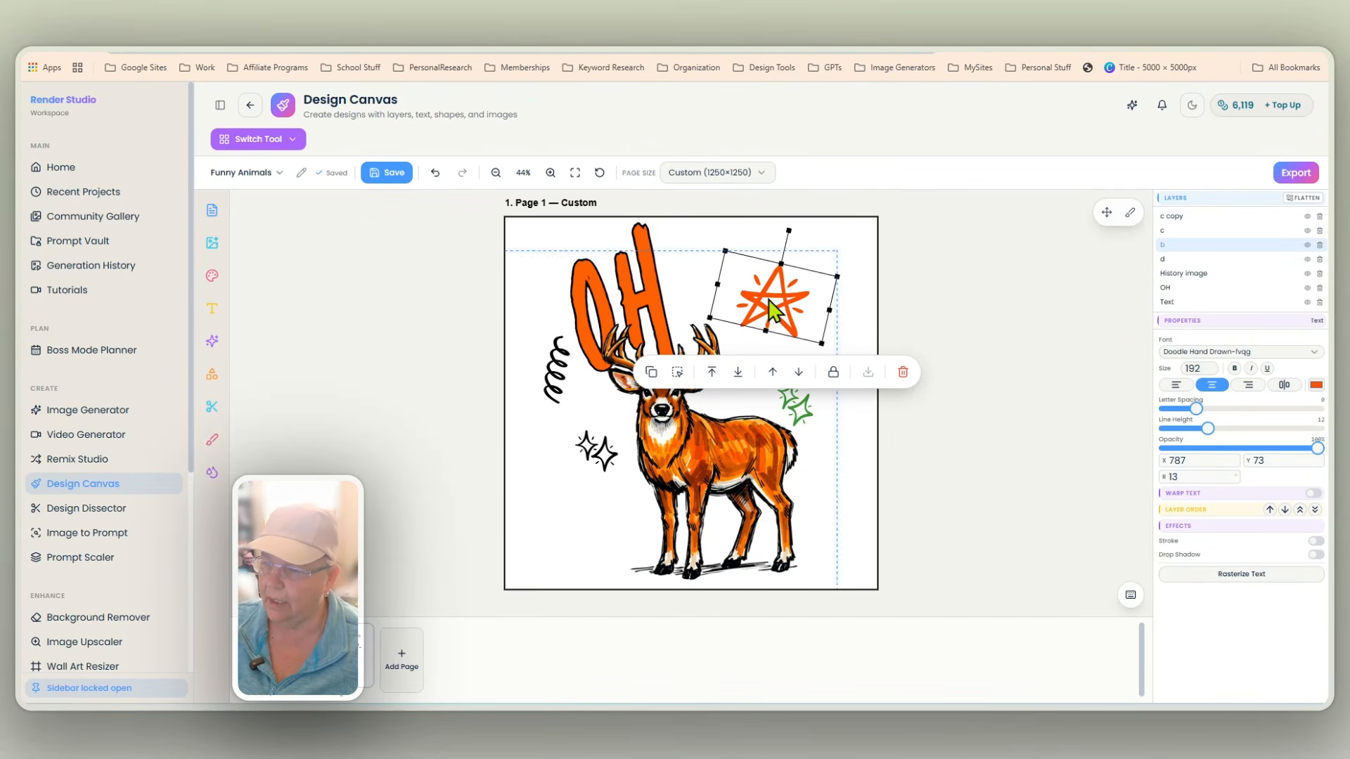
Recolour the sparkles left of the deer's chest orange (RGB 255, 71, 10) and reposition them, tilted, beside the front legs
{"action": "left_click", "coordinate": [593, 460]}
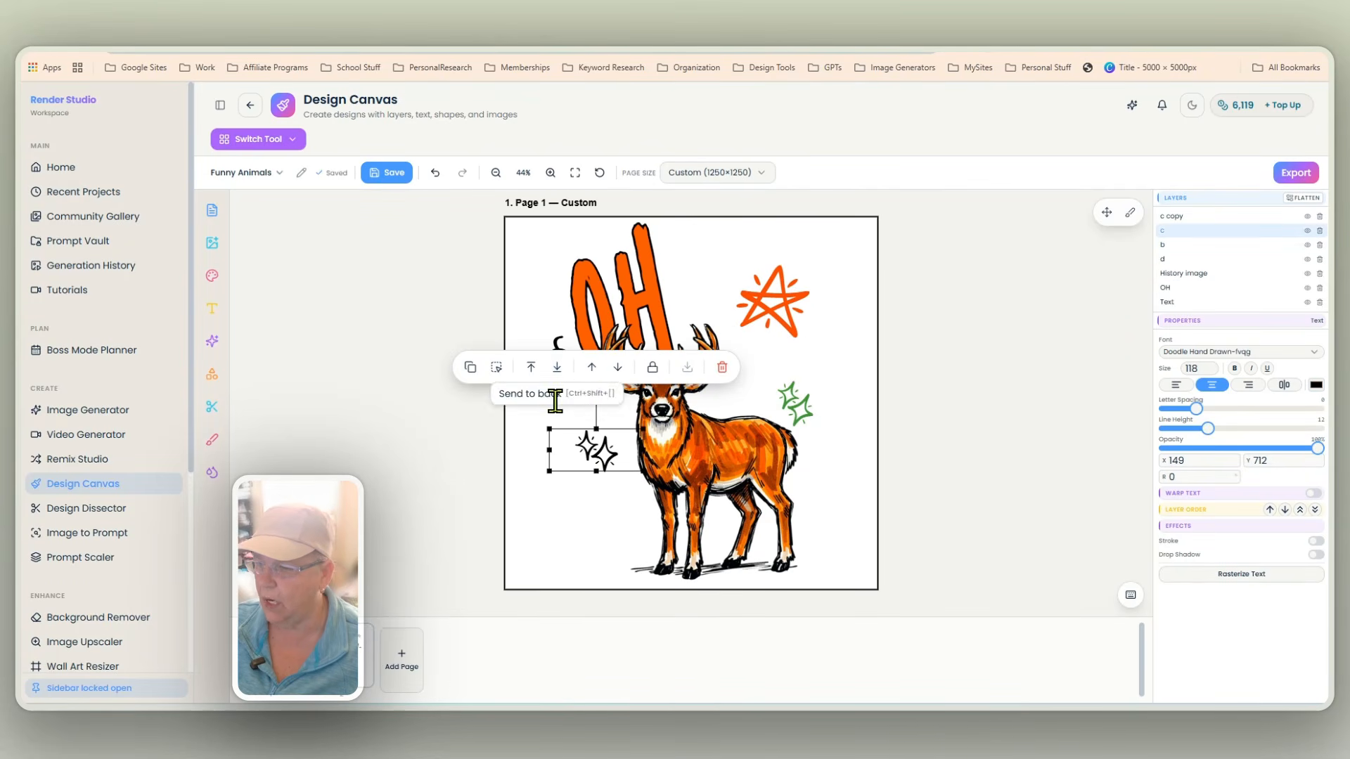
{"action": "left_click", "coordinate": [1315, 384]}
{"action": "mouse_move", "coordinate": [1313, 401]}
{"action": "left_mouse_down"}
{"action": "mouse_move", "coordinate": [1211, 399]}
{"action": "mouse_move", "coordinate": [1307, 403]}
{"action": "left_mouse_up"}
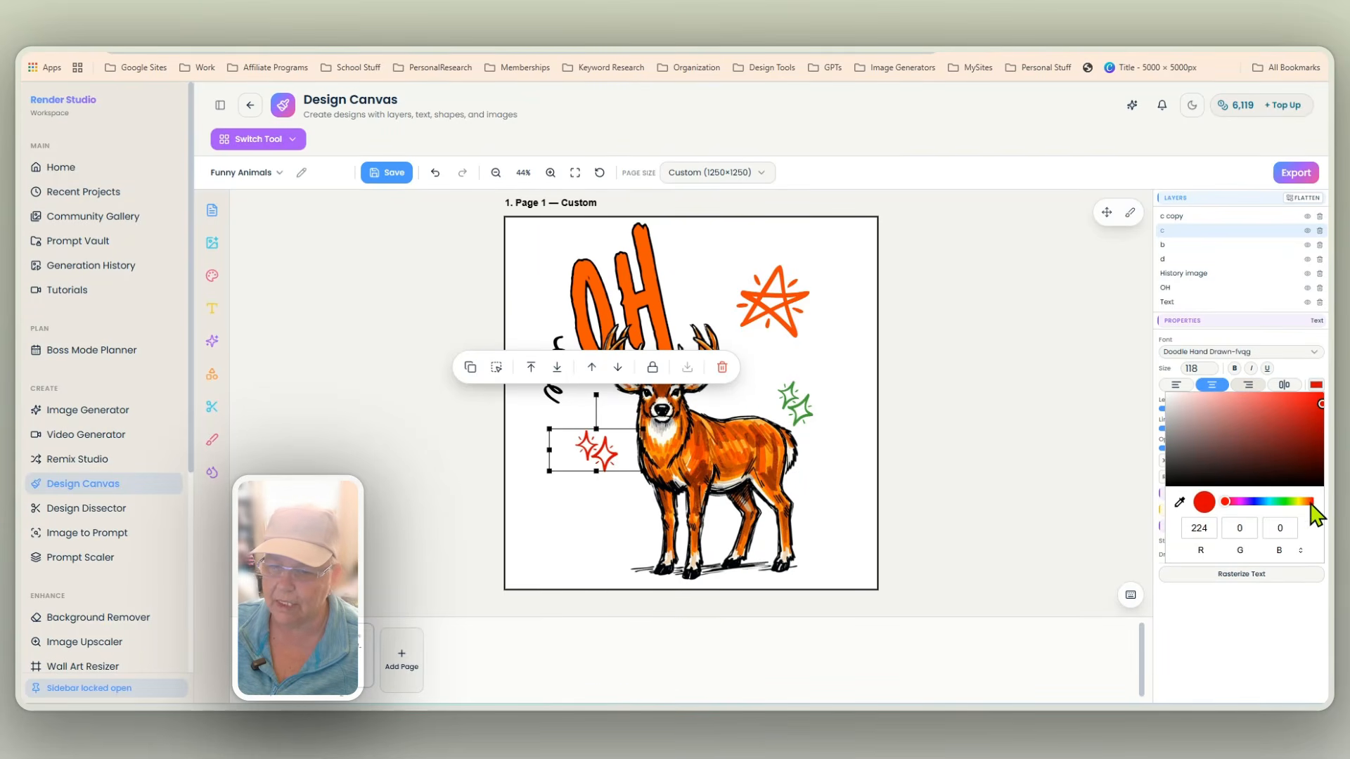
{"action": "left_click", "coordinate": [1309, 502]}
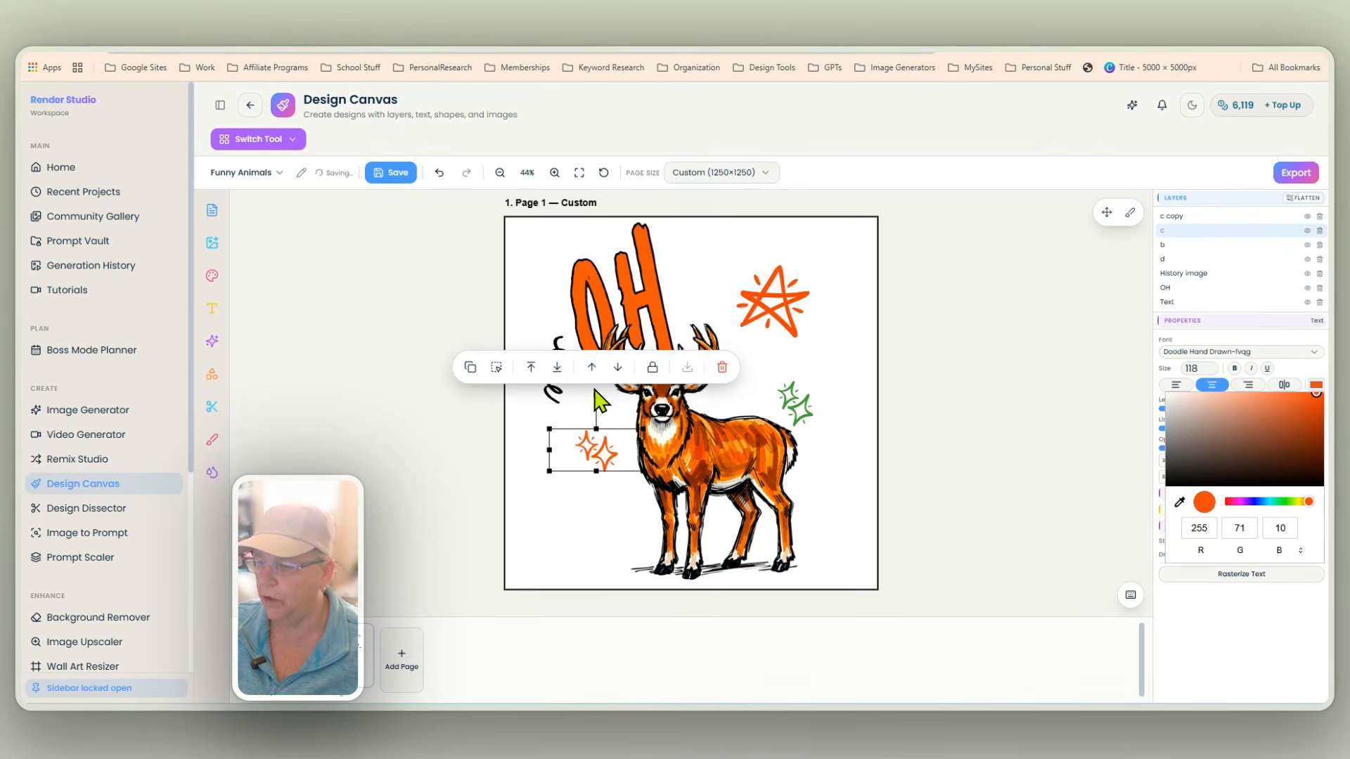
{"action": "left_click_drag", "start_coordinate": [596, 395], "coordinate": [575, 406]}
{"action": "left_click_drag", "start_coordinate": [597, 454], "coordinate": [620, 537]}
Shrink the squiggle to size 95 left of the deer's face, and rotate a duplicate to 90 degrees right of the OH heading
{"action": "left_click", "coordinate": [560, 380]}
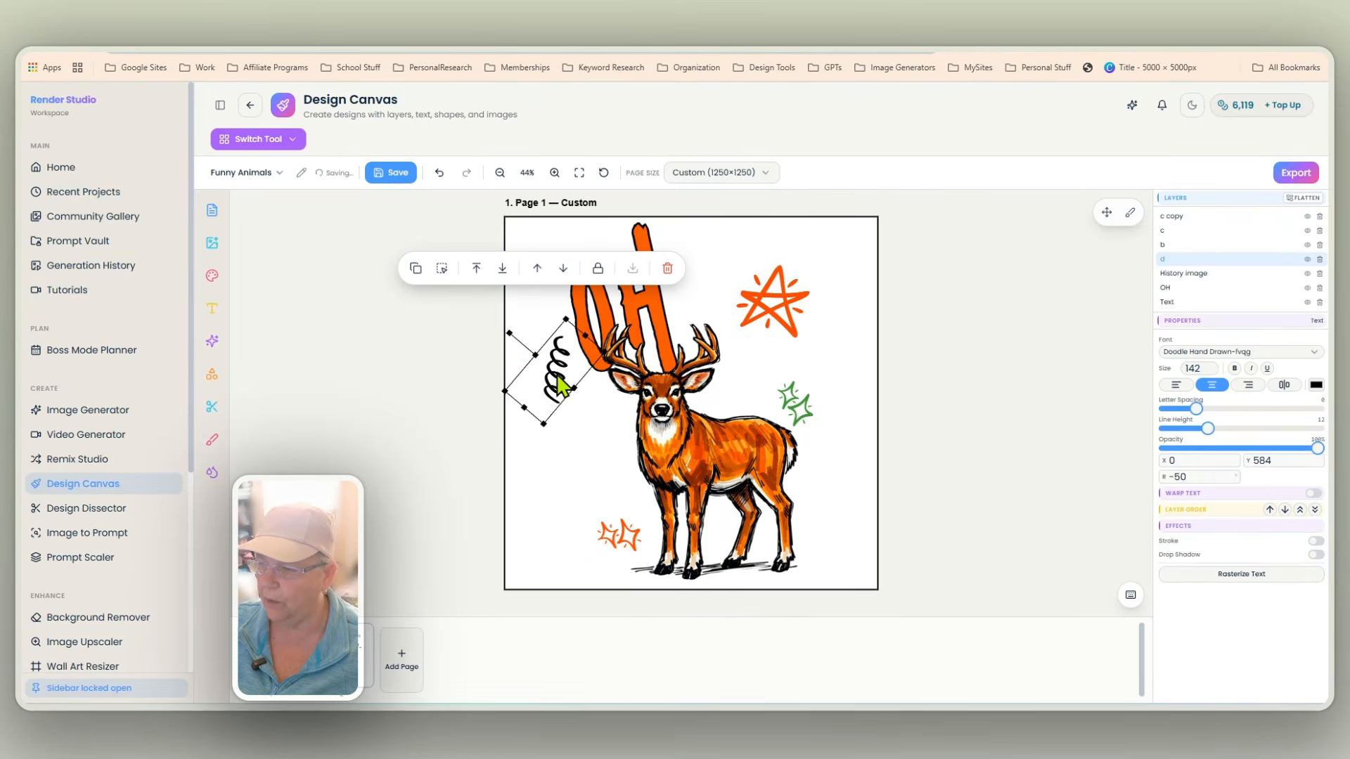
{"action": "left_click_drag", "start_coordinate": [560, 385], "coordinate": [600, 441]}
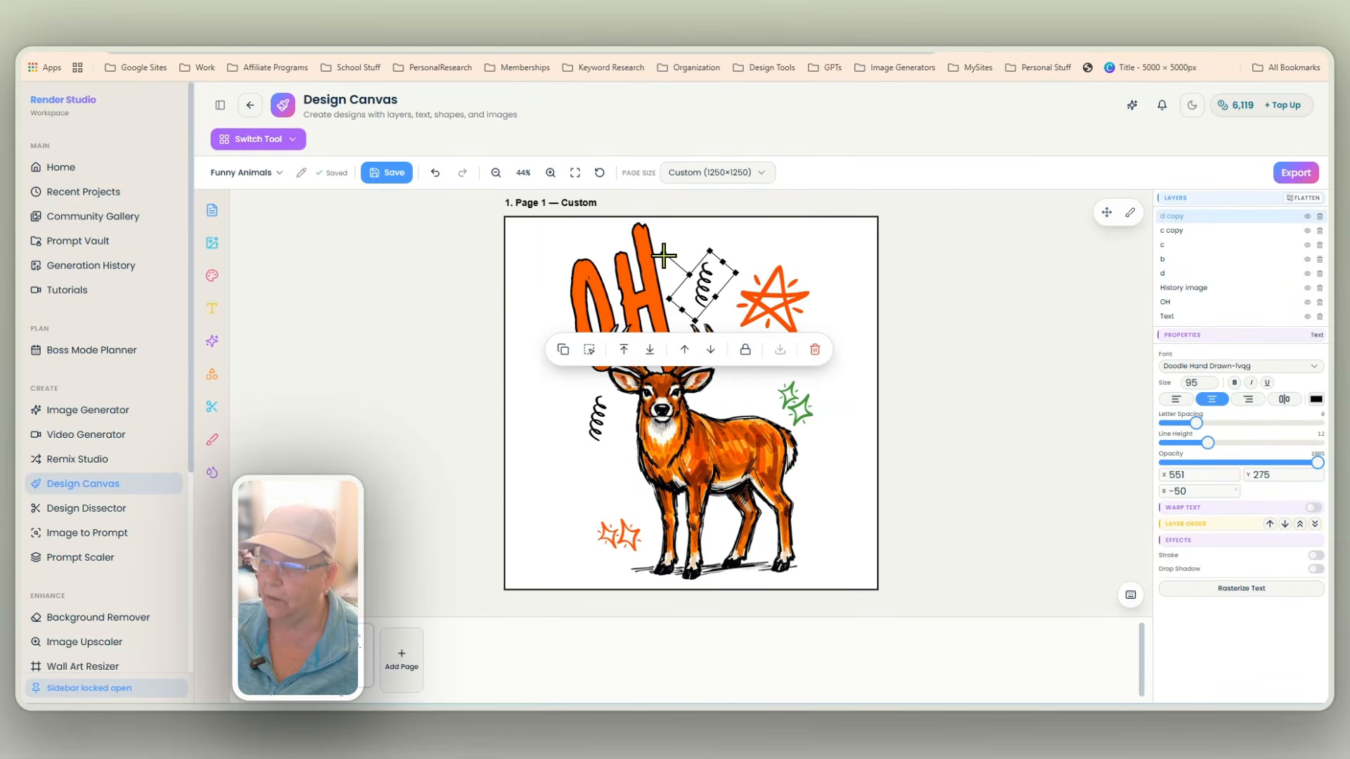
{"action": "left_click_drag", "start_coordinate": [663, 255], "coordinate": [742, 282]}
{"action": "mouse_move", "coordinate": [586, 430]}
{"action": "left_mouse_down"}
{"action": "mouse_move", "coordinate": [576, 421]}
{"action": "mouse_move", "coordinate": [583, 439]}
{"action": "left_mouse_up"}
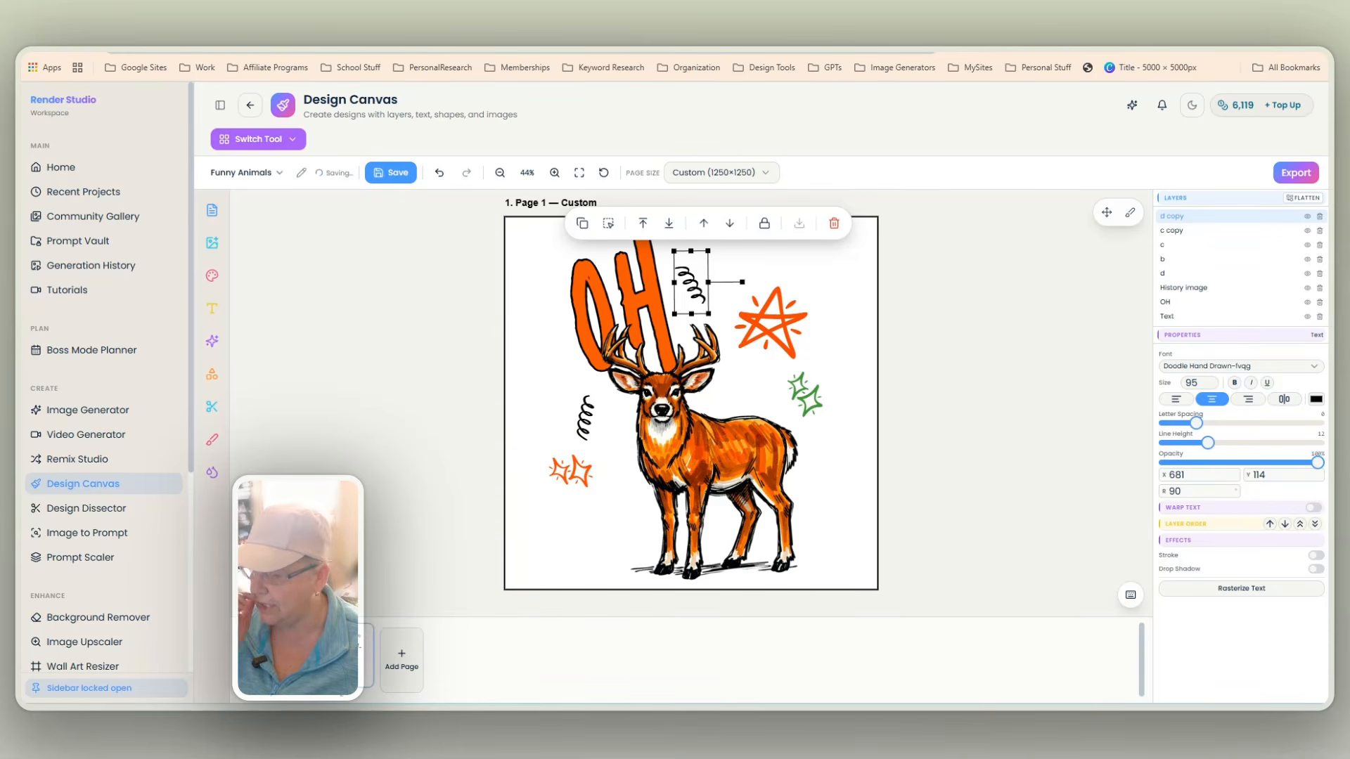
Copy the three-leaf doodle from Page 2 to Page 1 and place it behind the deer's hind legs
{"action": "left_click", "coordinate": [368, 632]}
{"action": "left_click", "coordinate": [765, 364]}
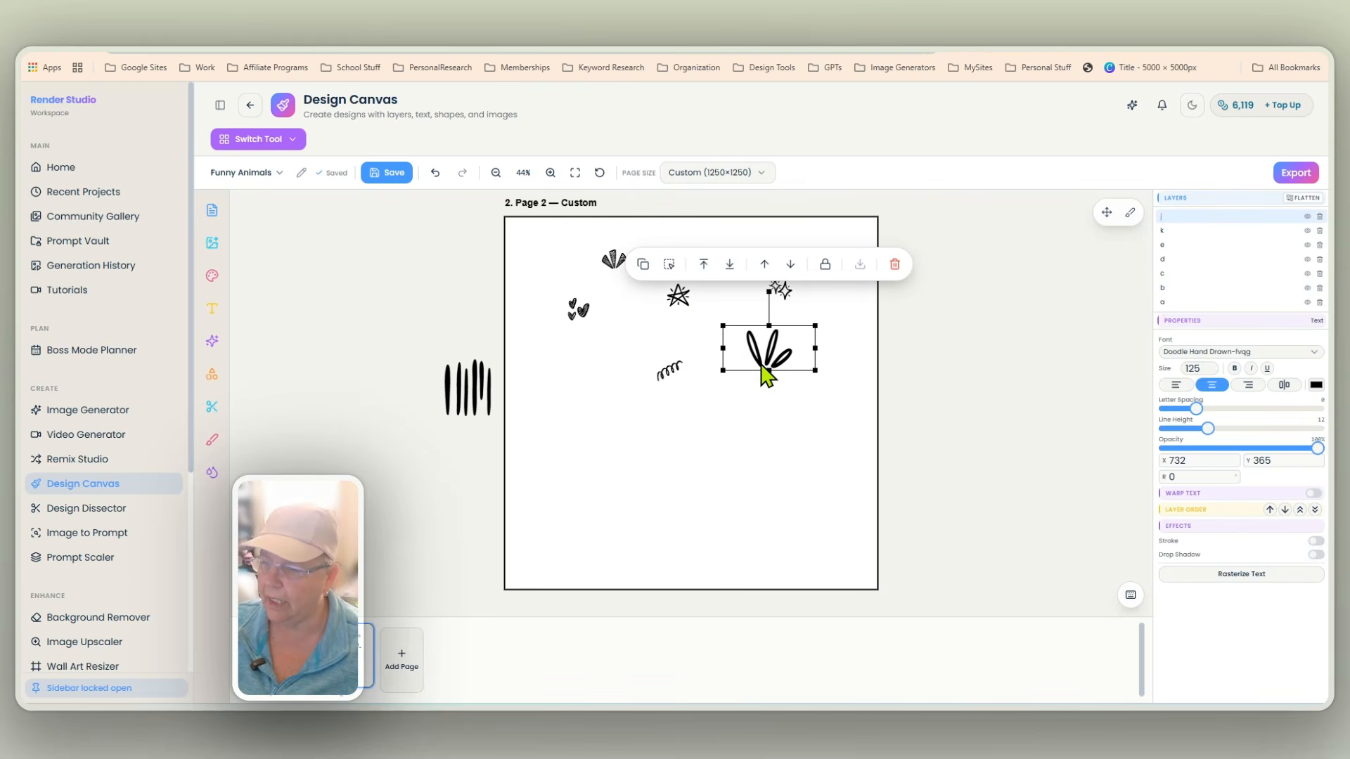
{"action": "right_click", "coordinate": [765, 366]}
{"action": "mouse_move", "coordinate": [799, 379]}
{"action": "left_click", "coordinate": [900, 377]}
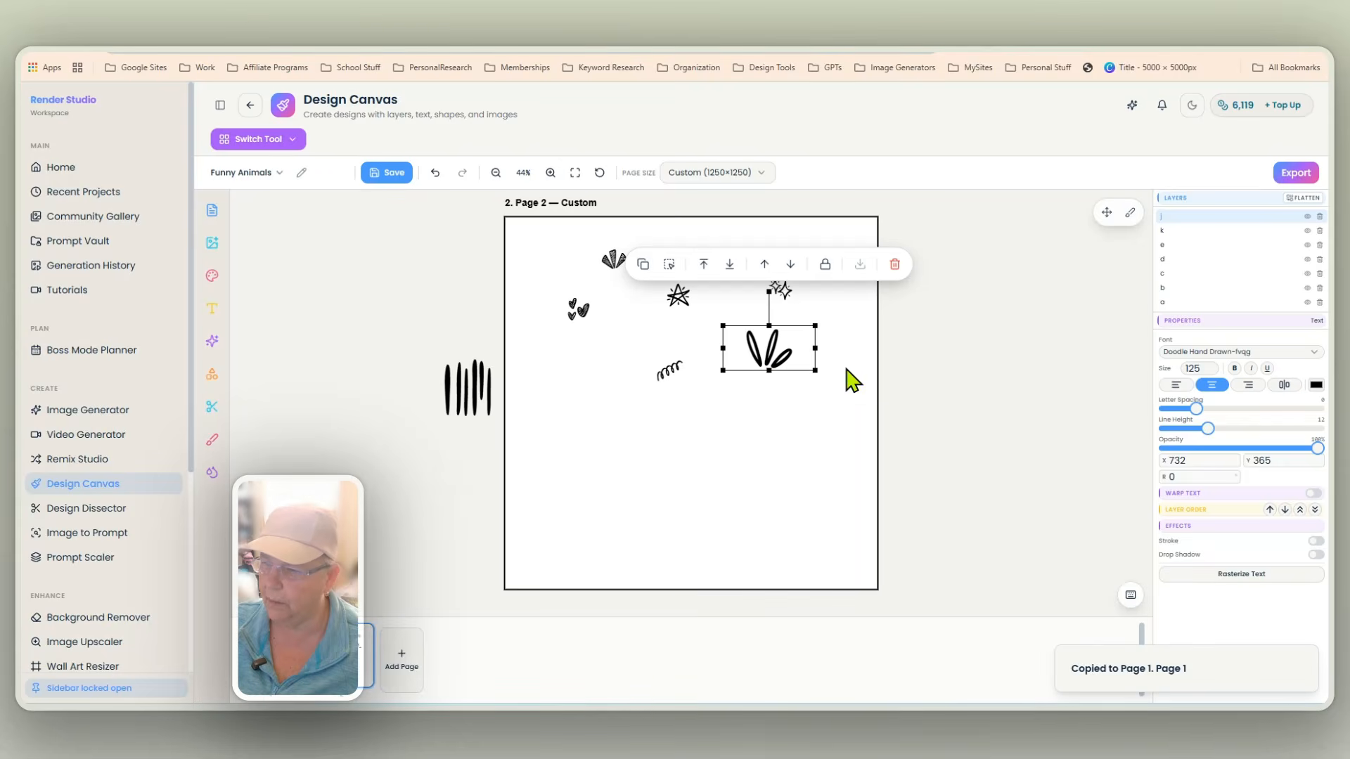
{"action": "left_click", "coordinate": [290, 650]}
{"action": "mouse_move", "coordinate": [766, 377]}
{"action": "left_mouse_down"}
{"action": "mouse_move", "coordinate": [715, 450]}
{"action": "mouse_move", "coordinate": [823, 510]}
{"action": "left_mouse_up"}
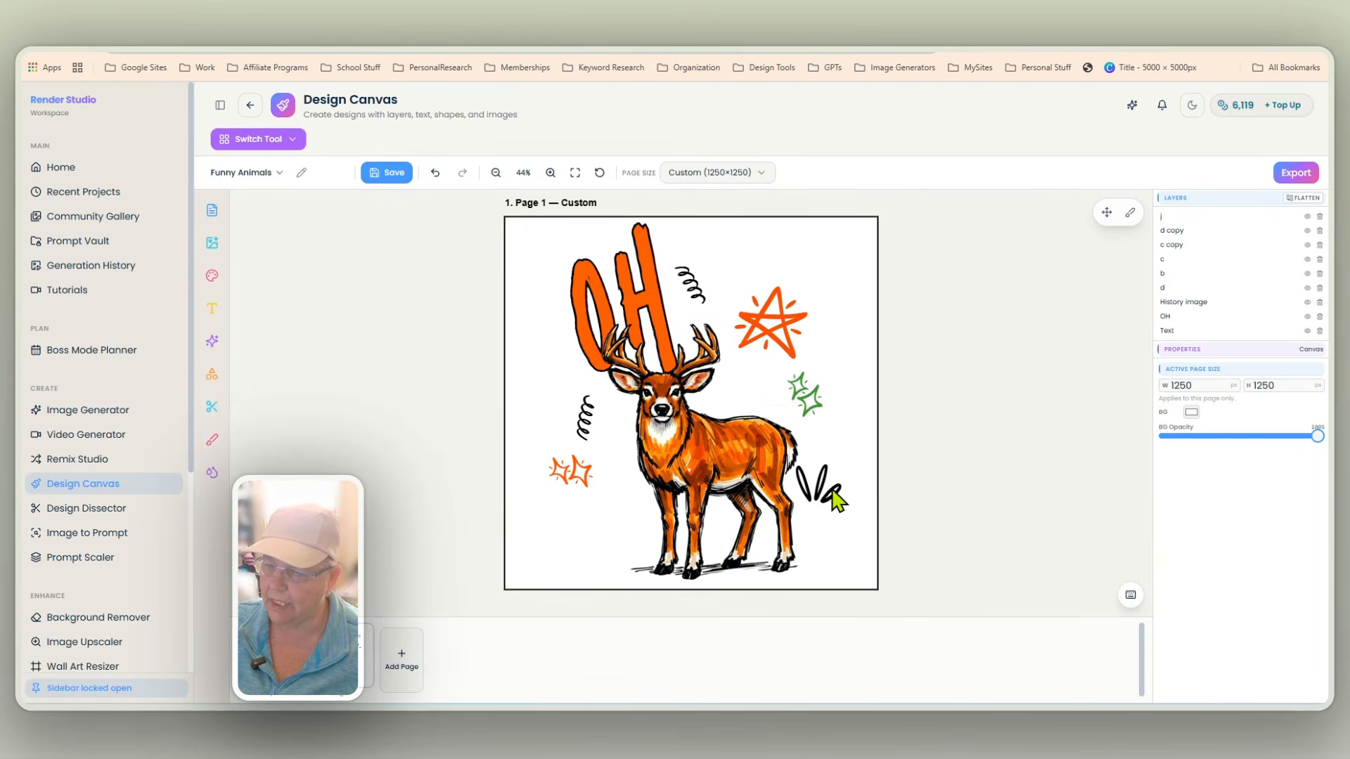
Rotate the leaf doodle about 33 degrees and recolour it dark green
{"action": "left_click", "coordinate": [829, 490]}
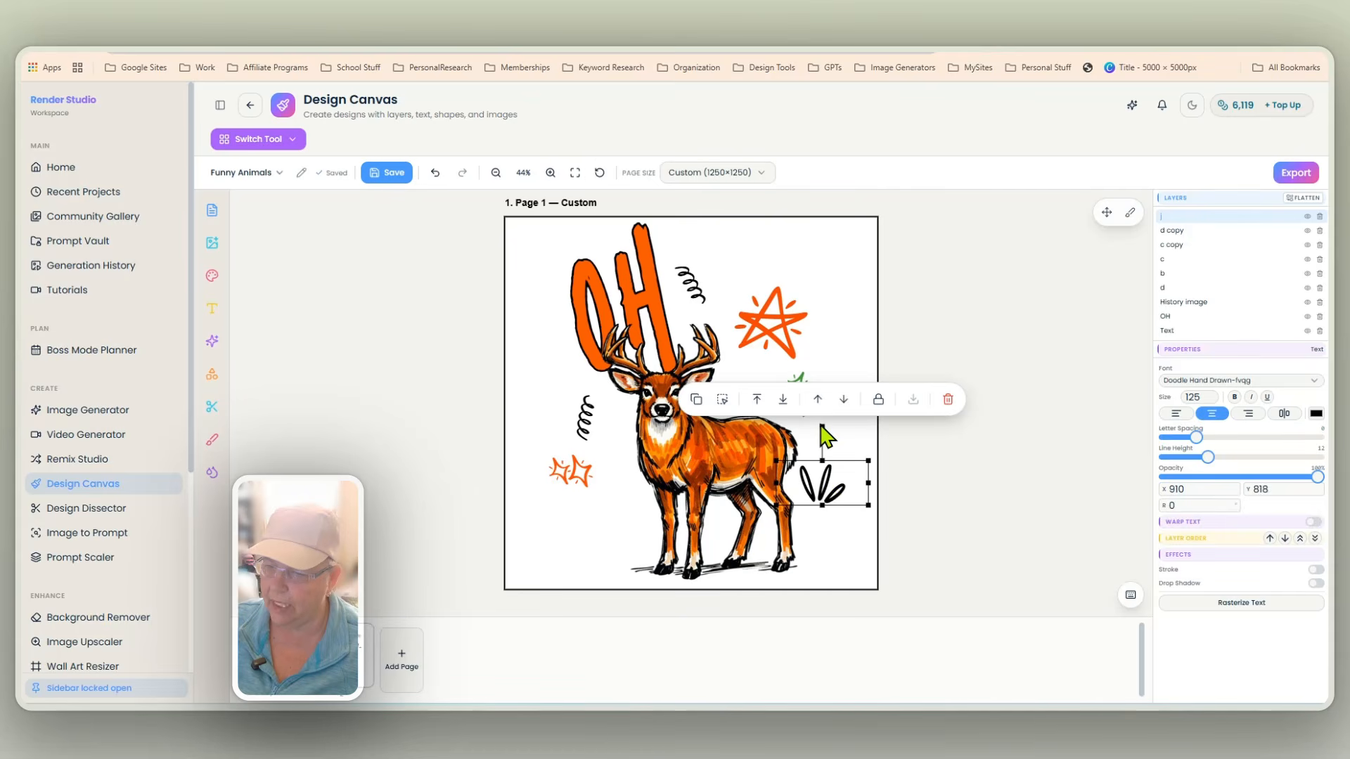
{"action": "left_click_drag", "start_coordinate": [823, 428], "coordinate": [852, 436]}
{"action": "left_click", "coordinate": [1315, 415]}
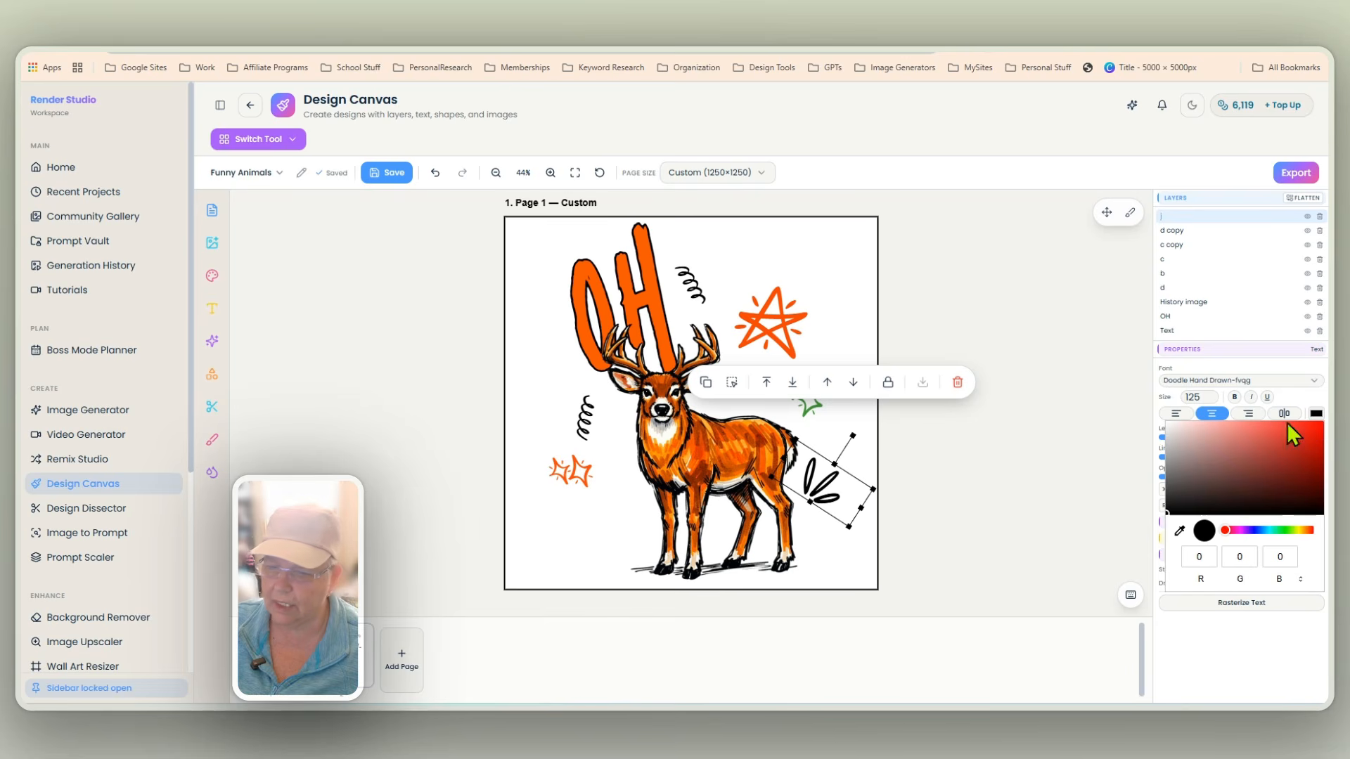
{"action": "left_click", "coordinate": [1284, 531]}
{"action": "mouse_move", "coordinate": [1268, 469]}
{"action": "left_mouse_down"}
{"action": "mouse_move", "coordinate": [1272, 423]}
{"action": "mouse_move", "coordinate": [1274, 436]}
{"action": "left_mouse_up"}
Duplicate the green leaf doodle, place the copy left of the deer's antlers and nudge the deer slightly to the left
{"action": "mouse_move", "coordinate": [820, 506]}
{"action": "left_mouse_down"}
{"action": "mouse_move", "coordinate": [632, 359]}
{"action": "mouse_move", "coordinate": [583, 400]}
{"action": "mouse_move", "coordinate": [577, 389]}
{"action": "left_mouse_up"}
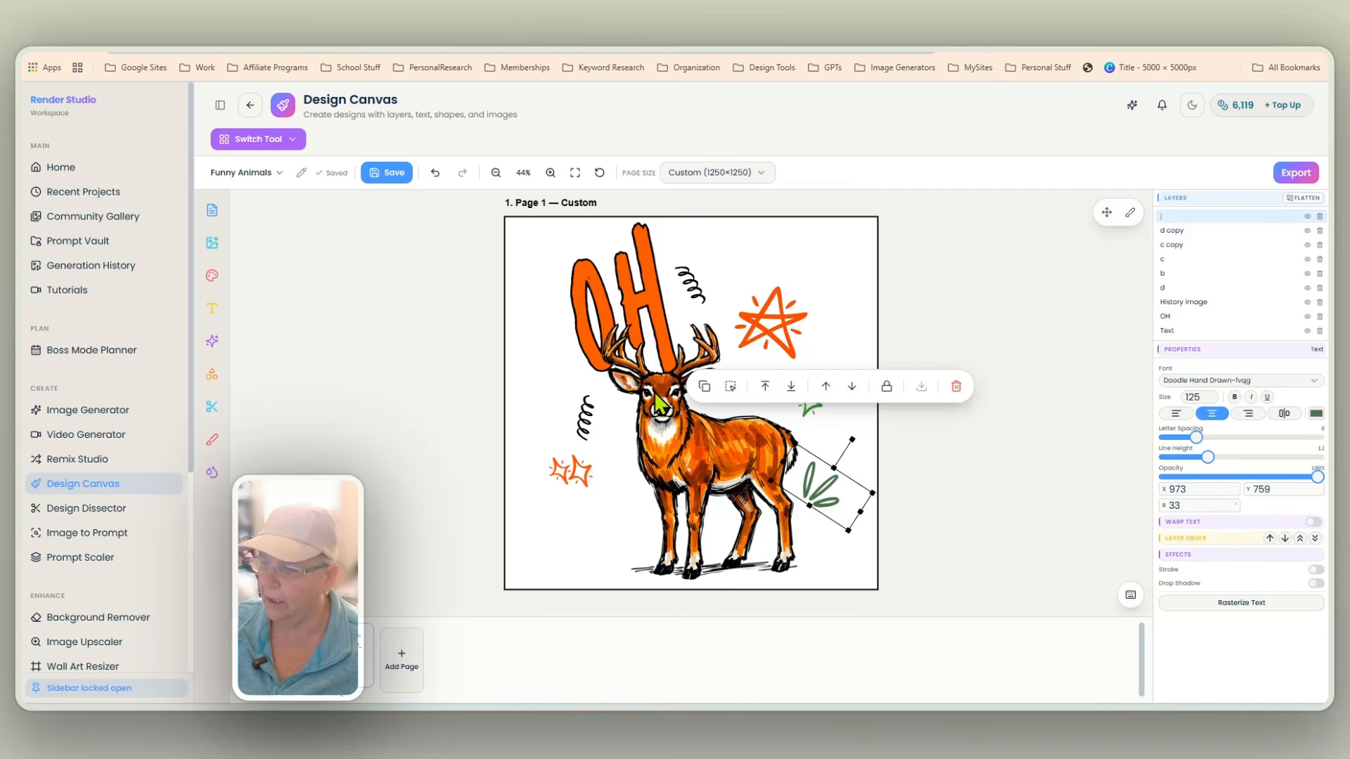
{"action": "left_click", "coordinate": [703, 386]}
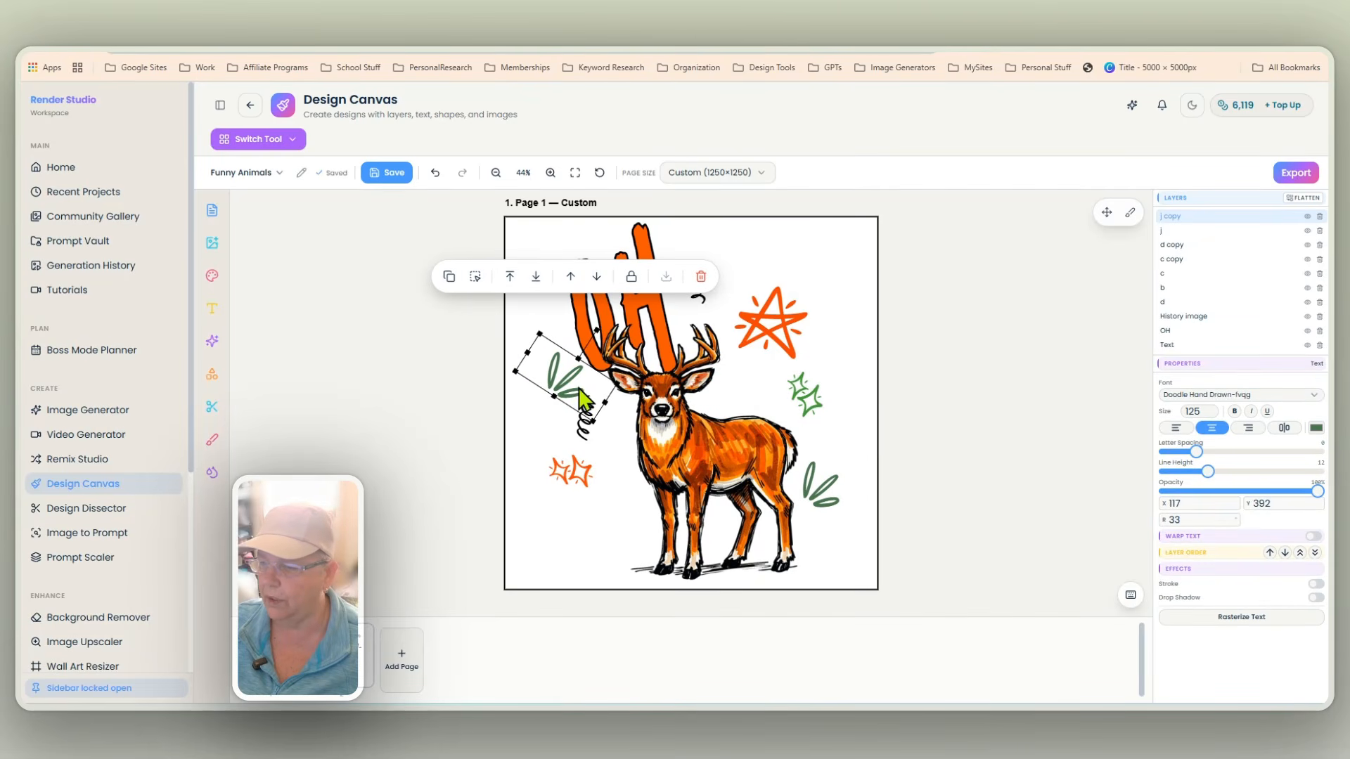
{"action": "left_click_drag", "start_coordinate": [599, 330], "coordinate": [594, 325]}
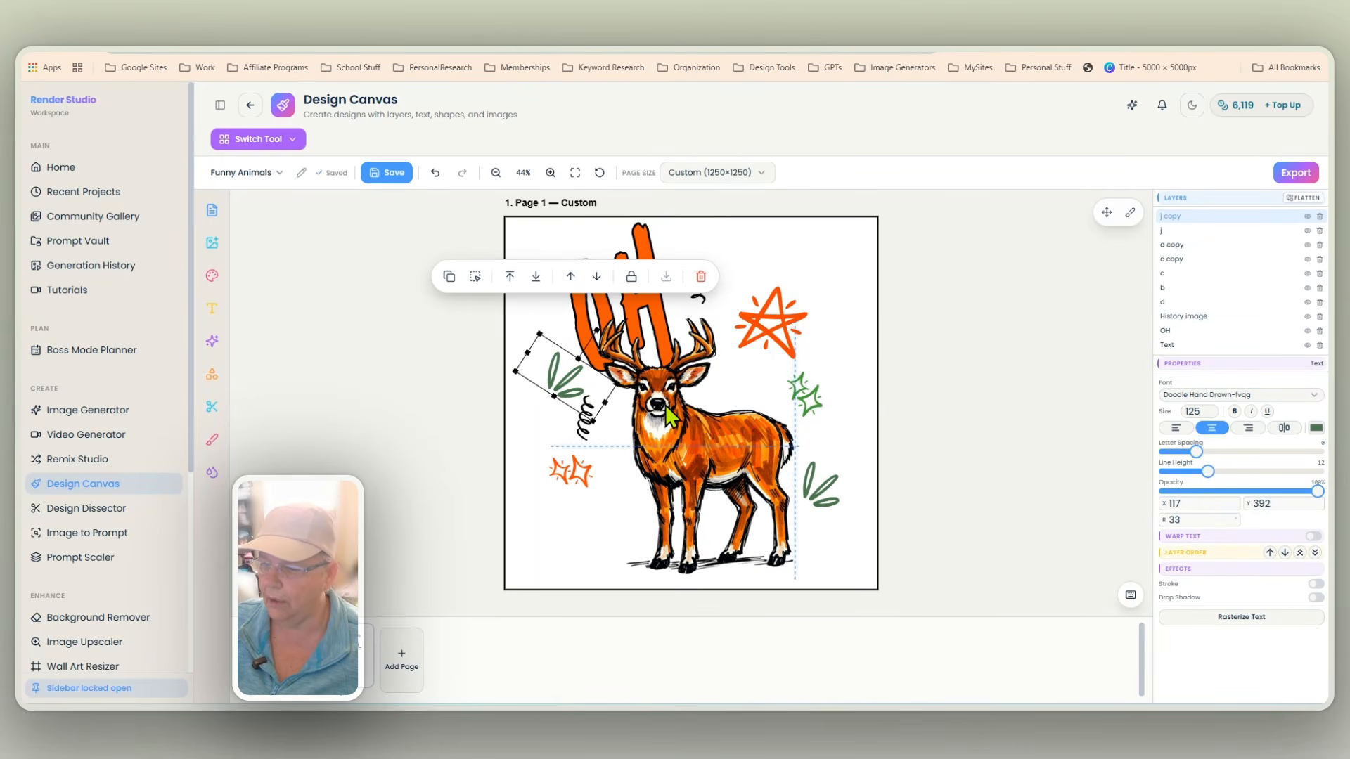
Rearrange the leaf, squiggle and orange sparkles on the deer's left, with a smaller leaf above and the squiggle closer to the chest
{"action": "left_click", "coordinate": [556, 430], "text": "shift"}
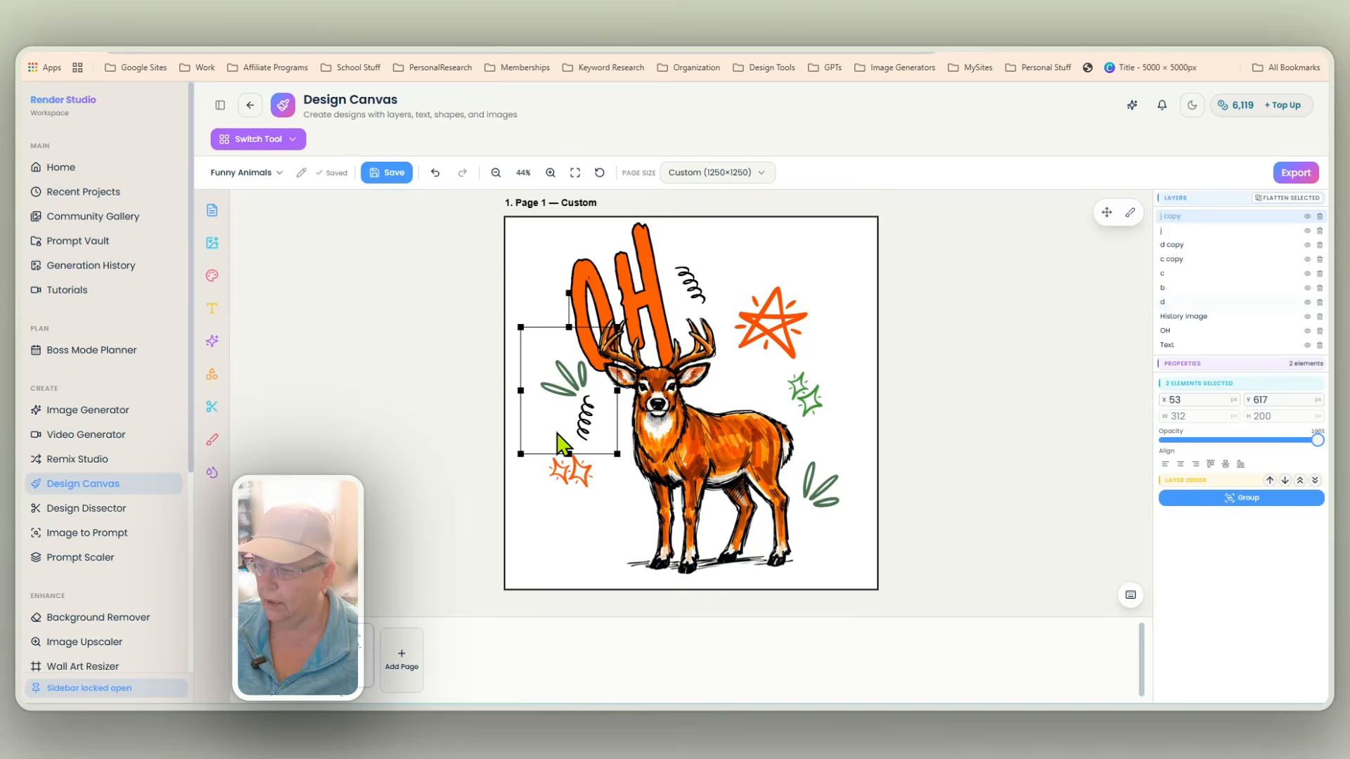
{"action": "left_click", "coordinate": [562, 387]}
{"action": "left_click_drag", "start_coordinate": [555, 427], "coordinate": [568, 411]}
{"action": "left_click", "coordinate": [849, 344]}
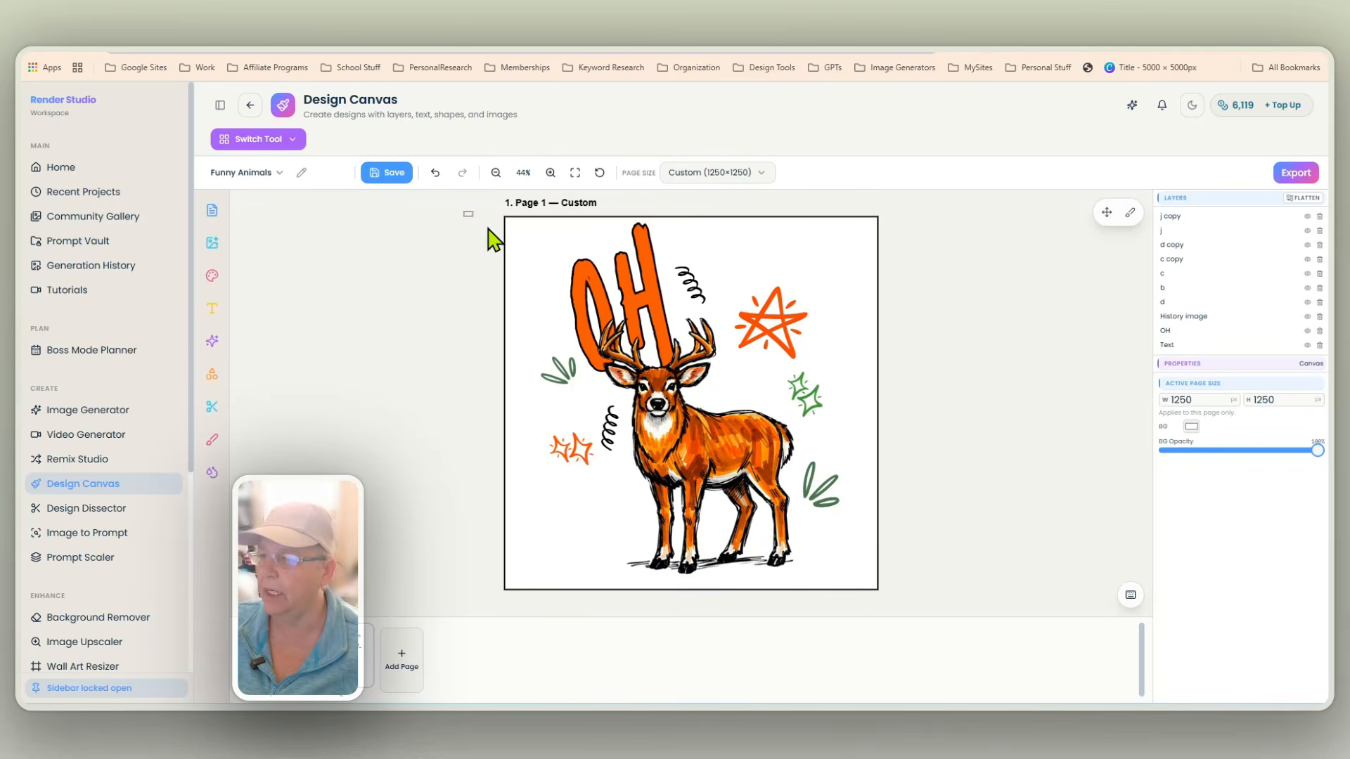
Flatten all ten Page 1 layers into a single image and centre it on the page
{"action": "left_click_drag", "start_coordinate": [488, 229], "coordinate": [945, 598]}
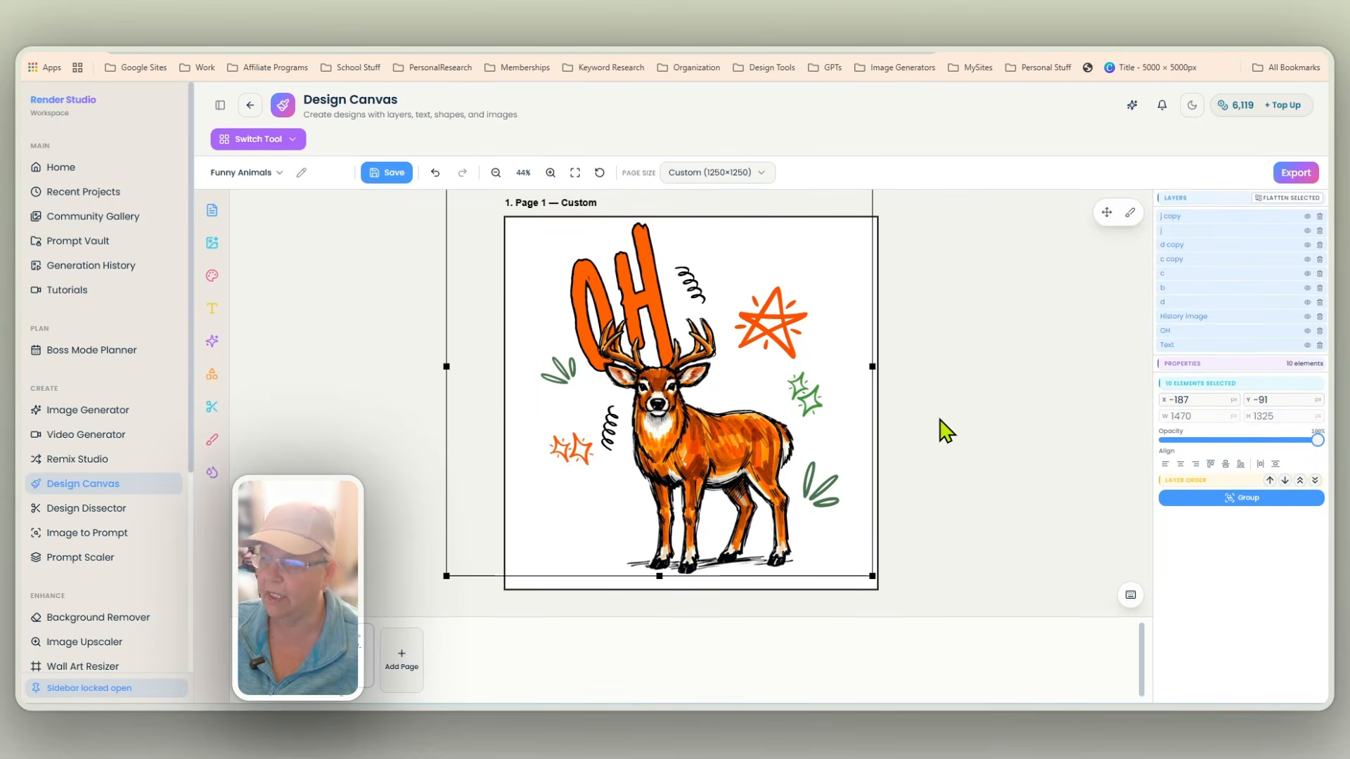
{"action": "left_click", "coordinate": [1285, 199]}
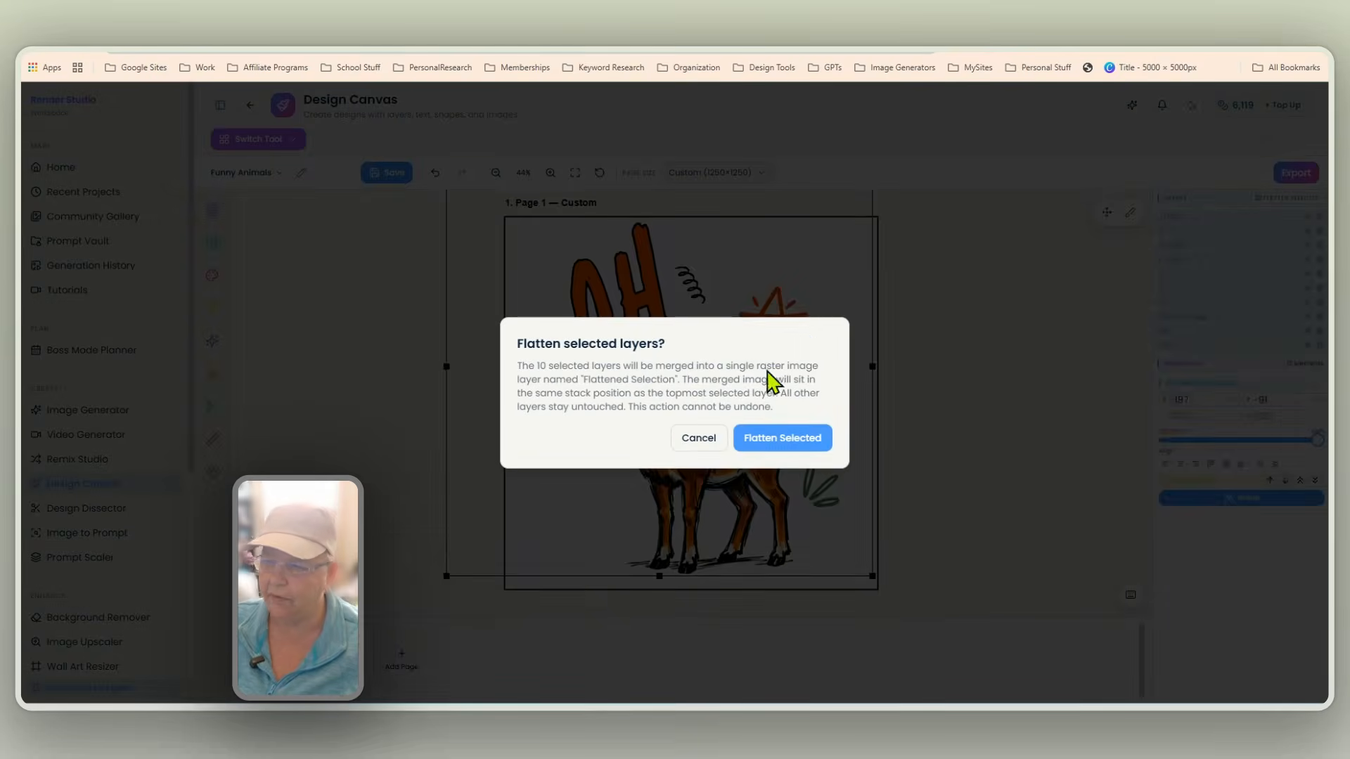
{"action": "left_click", "coordinate": [780, 438]}
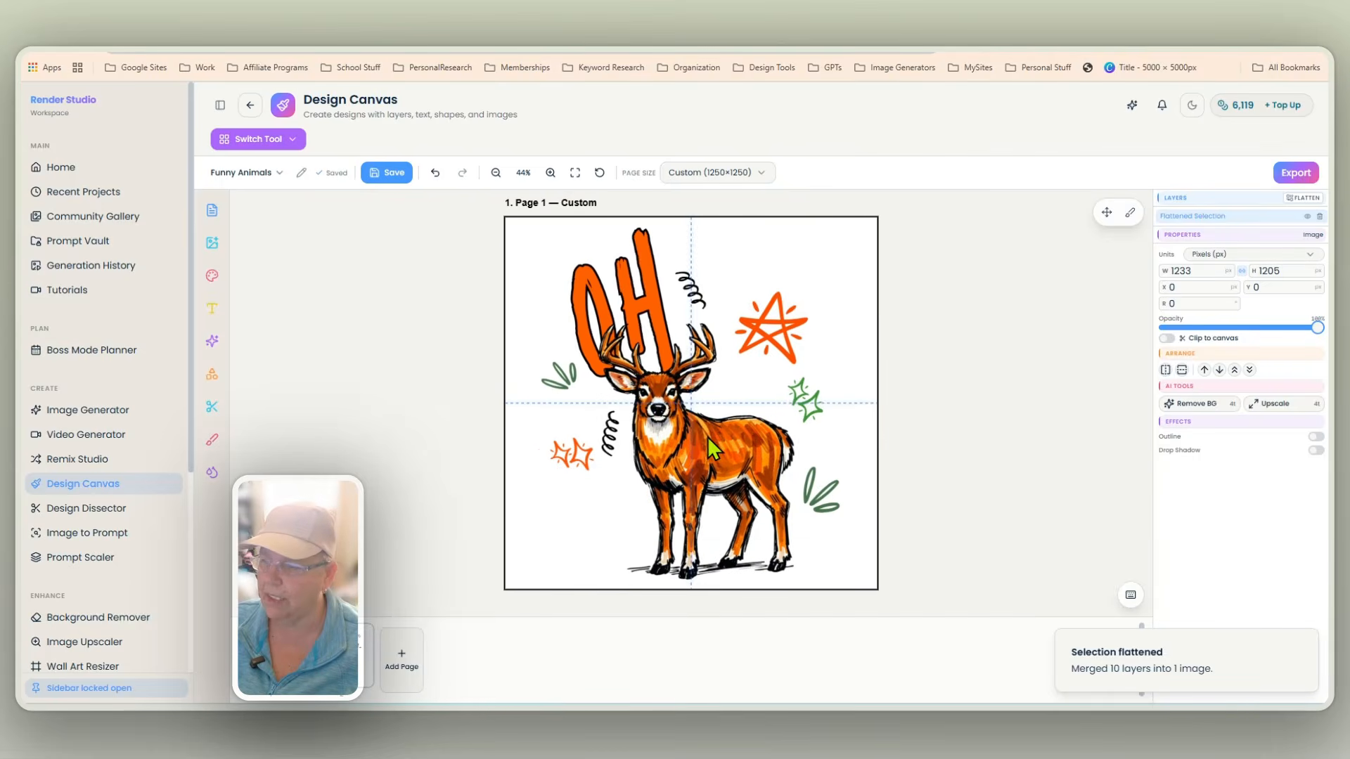
{"action": "left_click_drag", "start_coordinate": [698, 433], "coordinate": [708, 436]}
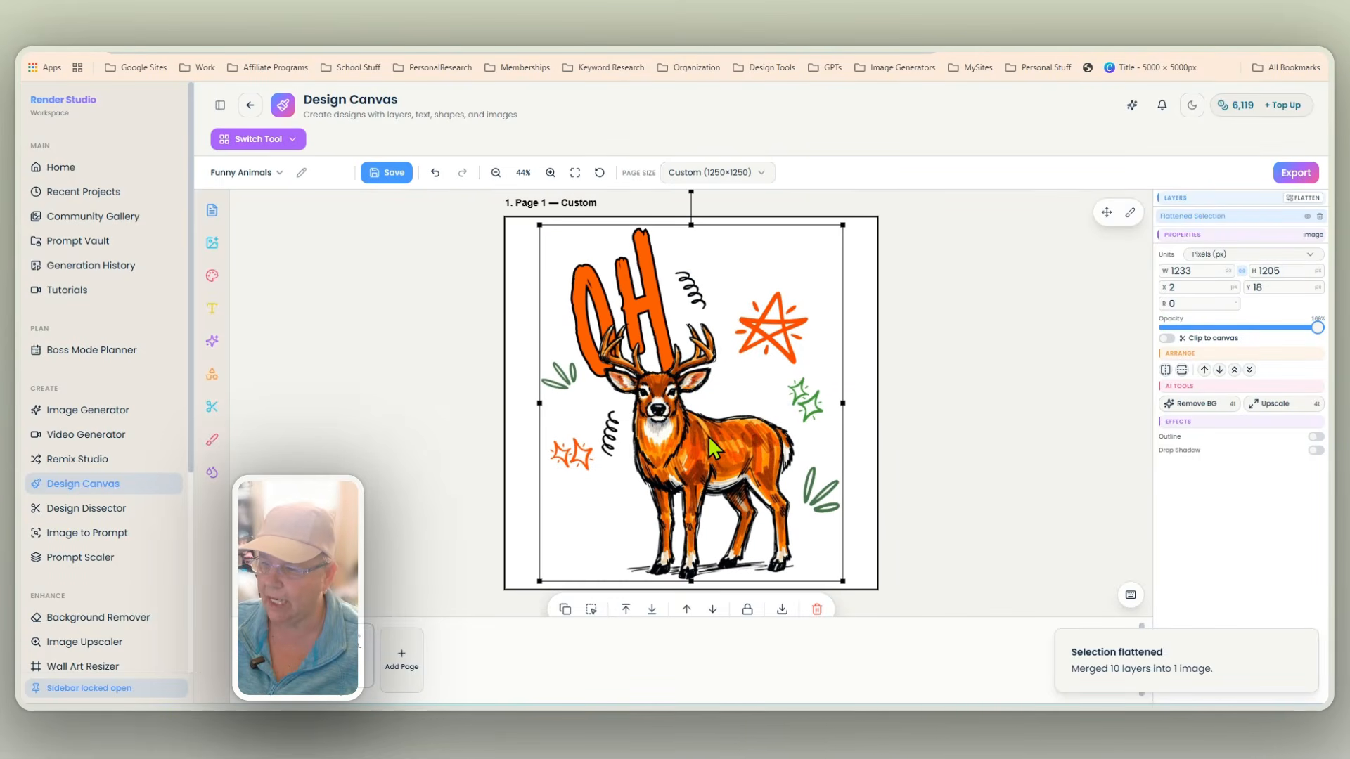
Add a third page and place the last beaver image in the History gallery's second row on it
{"action": "left_click", "coordinate": [406, 661]}
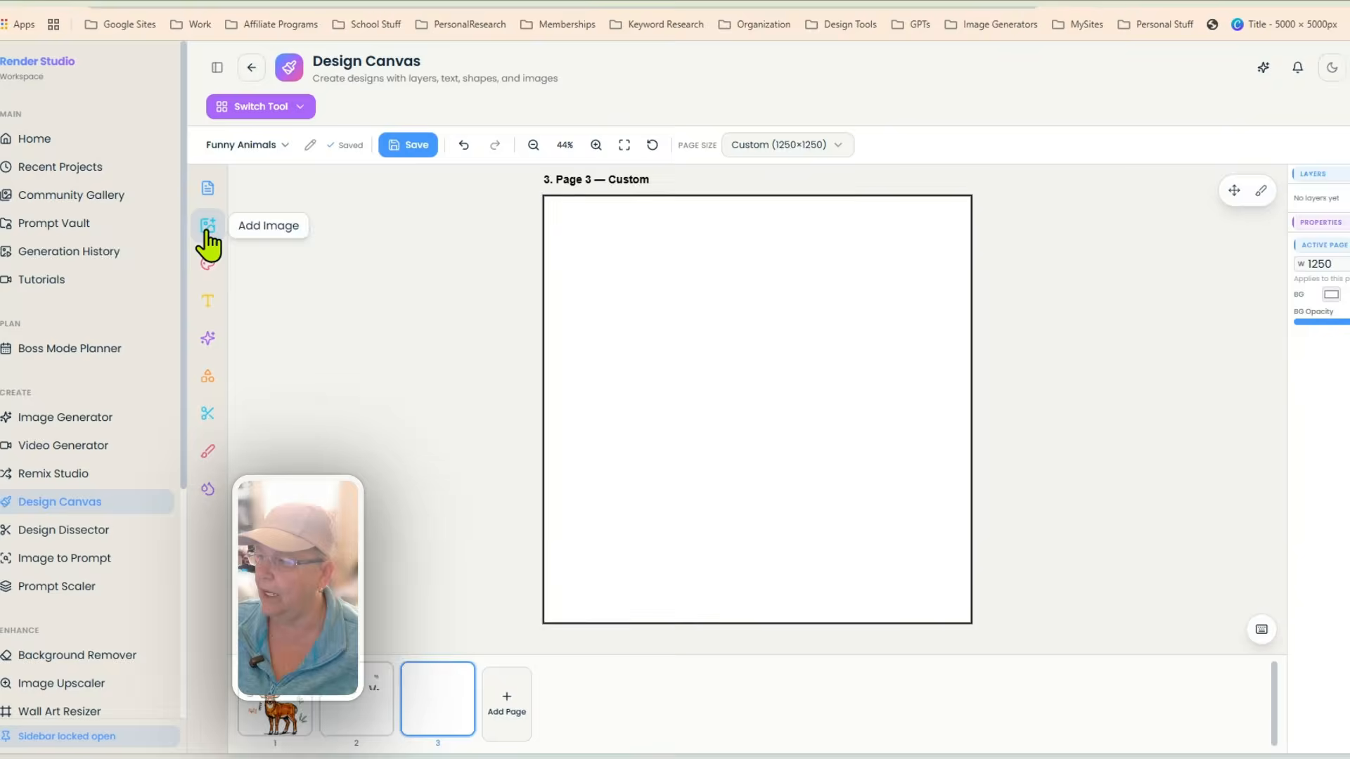
{"action": "left_click", "coordinate": [211, 242]}
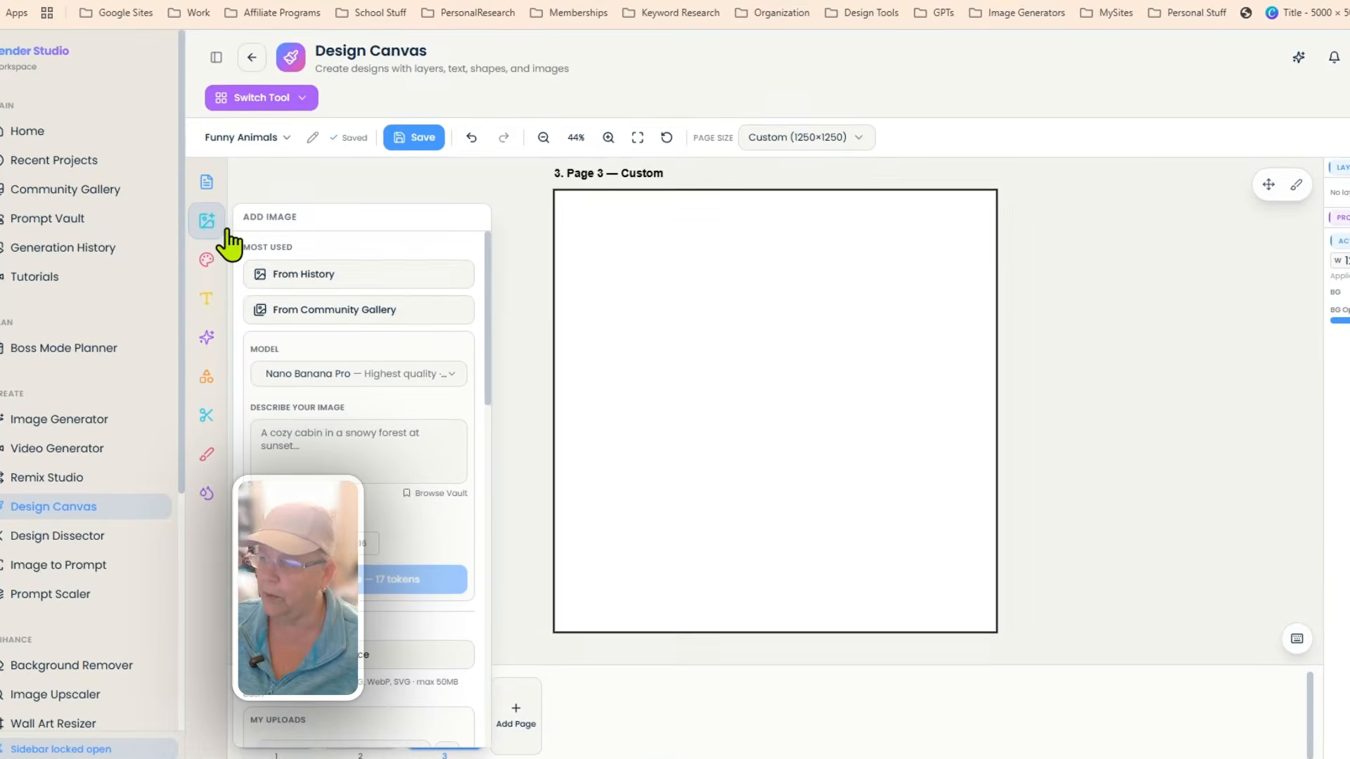
{"action": "left_click", "coordinate": [407, 285]}
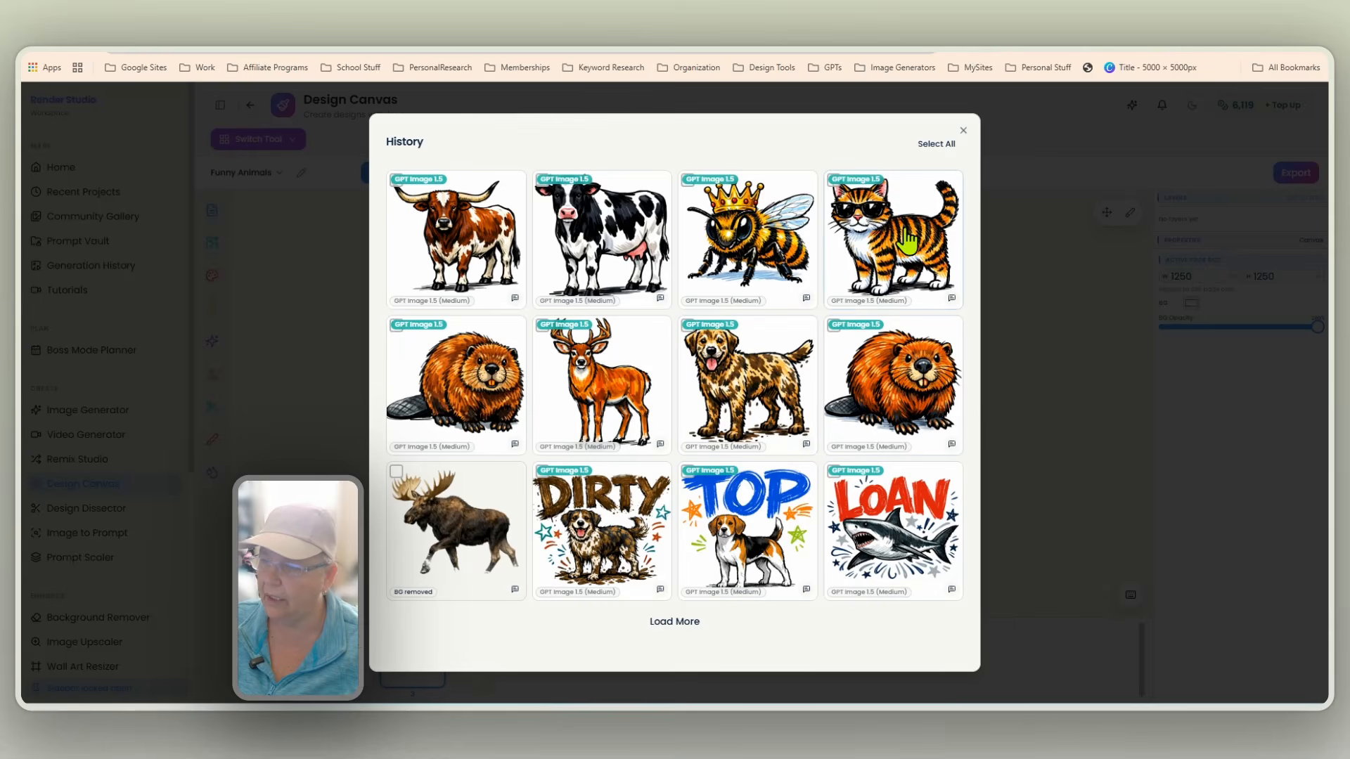
{"action": "mouse_move", "coordinate": [894, 385]}
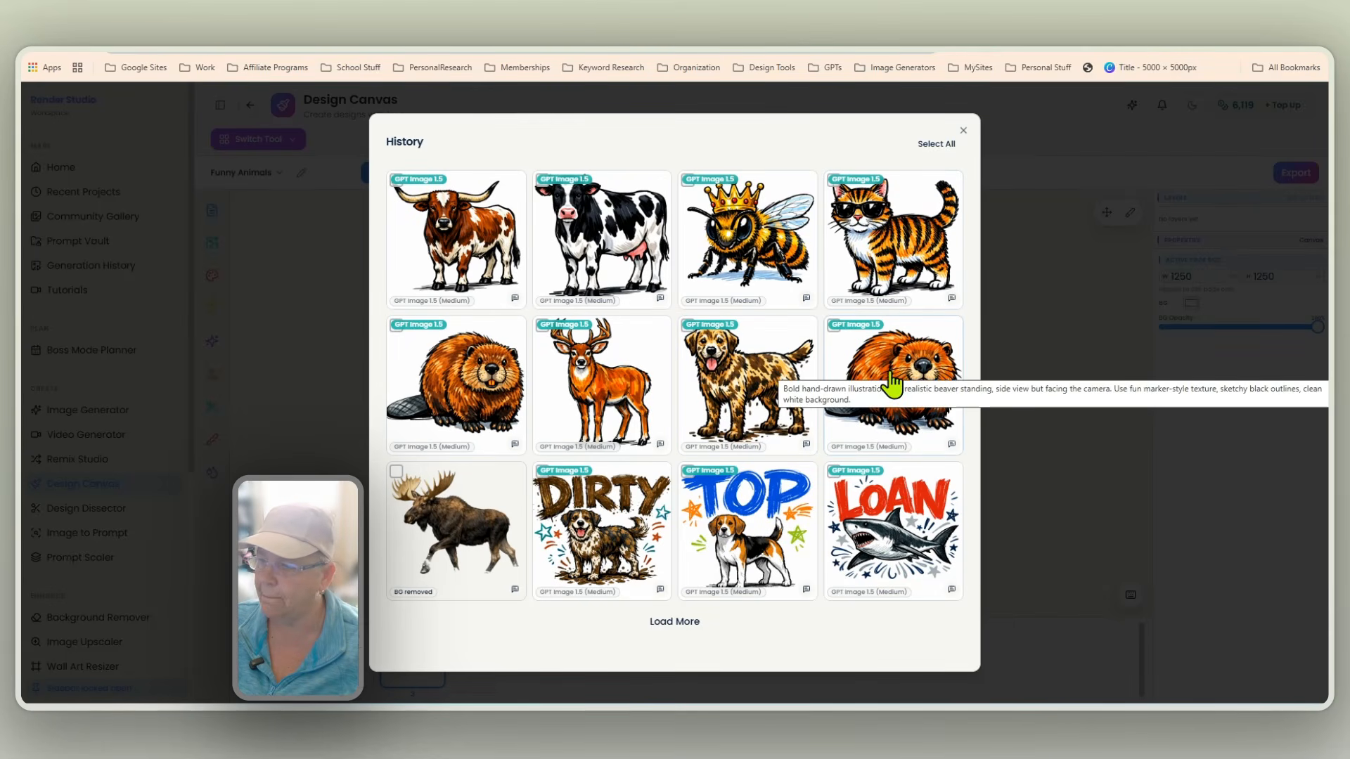
{"action": "left_click", "coordinate": [894, 378]}
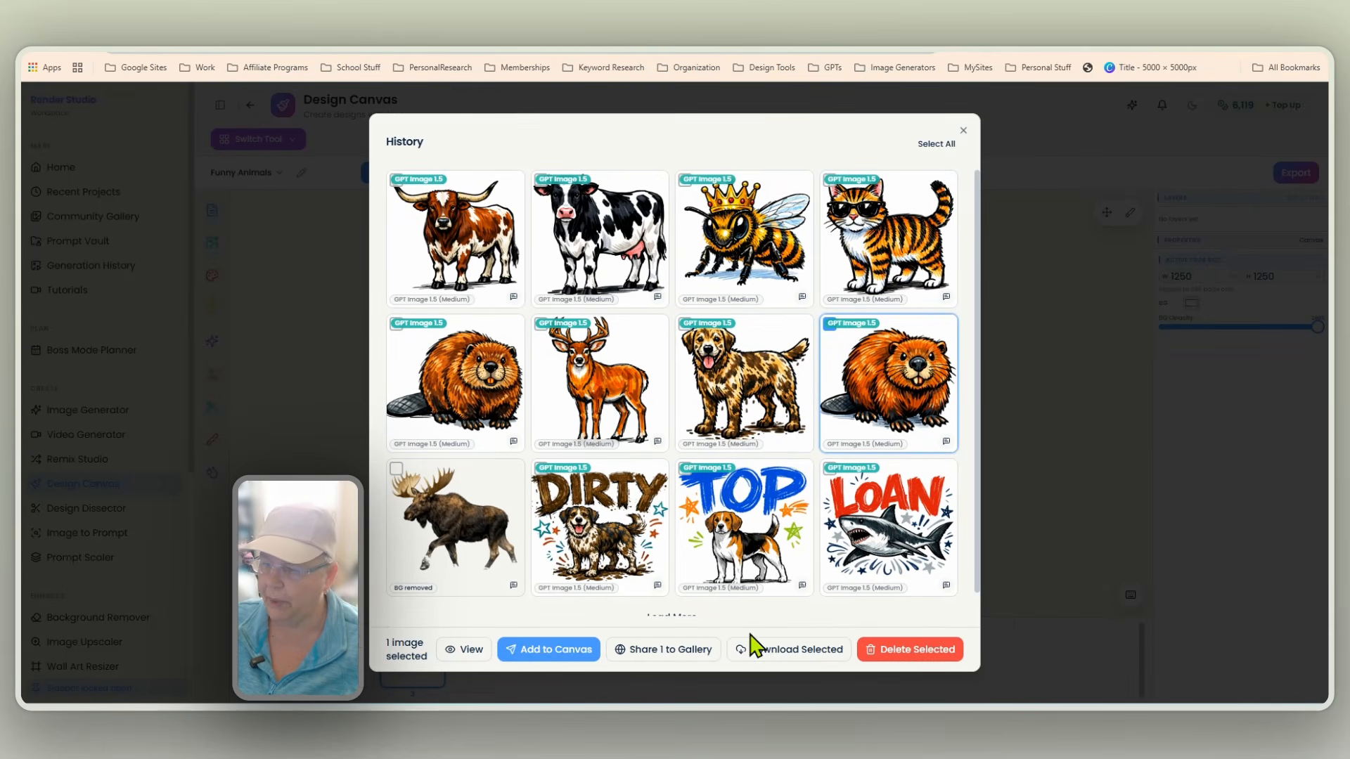
{"action": "left_click", "coordinate": [548, 649]}
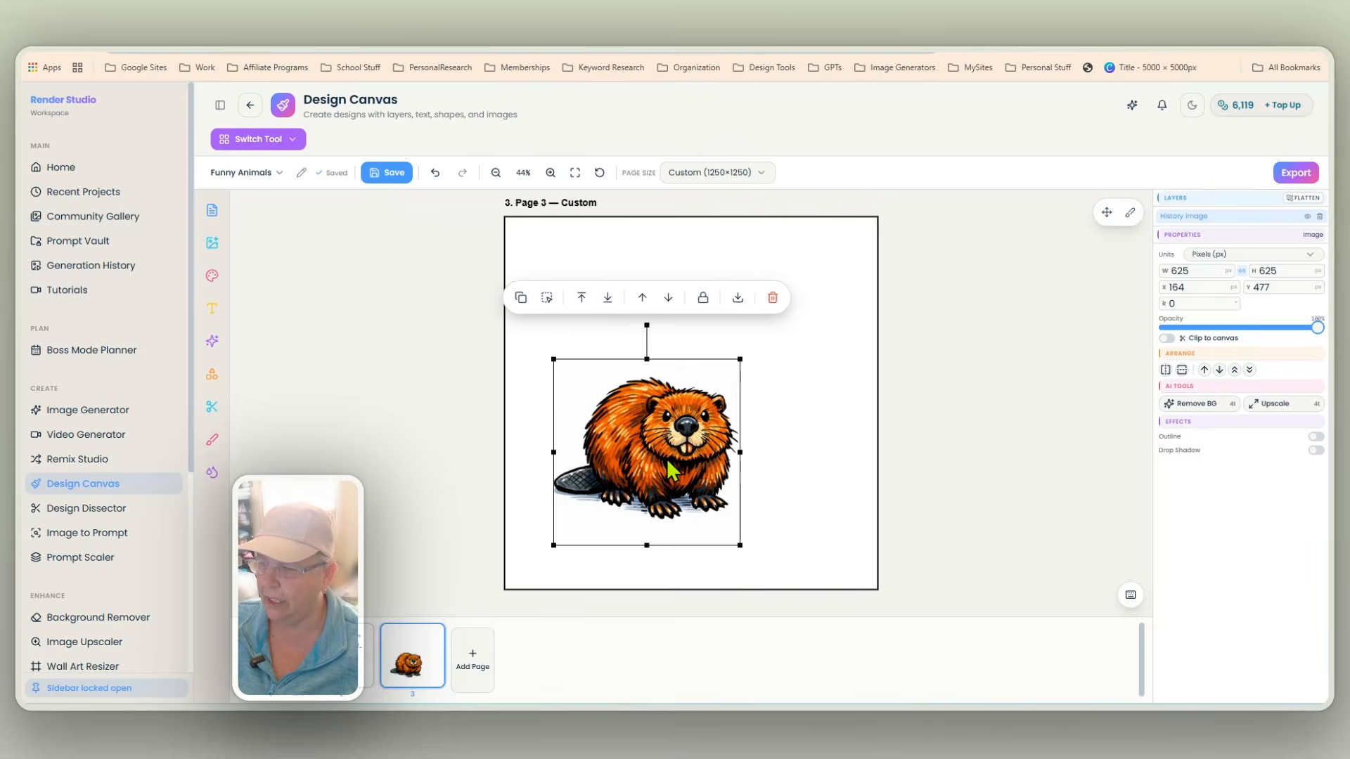
Enlarge the beaver to about 1038 px square, centre it horizontally low on the page and remove its background
{"action": "left_click_drag", "start_coordinate": [648, 433], "coordinate": [647, 414]}
{"action": "left_click_drag", "start_coordinate": [722, 499], "coordinate": [852, 598]}
{"action": "left_click_drag", "start_coordinate": [738, 523], "coordinate": [741, 513]}
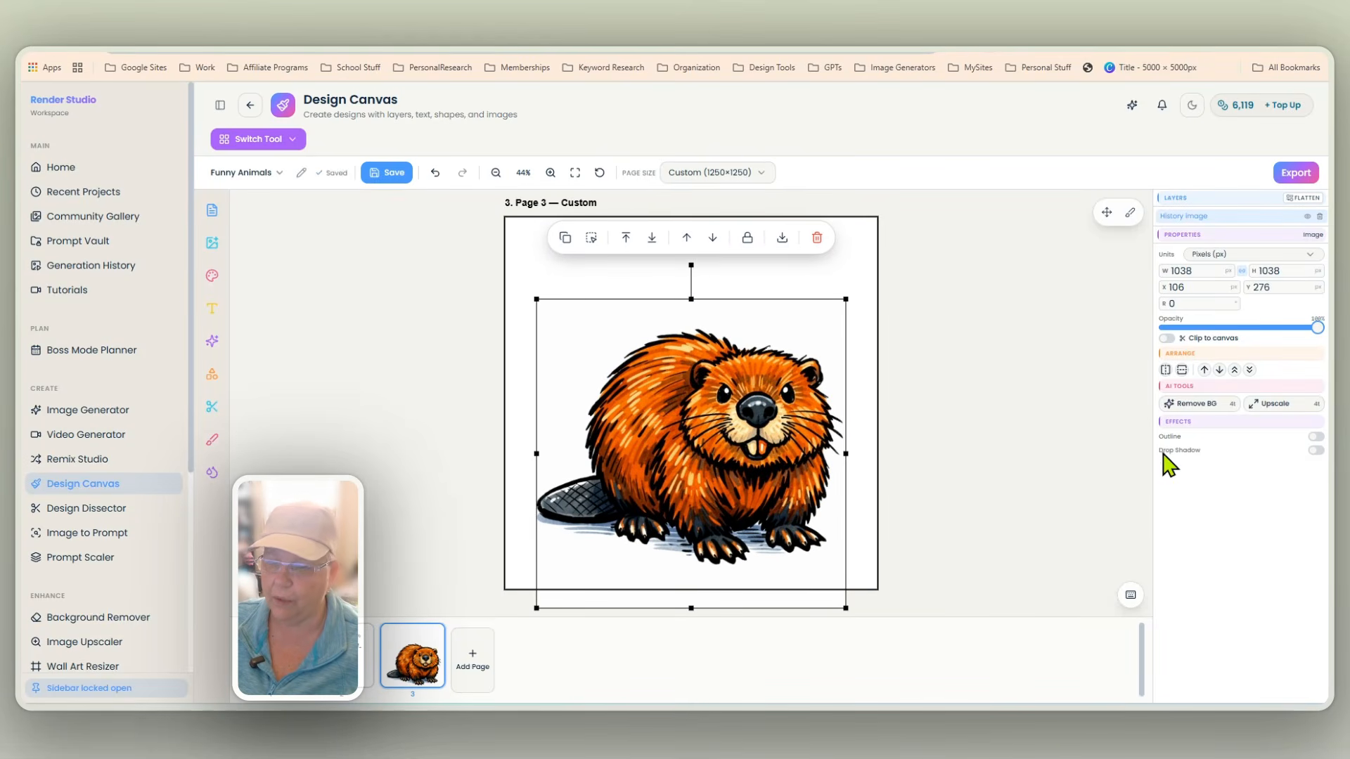
{"action": "left_click", "coordinate": [1201, 403]}
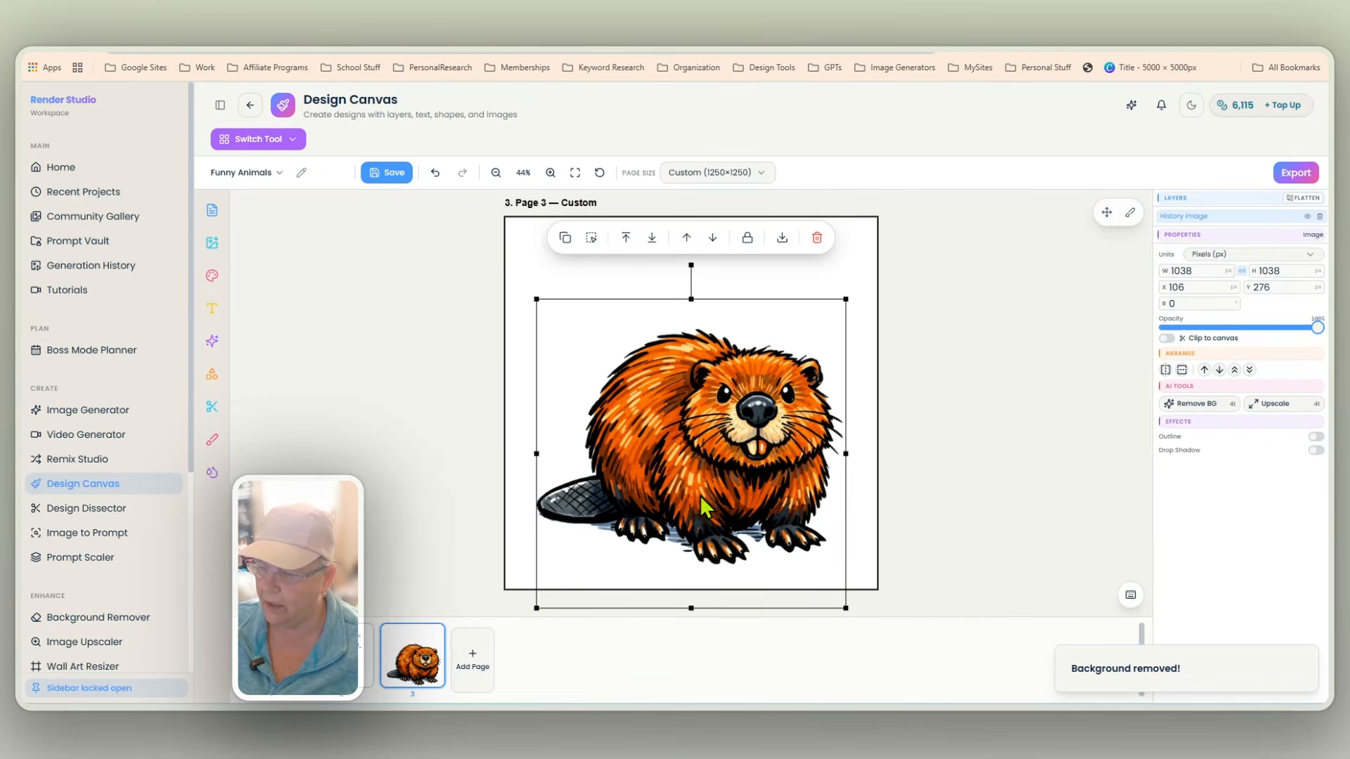
{"action": "left_click", "coordinate": [531, 242]}
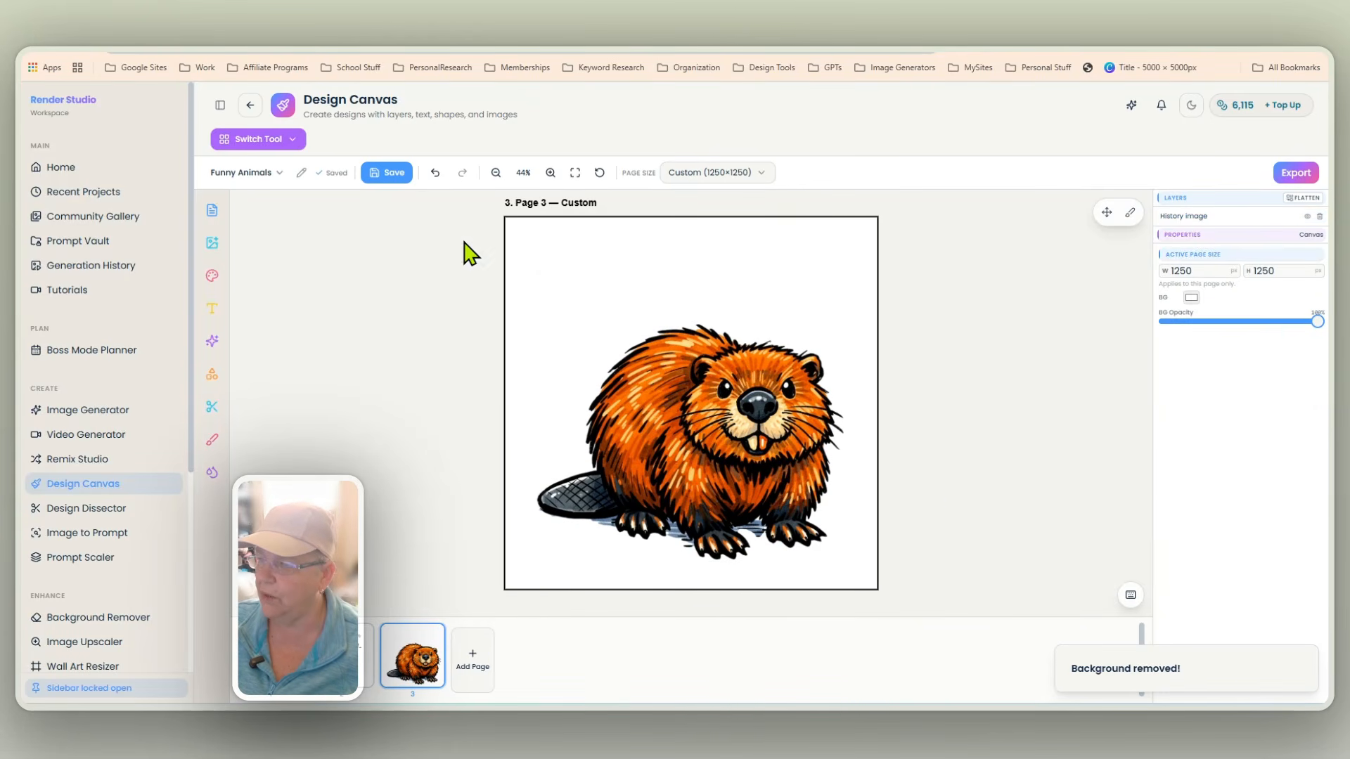
Make the background of Page 3 transparent and shift the beaver slightly downwards
{"action": "left_click", "coordinate": [211, 275]}
{"action": "left_click", "coordinate": [310, 362]}
{"action": "left_click_drag", "start_coordinate": [659, 479], "coordinate": [660, 491]}
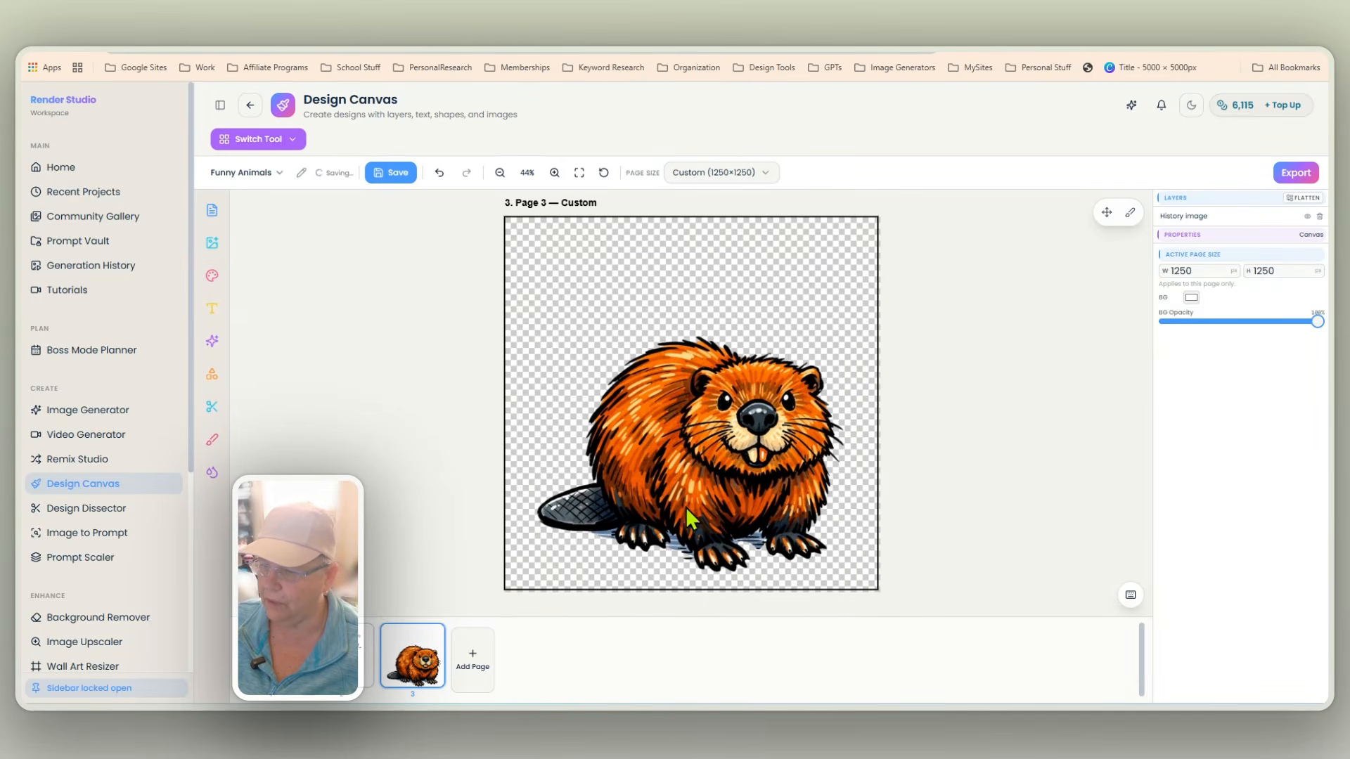
Scale the beaver down to about 832 px wide and centre it near the page's lower edge
{"action": "left_click", "coordinate": [700, 485]}
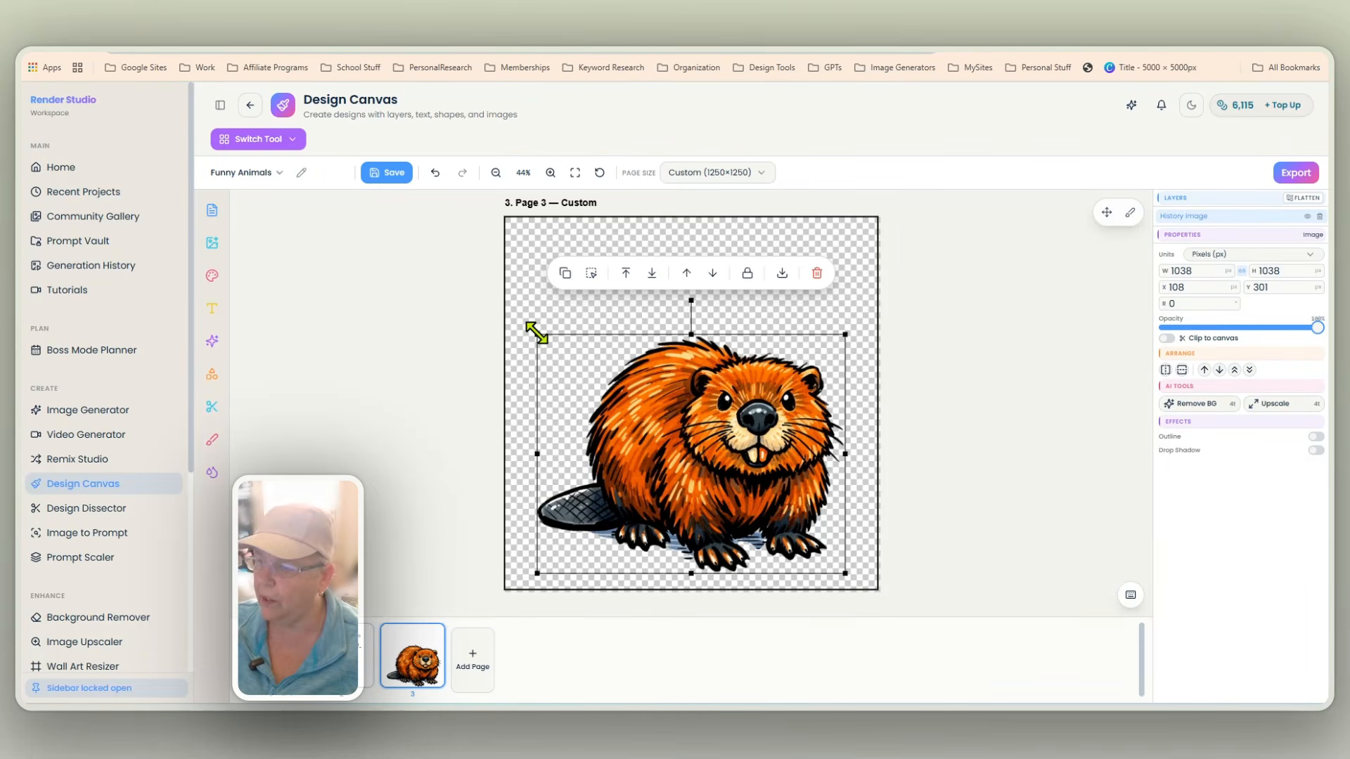
{"action": "left_click_drag", "start_coordinate": [537, 335], "coordinate": [597, 381]}
{"action": "left_click_drag", "start_coordinate": [719, 496], "coordinate": [694, 502]}
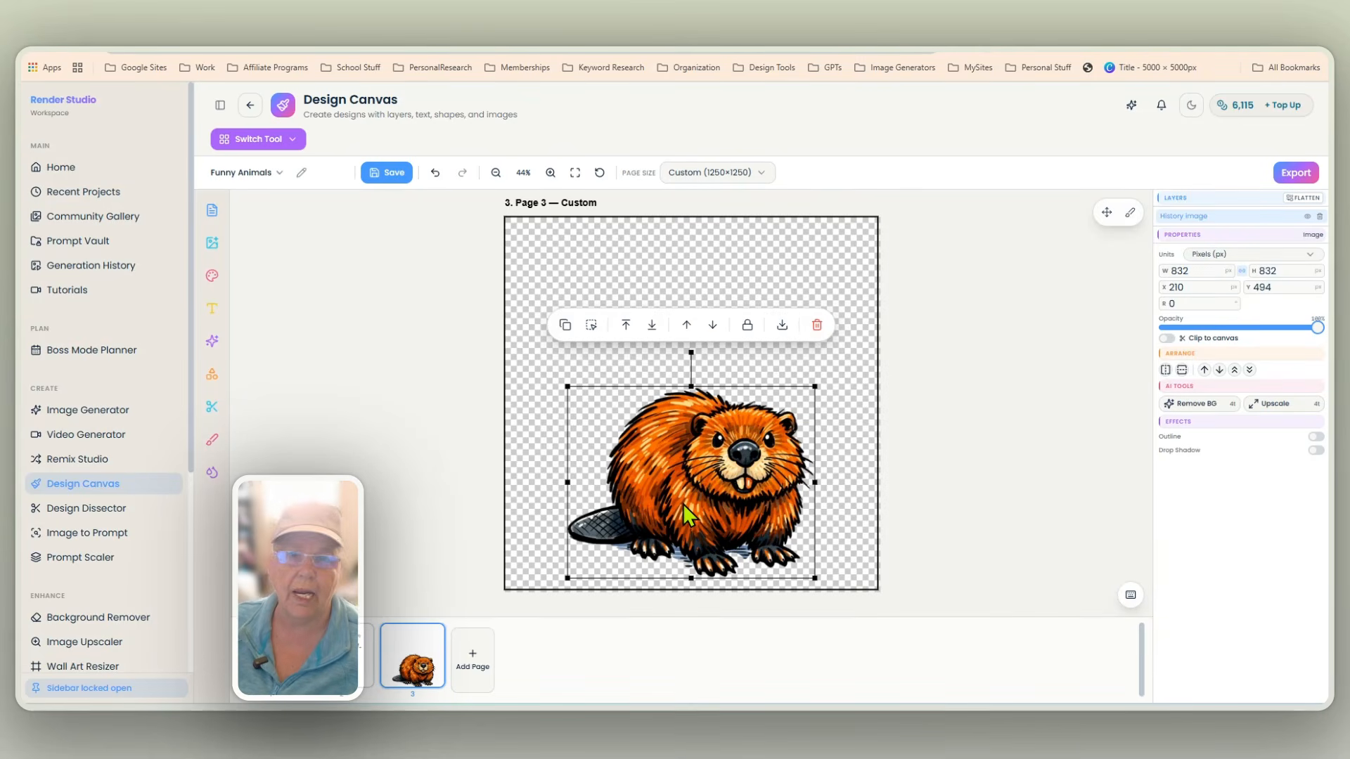
{"action": "left_click", "coordinate": [708, 272]}
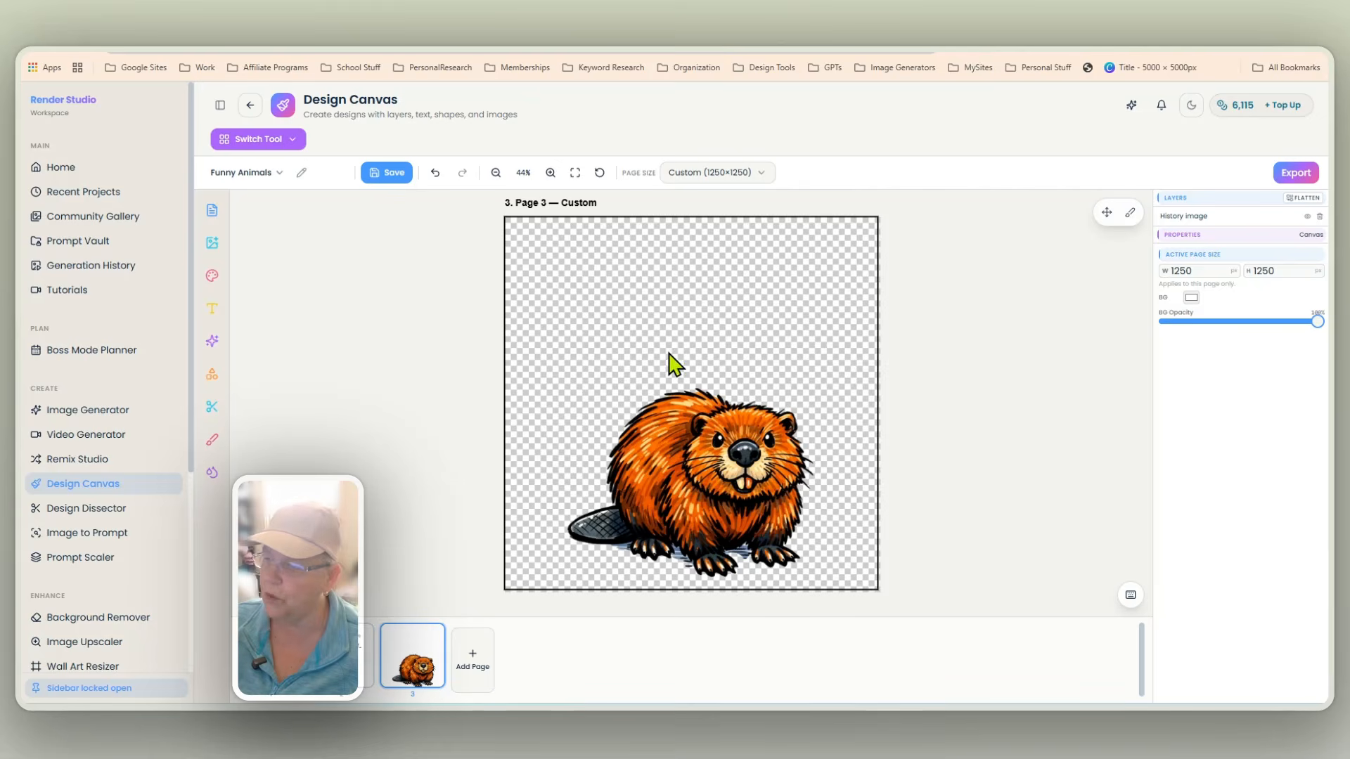
Add a heading above the beaver and change its text to EAGER
{"action": "left_click", "coordinate": [211, 317]}
{"action": "left_click", "coordinate": [329, 340]}
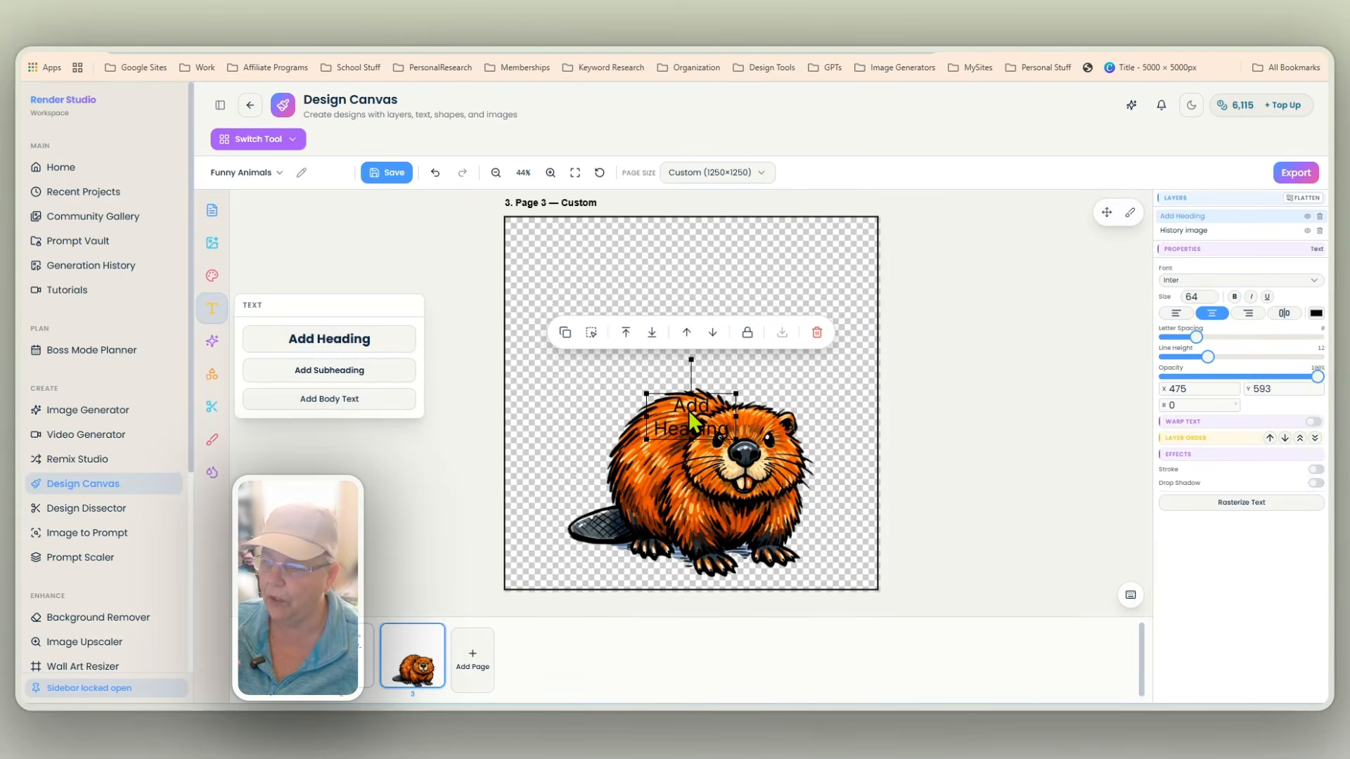
{"action": "left_click_drag", "start_coordinate": [689, 411], "coordinate": [682, 319]}
{"action": "double_click", "coordinate": [701, 325]}
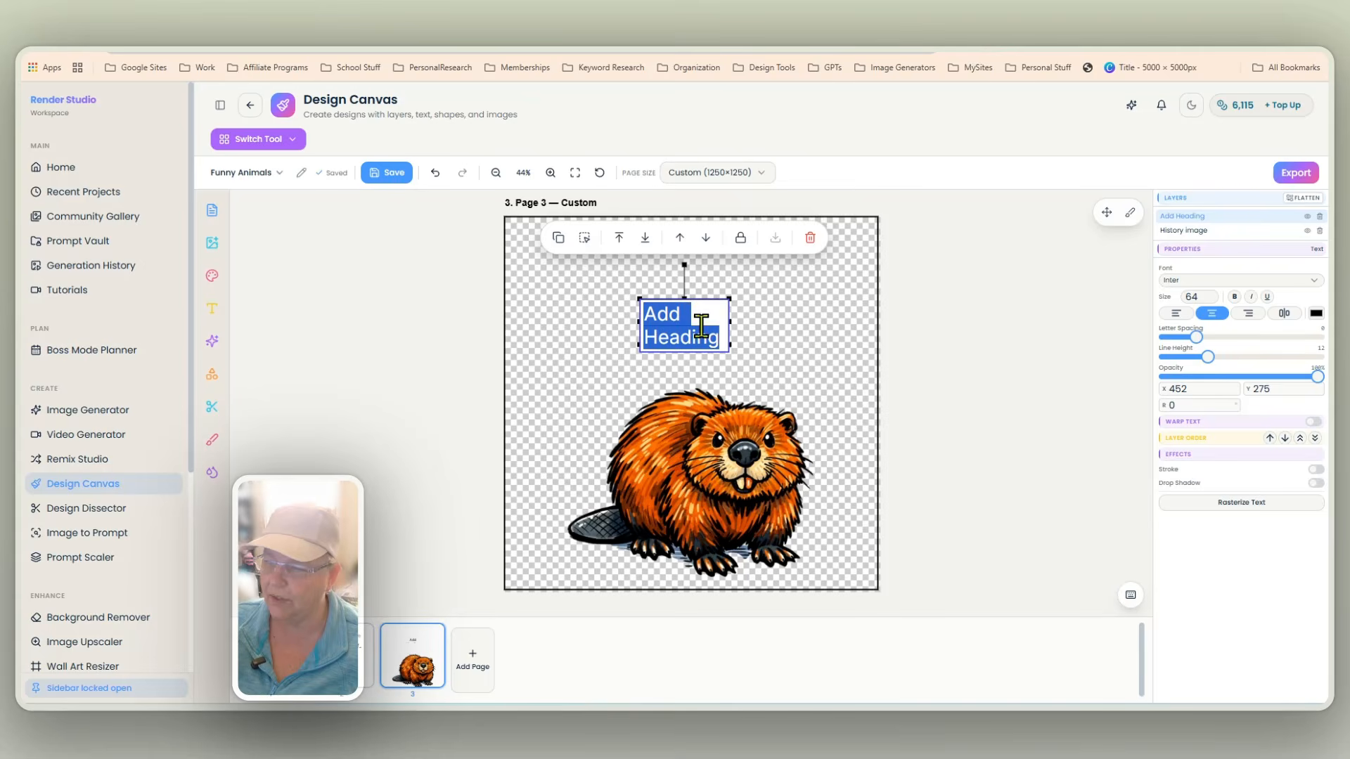
{"action": "type", "text": "EAGER"}
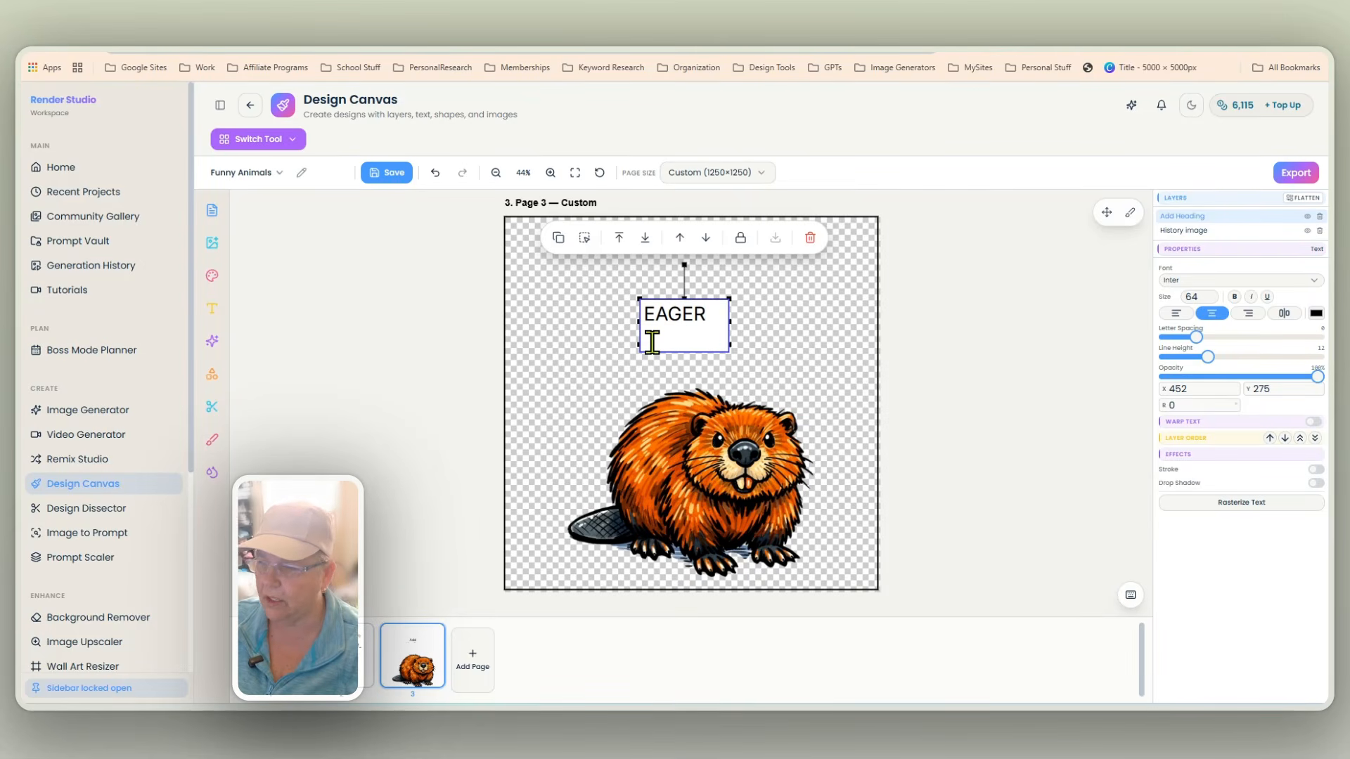
Set the EAGER heading in the Casualbrush font, enlarge it to about size 311 and place it across the page's upper part
{"action": "left_click", "coordinate": [1217, 281]}
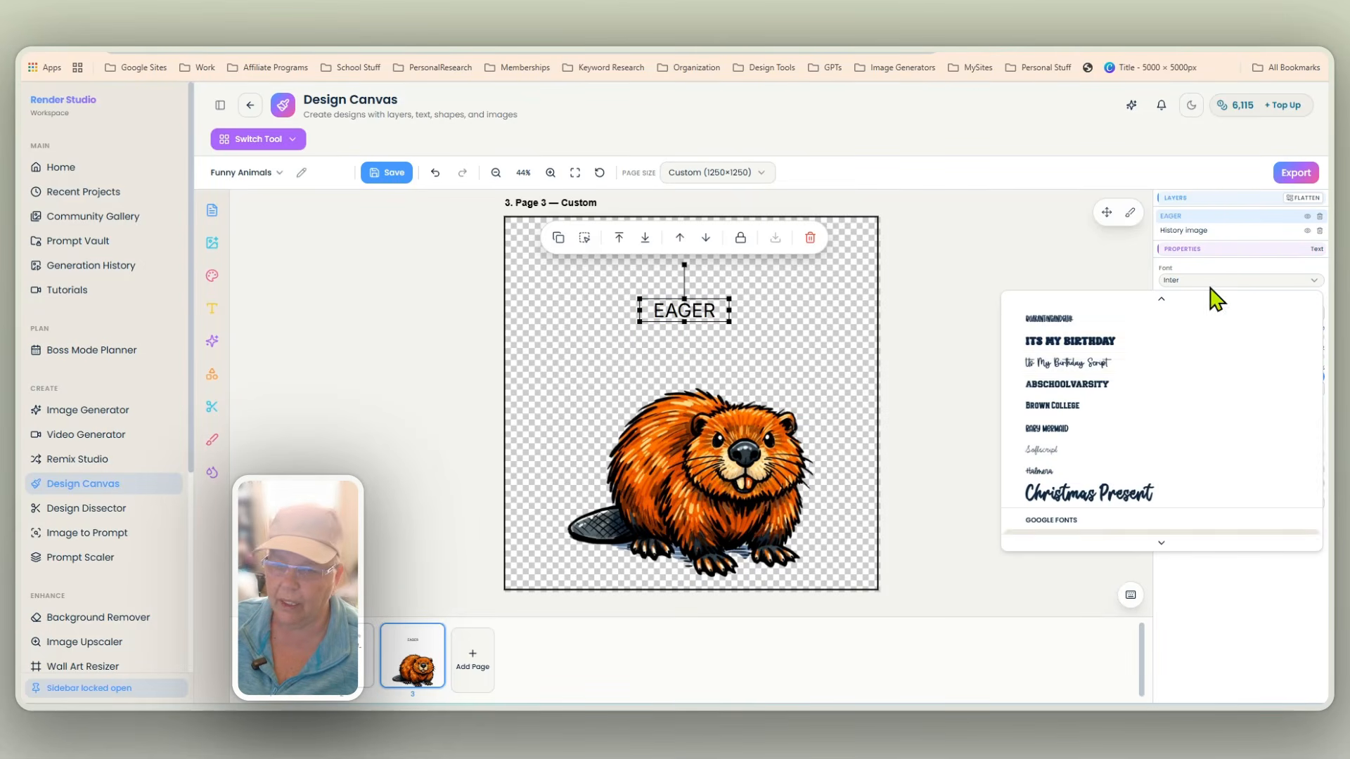
{"action": "scroll", "coordinate": [1130, 359], "scroll_direction": "up", "scroll_amount": 5}
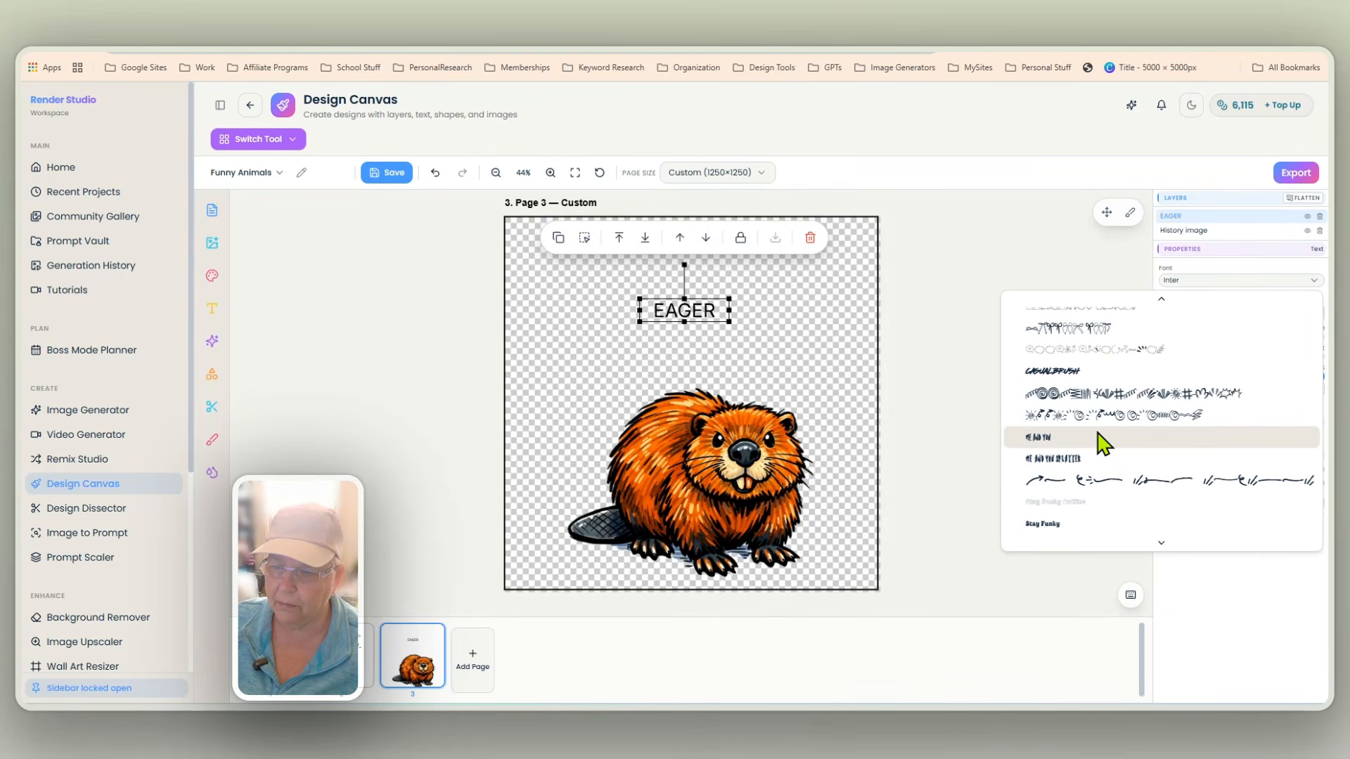
{"action": "left_click", "coordinate": [1058, 372]}
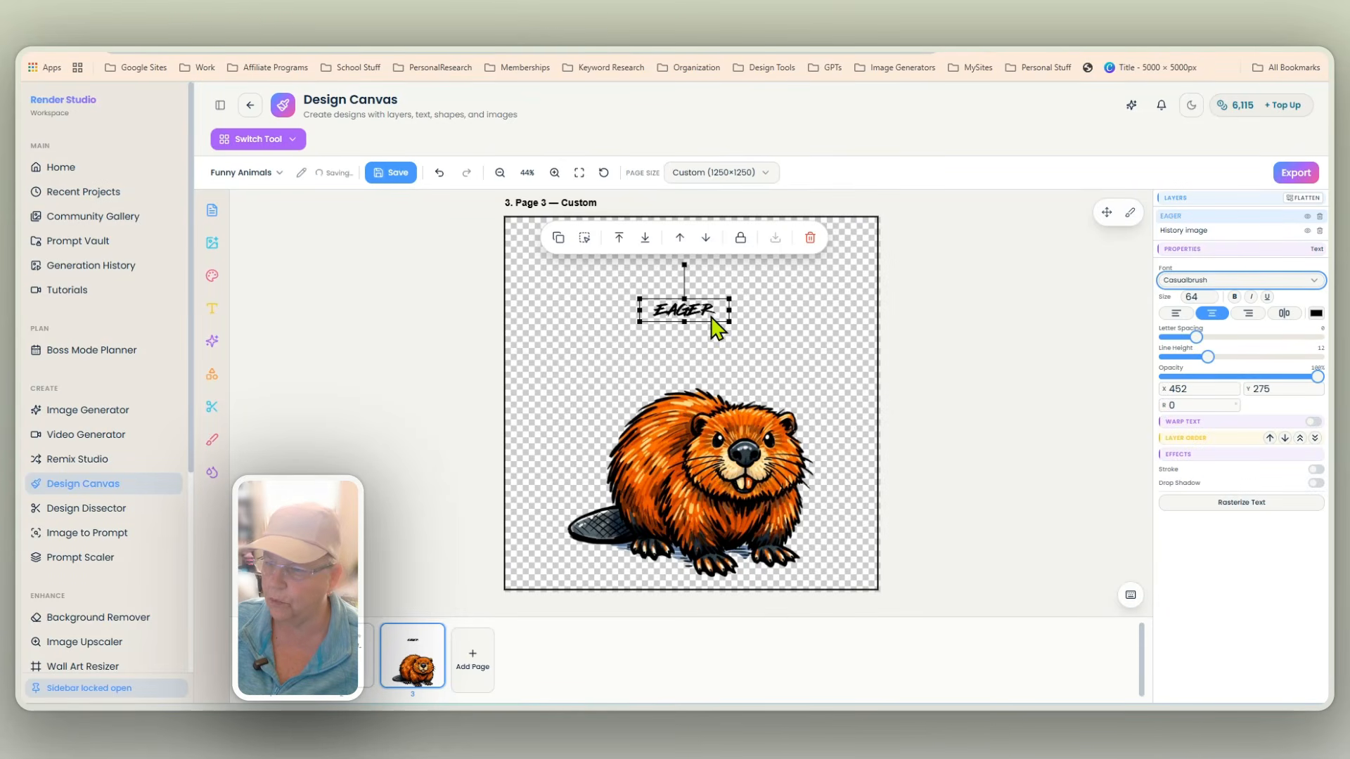
{"action": "left_click_drag", "start_coordinate": [731, 321], "coordinate": [928, 446]}
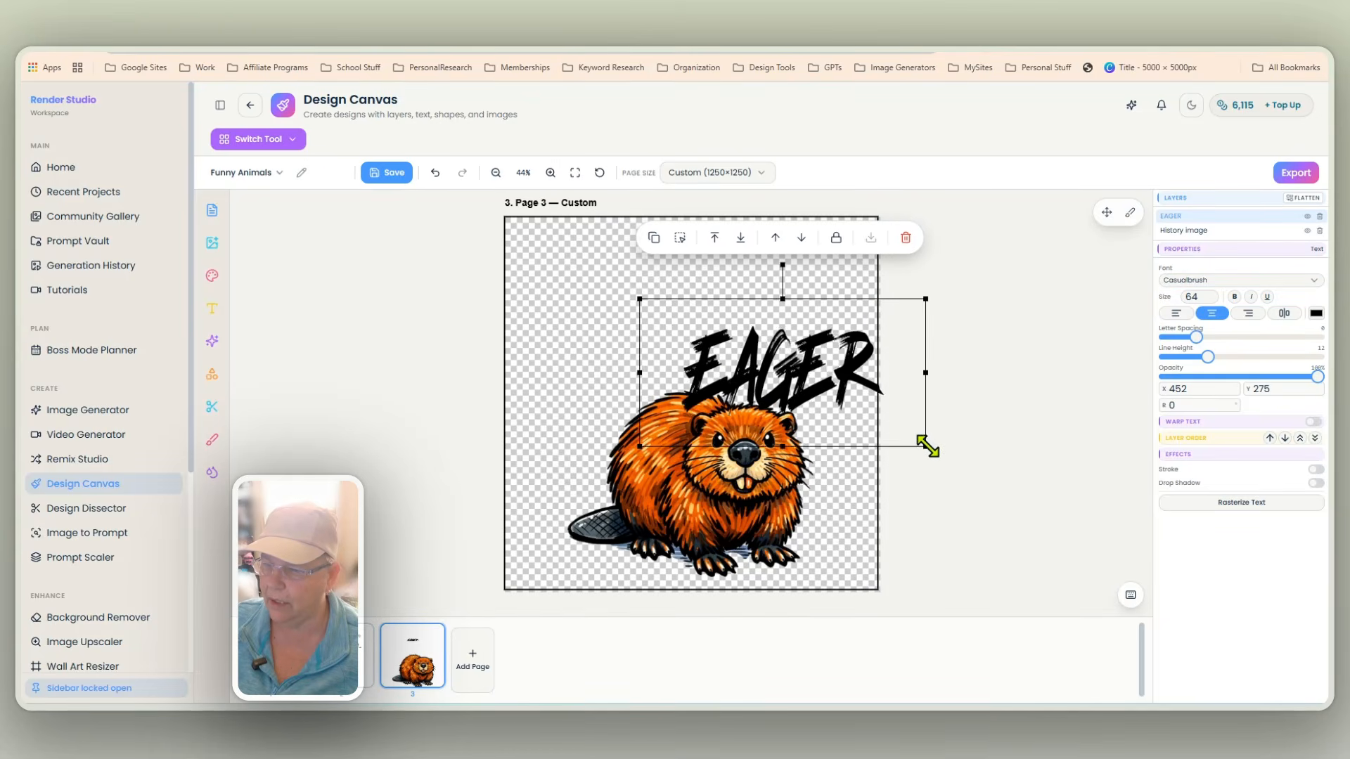
{"action": "left_click_drag", "start_coordinate": [834, 410], "coordinate": [668, 359]}
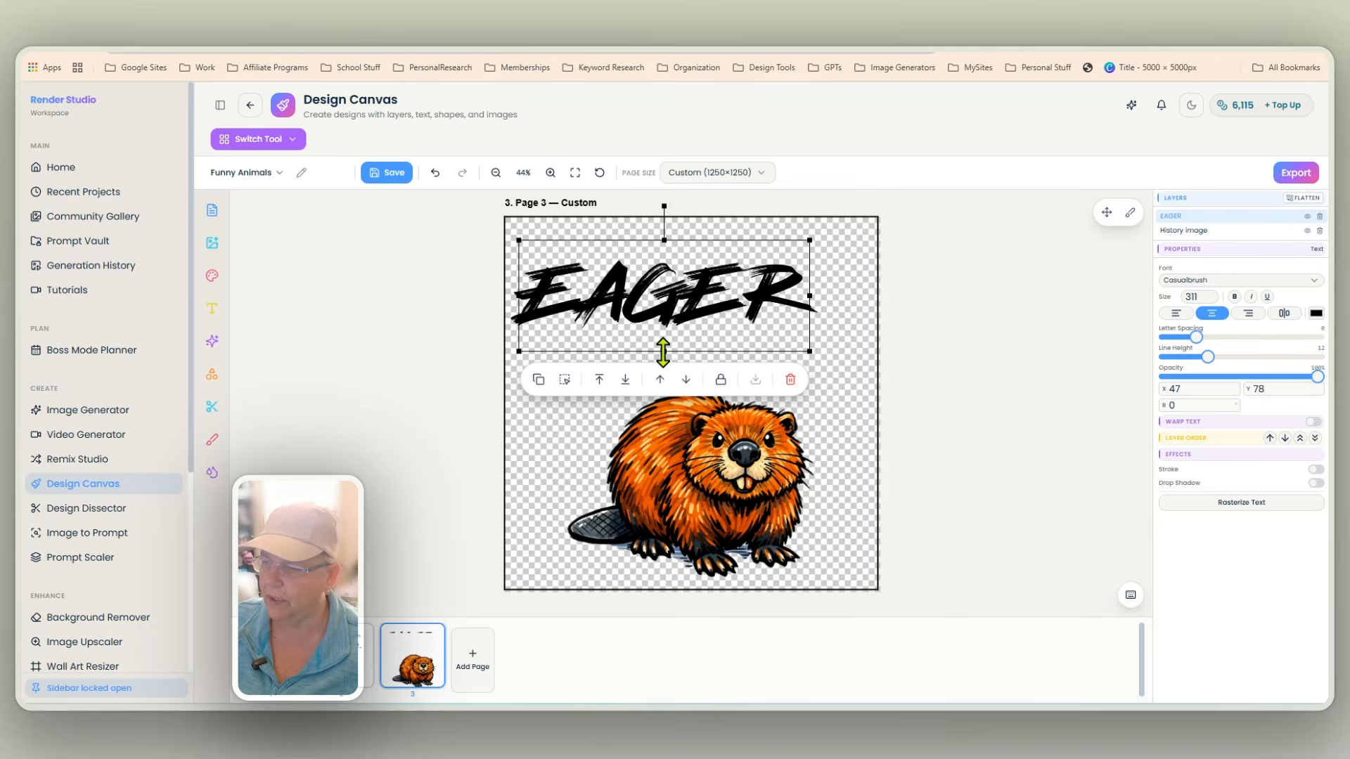
Widen the EAGER text box to nearly the full page width and set the font size to 385 so the word fits one line
{"action": "left_click_drag", "start_coordinate": [663, 351], "coordinate": [645, 454]}
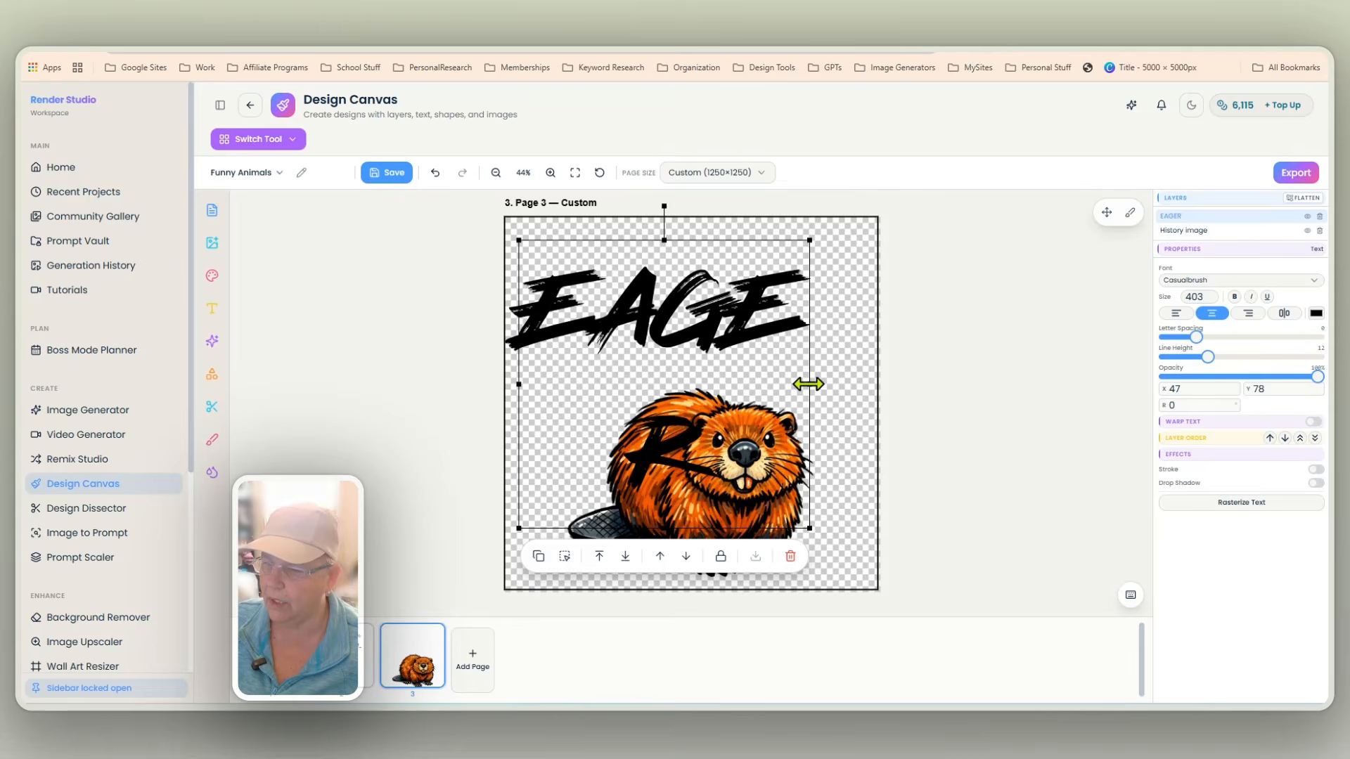
{"action": "left_click_drag", "start_coordinate": [808, 384], "coordinate": [968, 383]}
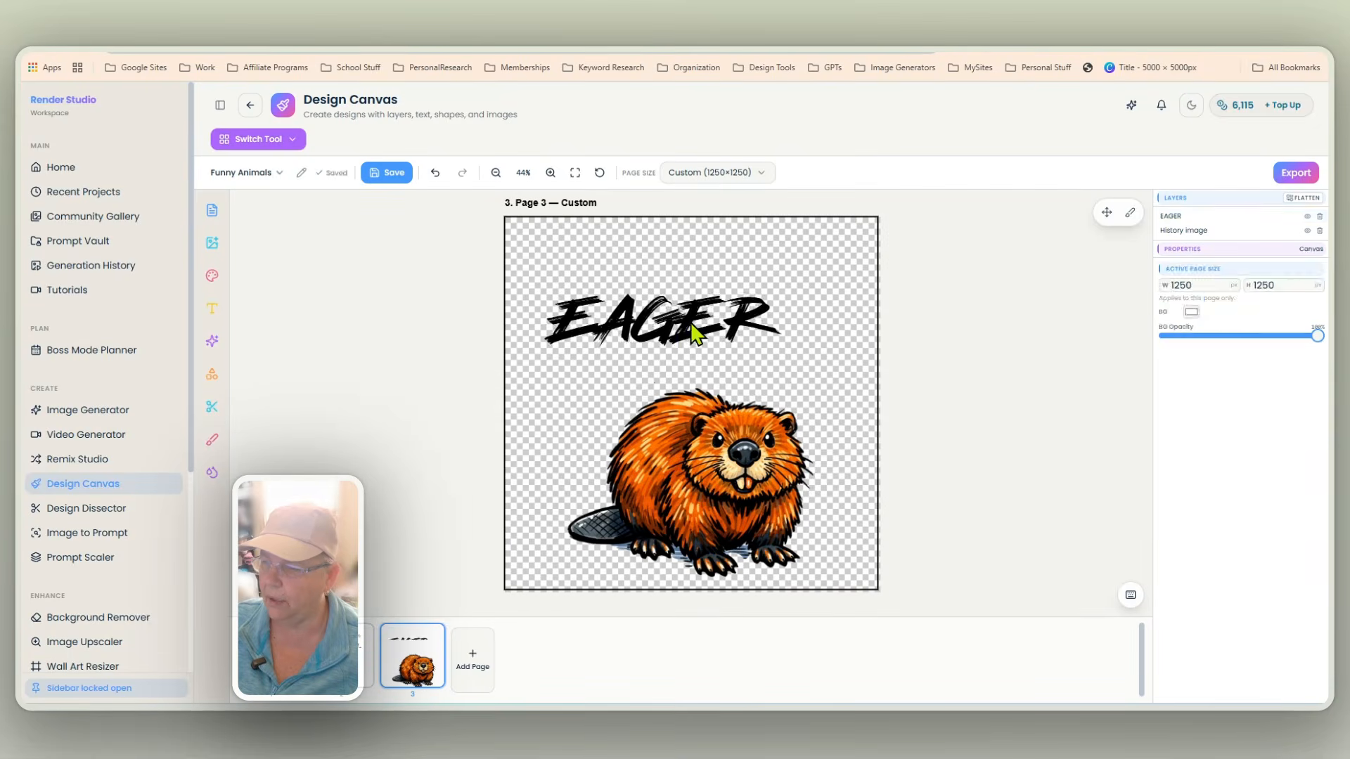
{"action": "left_click", "coordinate": [694, 334]}
{"action": "left_click_drag", "start_coordinate": [778, 368], "coordinate": [870, 570]}
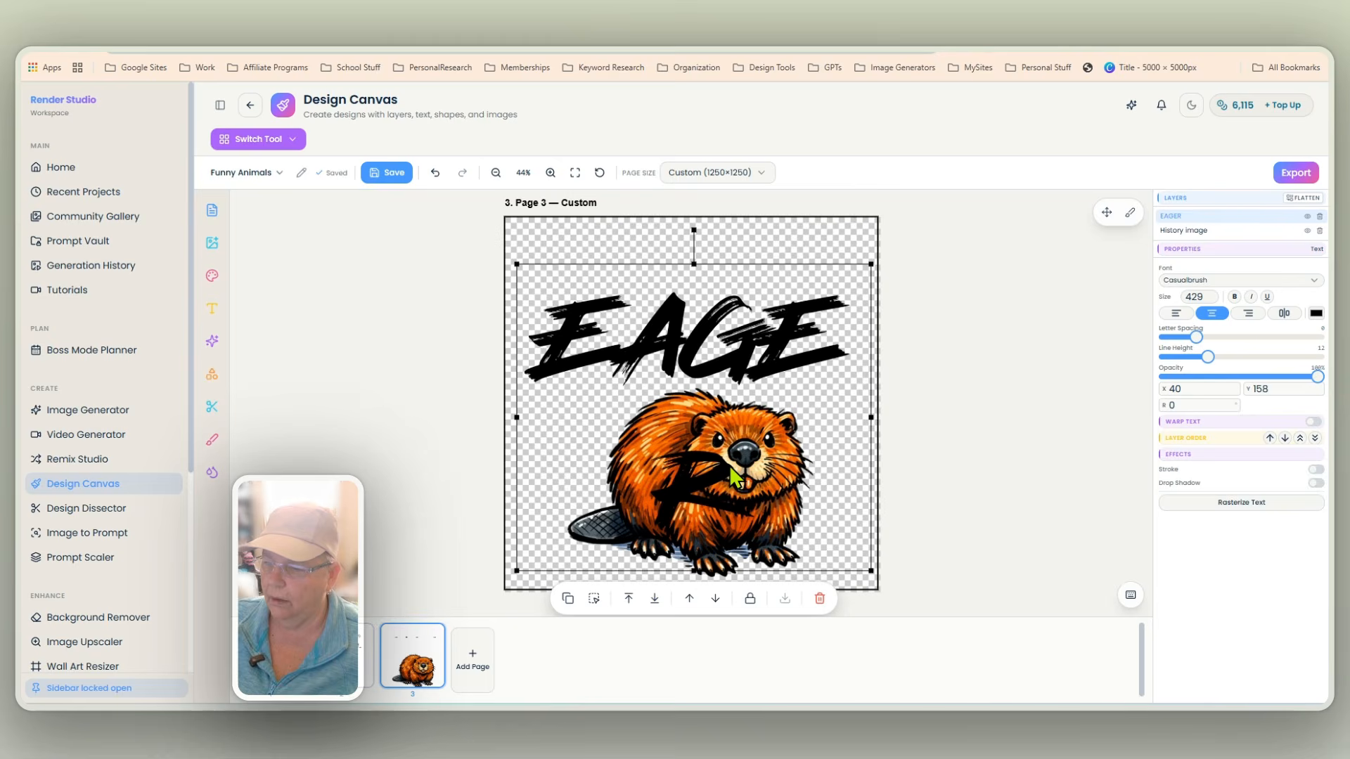
{"action": "left_click", "coordinate": [1209, 301]}
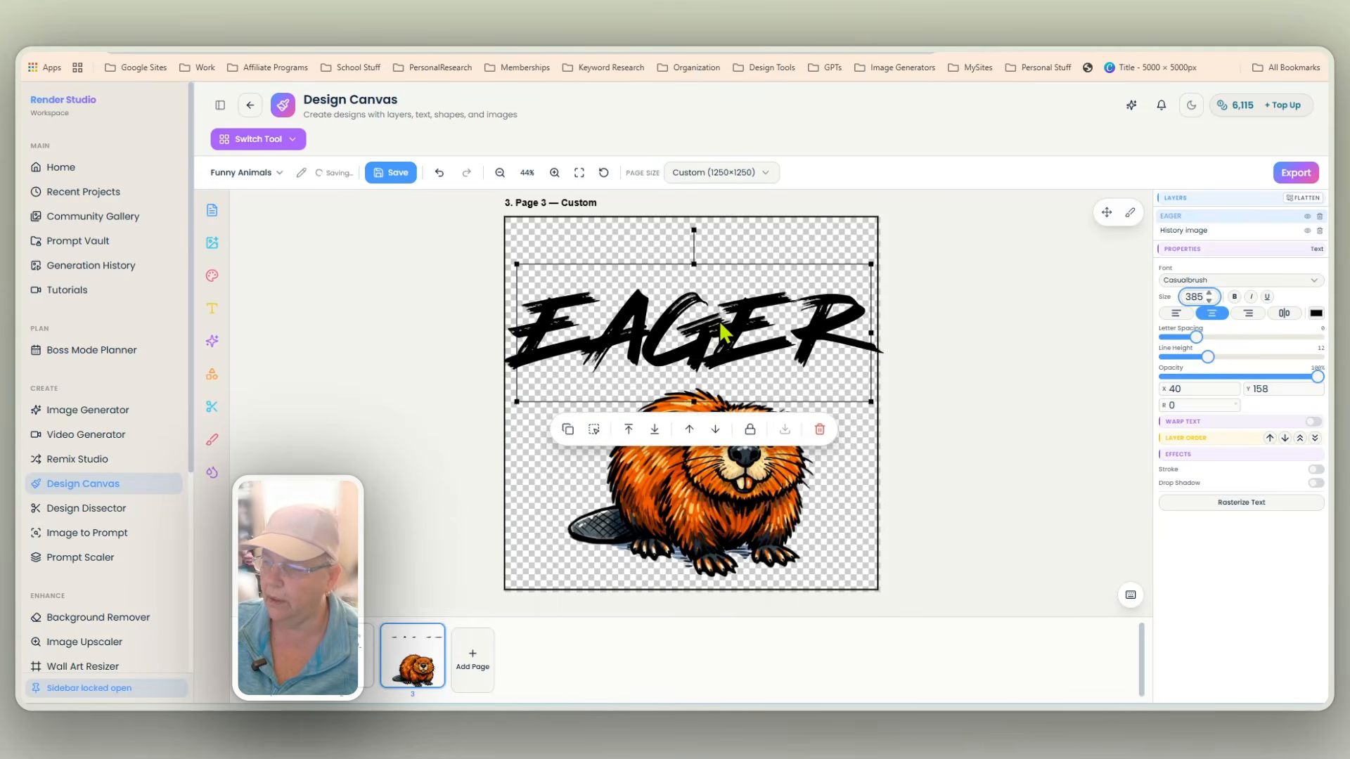
Rotate the EAGER heading to about -17 degrees and move the beaver slightly up beneath it
{"action": "left_click_drag", "start_coordinate": [693, 226], "coordinate": [656, 217]}
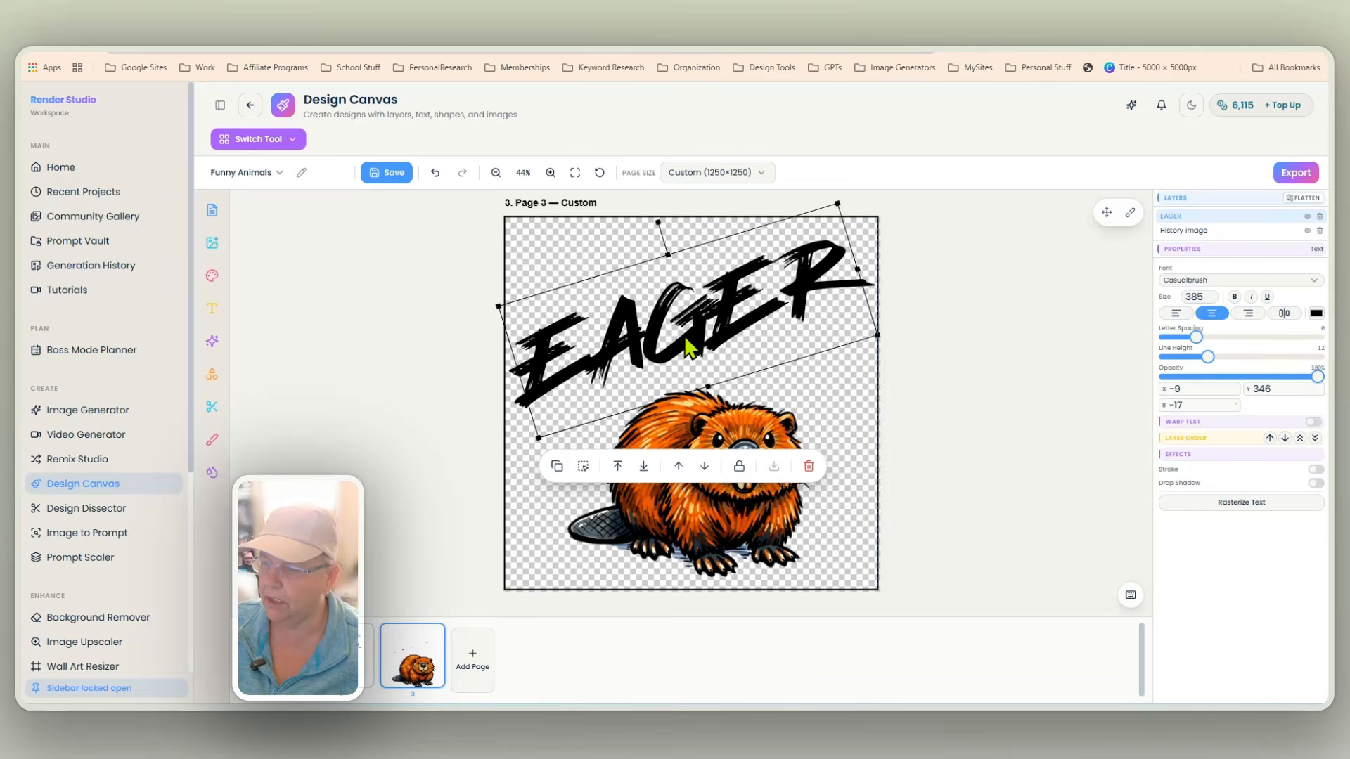
{"action": "left_click", "coordinate": [690, 423]}
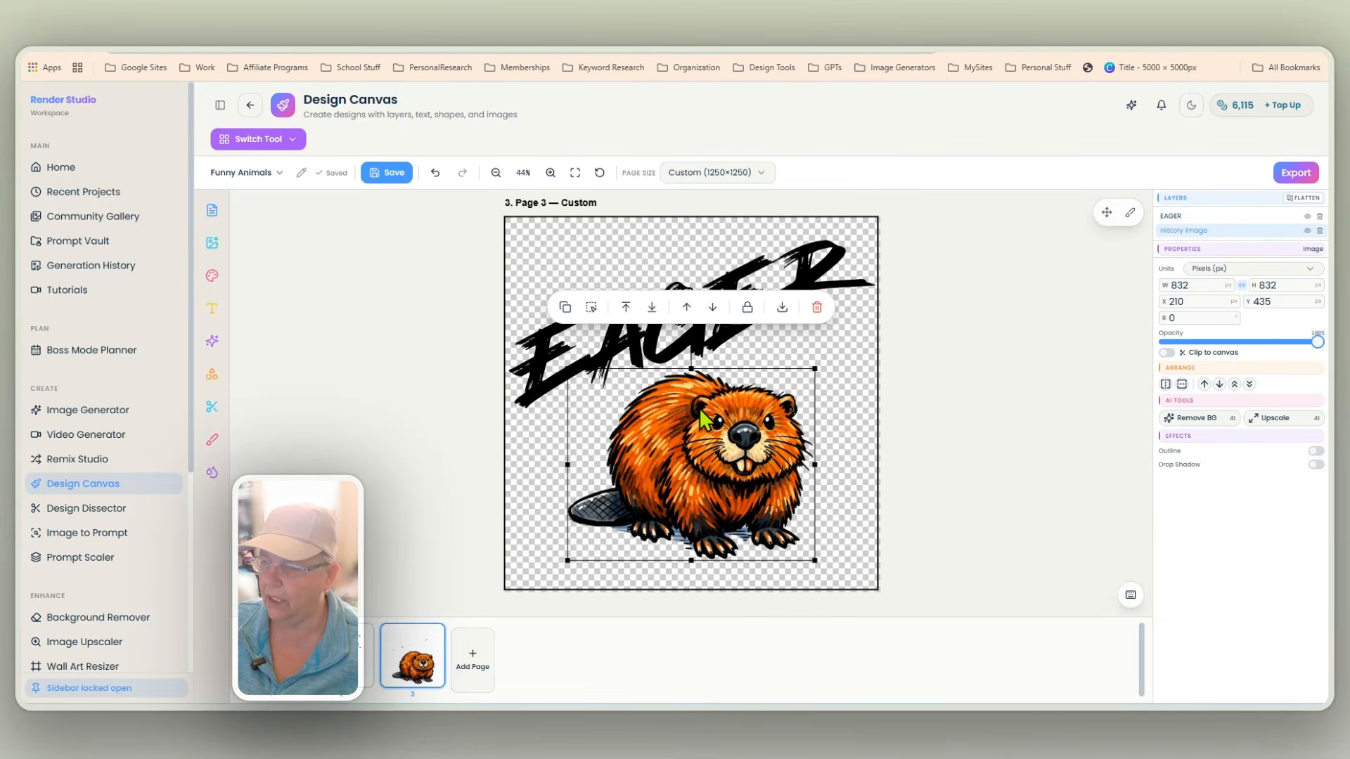
Duplicate the EAGER heading, colour the copy with orange sampled from the beaver (RGB 229, 89, 4) and offset it up-left as a shadow effect
{"action": "left_click", "coordinate": [826, 273]}
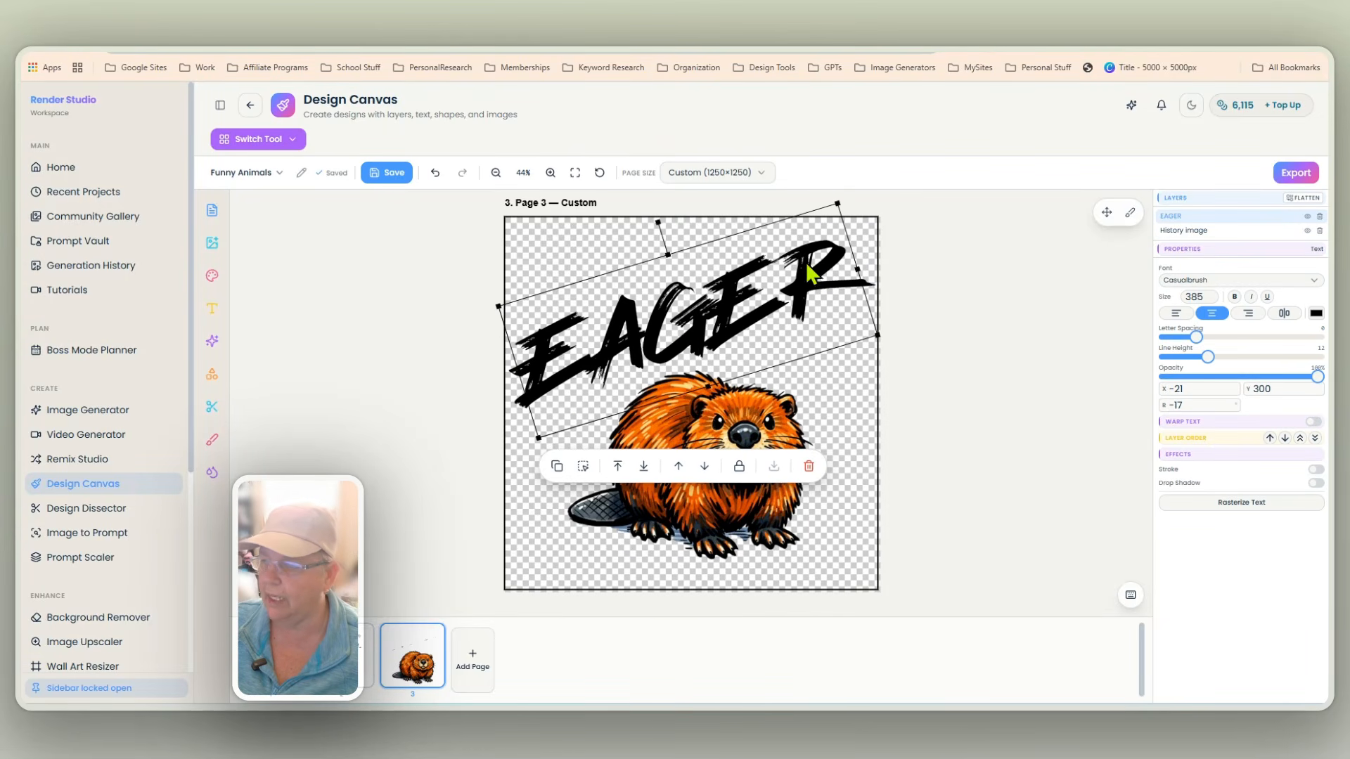
{"action": "left_click", "coordinate": [555, 473]}
{"action": "left_click", "coordinate": [1315, 329]}
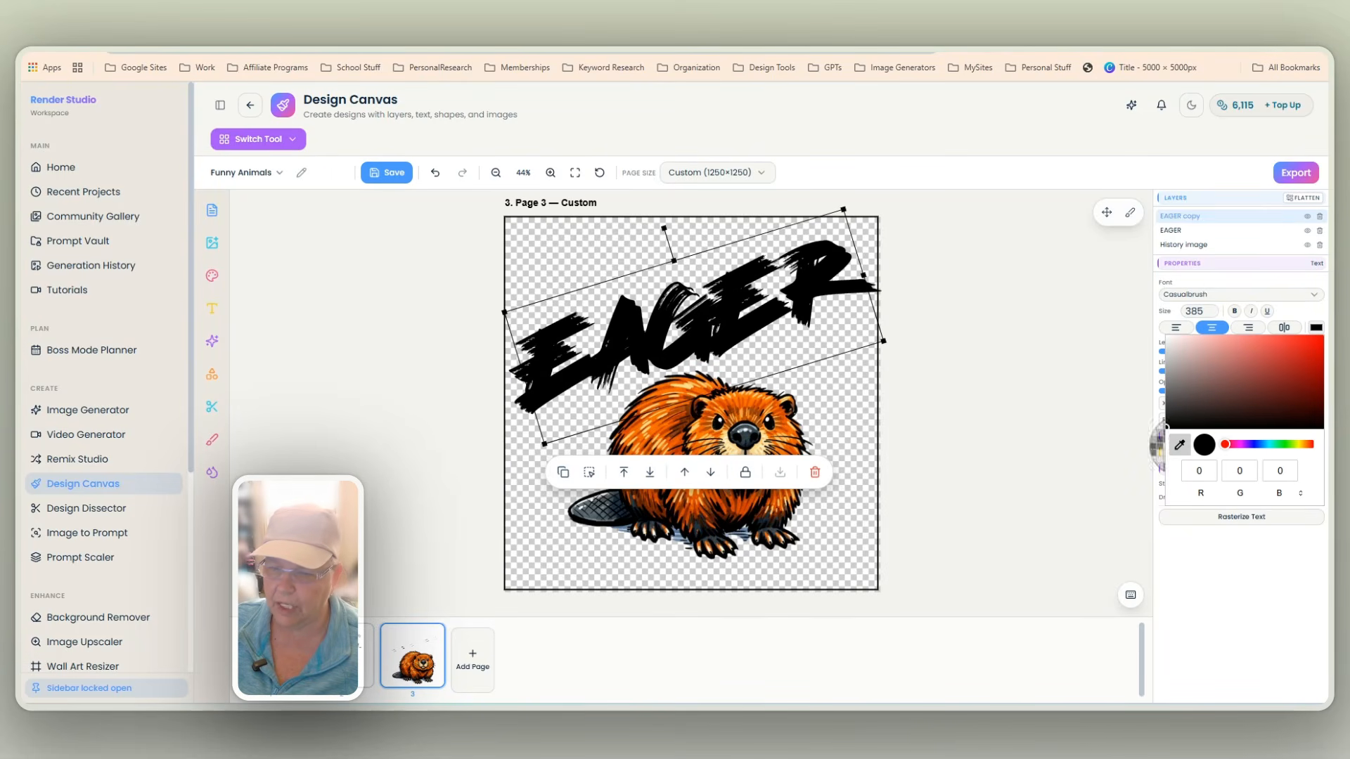
{"action": "left_click", "coordinate": [745, 411]}
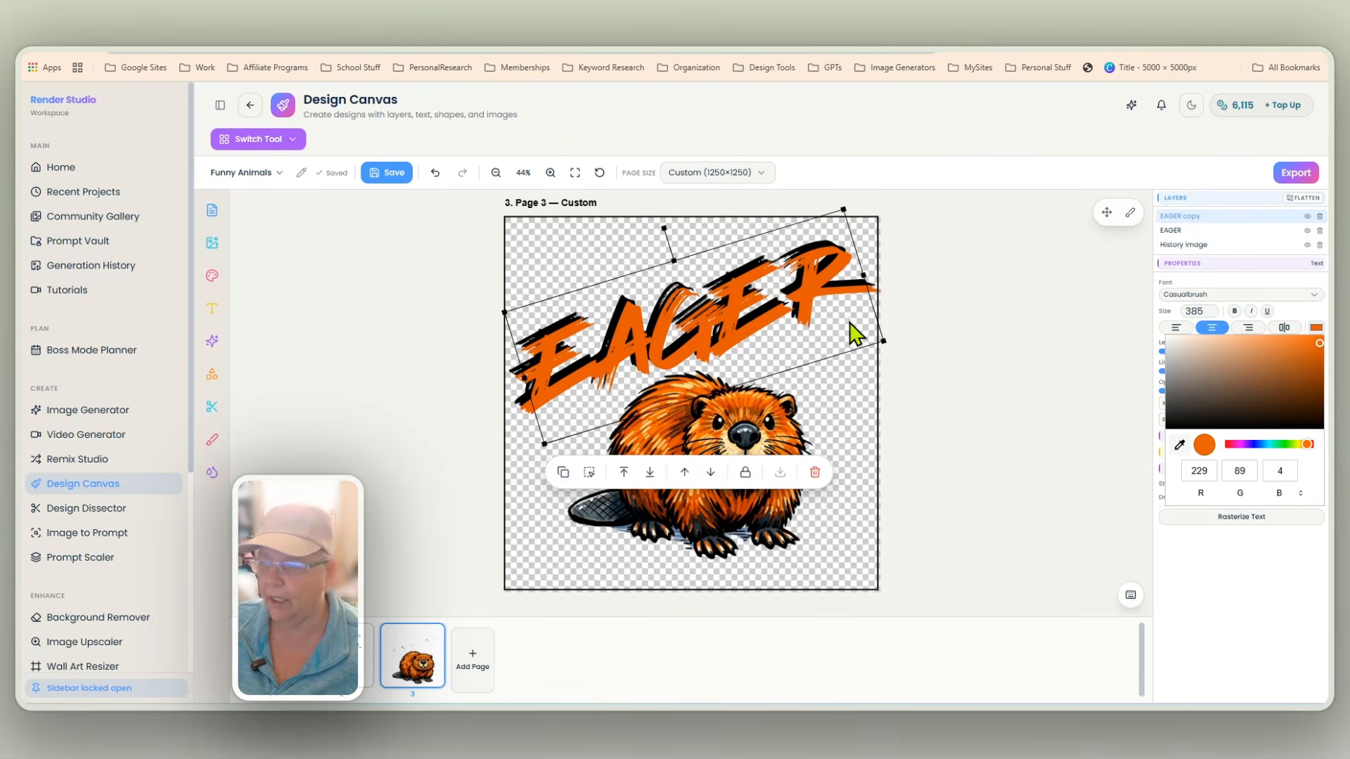
{"action": "left_click", "coordinate": [810, 307]}
{"action": "left_click_drag", "start_coordinate": [810, 307], "coordinate": [778, 314]}
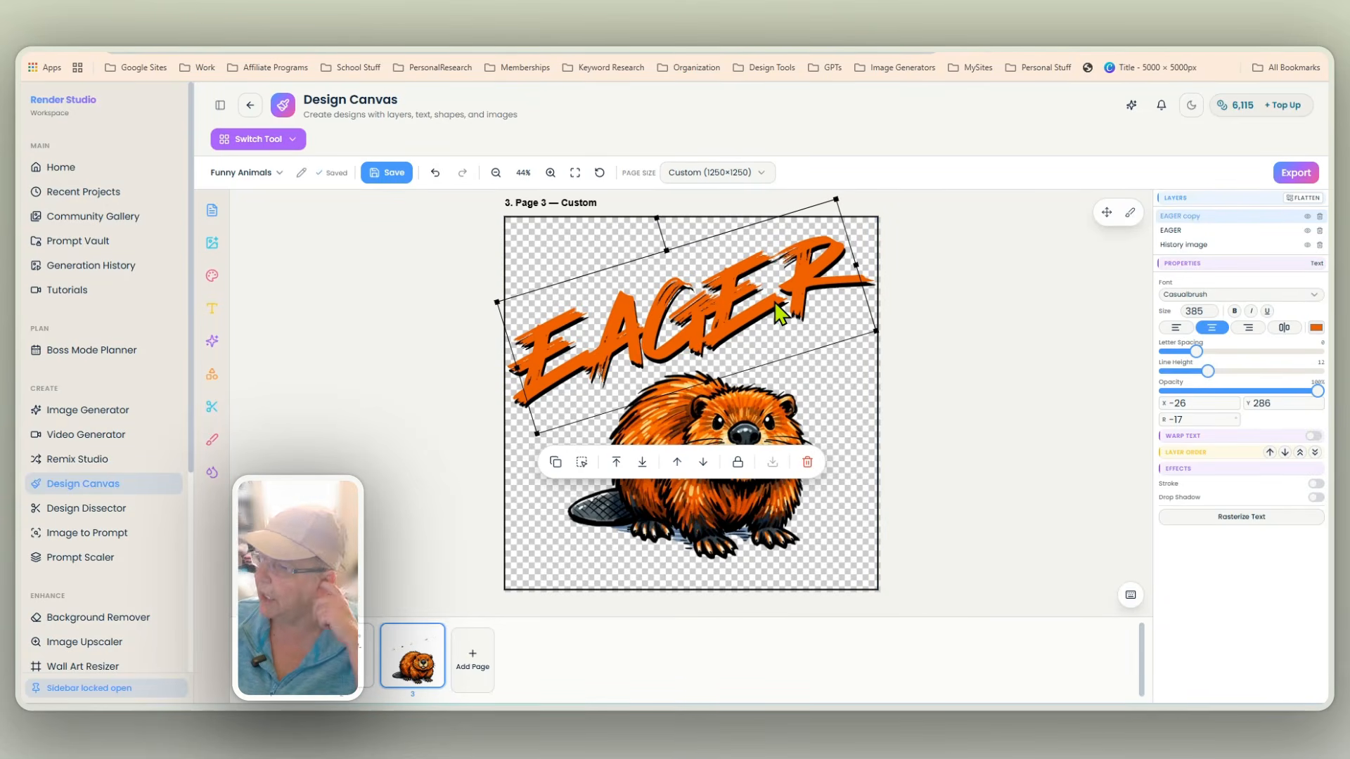
Flatten the orange and black EAGER layers into one image and nudge it into place above the beaver
{"action": "left_click", "coordinate": [910, 397]}
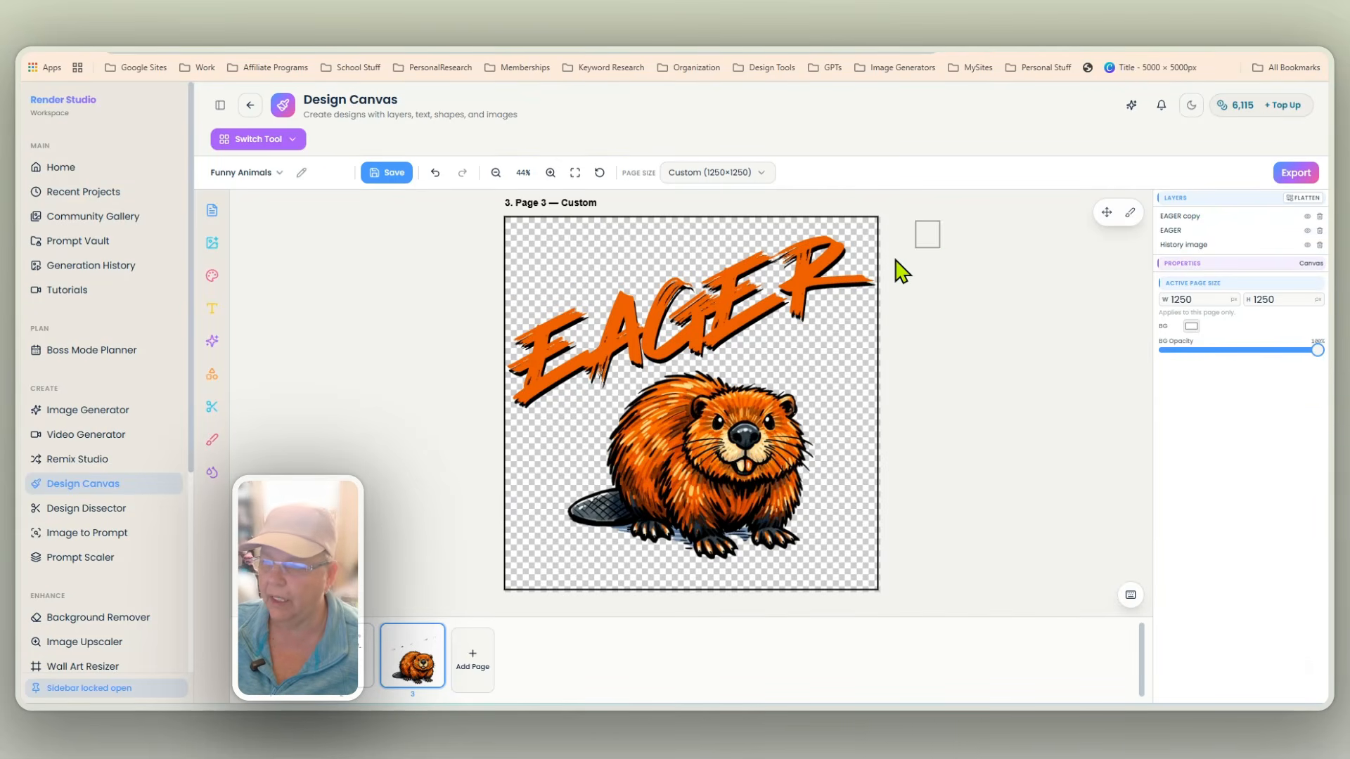
{"action": "key", "text": "ctrl+a"}
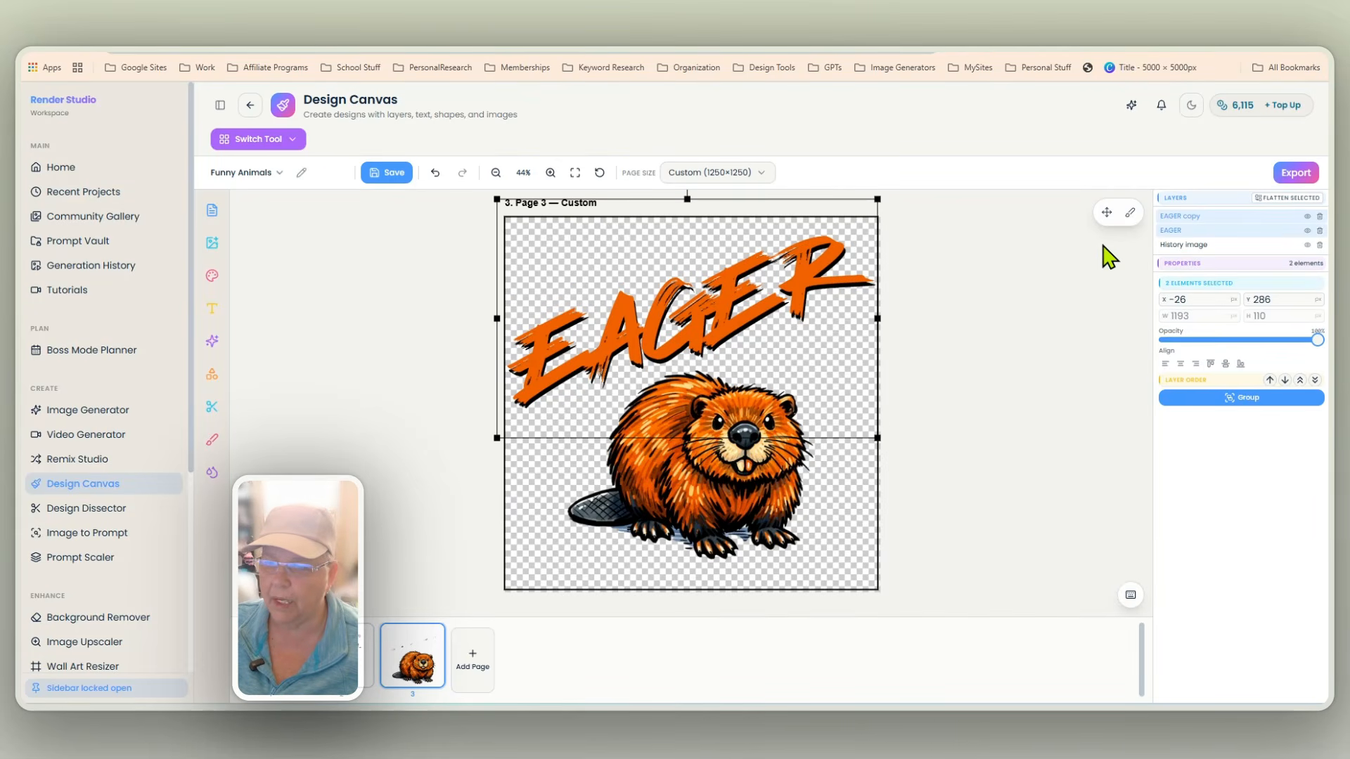
{"action": "left_click", "coordinate": [1274, 198]}
{"action": "left_click", "coordinate": [795, 434]}
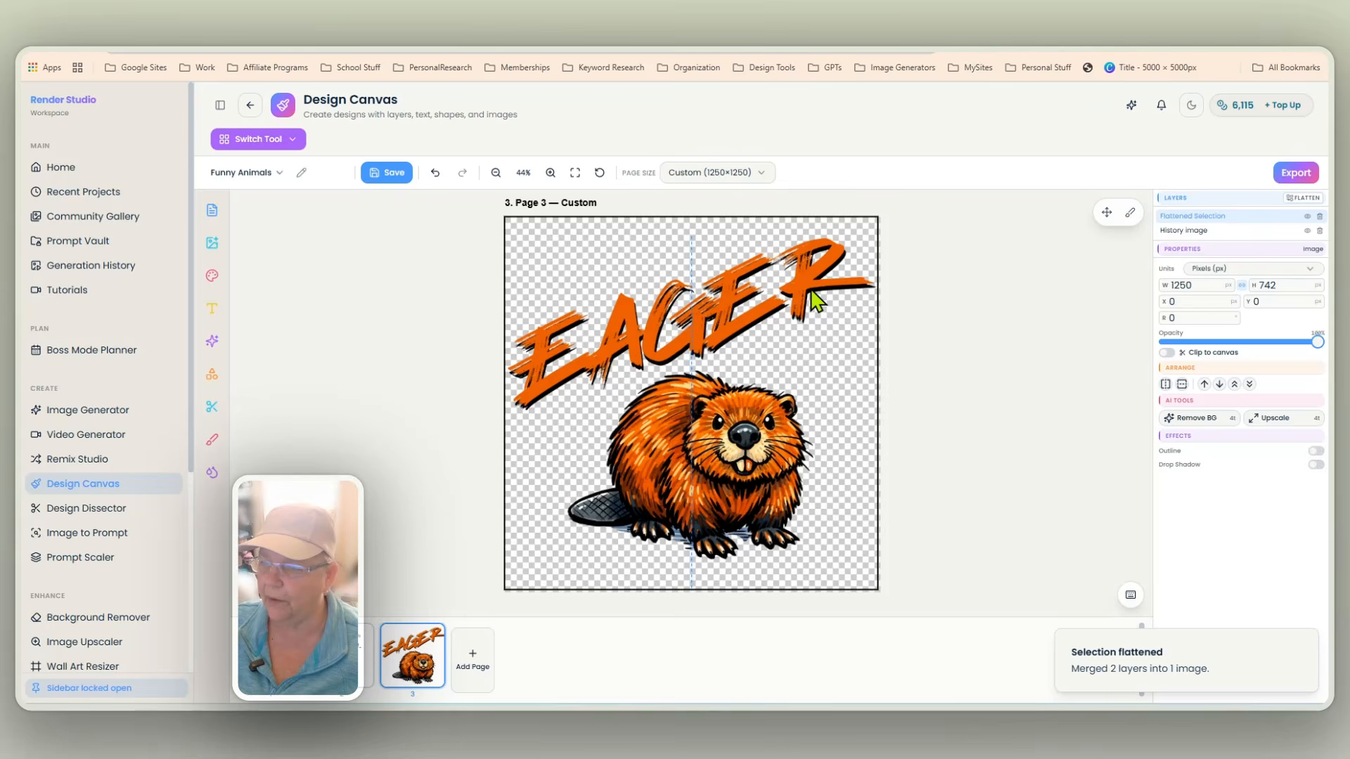
{"action": "left_click_drag", "start_coordinate": [812, 292], "coordinate": [763, 323]}
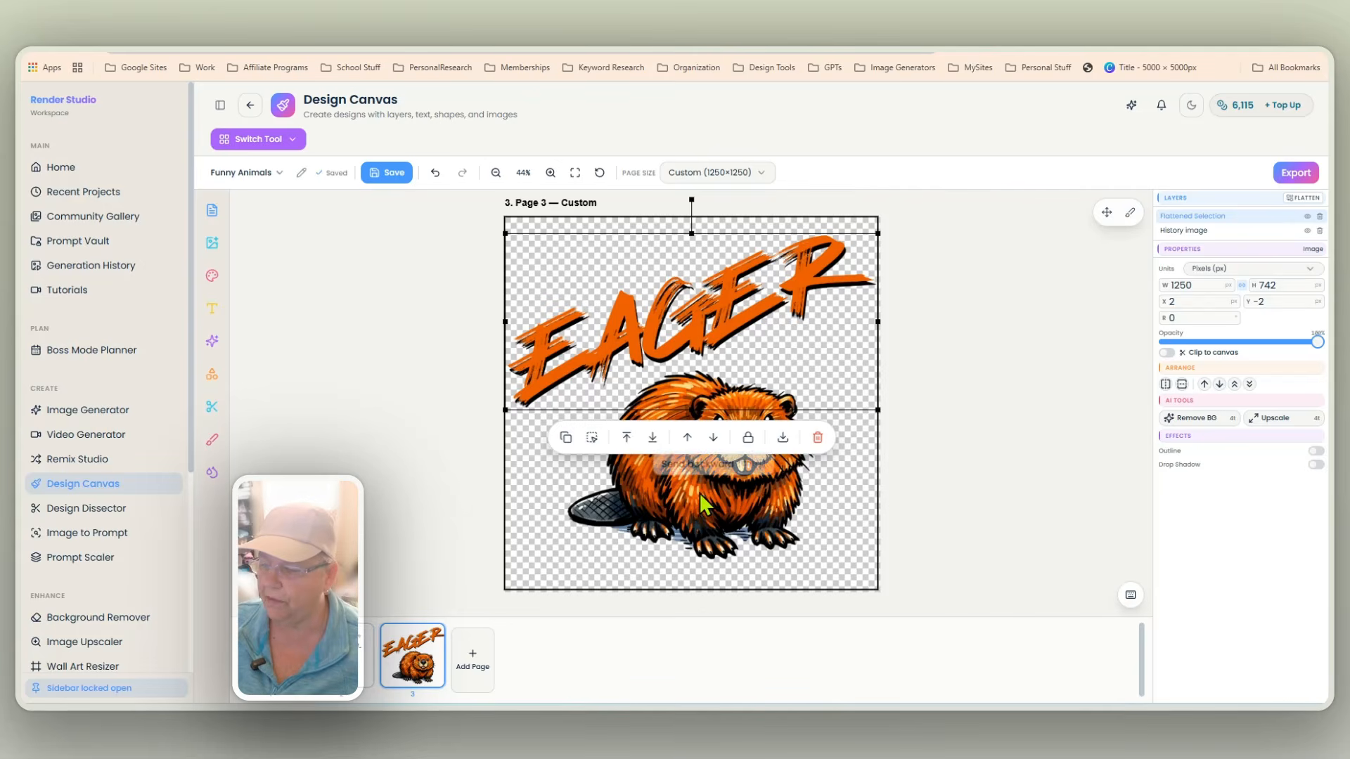
Move the beaver up-left and enlarge it so it fills most of the page beneath EAGER
{"action": "left_click_drag", "start_coordinate": [693, 517], "coordinate": [648, 488]}
{"action": "left_click", "coordinate": [719, 496]}
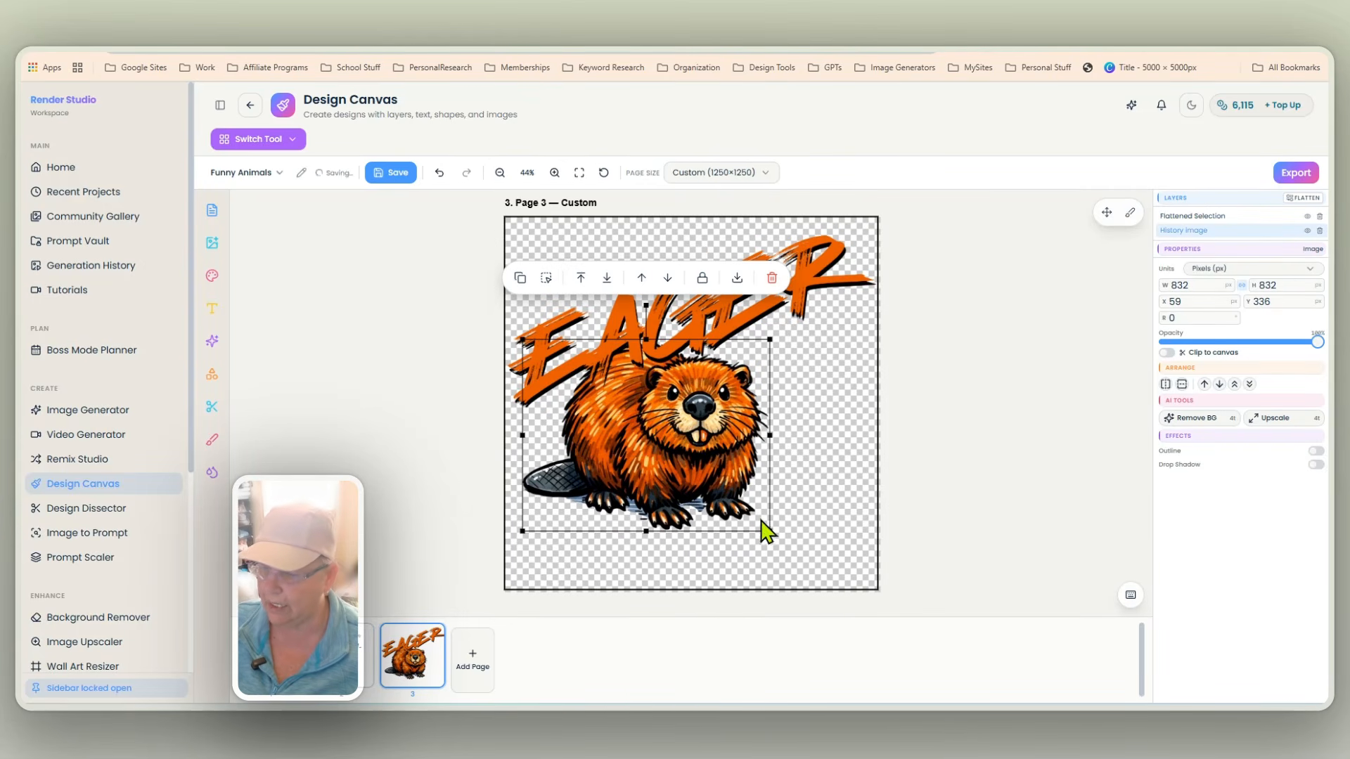
{"action": "left_click_drag", "start_coordinate": [771, 532], "coordinate": [835, 581]}
{"action": "left_click_drag", "start_coordinate": [733, 483], "coordinate": [739, 484]}
{"action": "left_click", "coordinate": [931, 434]}
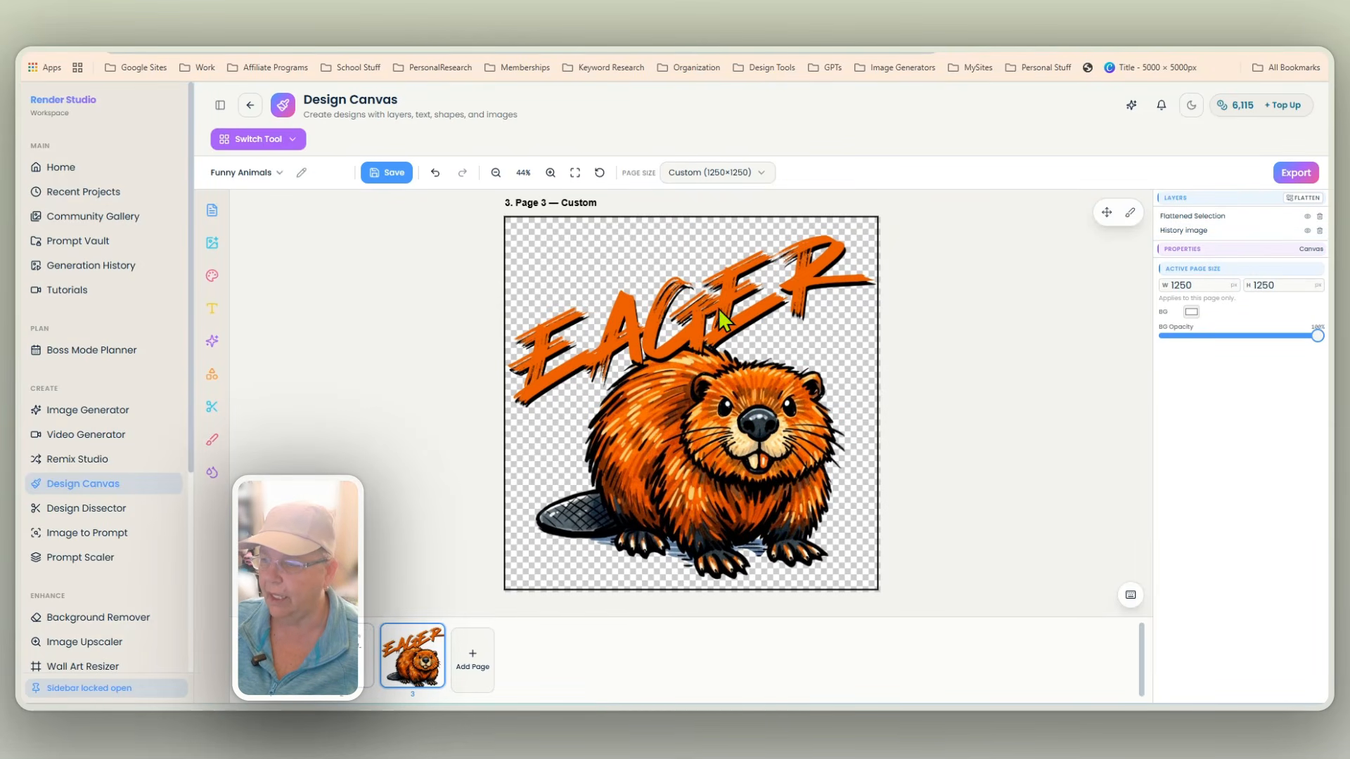
Nudge the EAGER heading slightly up and the beaver slightly left to balance the layout
{"action": "left_click_drag", "start_coordinate": [718, 308], "coordinate": [719, 303]}
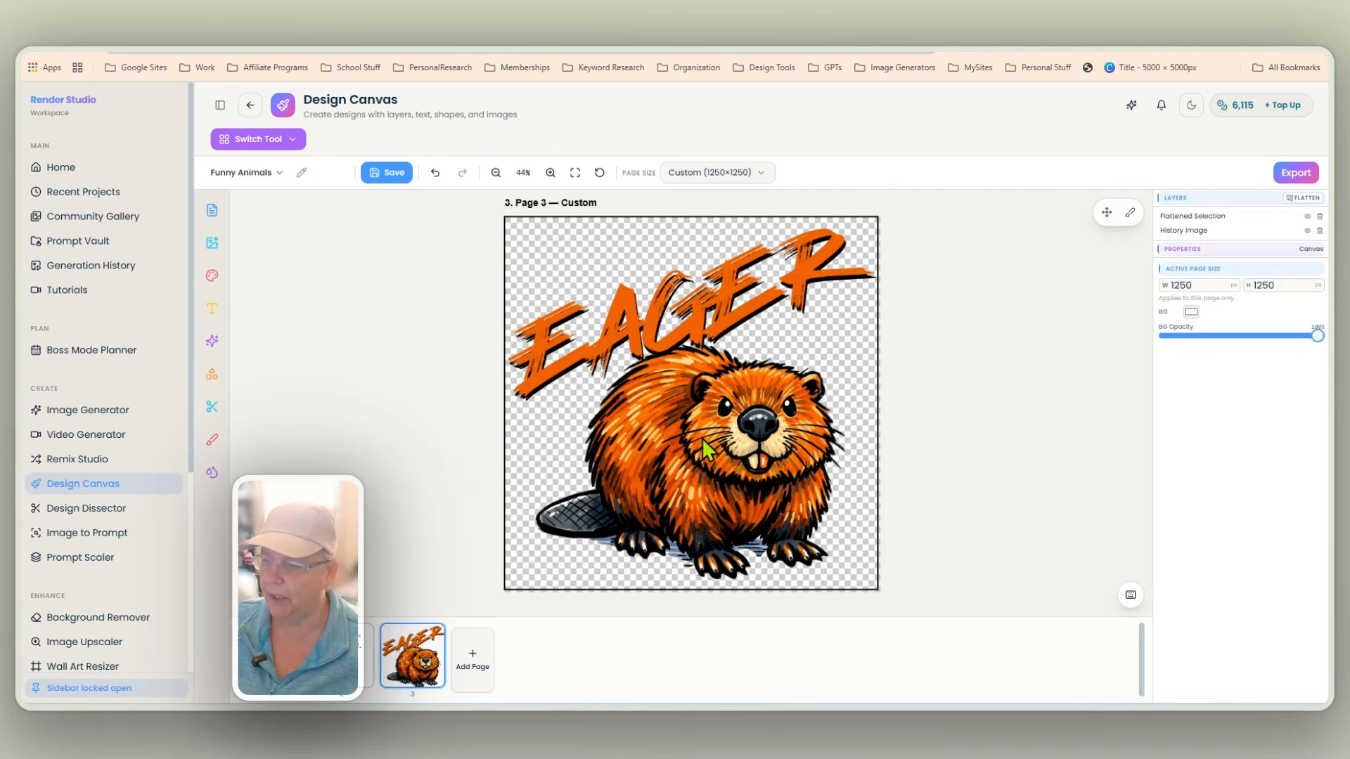
{"action": "left_click_drag", "start_coordinate": [703, 439], "coordinate": [694, 438]}
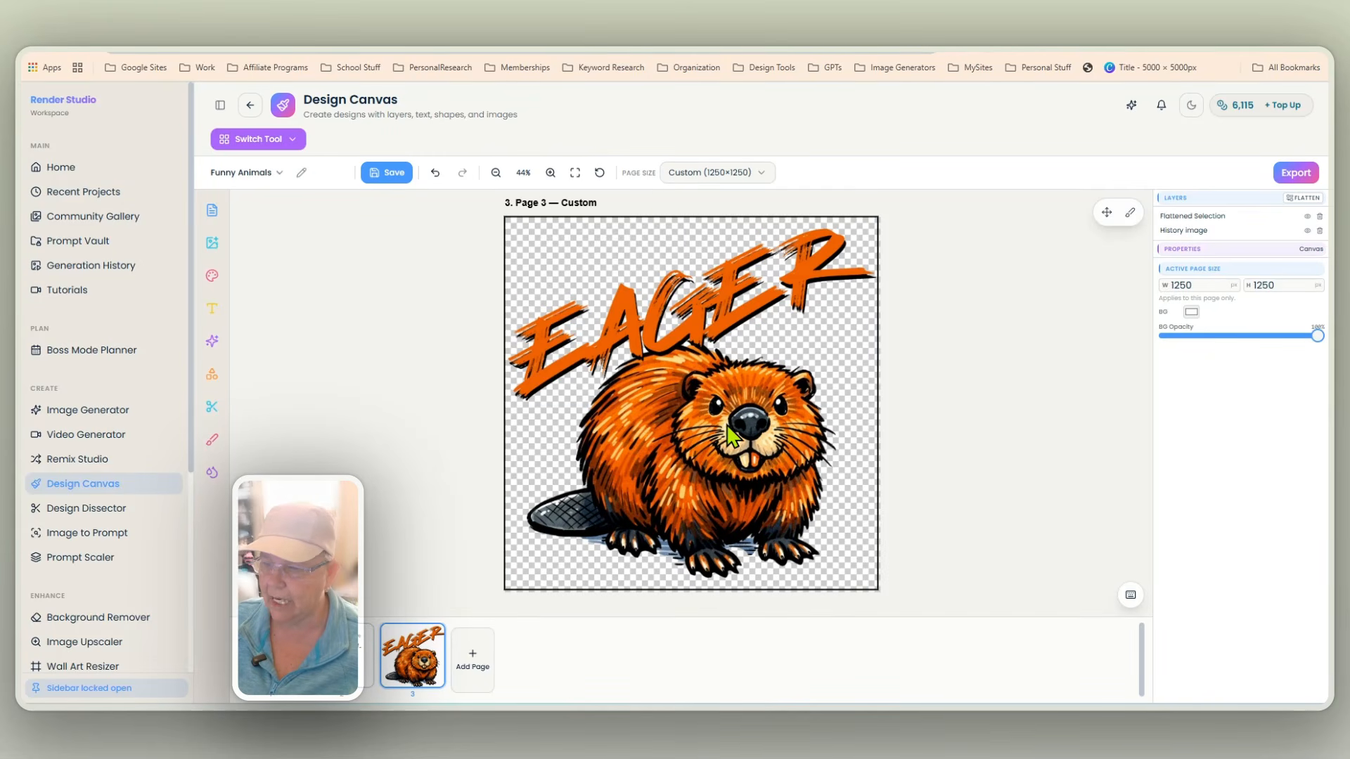
{"action": "left_click_drag", "start_coordinate": [719, 315], "coordinate": [723, 319]}
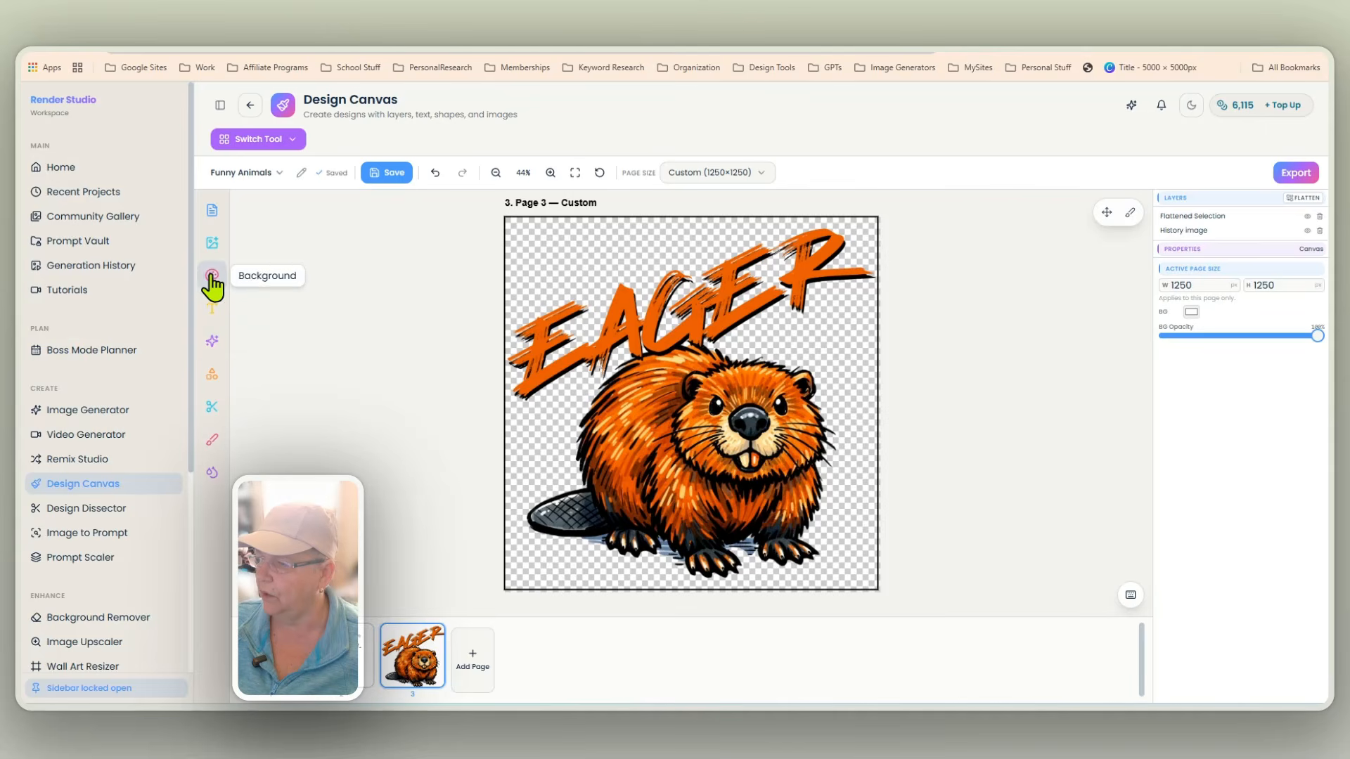
Look through the brushstrokes folder and the other uploaded images, and insert a star outline from the uploads
{"action": "left_click", "coordinate": [212, 244]}
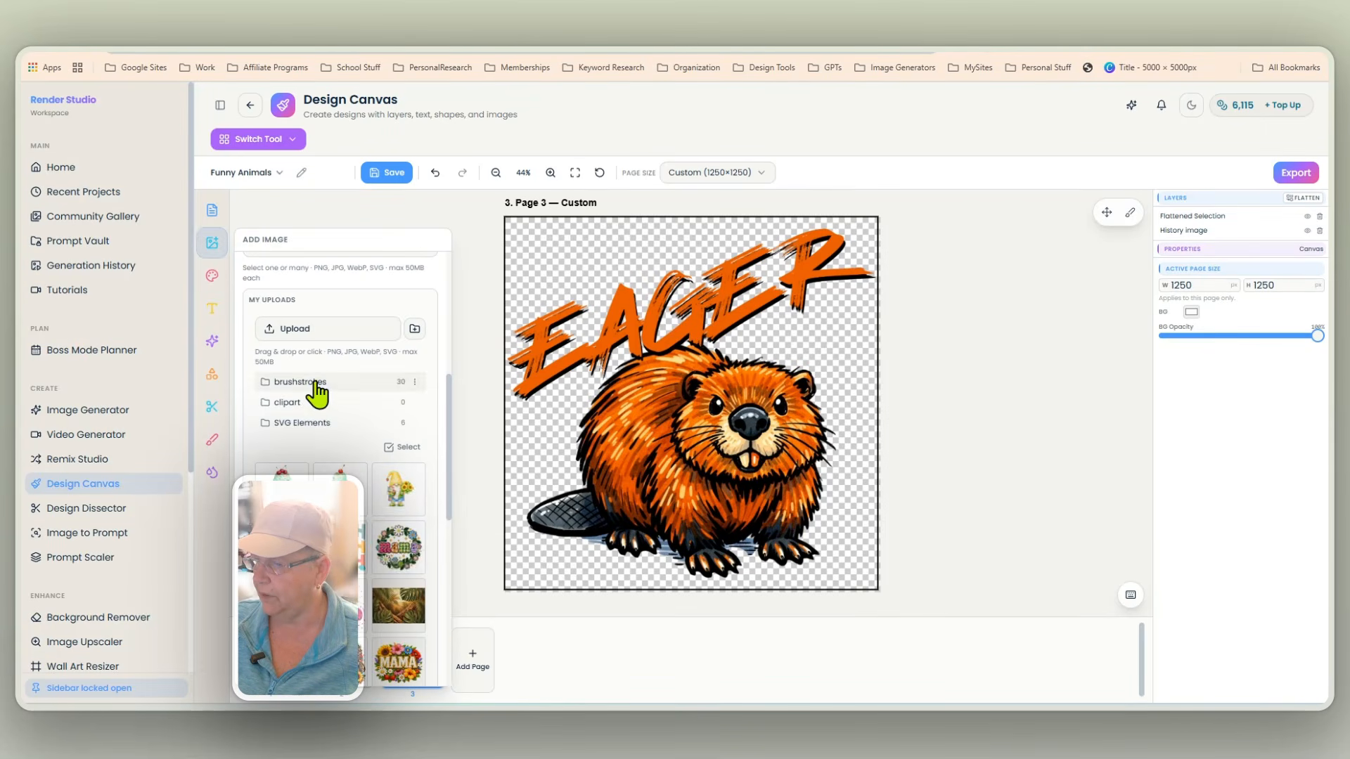
{"action": "left_click", "coordinate": [300, 383]}
{"action": "scroll", "coordinate": [344, 450], "scroll_direction": "down", "scroll_amount": 3}
{"action": "scroll", "coordinate": [349, 465], "scroll_direction": "up", "scroll_amount": 5}
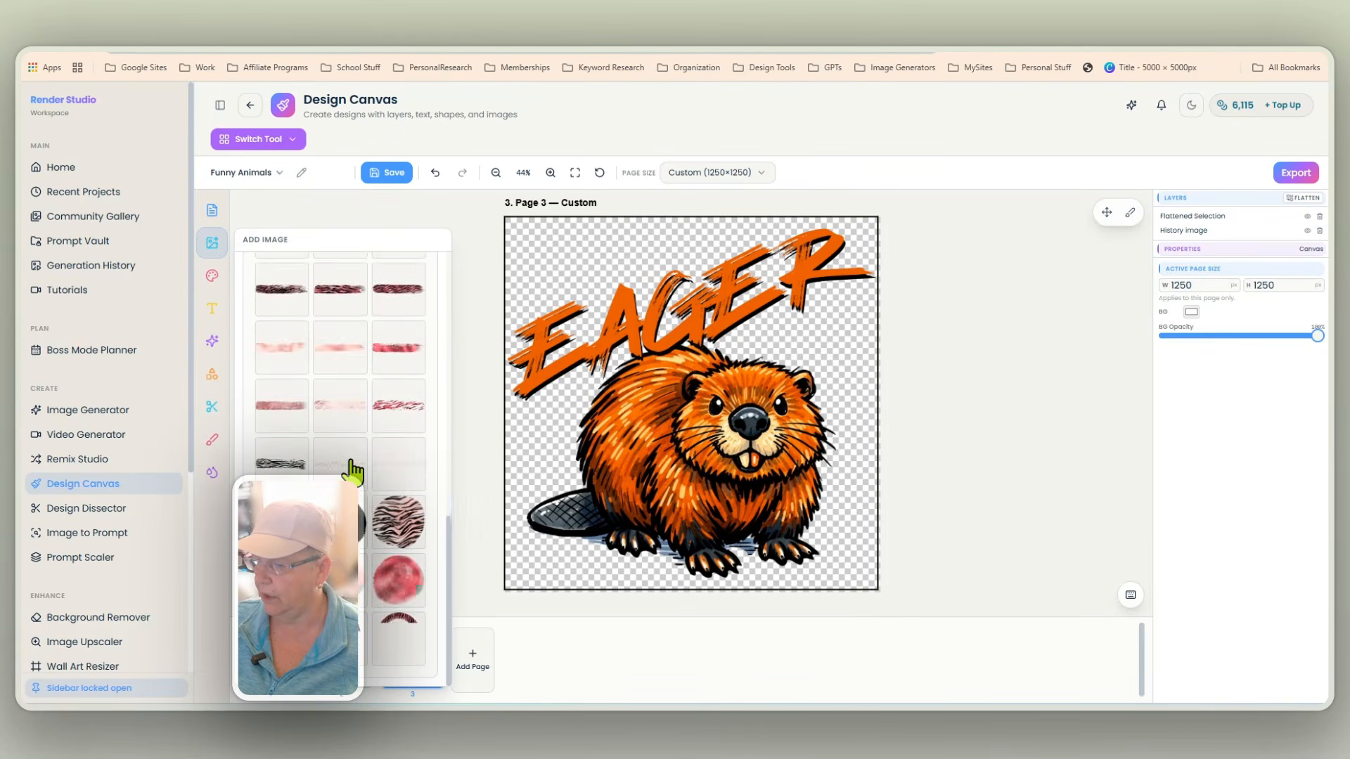
{"action": "left_click", "coordinate": [265, 486]}
{"action": "scroll", "coordinate": [366, 511], "scroll_direction": "down", "scroll_amount": 5}
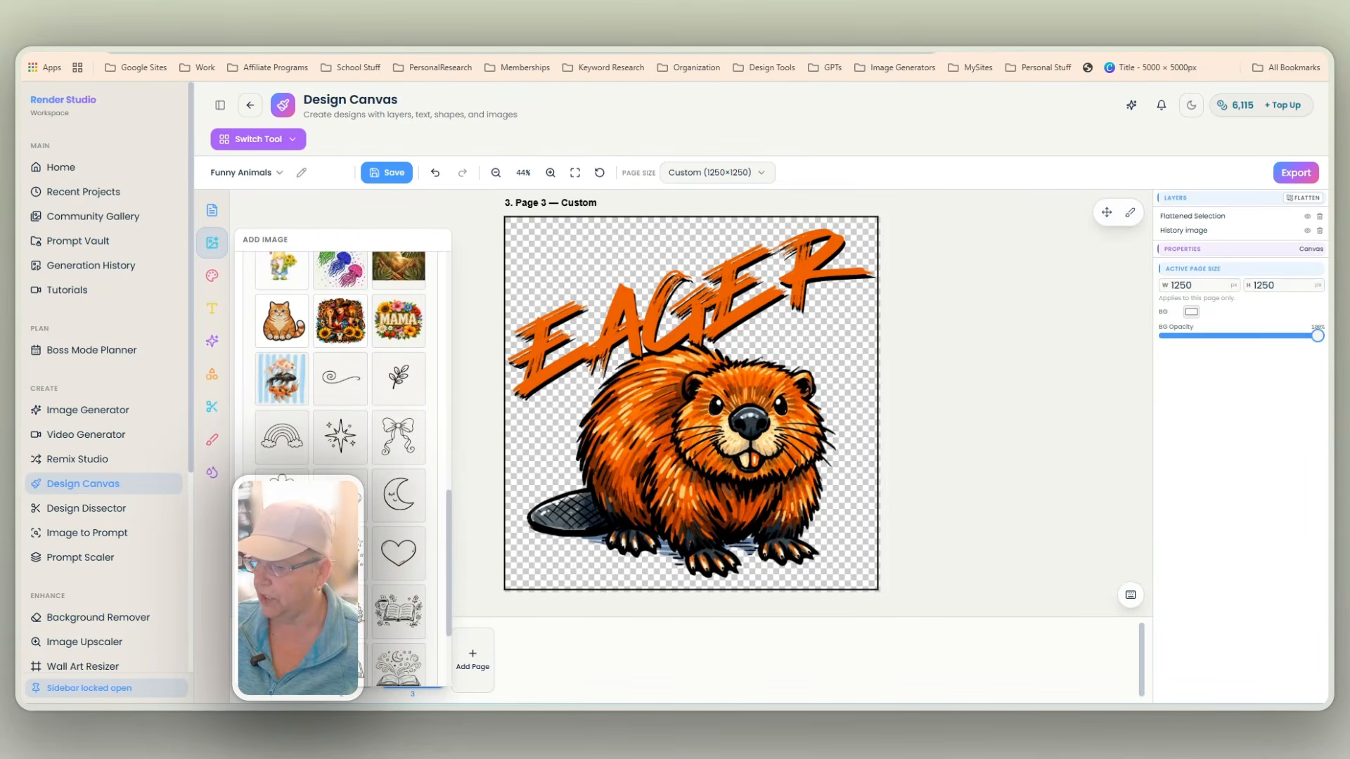
{"action": "left_click", "coordinate": [340, 436]}
Shrink the star to about 280 × 314 px beneath the heading's R and place a duplicate left of the beaver
{"action": "left_click_drag", "start_coordinate": [694, 354], "coordinate": [811, 321]}
{"action": "left_click_drag", "start_coordinate": [864, 415], "coordinate": [801, 363]}
{"action": "left_click_drag", "start_coordinate": [787, 338], "coordinate": [549, 440]}
{"action": "left_click", "coordinate": [689, 250]}
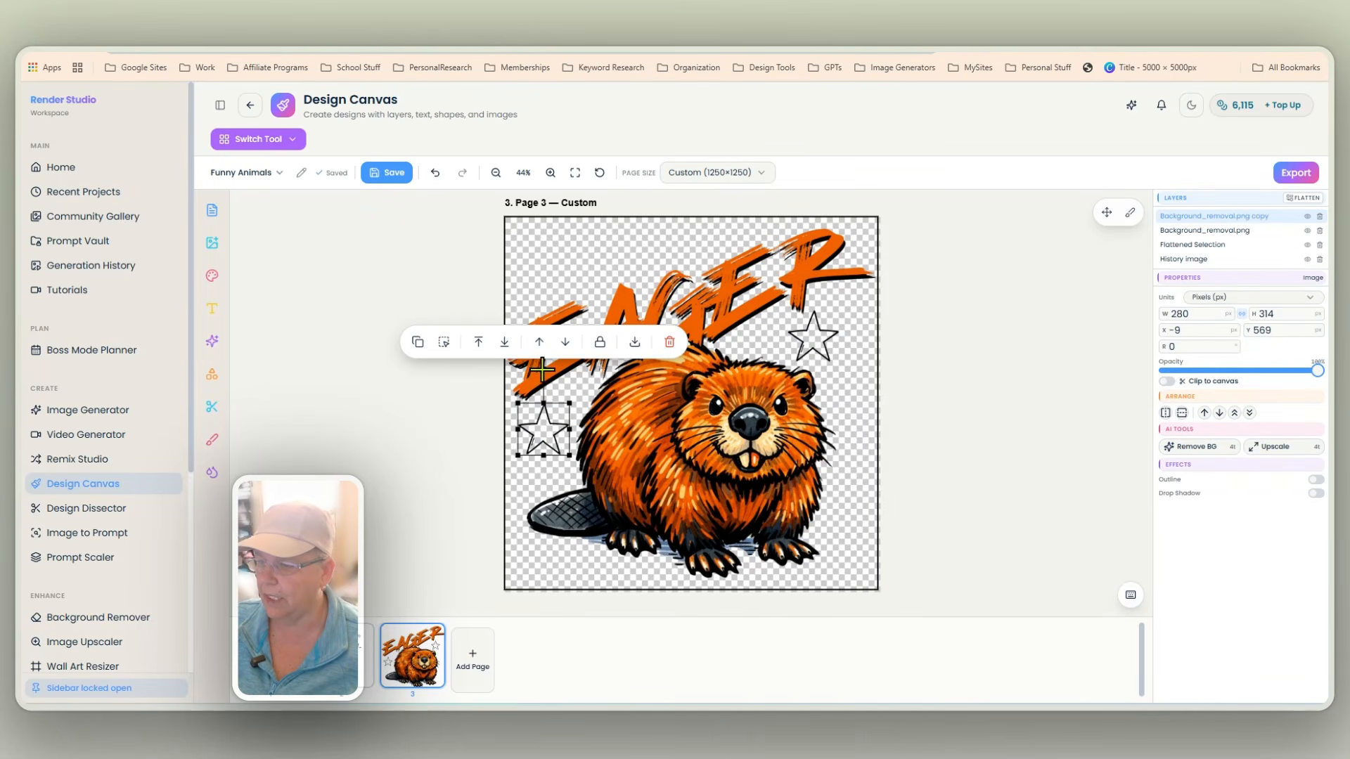
Rotate the left star to about -15 degrees and lower it slightly, and rotate the right star to about 33 degrees
{"action": "left_click_drag", "start_coordinate": [544, 386], "coordinate": [526, 367]}
{"action": "left_click_drag", "start_coordinate": [556, 450], "coordinate": [554, 462]}
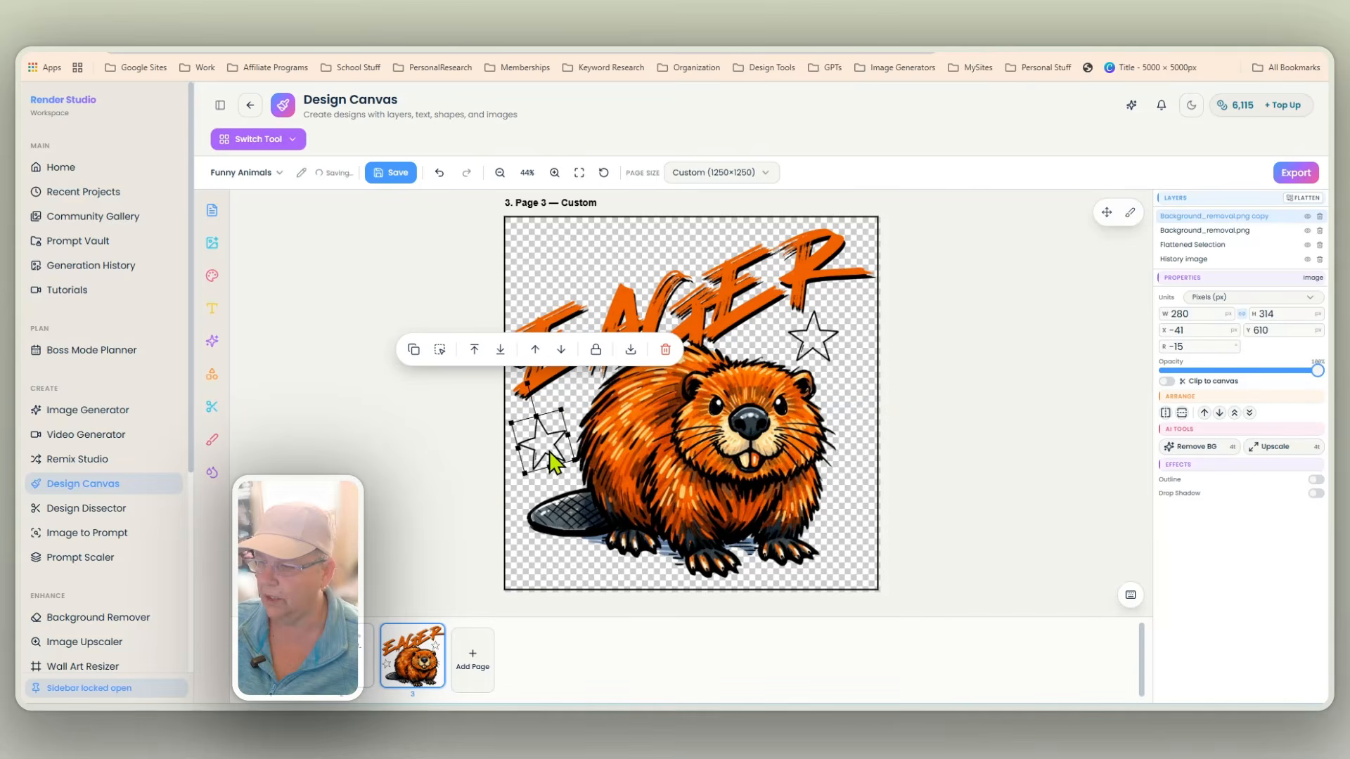
{"action": "left_click", "coordinate": [832, 343]}
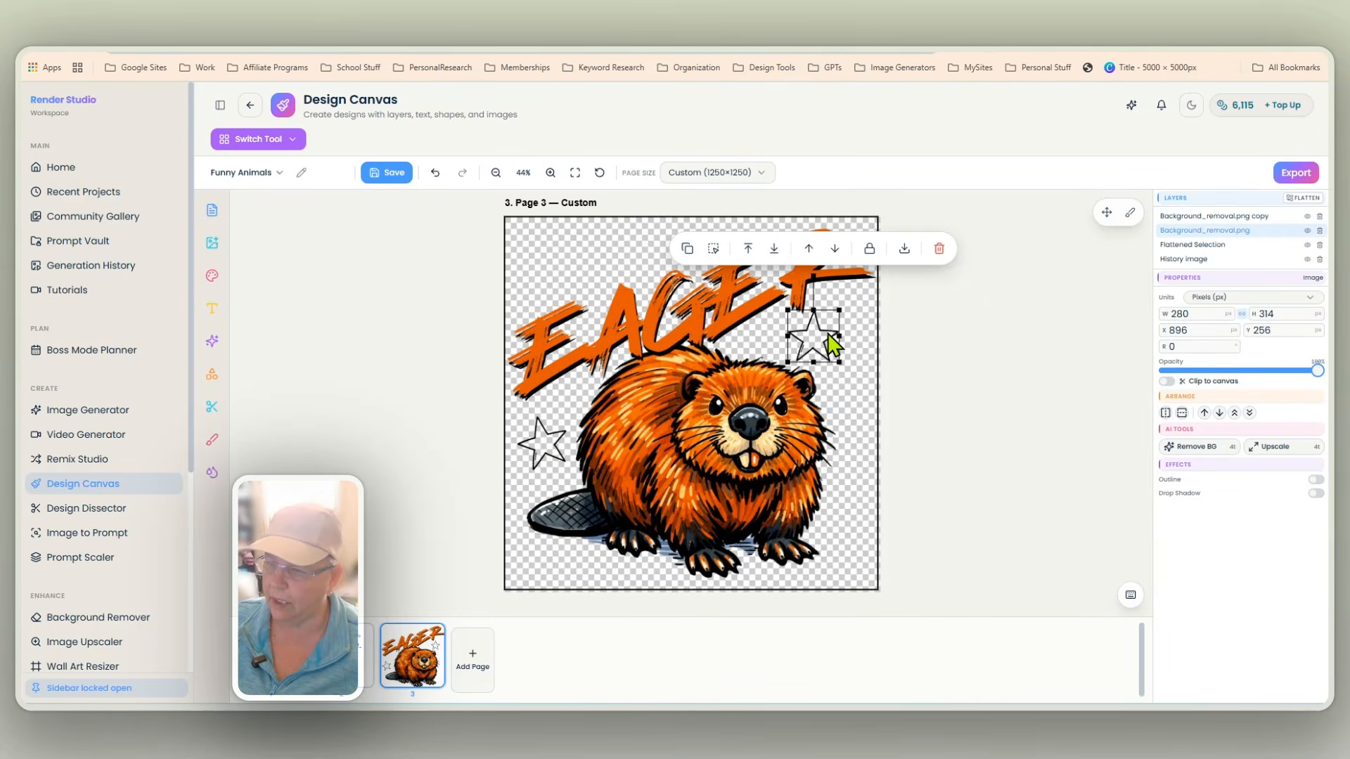
{"action": "left_click_drag", "start_coordinate": [837, 314], "coordinate": [849, 332]}
Give the right star a light red outline effect about 14 px wide and nudge it slightly down-right
{"action": "left_click", "coordinate": [1314, 479]}
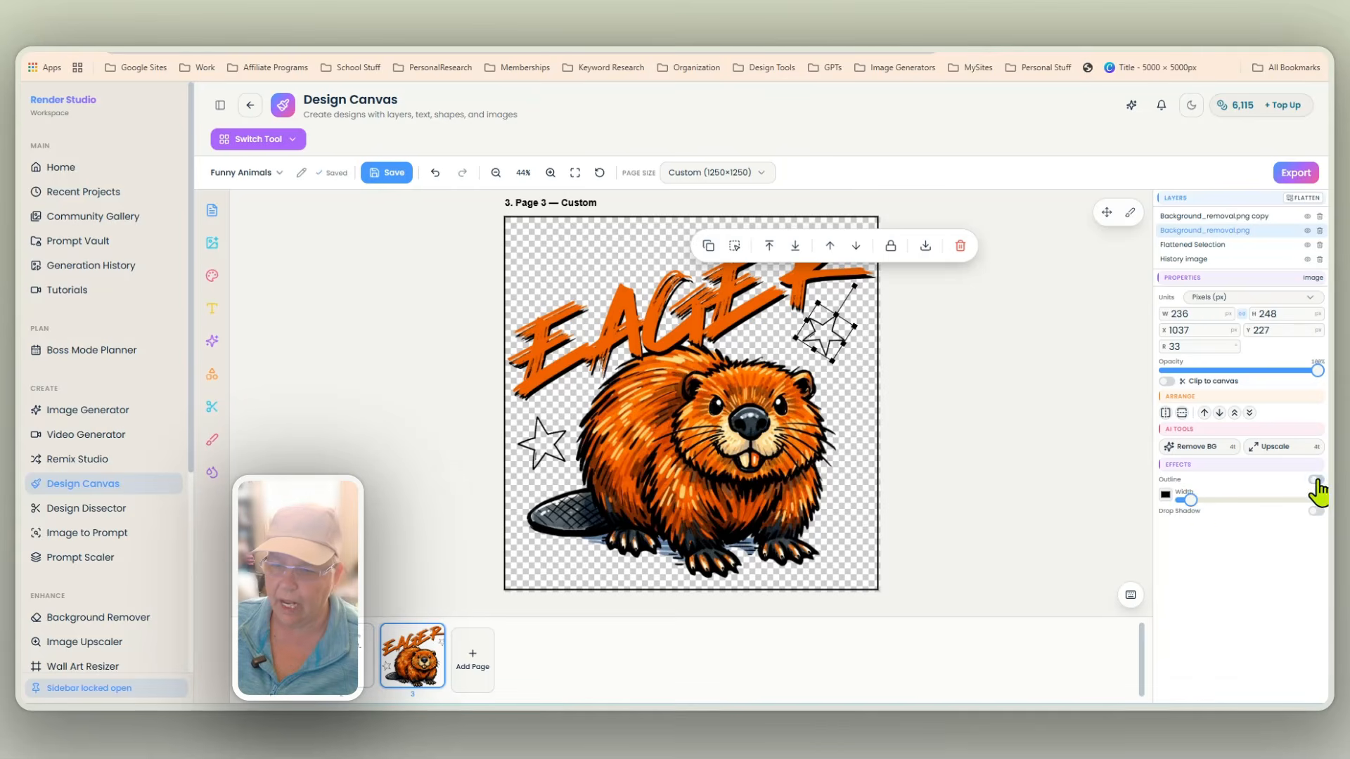
{"action": "left_click", "coordinate": [1164, 494]}
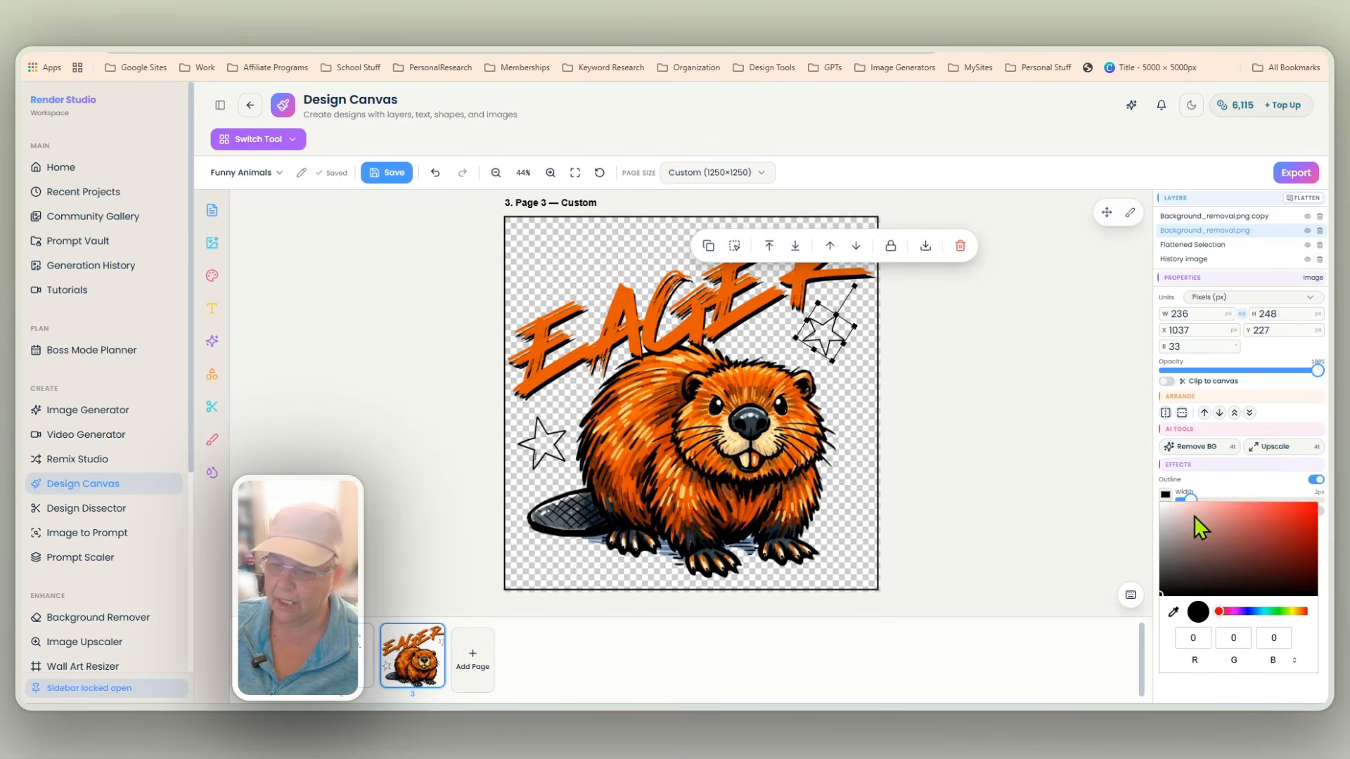
{"action": "left_click", "coordinate": [1241, 509]}
{"action": "left_click", "coordinate": [1232, 498]}
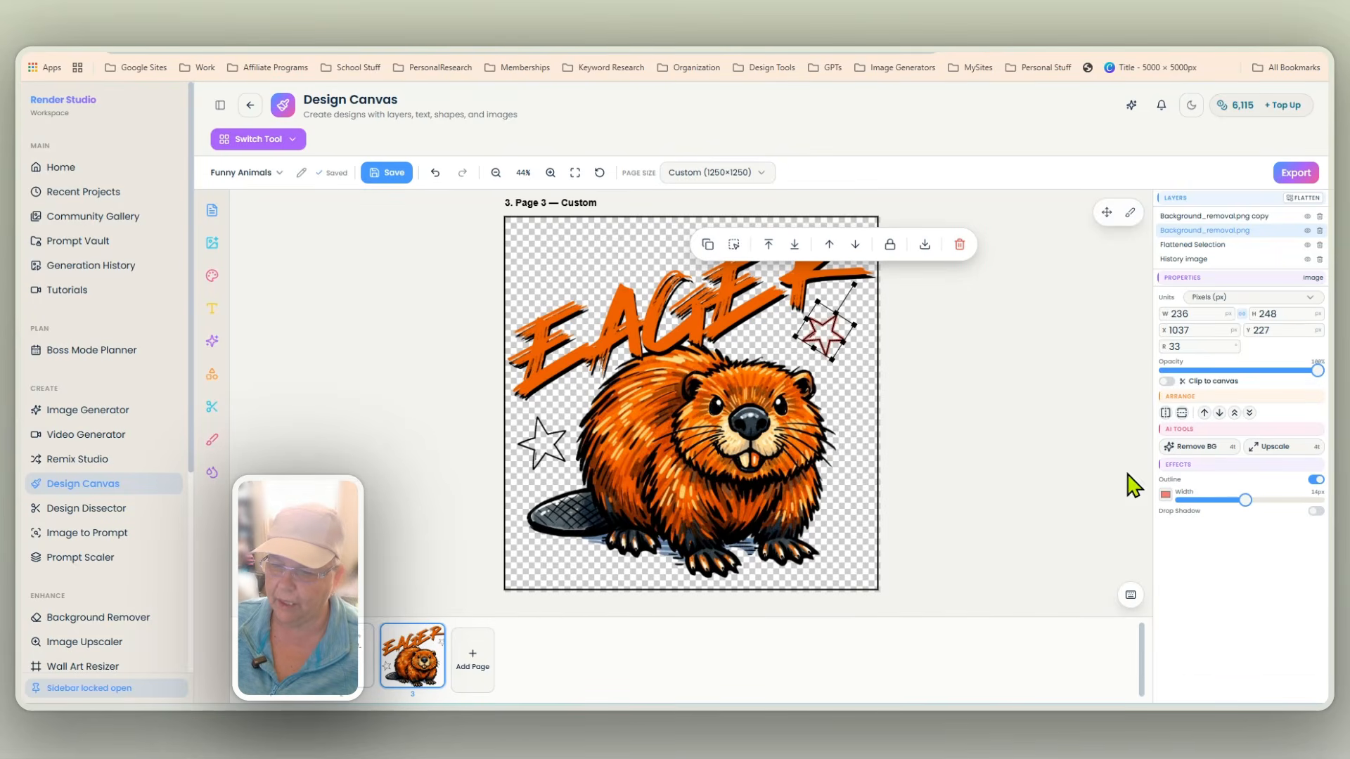
{"action": "left_click", "coordinate": [835, 355]}
{"action": "left_click_drag", "start_coordinate": [835, 352], "coordinate": [840, 356]}
{"action": "scroll", "coordinate": [839, 356], "scroll_direction": "up", "scroll_amount": 7}
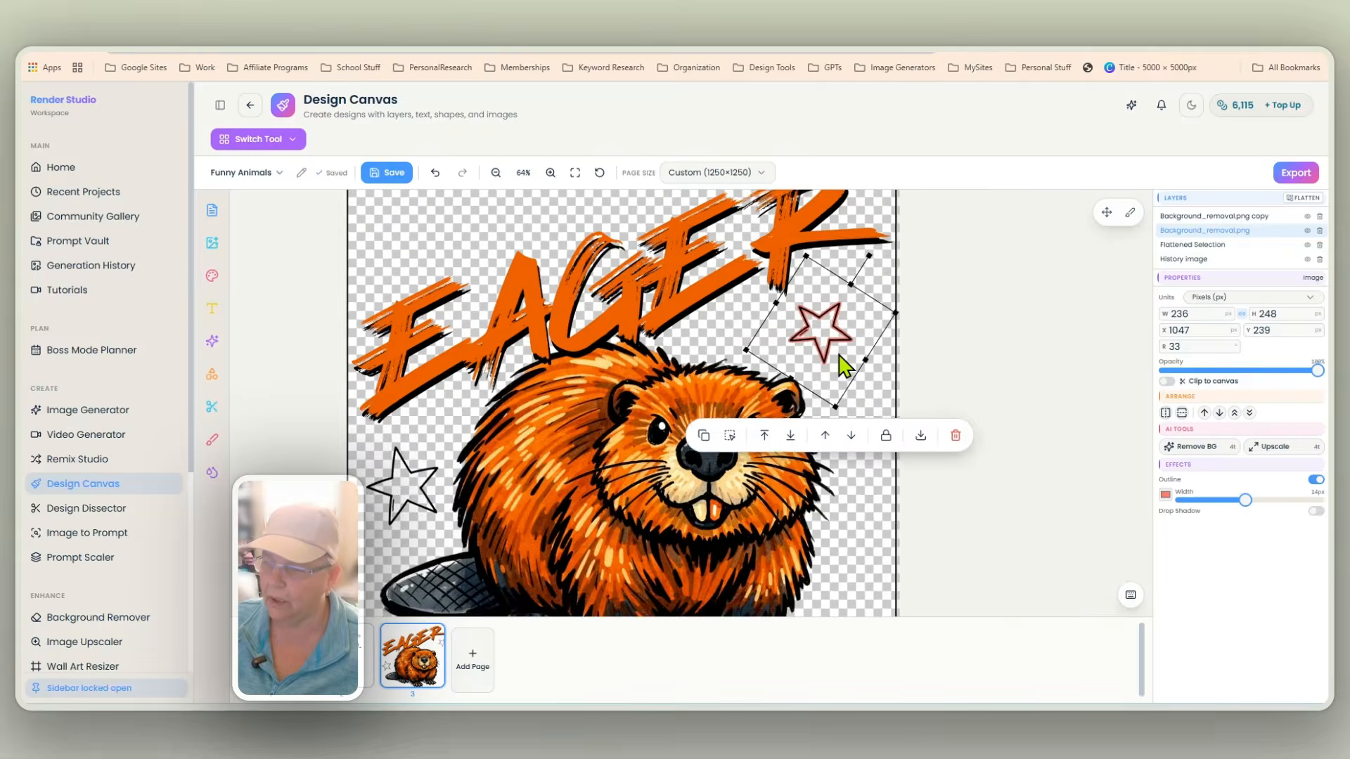
{"action": "scroll", "coordinate": [839, 355], "scroll_direction": "up", "scroll_amount": 5}
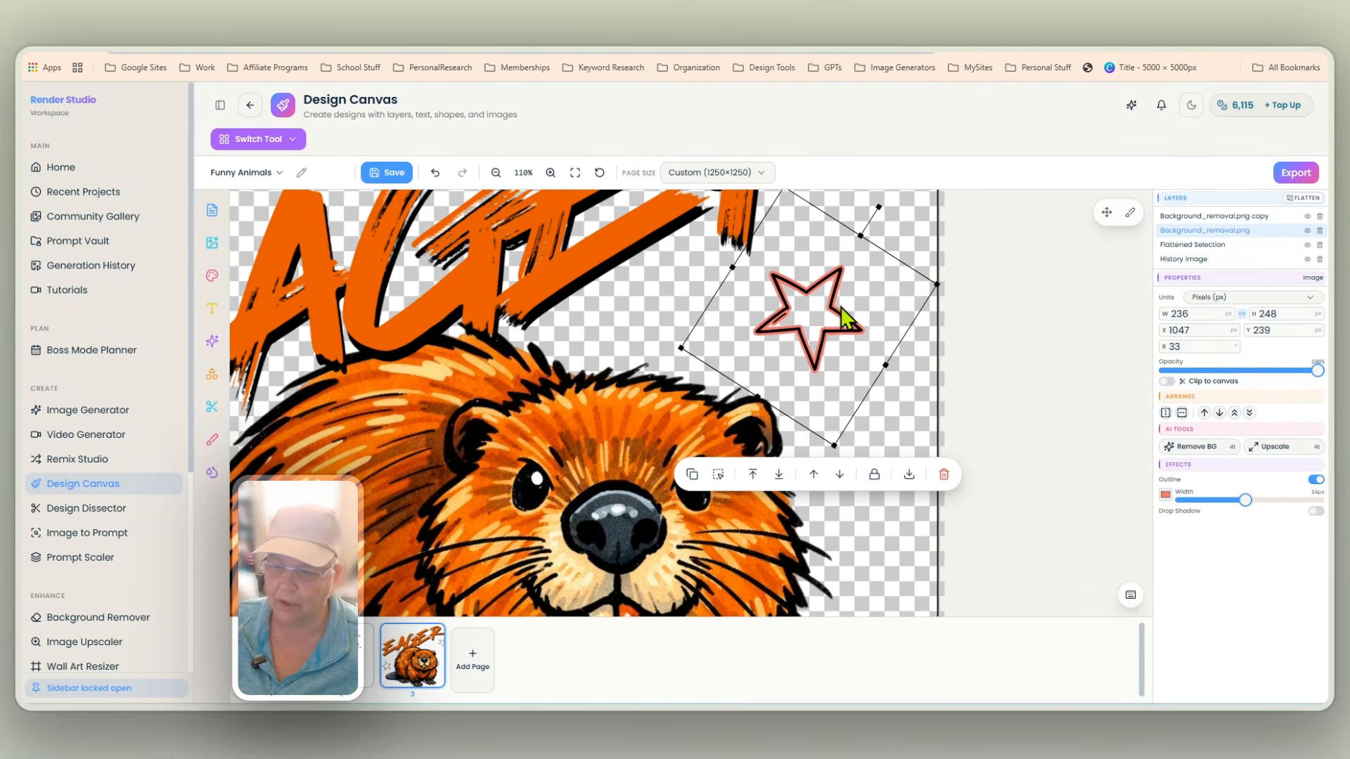
Reduce the right star's outline width to 12 px and recolour the outline bright yellow
{"action": "mouse_move", "coordinate": [1246, 500]}
{"action": "left_mouse_down"}
{"action": "mouse_move", "coordinate": [1265, 499]}
{"action": "mouse_move", "coordinate": [1235, 500]}
{"action": "left_mouse_up"}
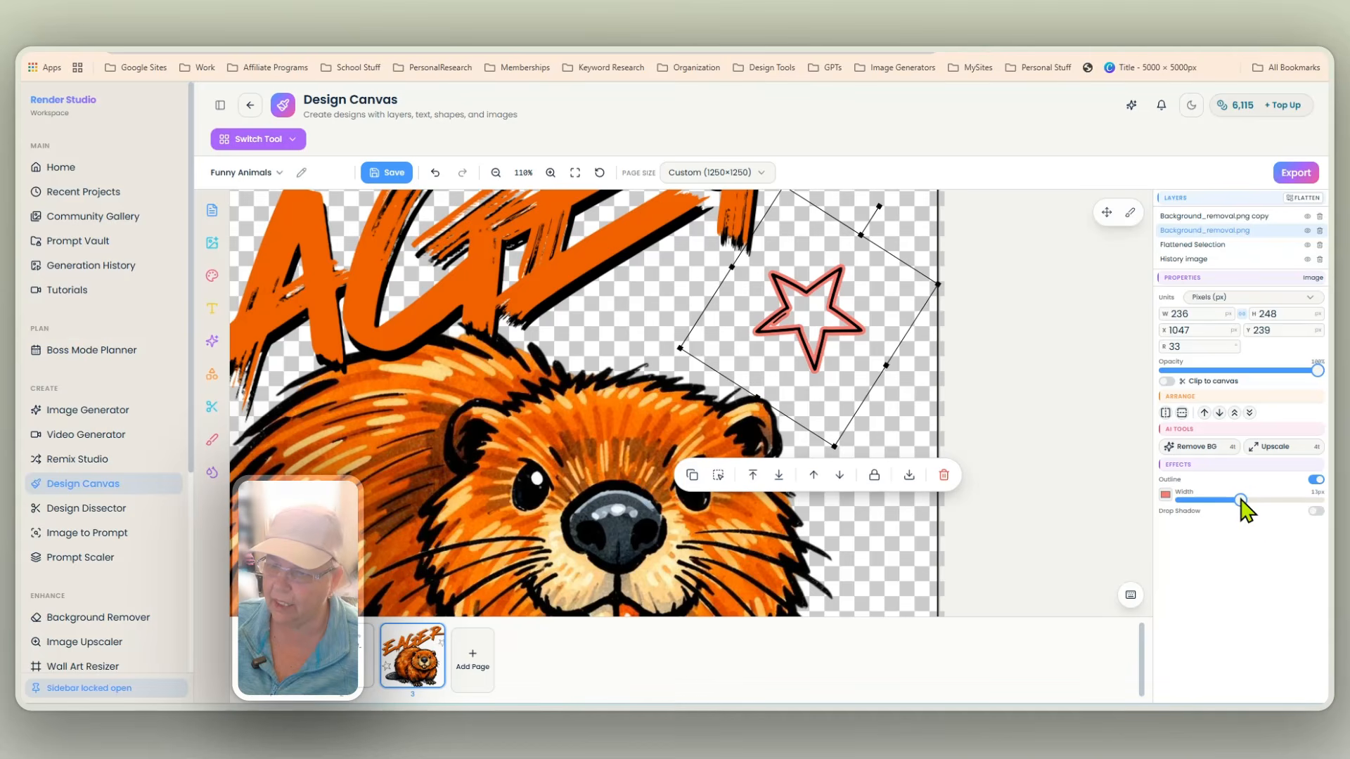
{"action": "left_click", "coordinate": [1165, 494]}
{"action": "left_click", "coordinate": [1292, 610]}
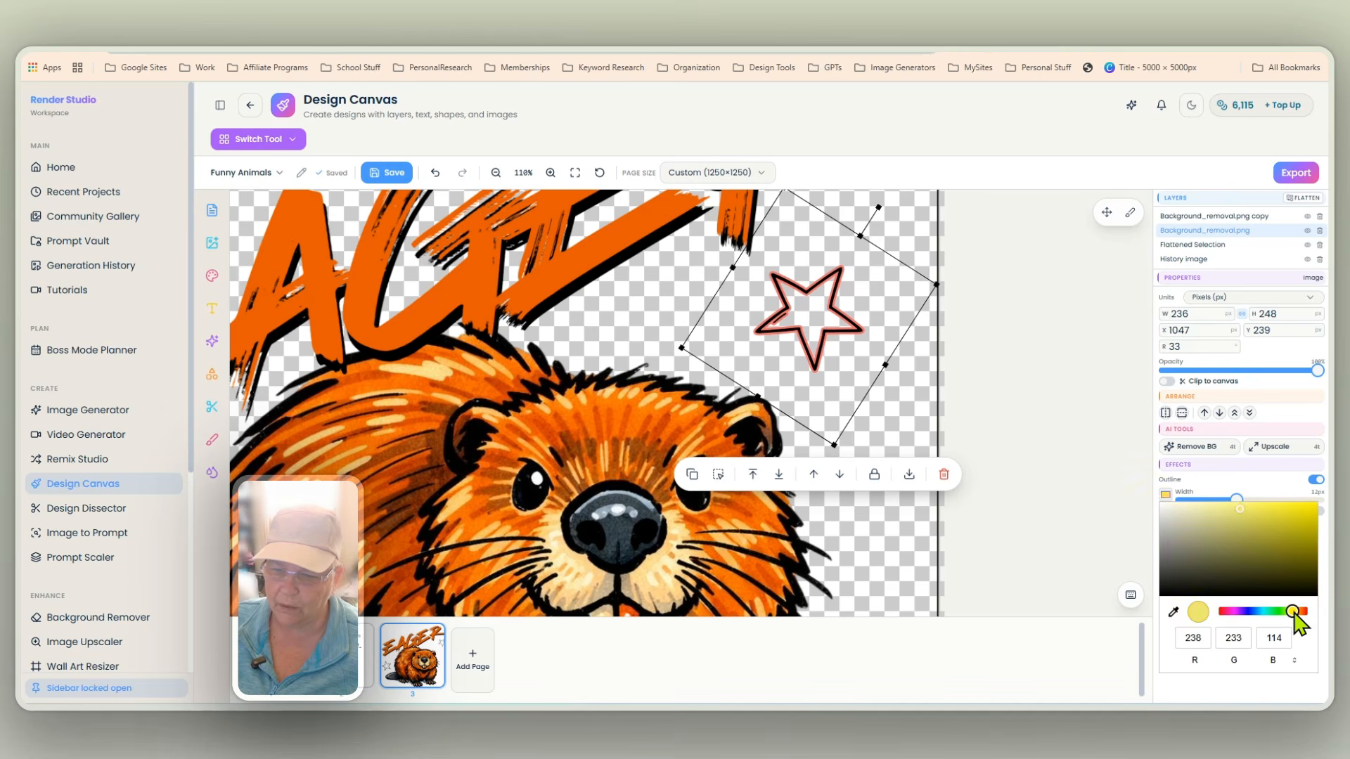
{"action": "left_click", "coordinate": [1313, 503]}
{"action": "left_click", "coordinate": [1101, 464]}
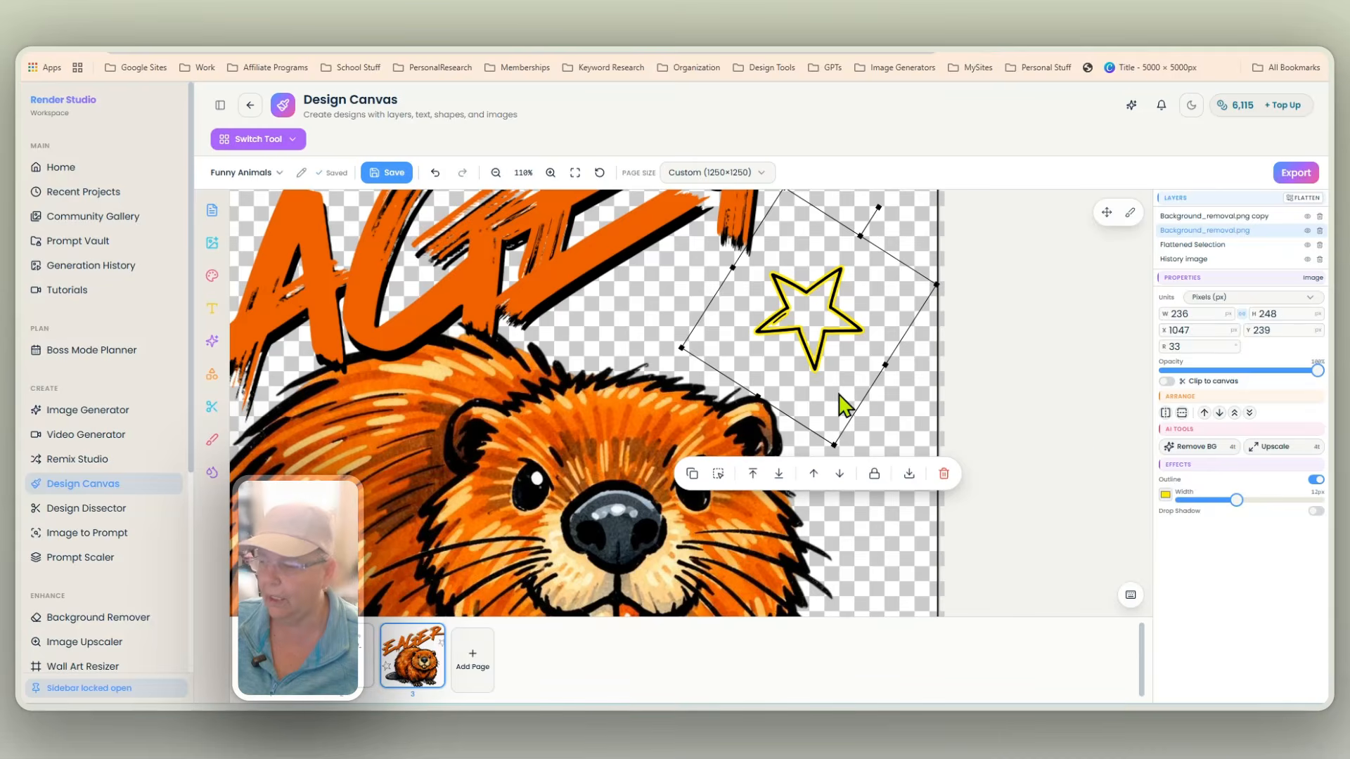
Give the left star a red outline (RGB 253, 8, 8) 11 px wide and nudge it slightly up-right
{"action": "scroll", "coordinate": [925, 395], "scroll_direction": "down", "scroll_amount": 4}
{"action": "scroll", "coordinate": [925, 394], "scroll_direction": "down", "scroll_amount": 4}
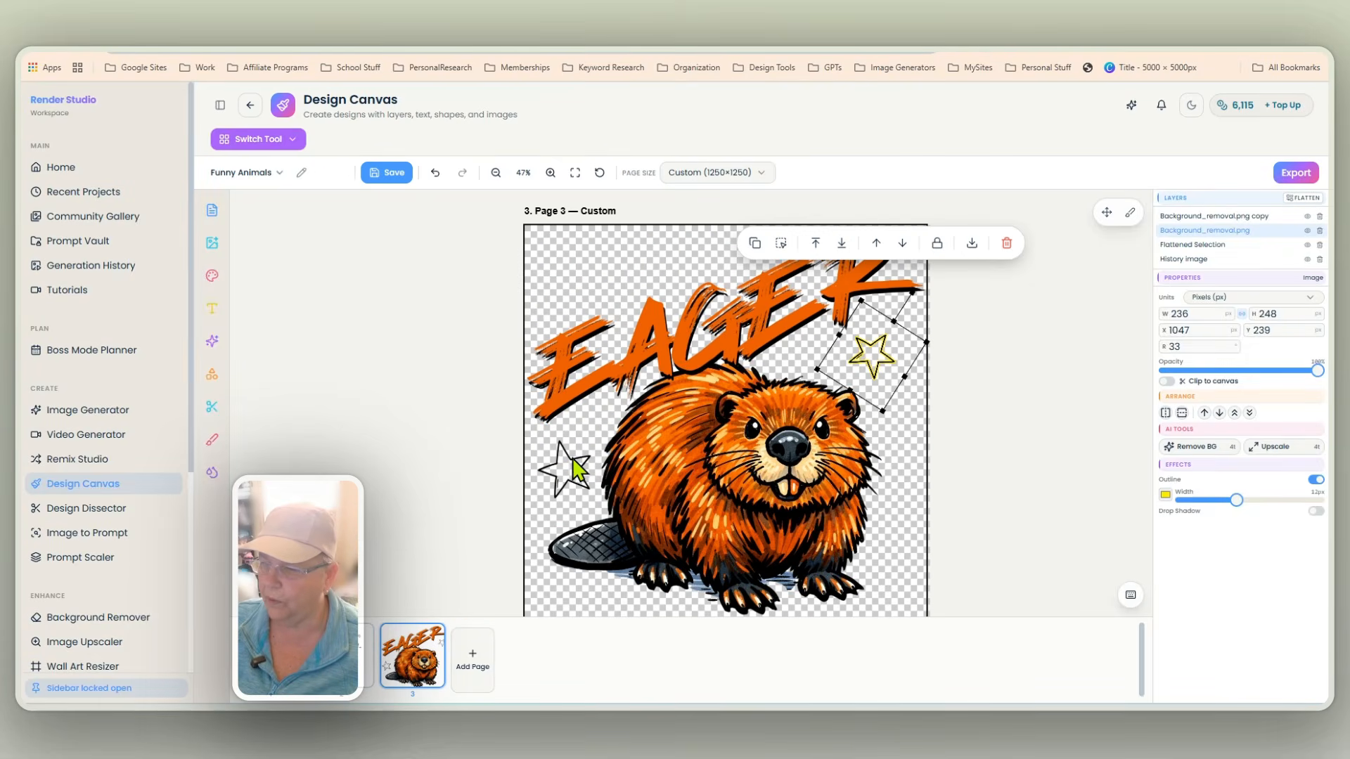
{"action": "left_click", "coordinate": [577, 468]}
{"action": "left_click", "coordinate": [1164, 494]}
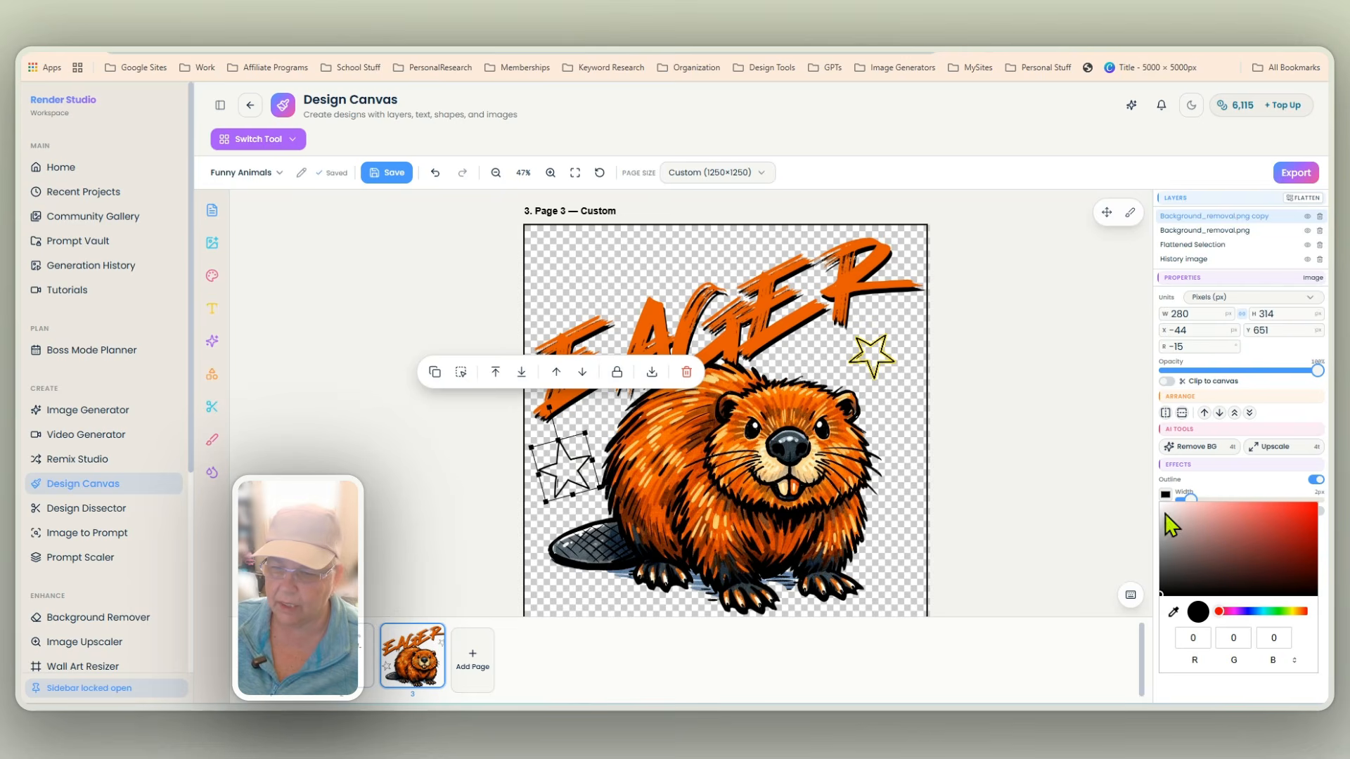
{"action": "left_click", "coordinate": [1304, 611]}
{"action": "left_click", "coordinate": [1313, 512]}
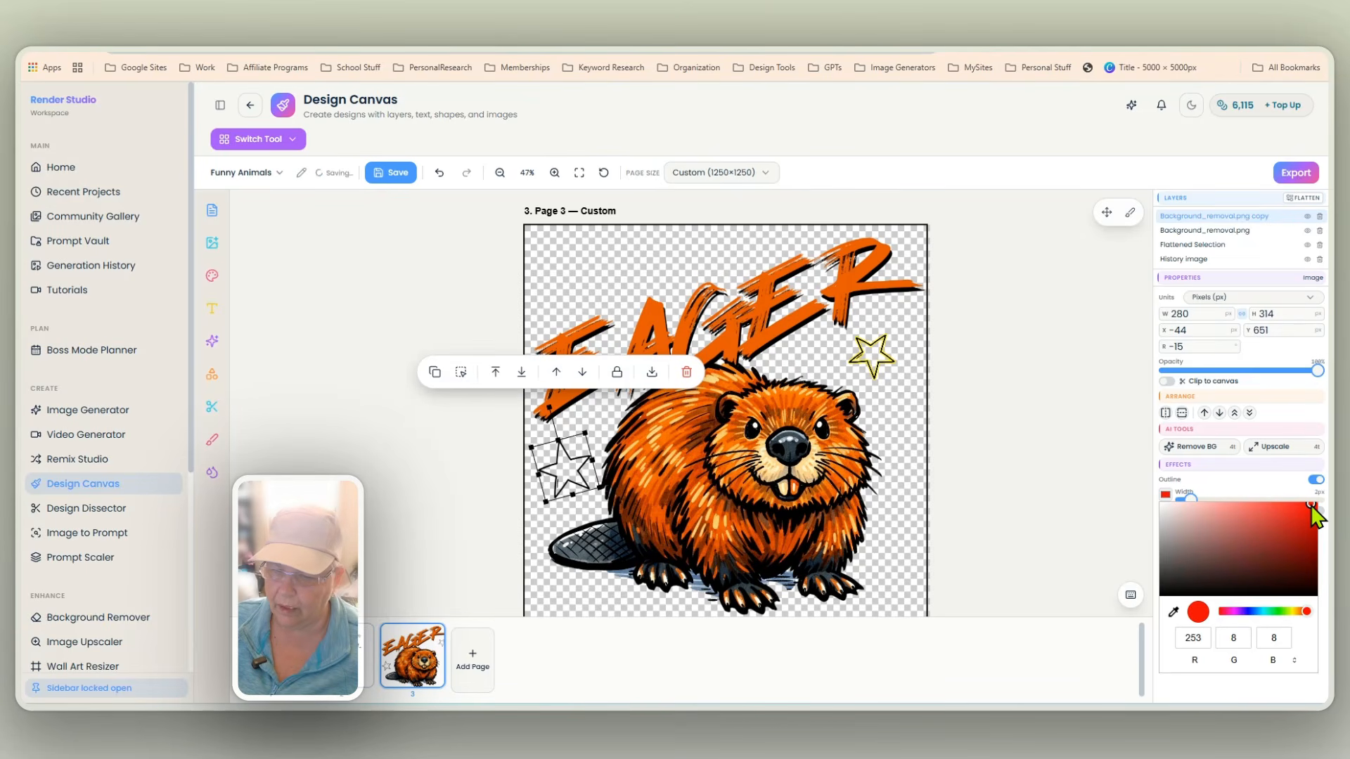
{"action": "left_click_drag", "start_coordinate": [1190, 501], "coordinate": [1226, 515]}
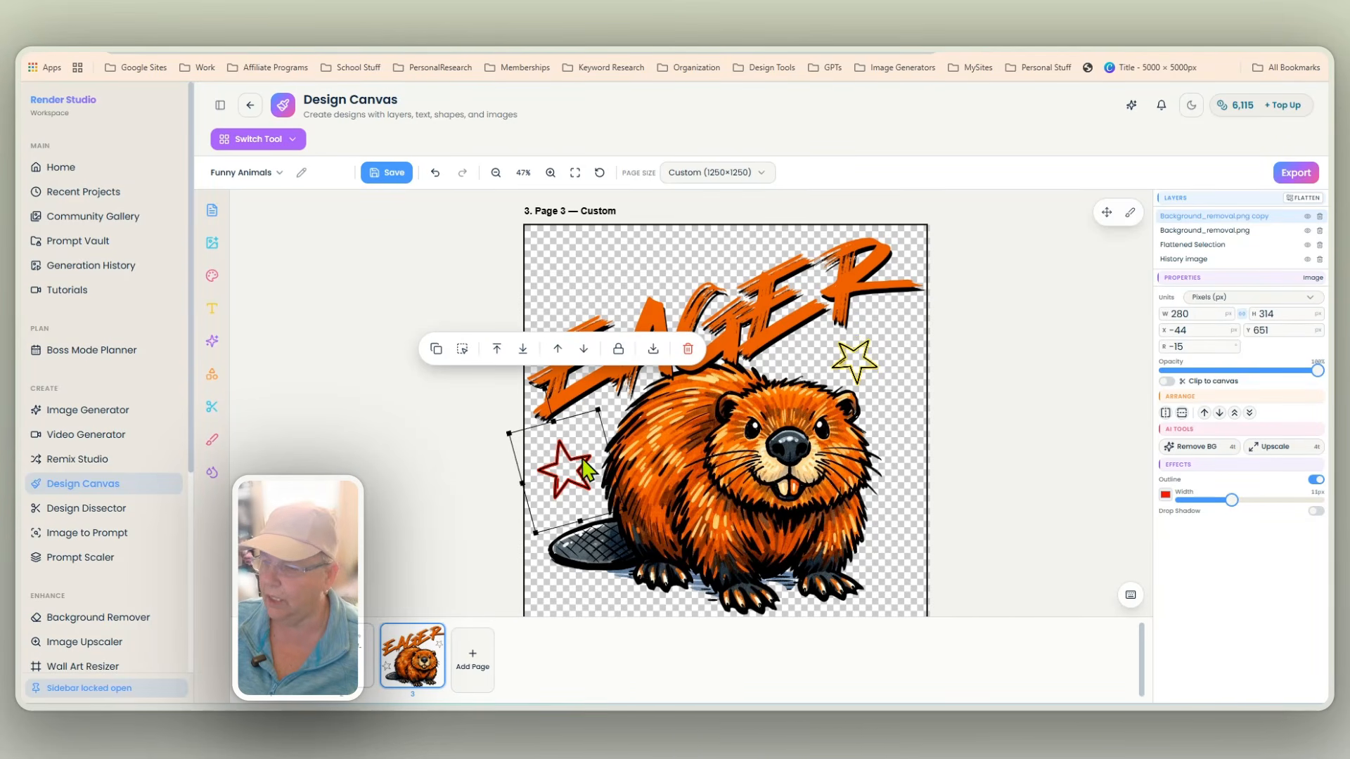
{"action": "left_click_drag", "start_coordinate": [585, 470], "coordinate": [588, 467]}
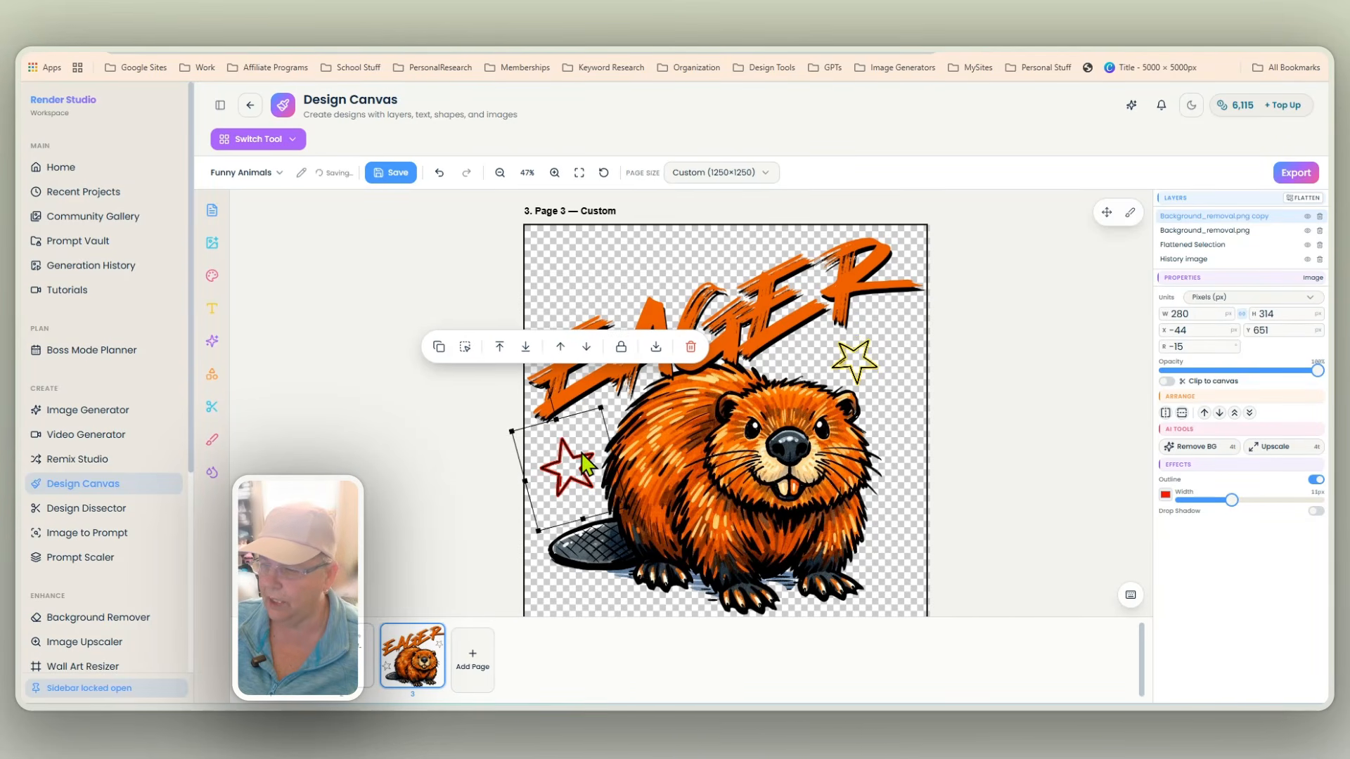
{"action": "left_click", "coordinate": [979, 395]}
Duplicate the yellow star and place the copy just below the red star on the beaver's left side
{"action": "scroll", "coordinate": [977, 395], "scroll_direction": "down", "scroll_amount": 2}
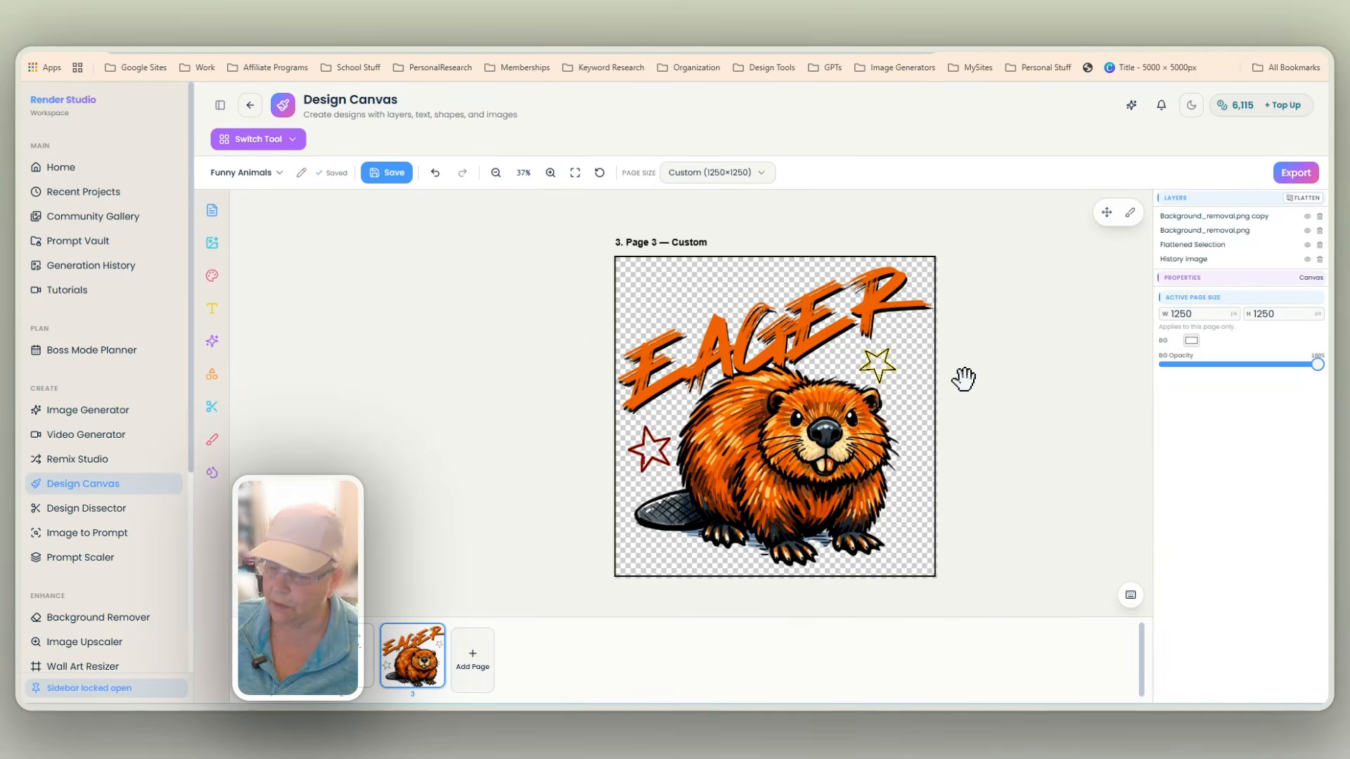
{"action": "left_click_drag", "start_coordinate": [939, 377], "coordinate": [882, 368]}
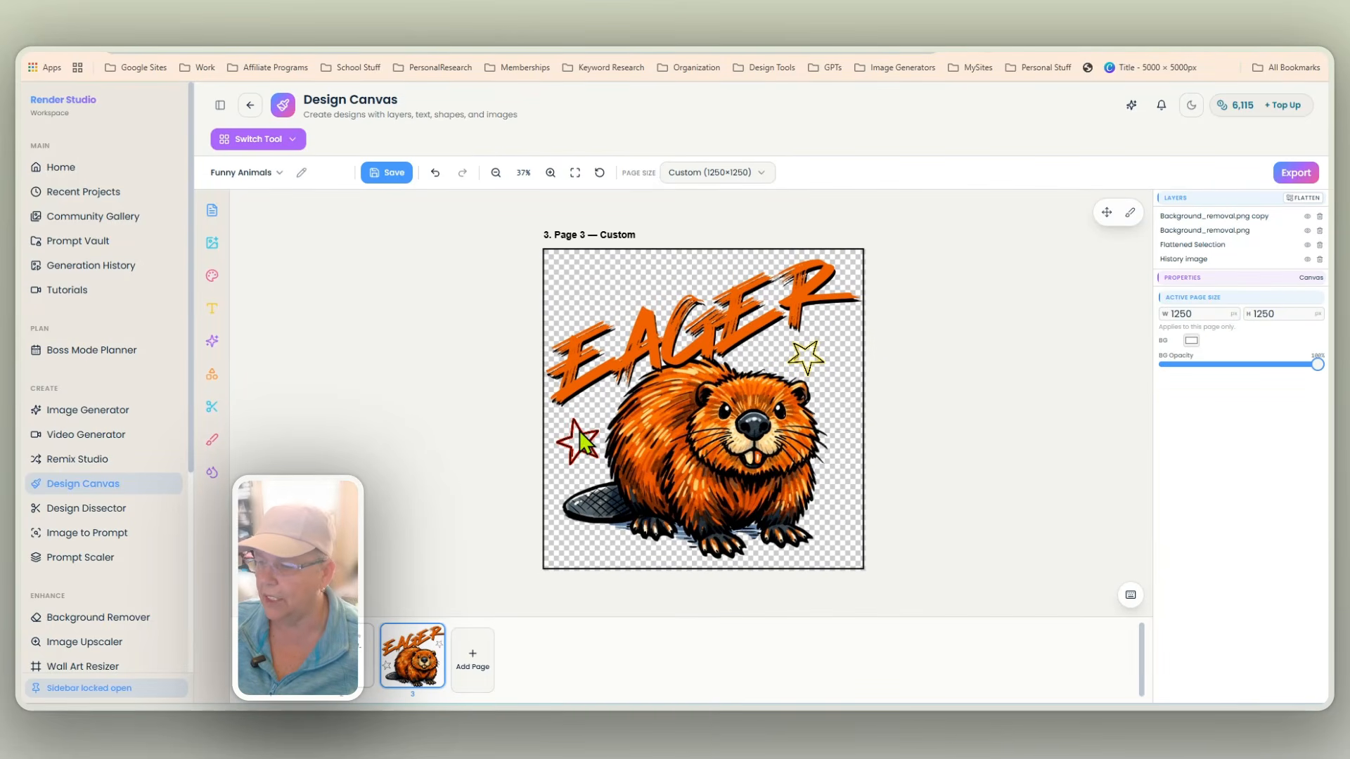
{"action": "left_click", "coordinate": [807, 355]}
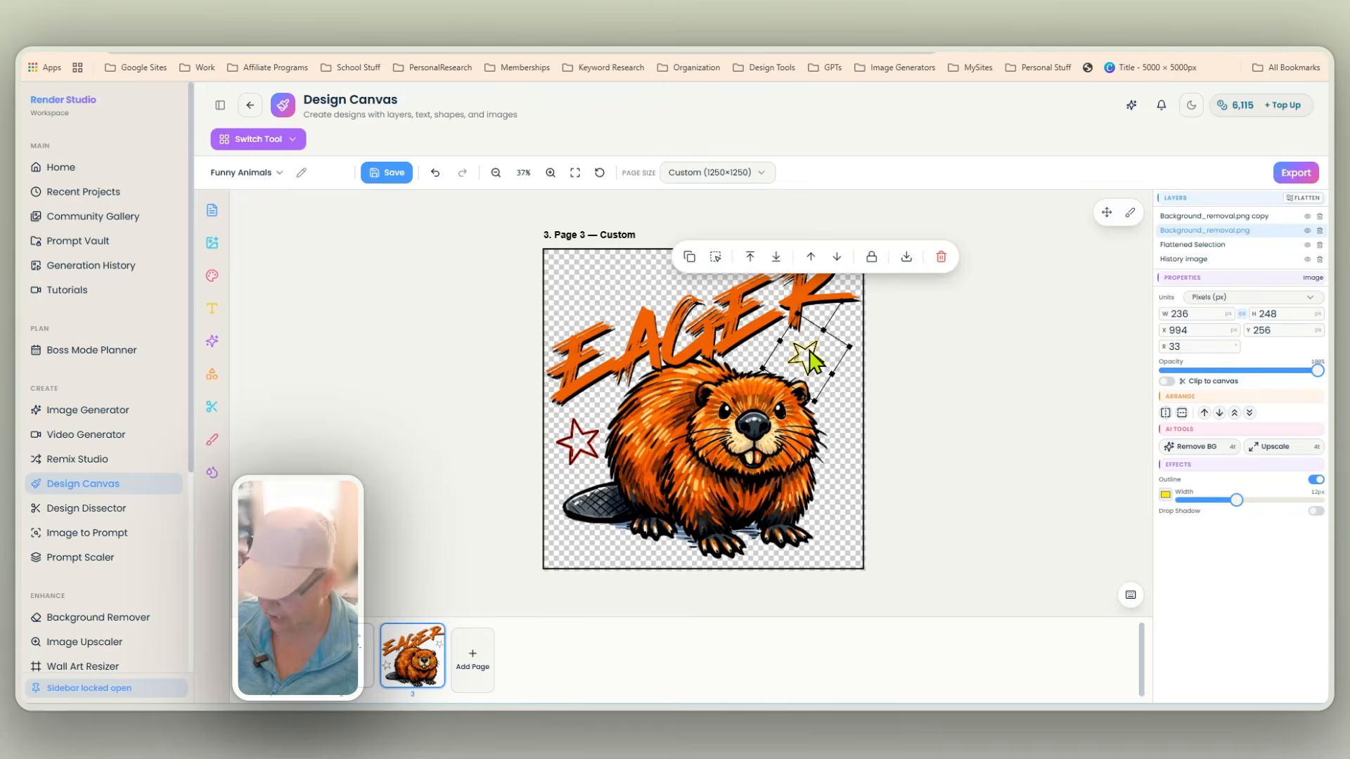
{"action": "left_click", "coordinate": [690, 257]}
{"action": "left_click_drag", "start_coordinate": [809, 366], "coordinate": [571, 479]}
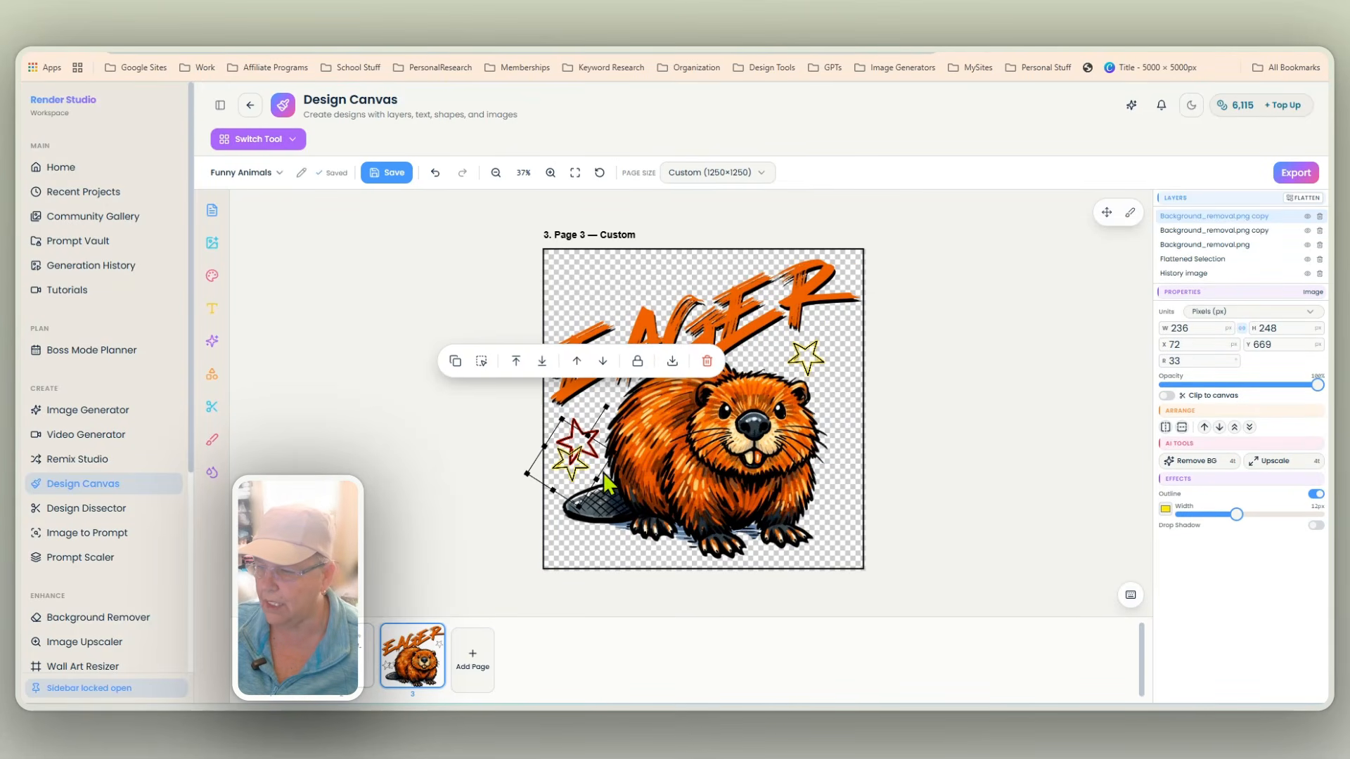
Duplicate the red star and place the copy just above the yellow star beneath the heading's R
{"action": "left_click", "coordinate": [578, 437]}
{"action": "left_click", "coordinate": [448, 333]}
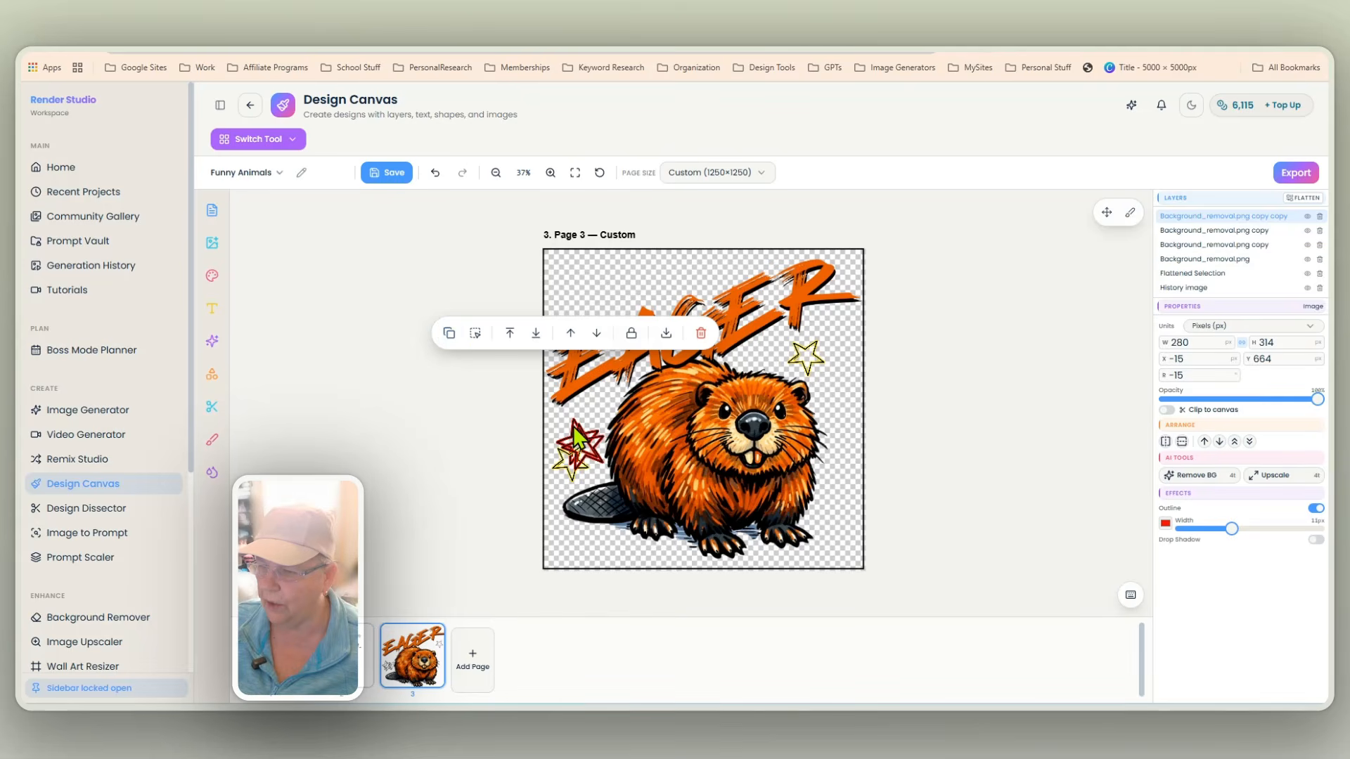
{"action": "left_click_drag", "start_coordinate": [597, 429], "coordinate": [789, 374]}
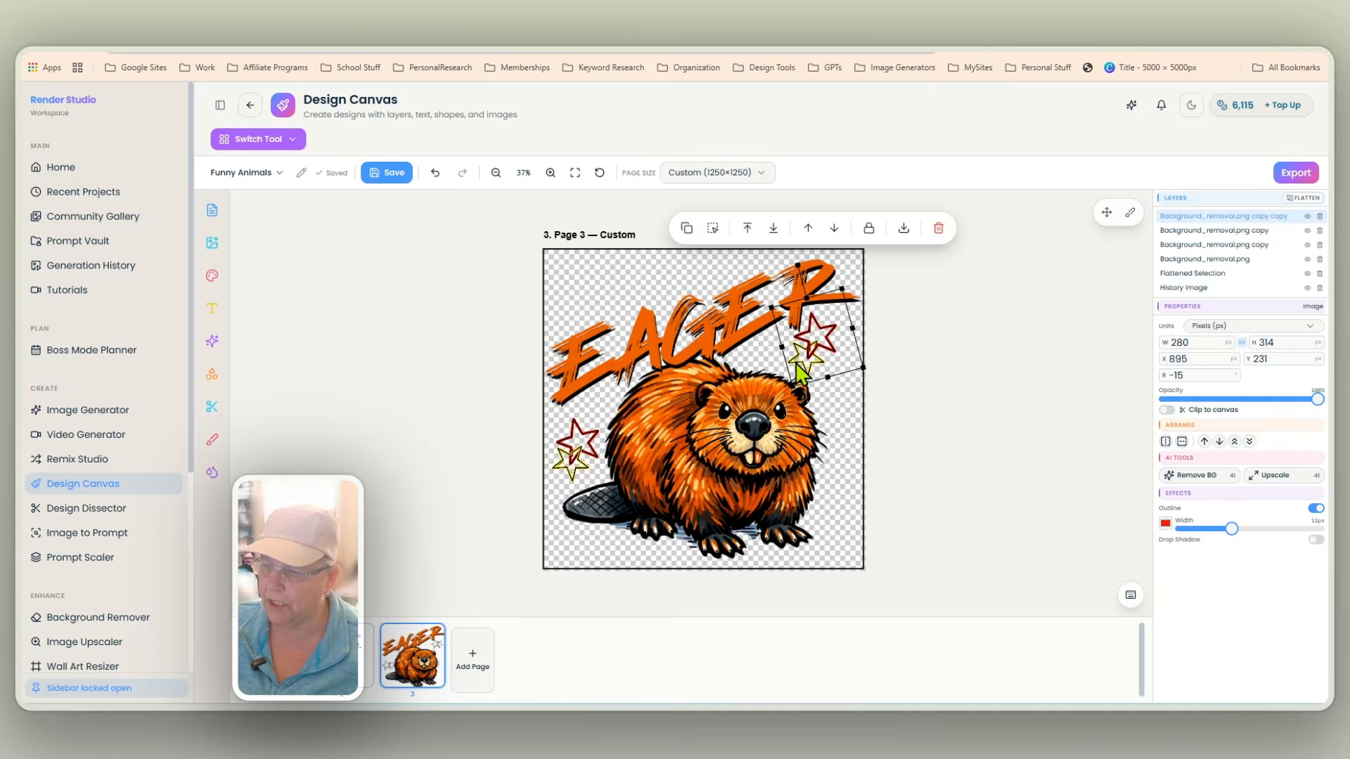
{"action": "left_click", "coordinate": [907, 456]}
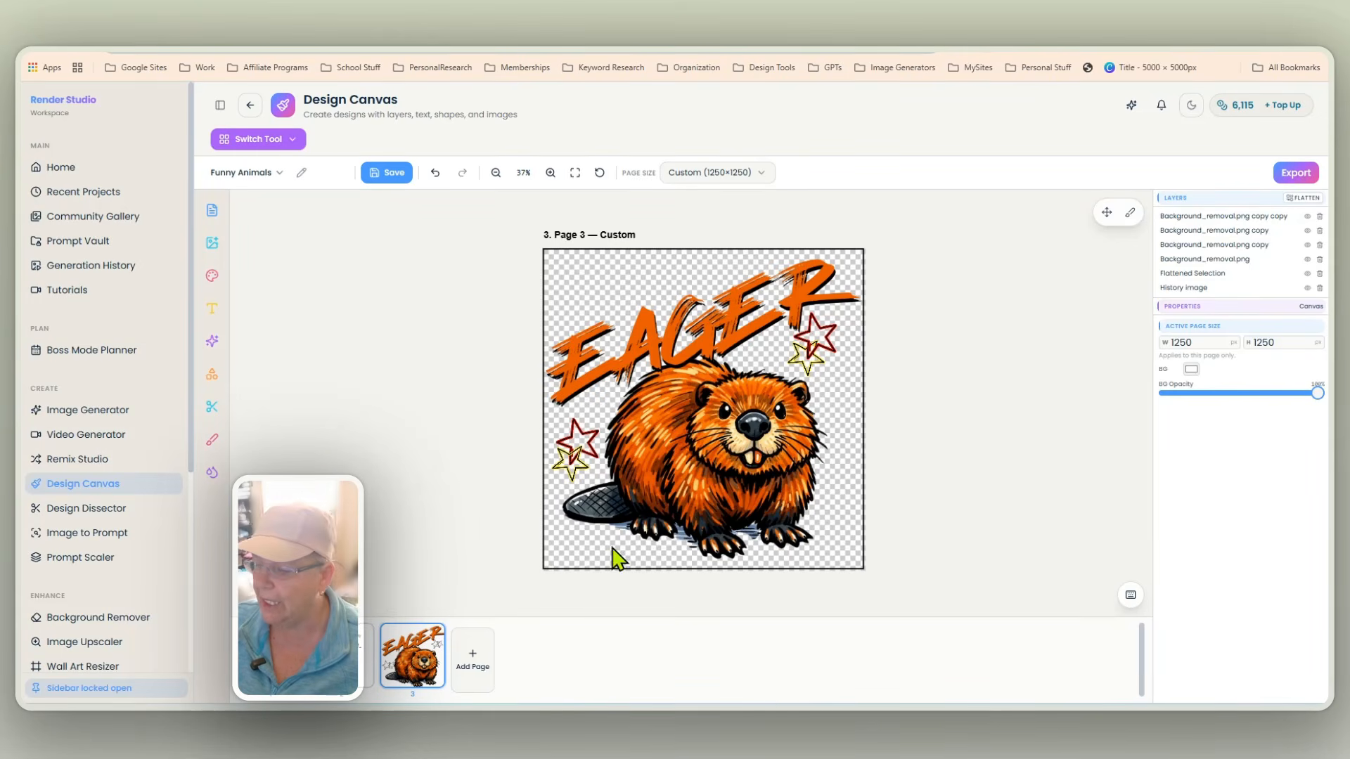
Add Page 4, insert the black-and-white cow from the image history, and position it in the page's lower half
{"action": "left_click", "coordinate": [473, 663]}
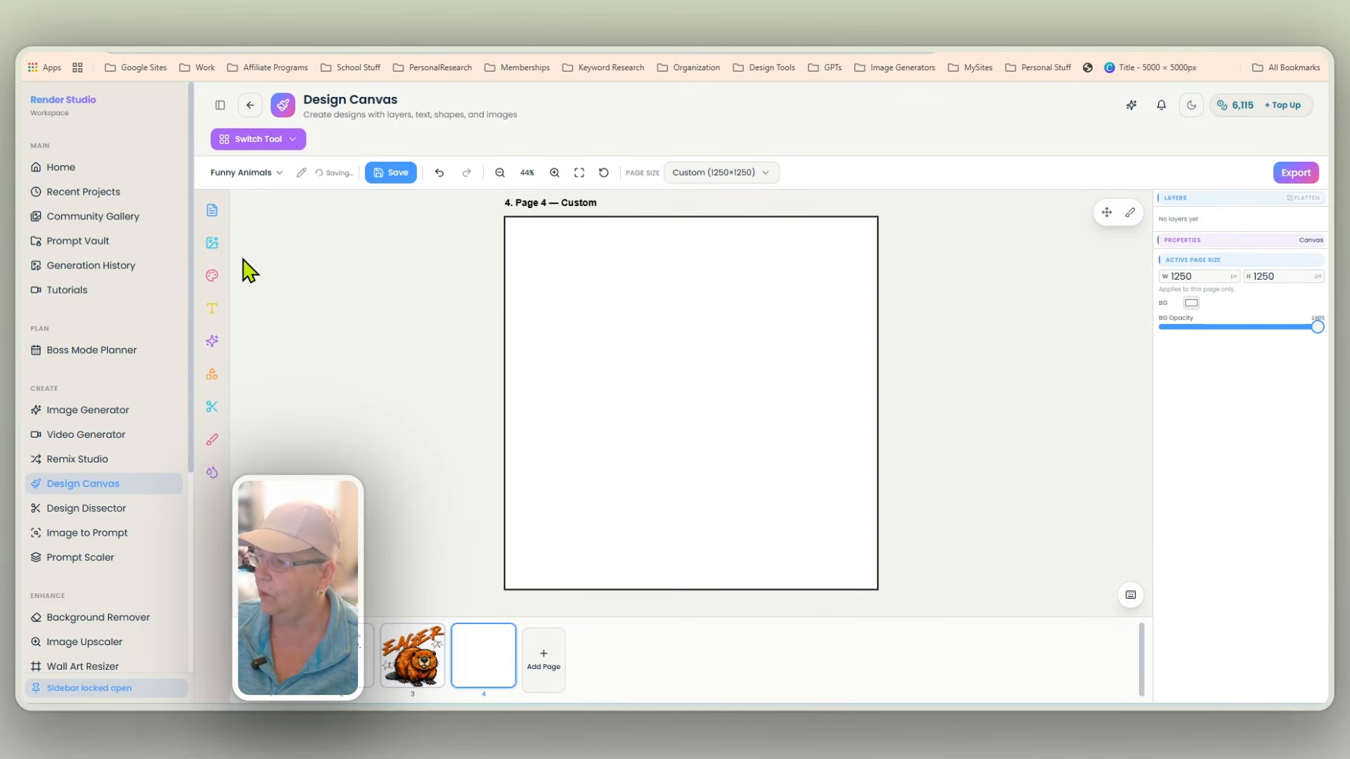
{"action": "left_click", "coordinate": [212, 243]}
{"action": "left_click", "coordinate": [334, 298]}
{"action": "left_click", "coordinate": [616, 255]}
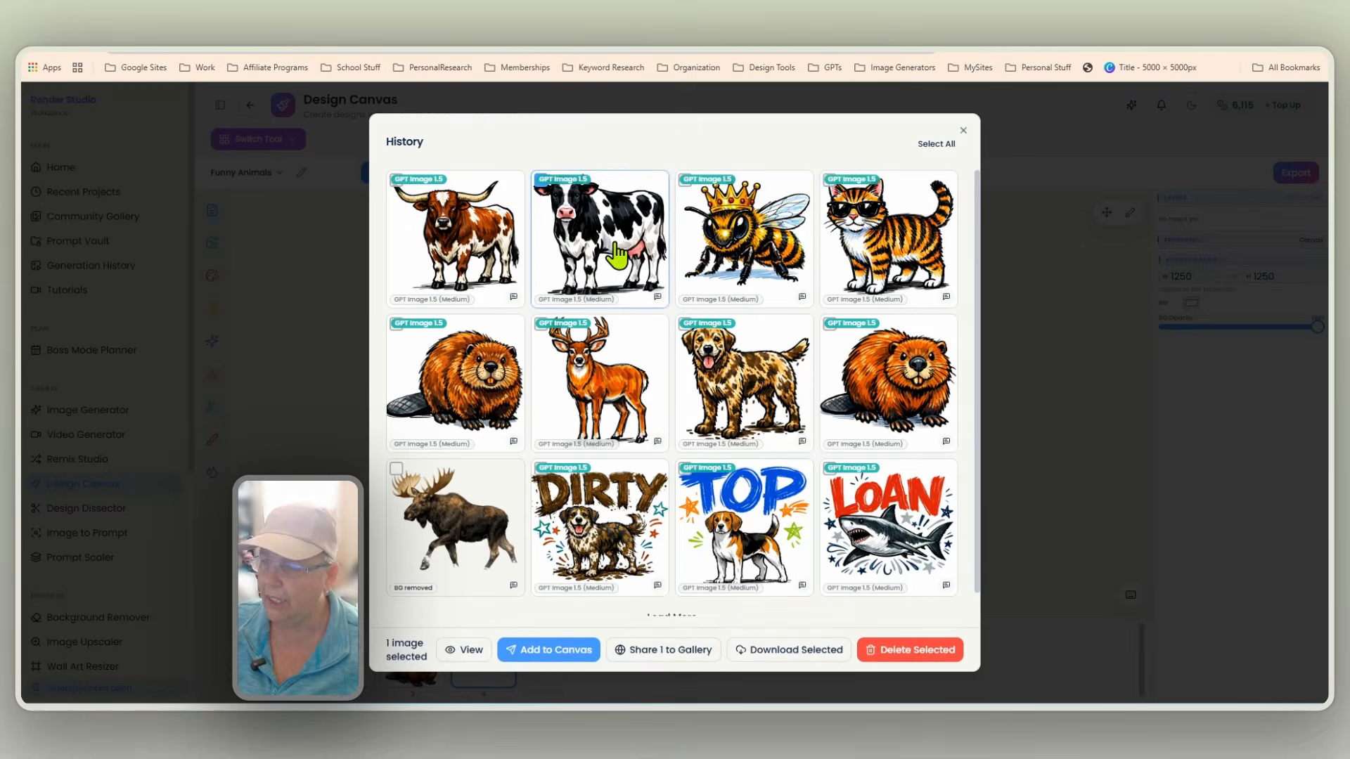
{"action": "left_click", "coordinate": [585, 650]}
{"action": "left_click", "coordinate": [669, 463]}
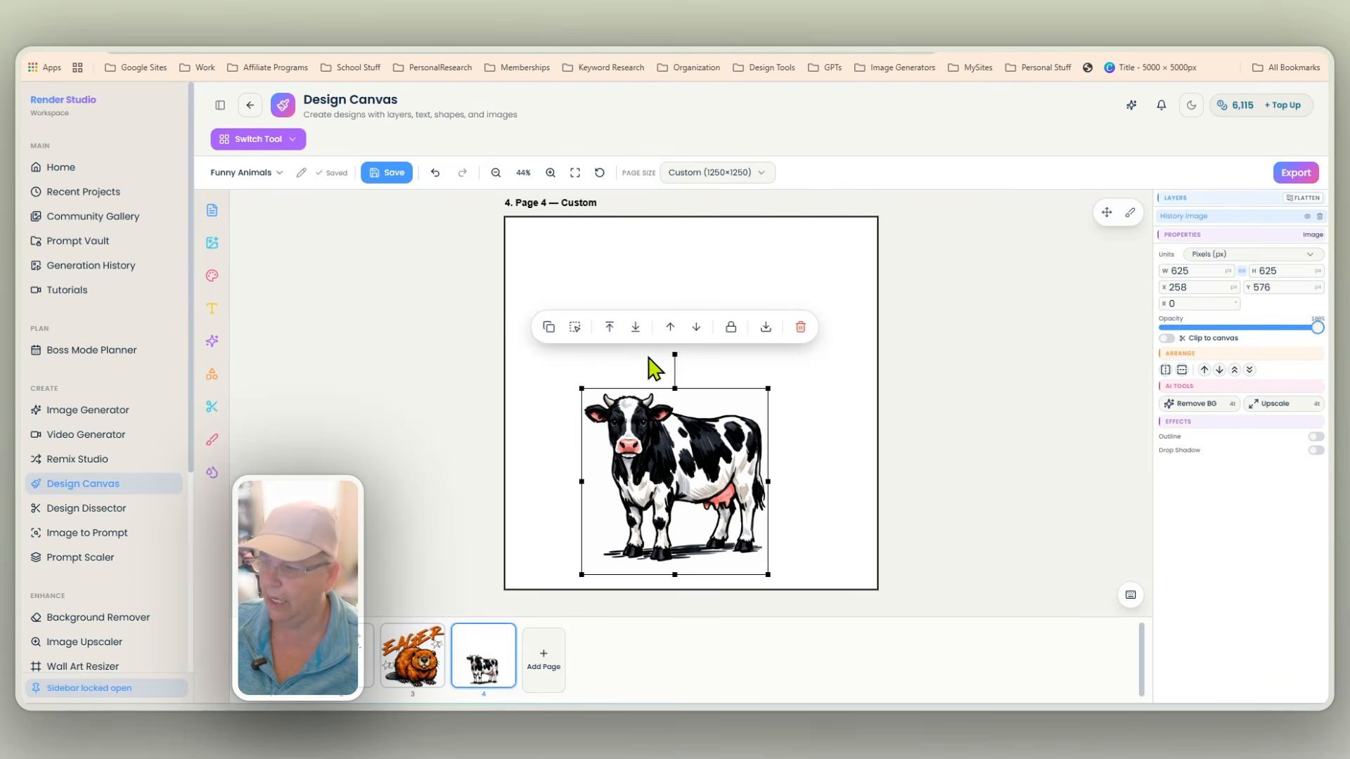
Add a heading reading HOLY above the cow
{"action": "left_click", "coordinate": [211, 310]}
{"action": "left_click", "coordinate": [302, 338]}
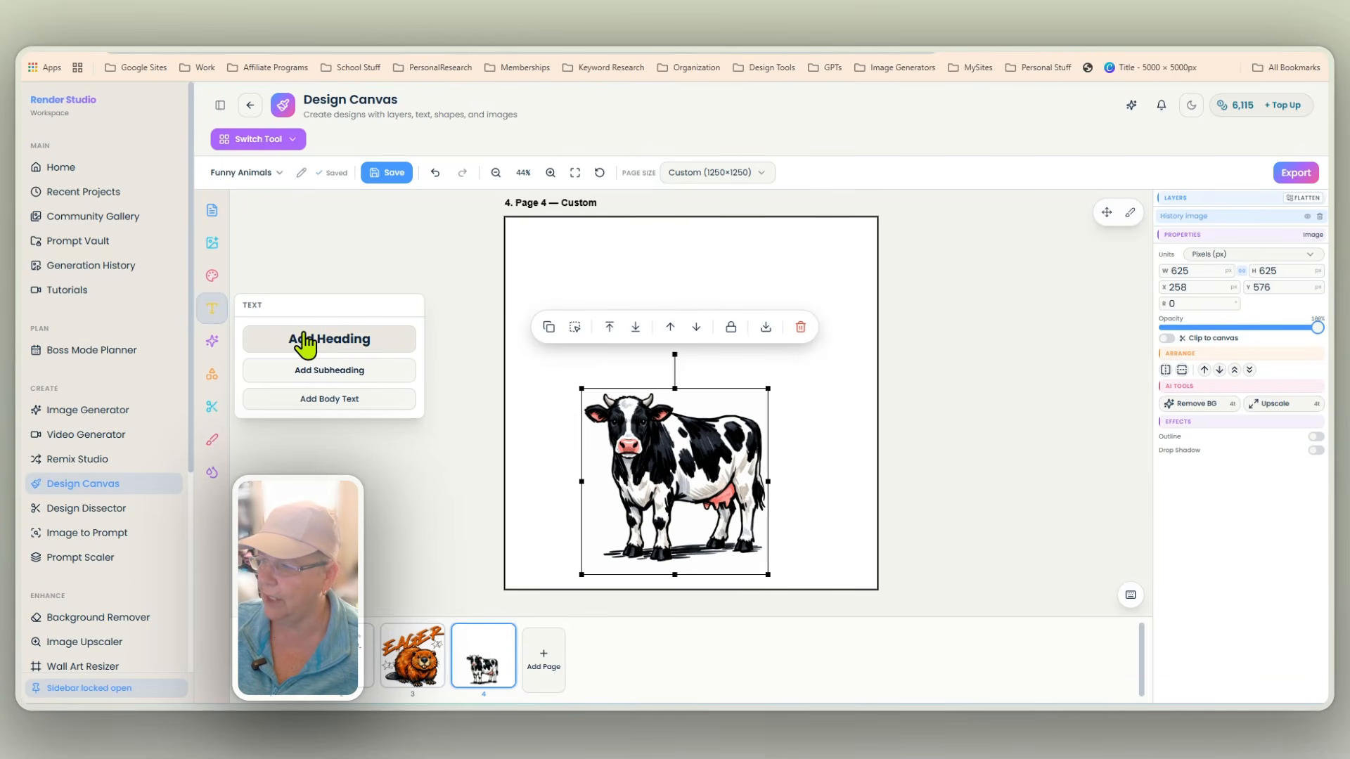
{"action": "left_click_drag", "start_coordinate": [681, 395], "coordinate": [685, 328]}
{"action": "double_click", "coordinate": [692, 329]}
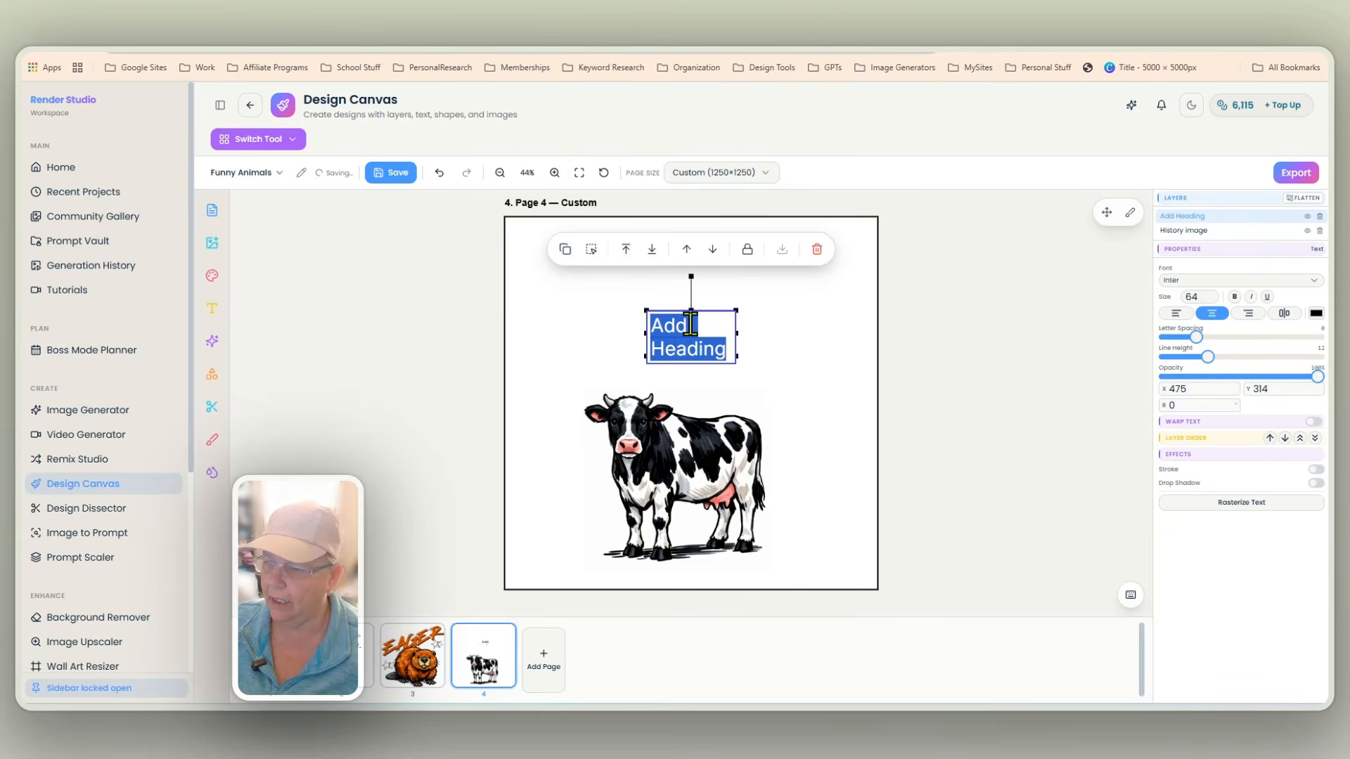
{"action": "type", "text": "HOLY"}
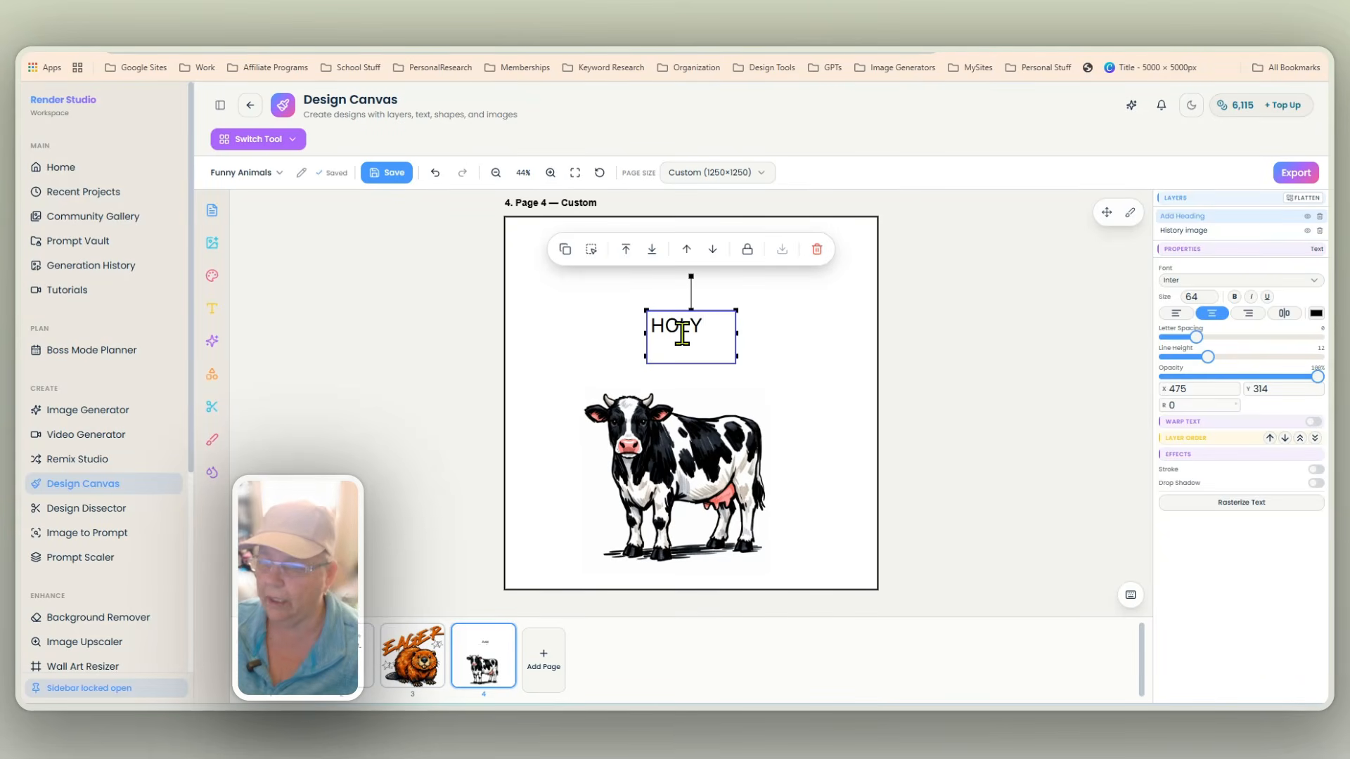
Set the HOLY heading in the Casualbrush font and enlarge it to about size 418 so it spans the page
{"action": "left_click", "coordinate": [1185, 281]}
{"action": "scroll", "coordinate": [1124, 325], "scroll_direction": "up", "scroll_amount": 1}
{"action": "scroll", "coordinate": [1116, 360], "scroll_direction": "up", "scroll_amount": 3}
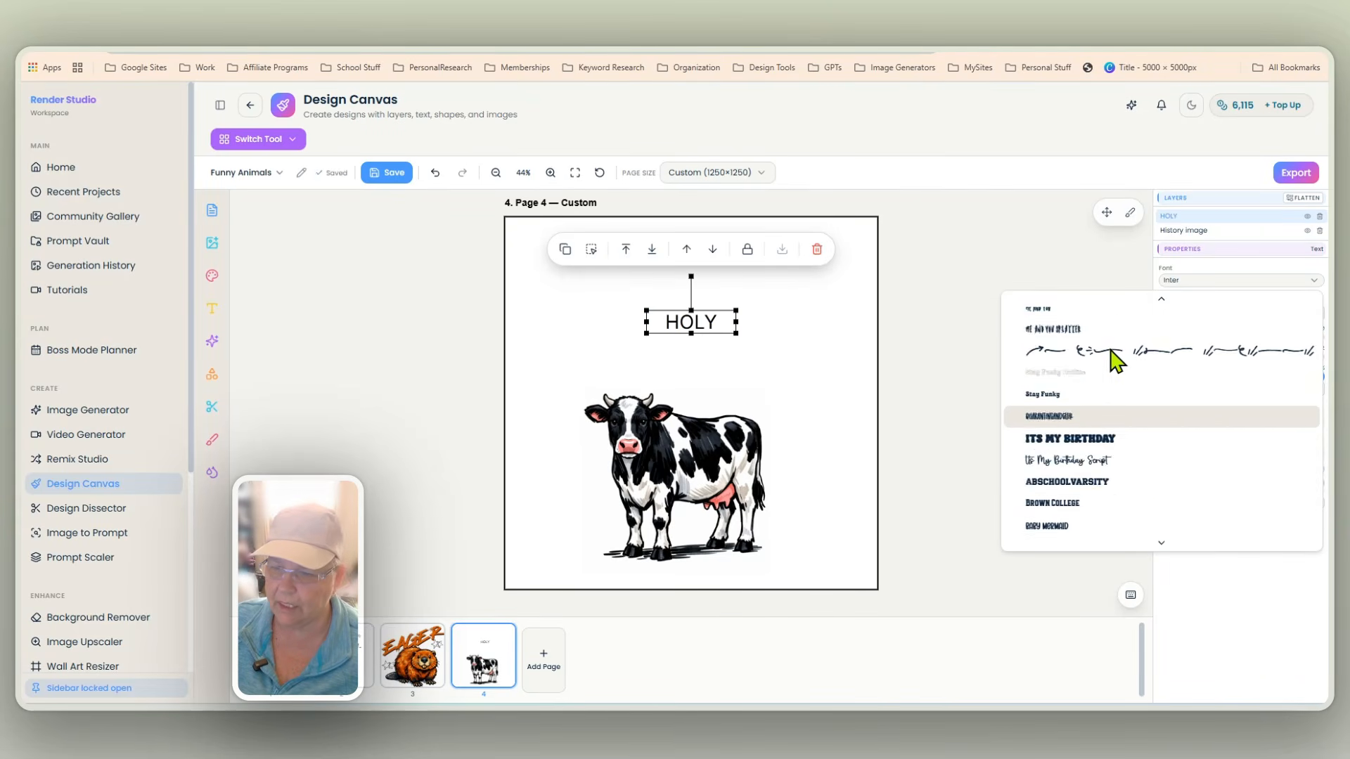
{"action": "left_click", "coordinate": [1086, 387]}
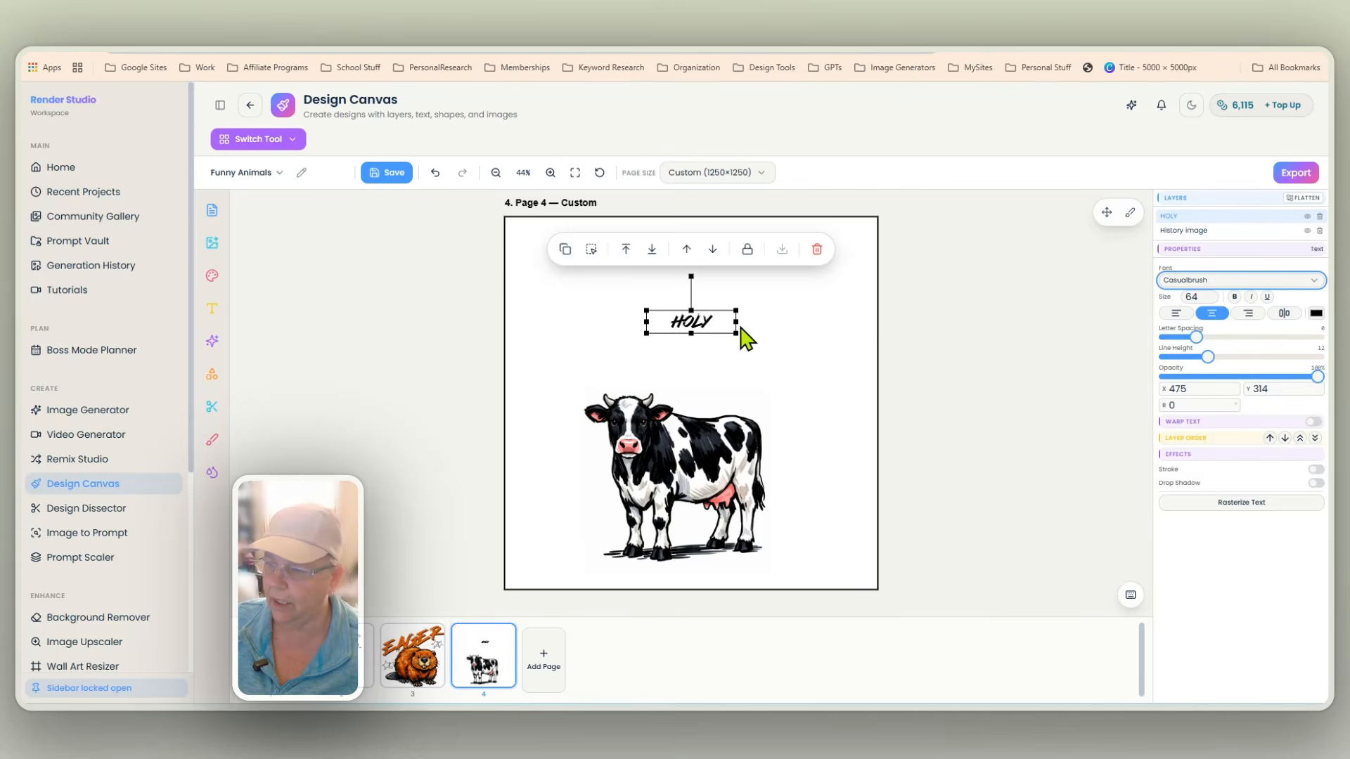
{"action": "left_click_drag", "start_coordinate": [734, 332], "coordinate": [964, 567]}
Remove the cow image's background and make the page background transparent
{"action": "left_click", "coordinate": [696, 432]}
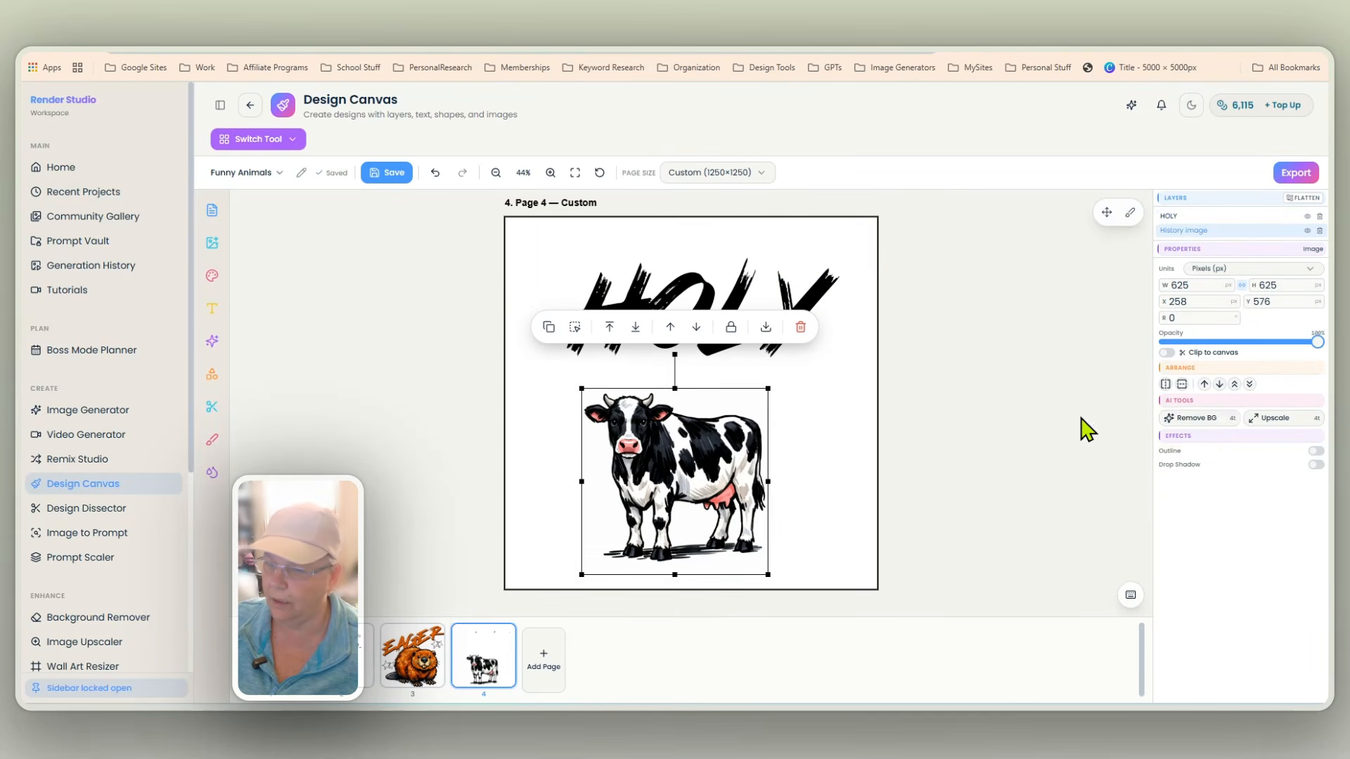
{"action": "left_click", "coordinate": [1174, 419]}
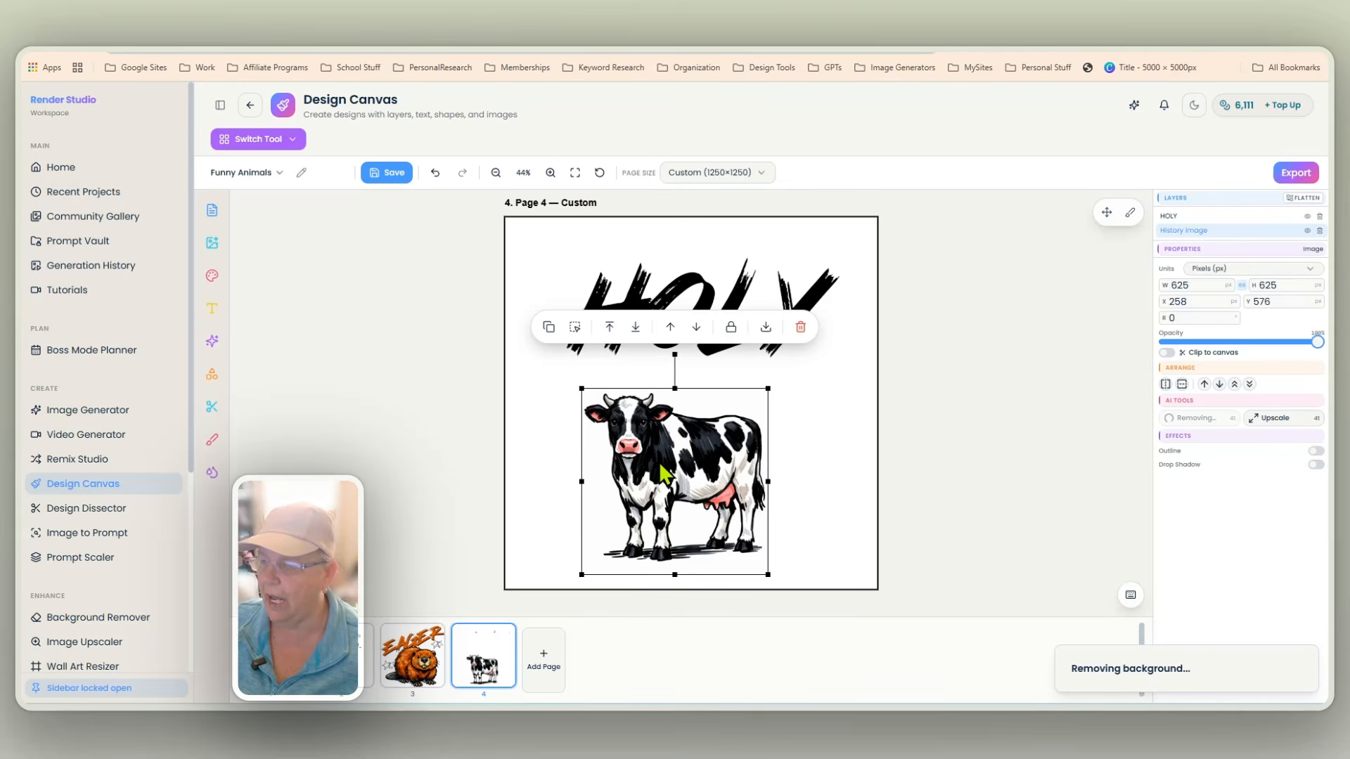
{"action": "left_click_drag", "start_coordinate": [661, 446], "coordinate": [638, 433]}
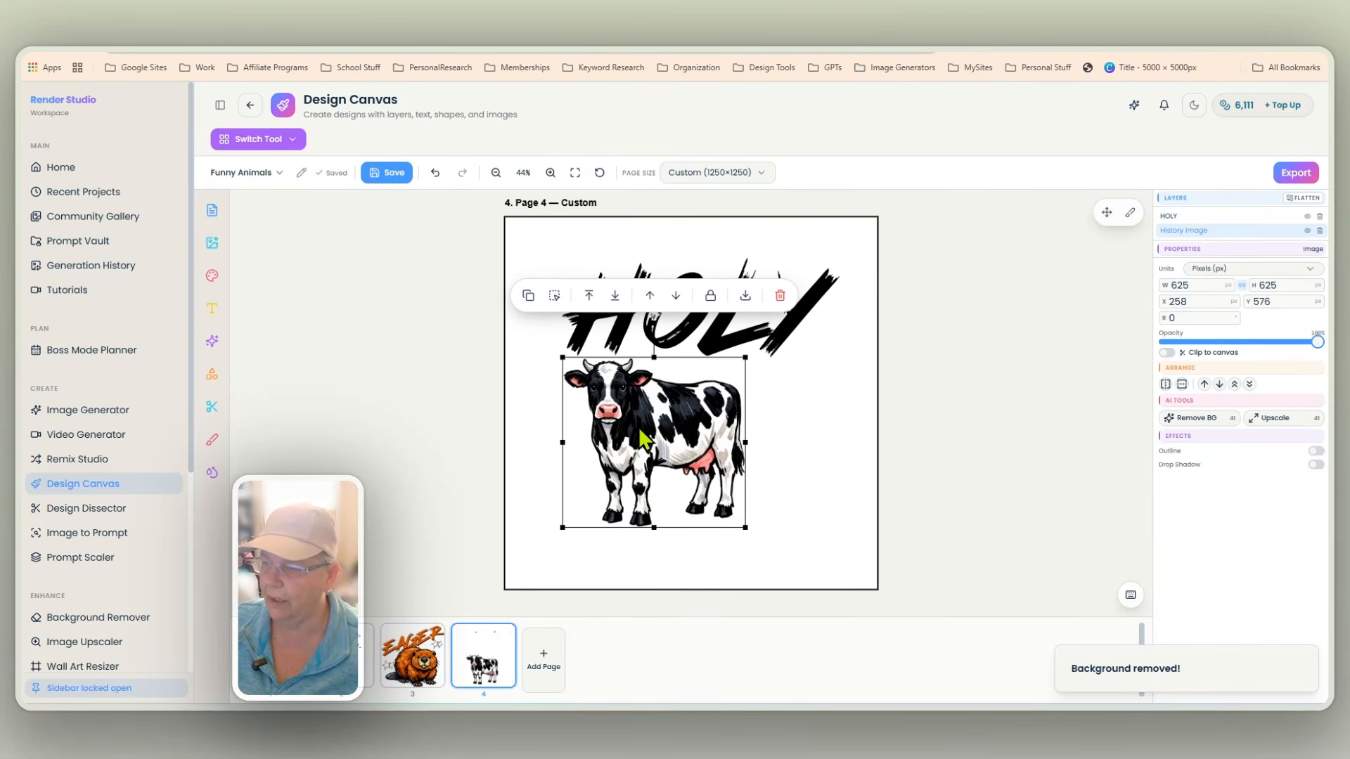
{"action": "left_click", "coordinate": [211, 274]}
{"action": "left_click", "coordinate": [302, 364]}
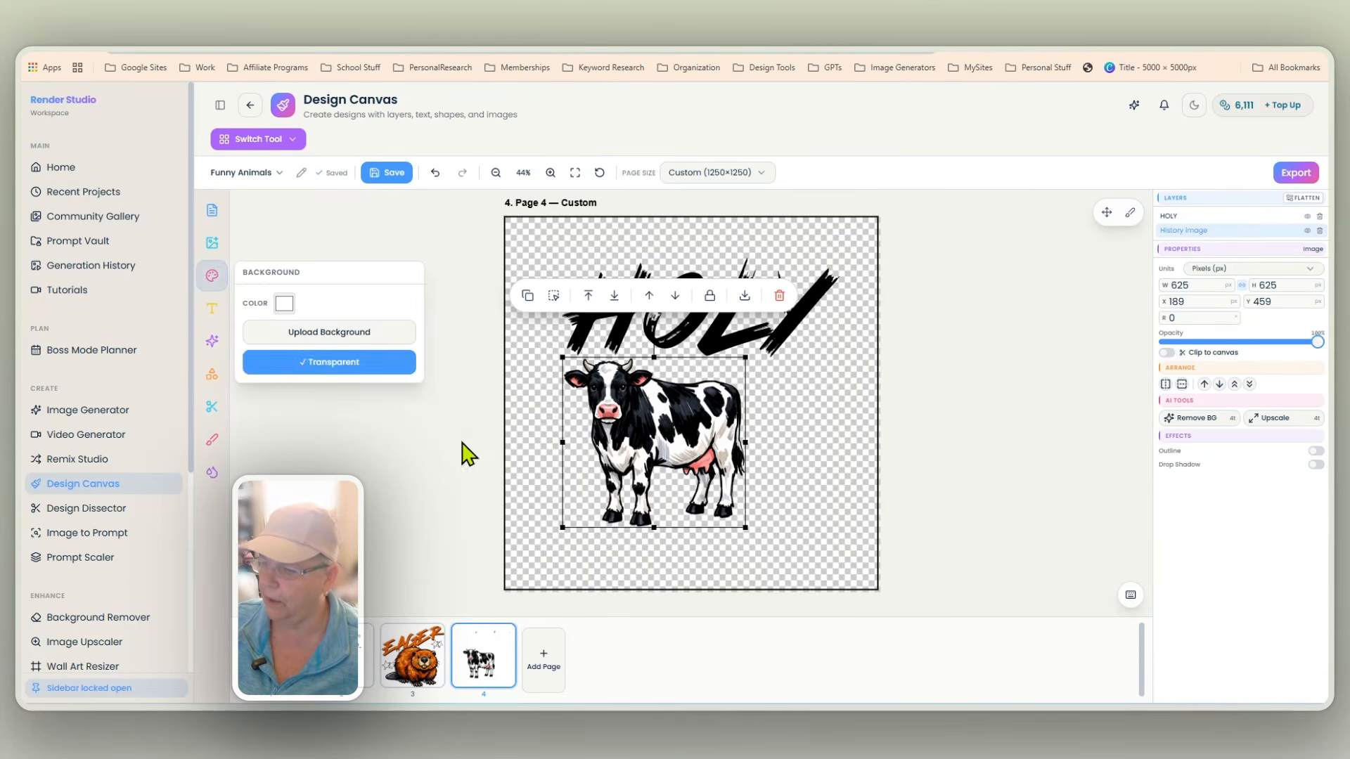
Enlarge the cow to about 921 × 912 px and centre it and the HOLY heading on the page, with the heading above
{"action": "left_click_drag", "start_coordinate": [635, 446], "coordinate": [607, 430]}
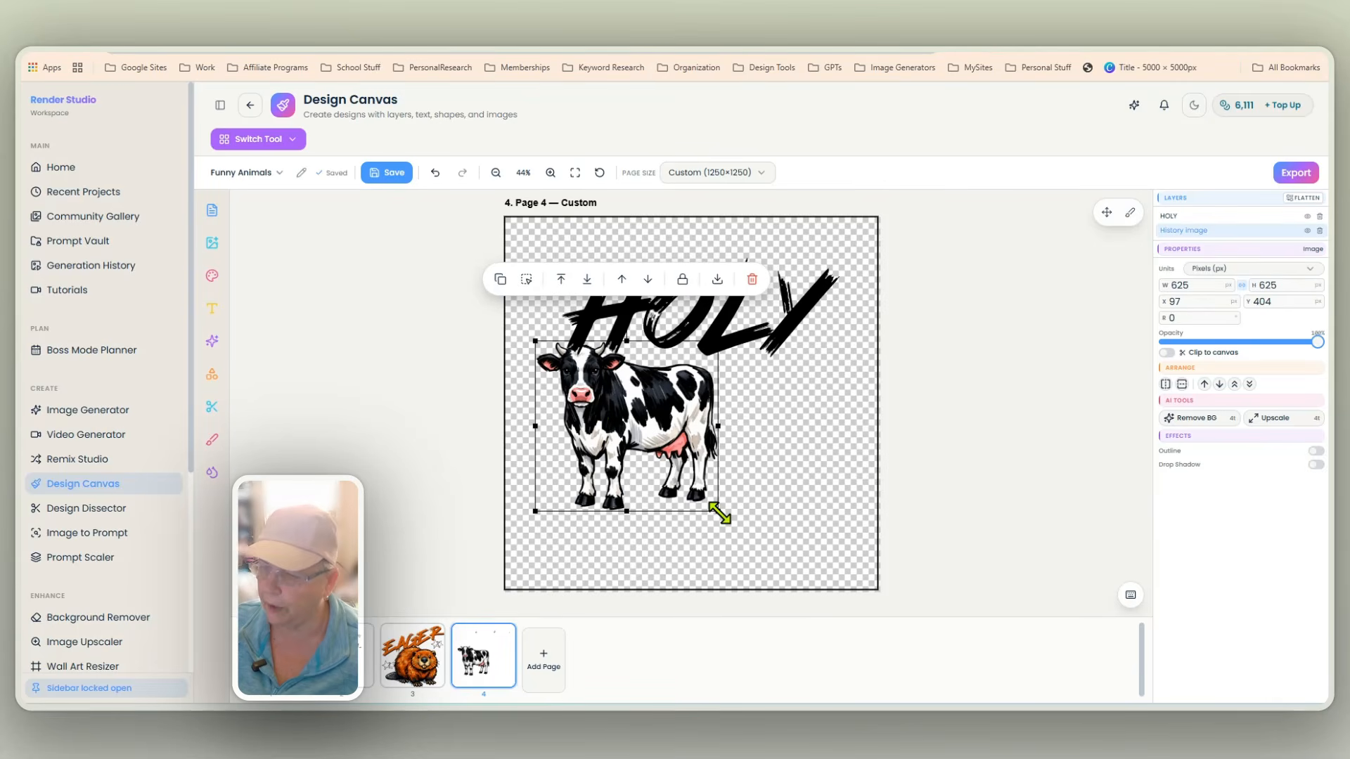
{"action": "left_click_drag", "start_coordinate": [718, 511], "coordinate": [741, 573]}
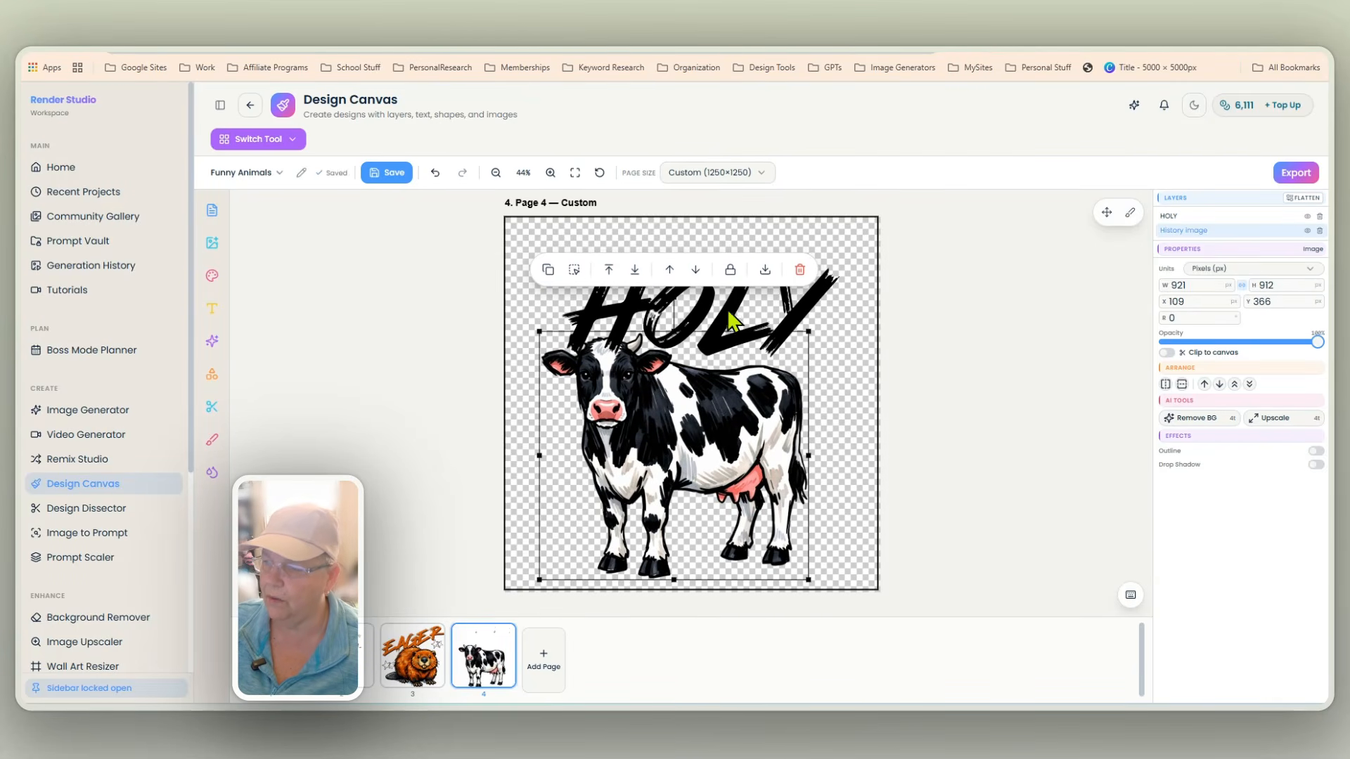
{"action": "left_click", "coordinate": [920, 407]}
{"action": "left_click_drag", "start_coordinate": [681, 413], "coordinate": [695, 414]}
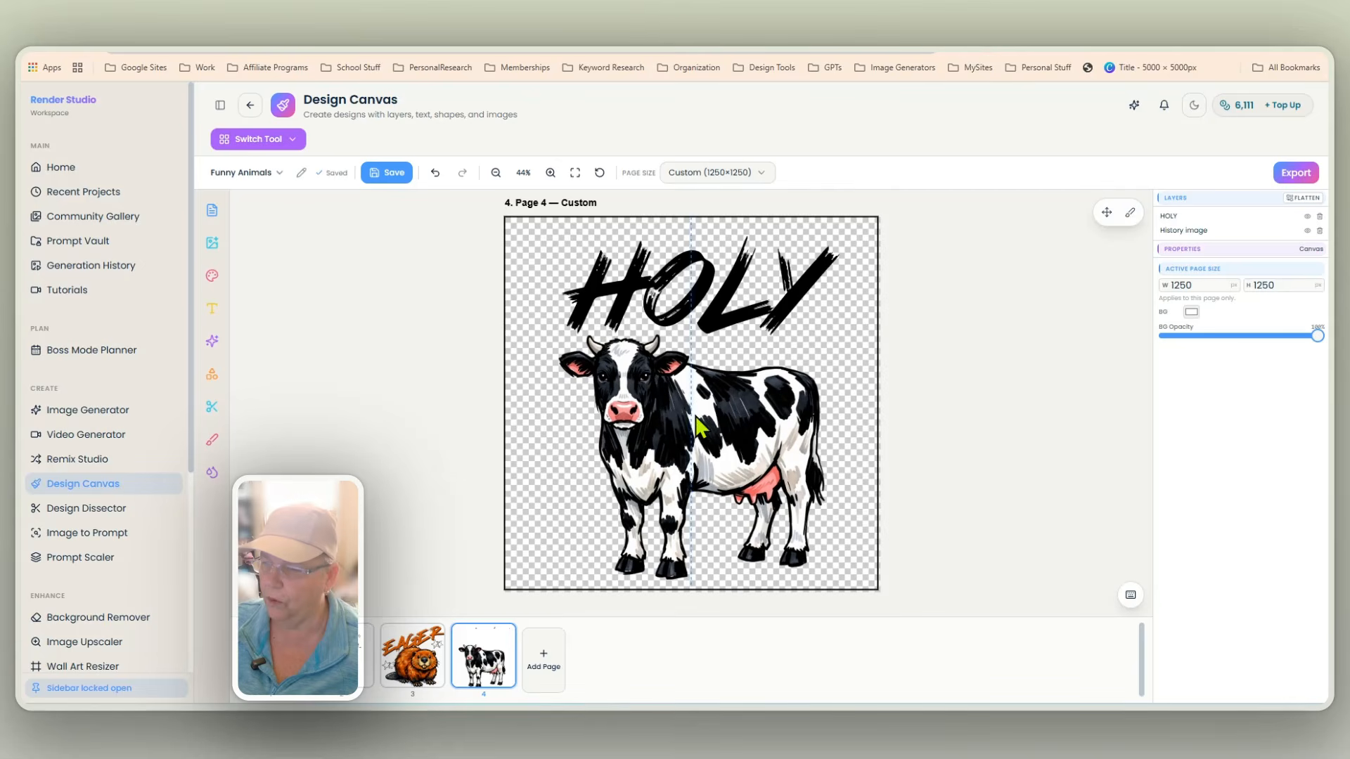
{"action": "left_click_drag", "start_coordinate": [740, 273], "coordinate": [733, 272]}
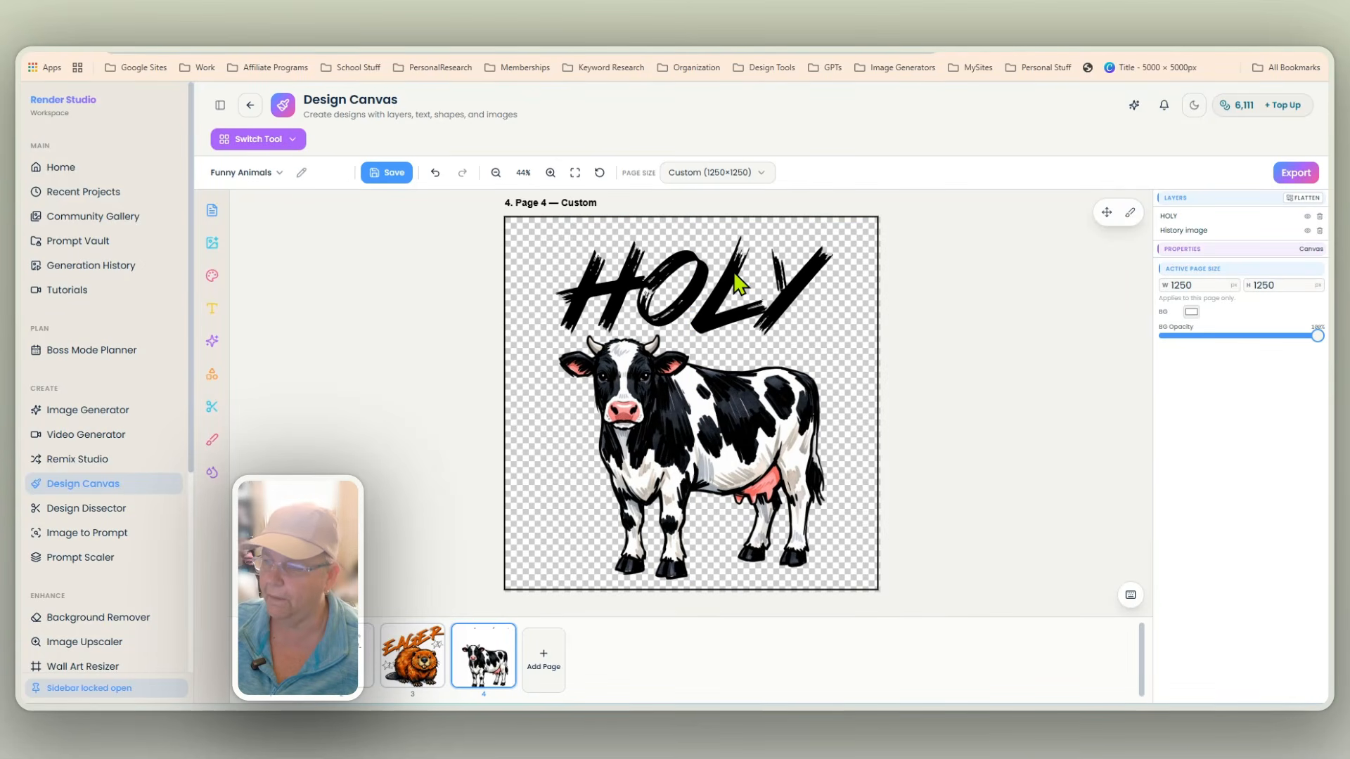
Recolour the HOLY heading bright red (RGB 249, 1, 14)
{"action": "left_click", "coordinate": [735, 278]}
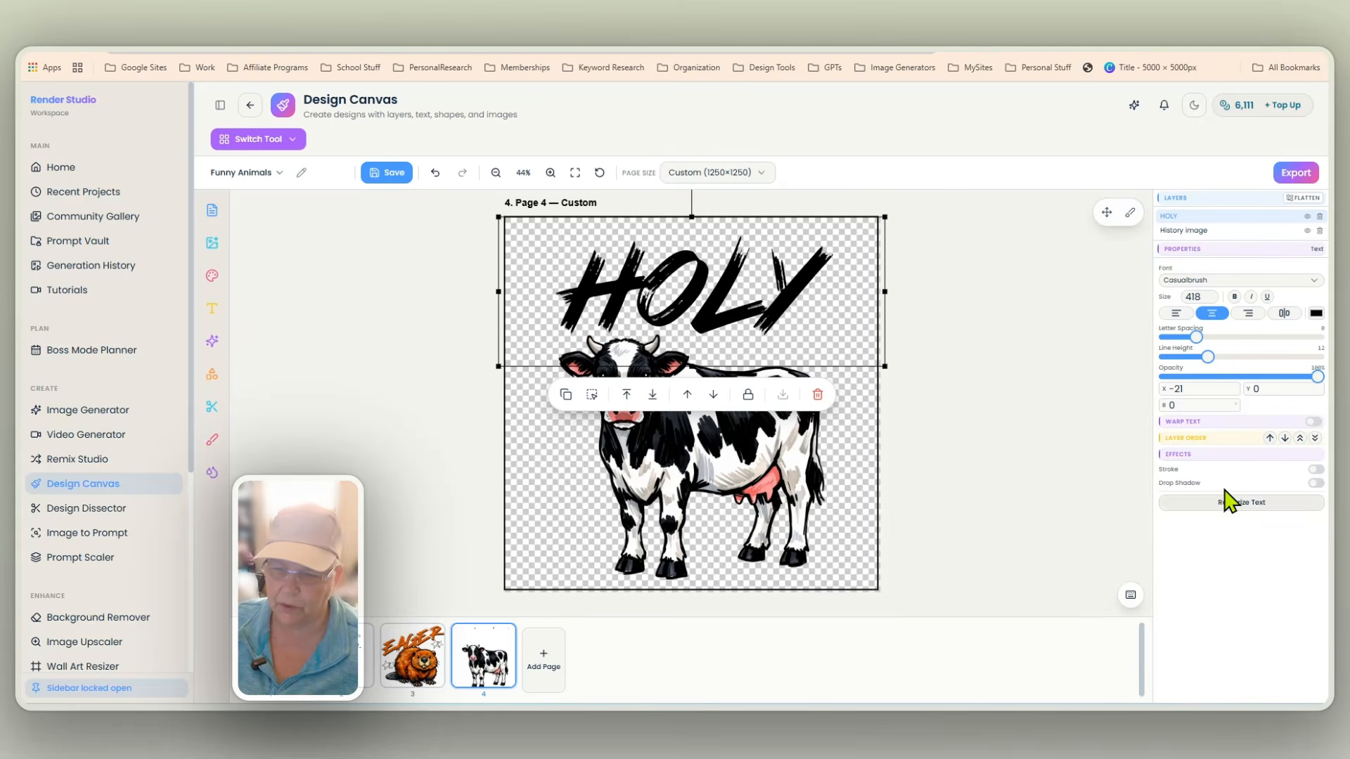
{"action": "left_click", "coordinate": [1316, 314]}
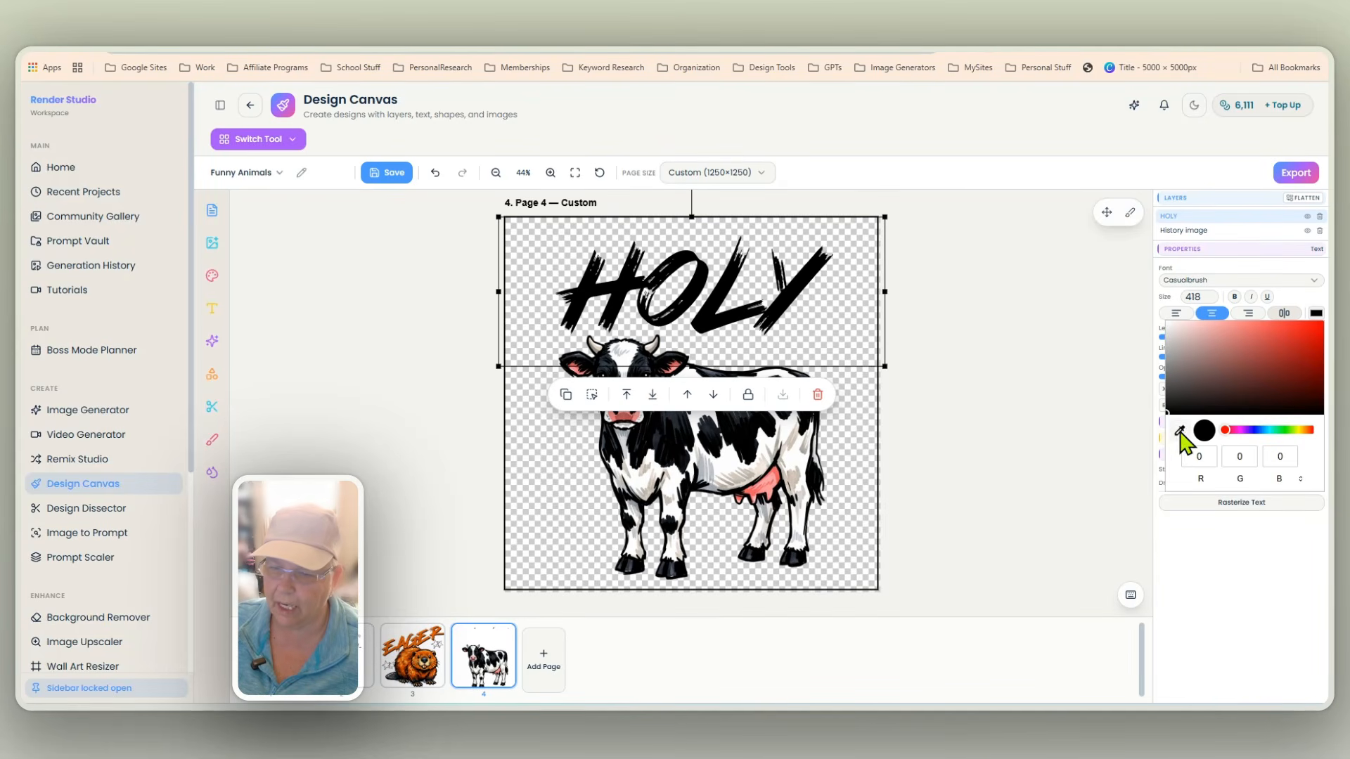
{"action": "left_click", "coordinate": [1179, 430]}
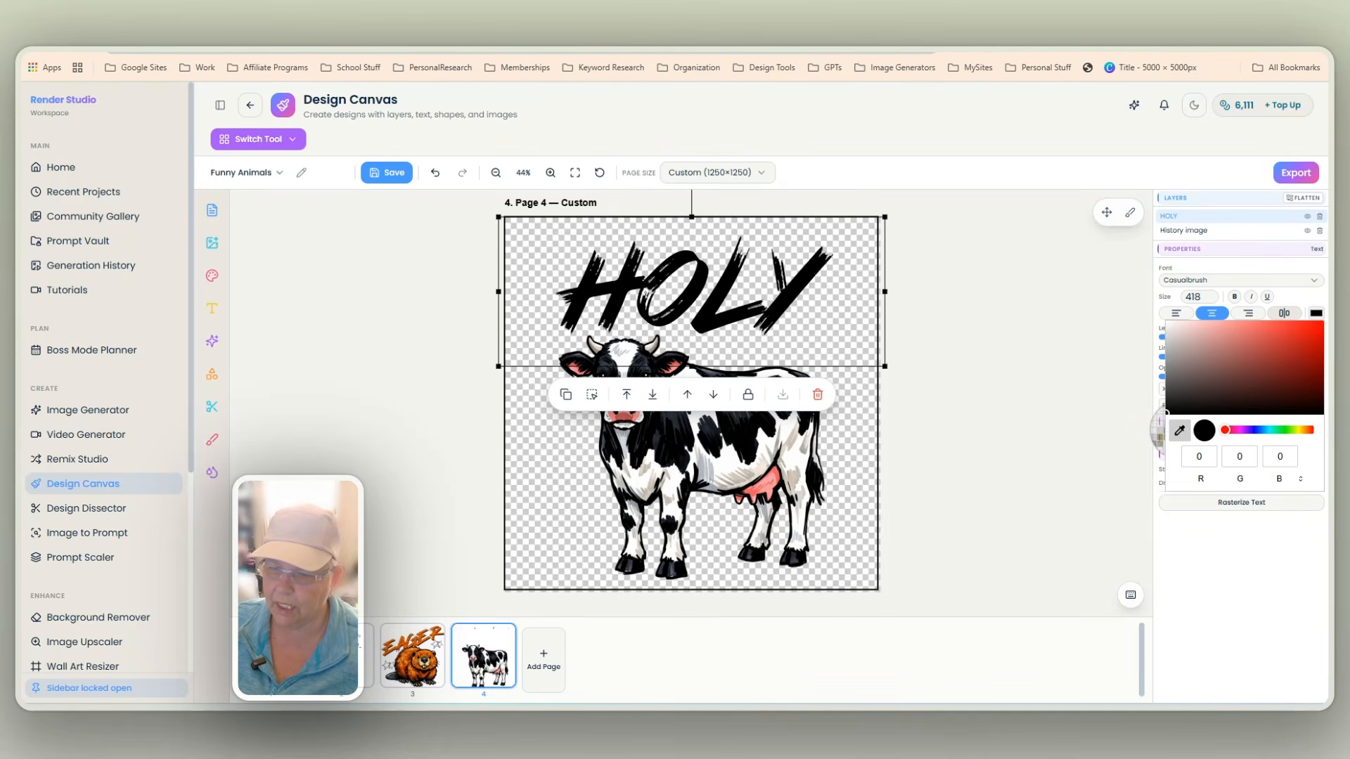
{"action": "left_click", "coordinate": [633, 419]}
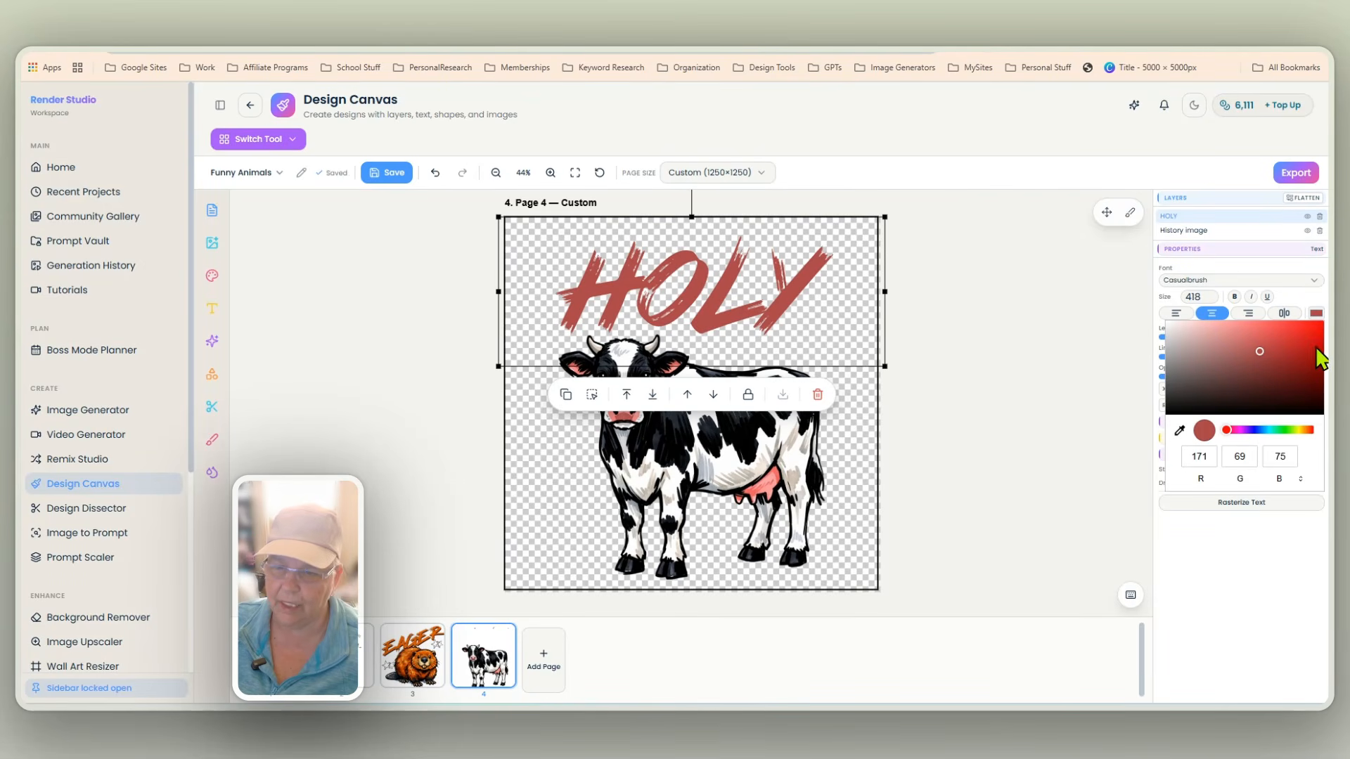
{"action": "left_click", "coordinate": [1320, 325]}
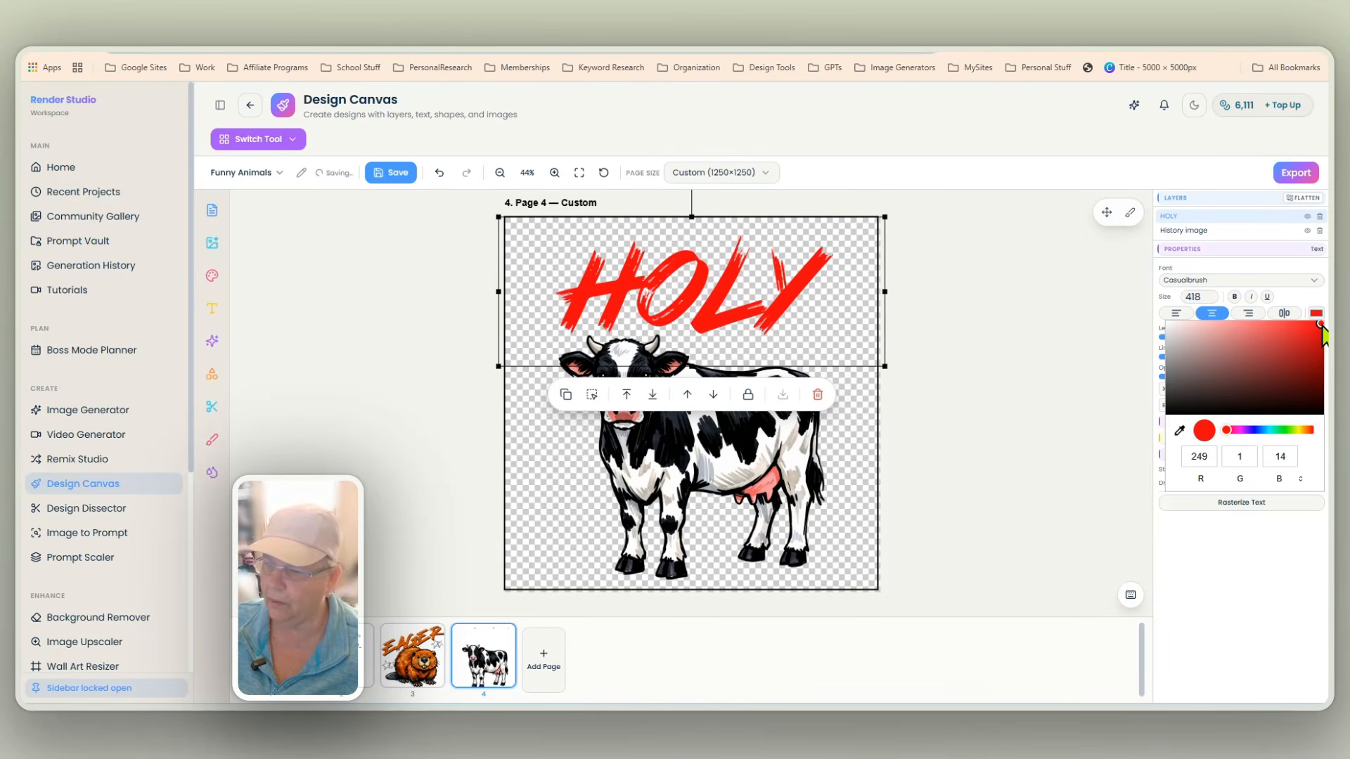
{"action": "left_click", "coordinate": [1203, 548]}
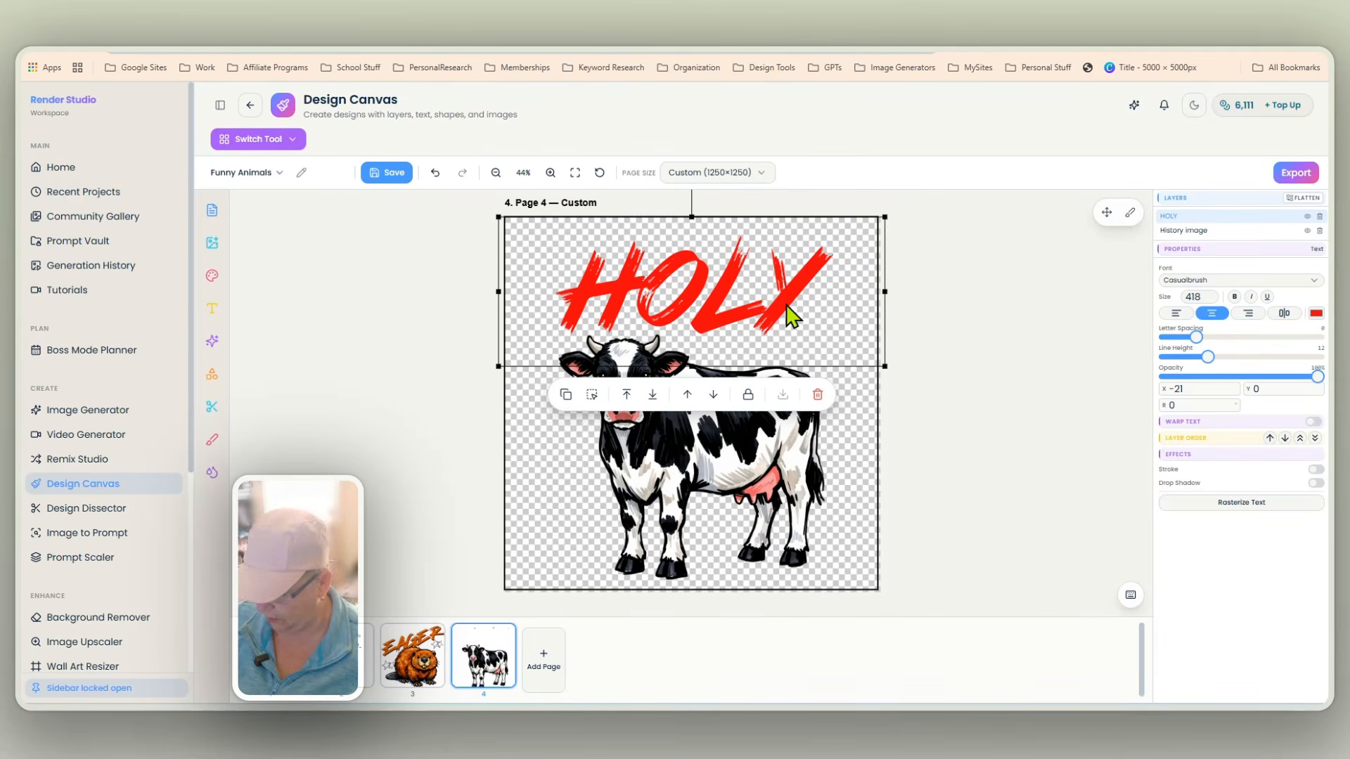
Duplicate the red HOLY heading, colour the copy black, and offset it slightly up-left over the red one
{"action": "left_click", "coordinate": [565, 395]}
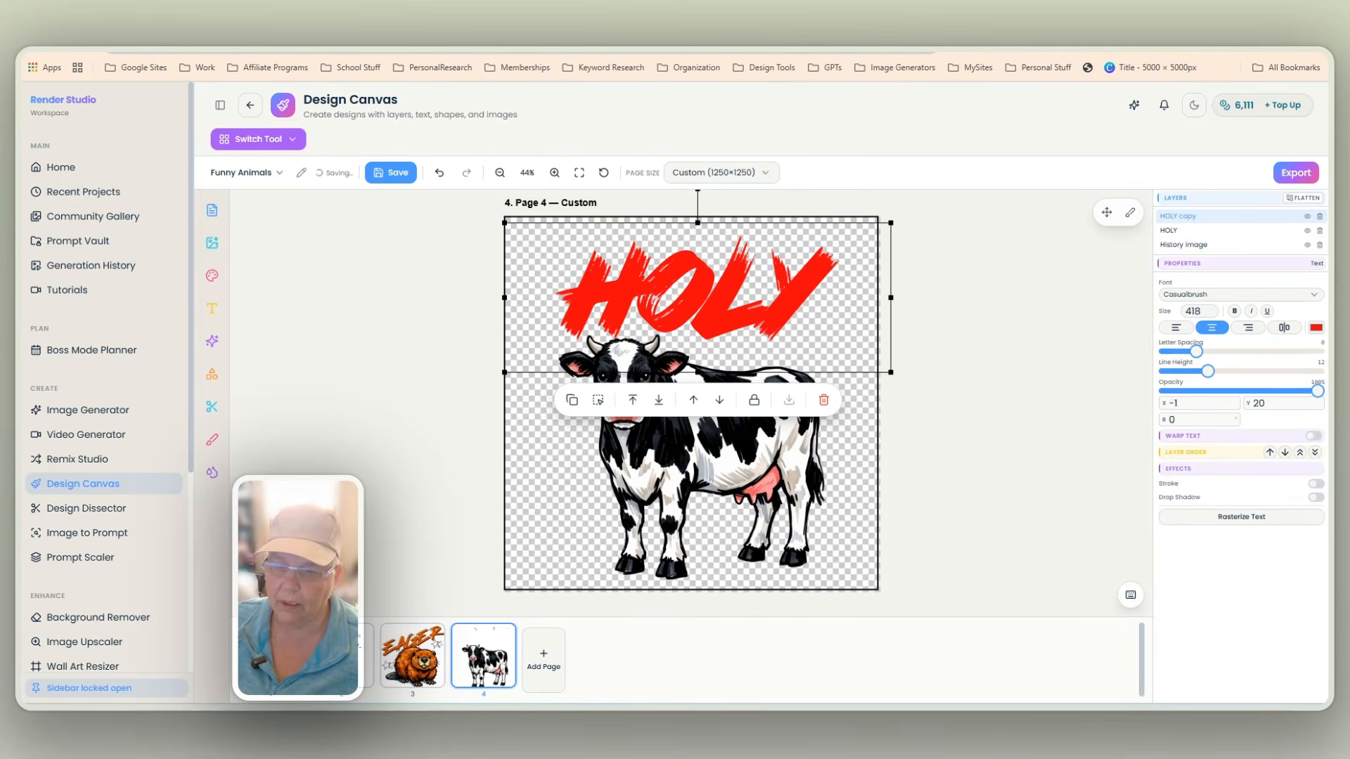
{"action": "left_click", "coordinate": [1313, 329]}
{"action": "left_click_drag", "start_coordinate": [1197, 379], "coordinate": [1140, 455]}
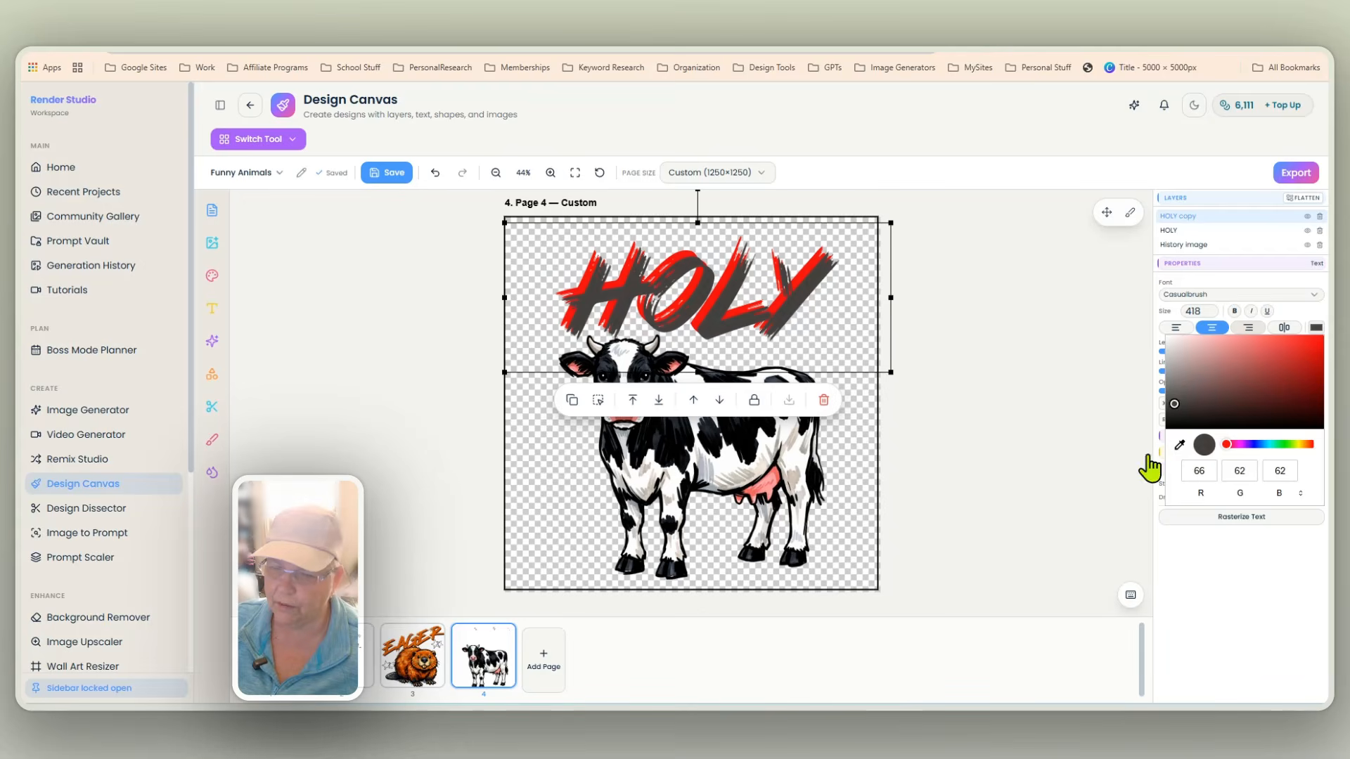
{"action": "left_click", "coordinate": [1007, 430]}
{"action": "left_click", "coordinate": [1012, 442]}
{"action": "left_click_drag", "start_coordinate": [792, 322], "coordinate": [775, 297]}
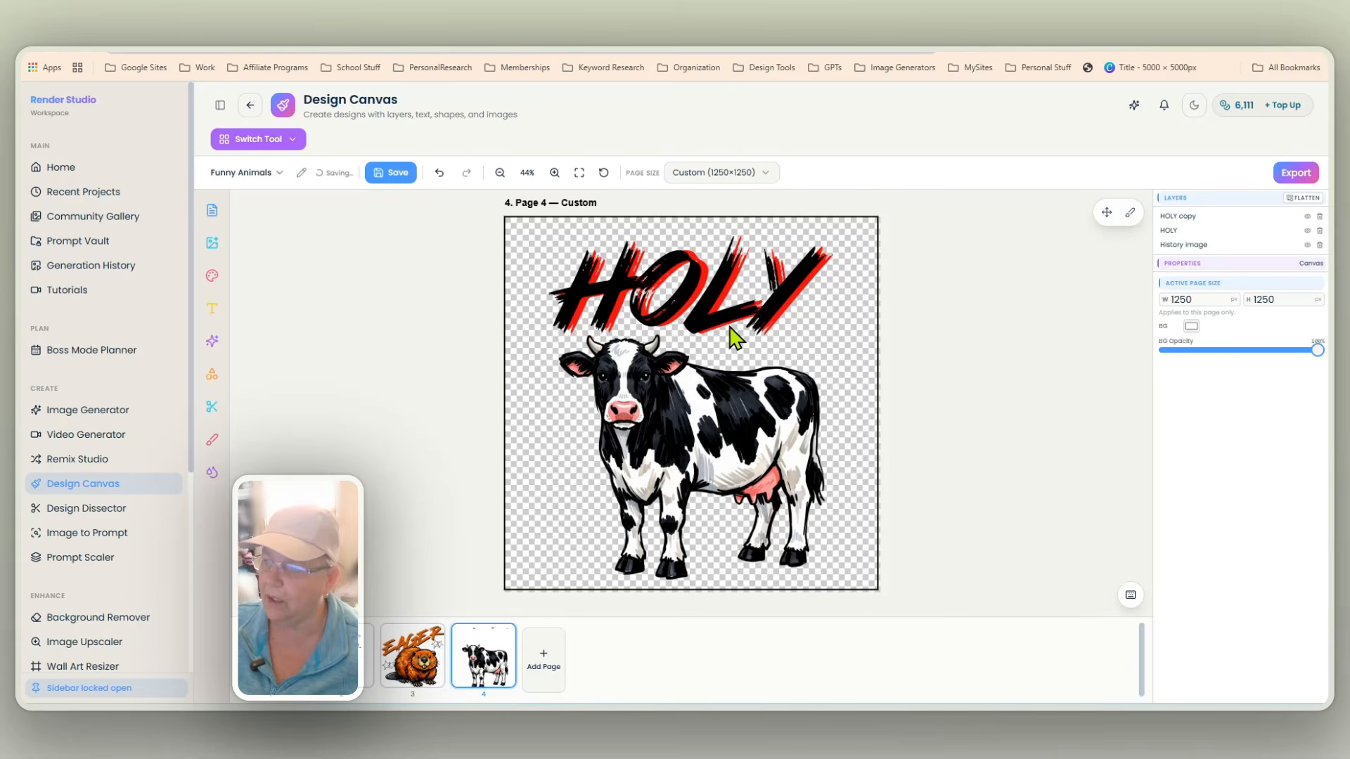
Nudge the black HOLY copy up and right to X -27, Y -7 so only a thin red edge shows
{"action": "left_click", "coordinate": [707, 307]}
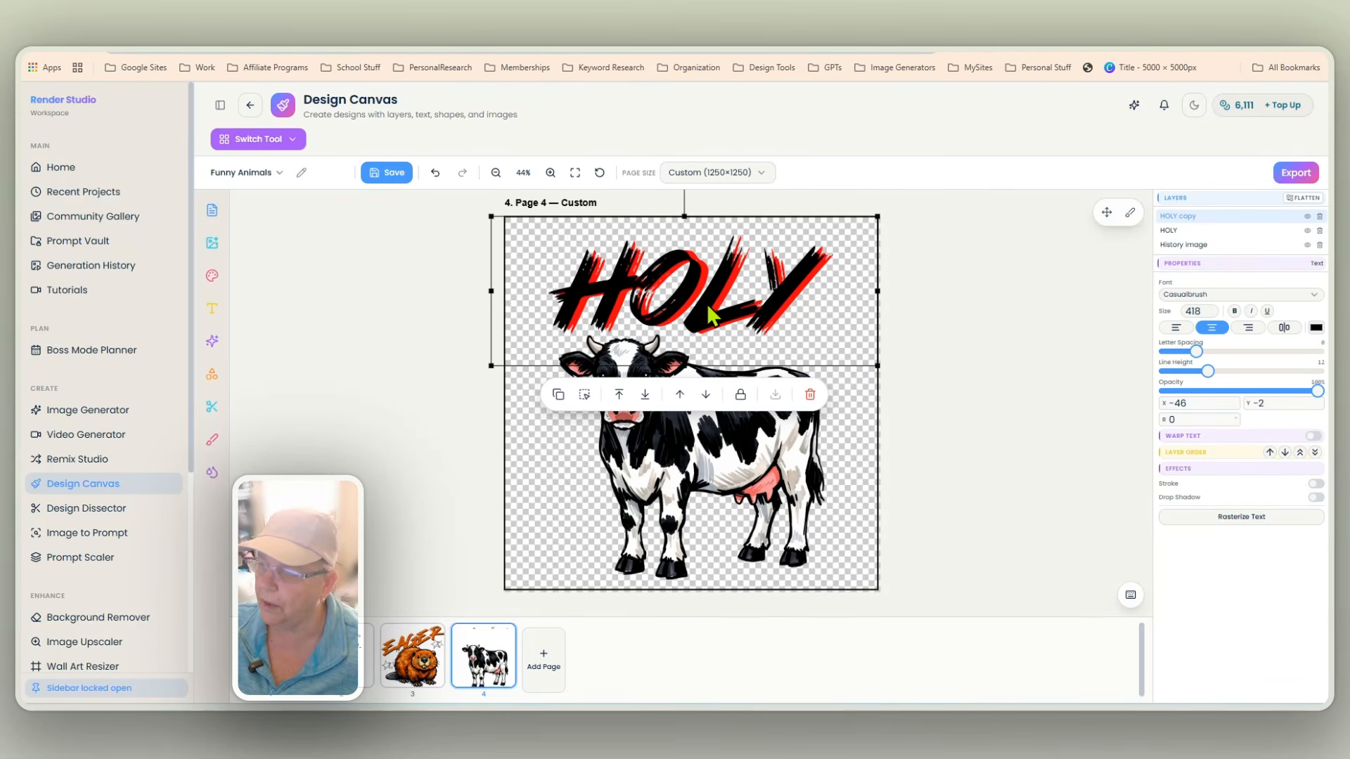
{"action": "key", "text": "Up"}
{"action": "key", "text": "Up"}
{"action": "key", "text": "Up"}
{"action": "key", "text": "Up"}
{"action": "key", "text": "Up"}
{"action": "key", "text": "Right"}
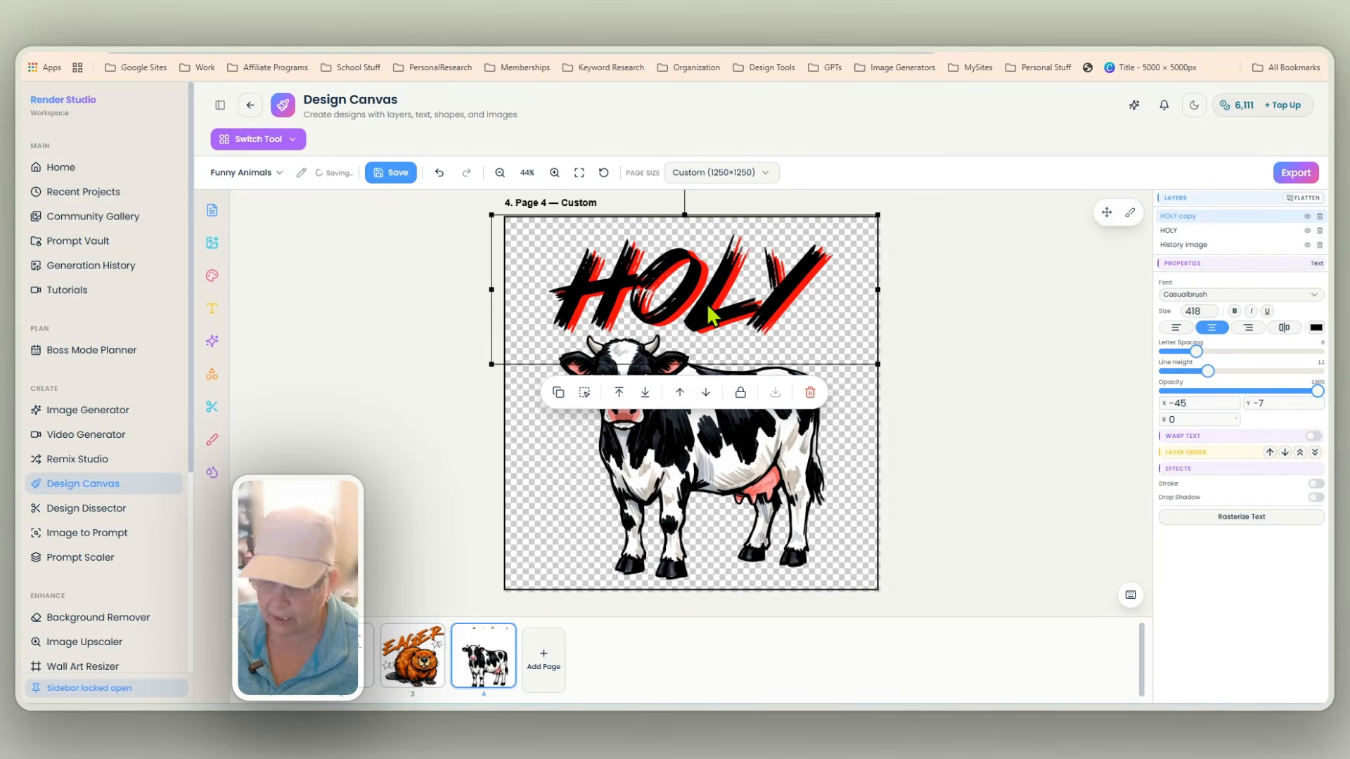
{"action": "key", "text": "Right"}
{"action": "key", "text": "Right"}
{"action": "key", "text": "Right"}
{"action": "key", "text": "Right"}
{"action": "key", "text": "Right"}
{"action": "key", "text": "Right"}
{"action": "key", "text": "Right"}
{"action": "key", "text": "Right"}
{"action": "key", "text": "Right"}
{"action": "key", "text": "Right"}
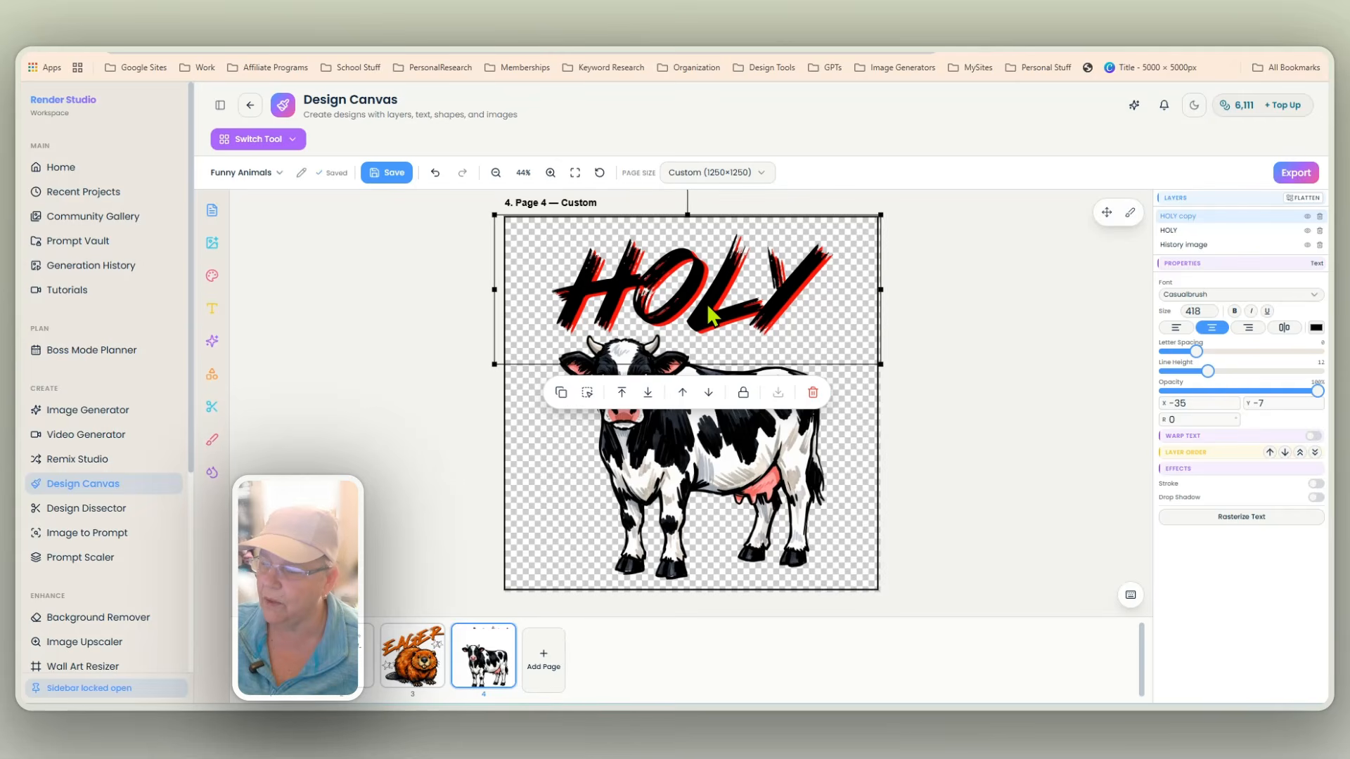
{"action": "key", "text": "Right"}
{"action": "key", "text": "Right"}
{"action": "key", "text": "Right"}
{"action": "key", "text": "Right"}
{"action": "key", "text": "Right"}
{"action": "key", "text": "Right"}
{"action": "key", "text": "Right"}
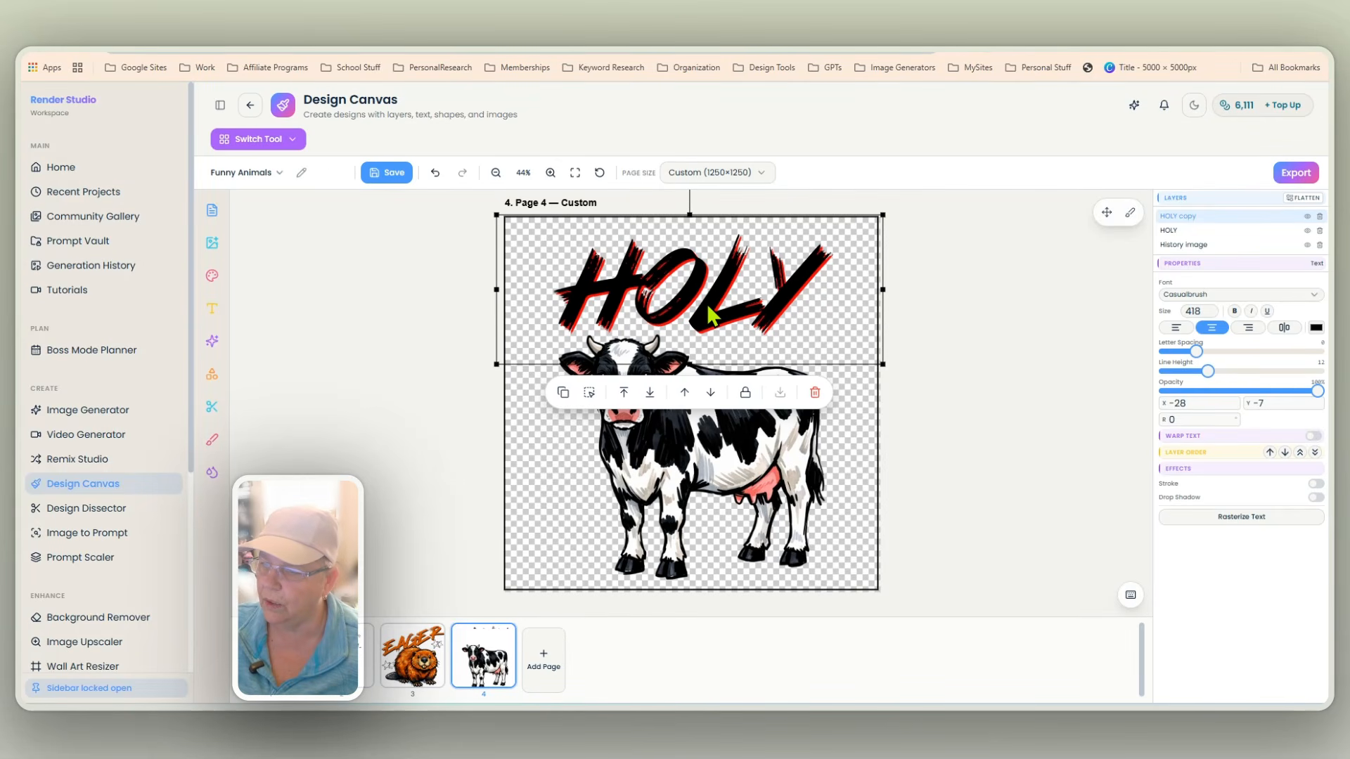
{"action": "key", "text": "Right"}
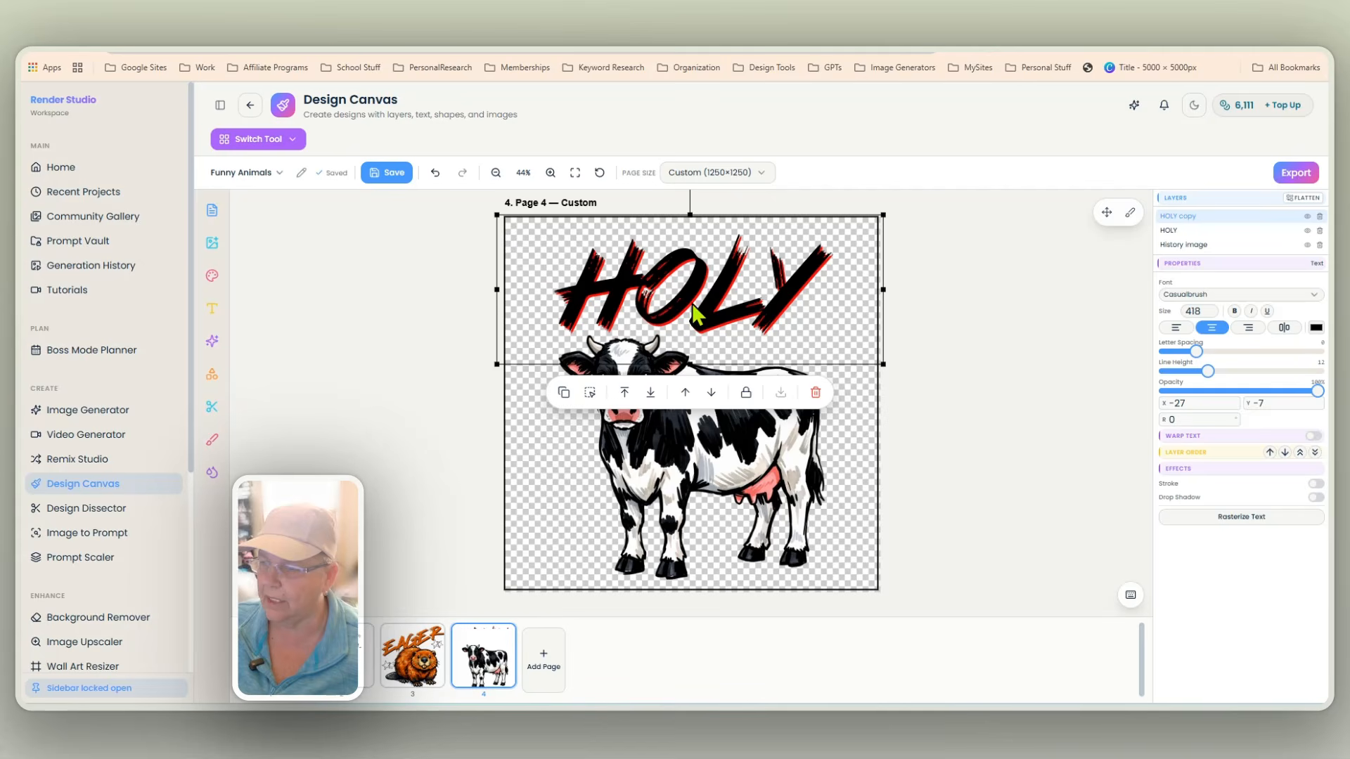
Flatten the black and red HOLY layers into one image and tilt it to -11° above the cow
{"action": "left_click", "coordinate": [1215, 231], "text": "shift"}
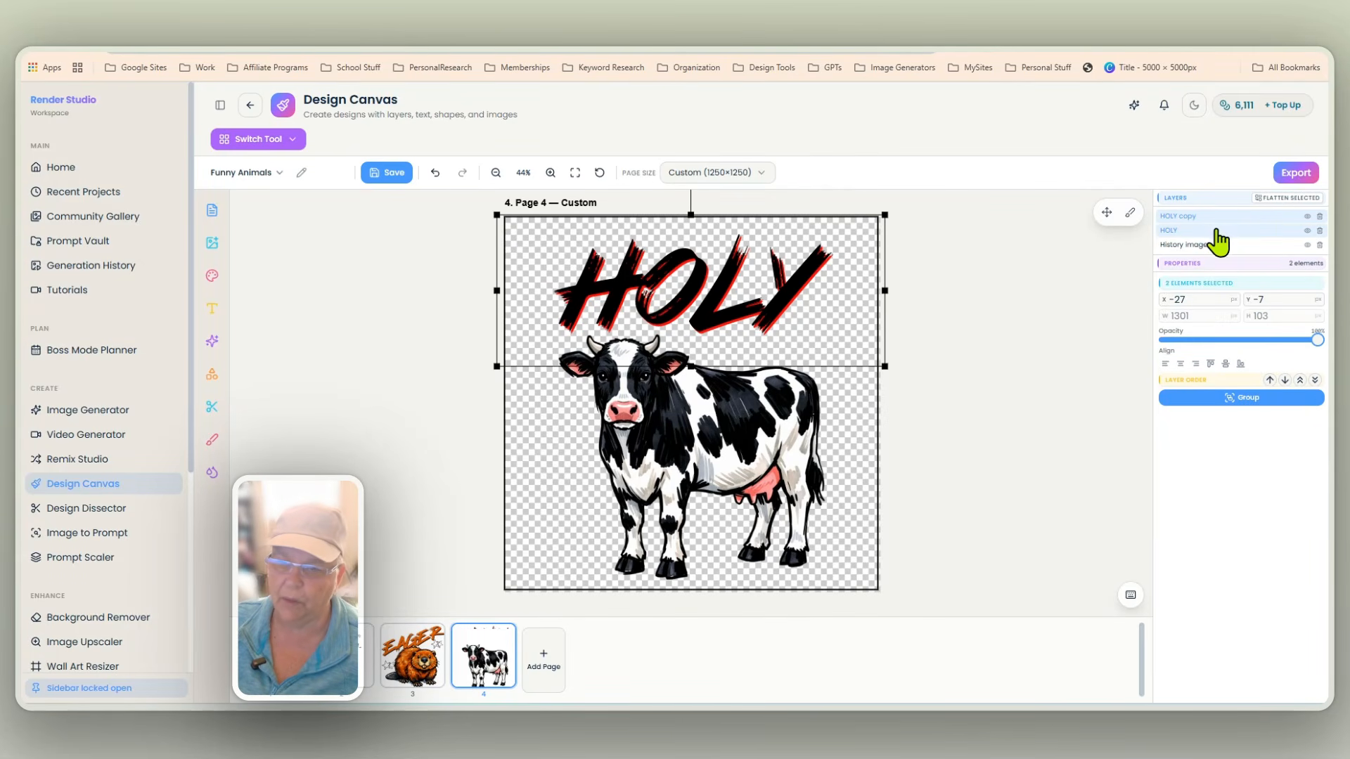
{"action": "left_click", "coordinate": [1278, 200]}
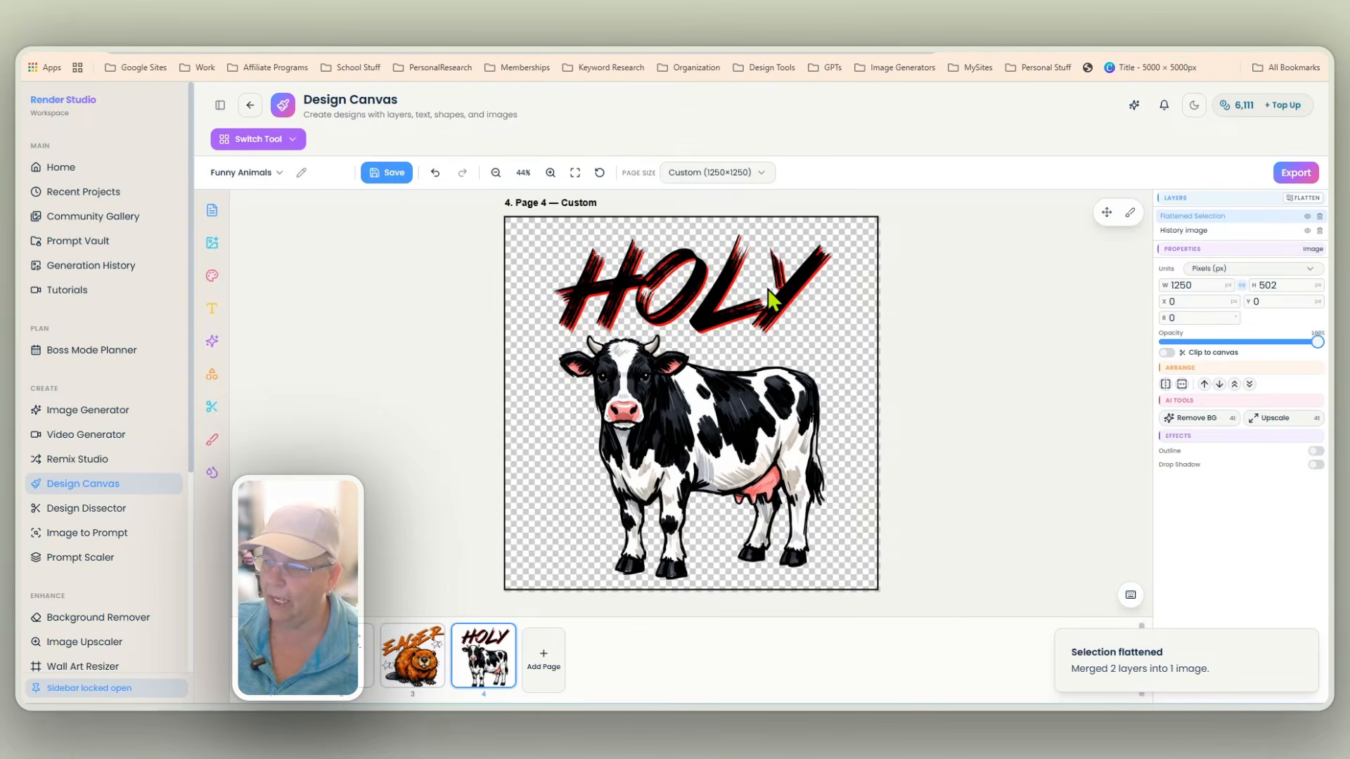
{"action": "left_click", "coordinate": [768, 303]}
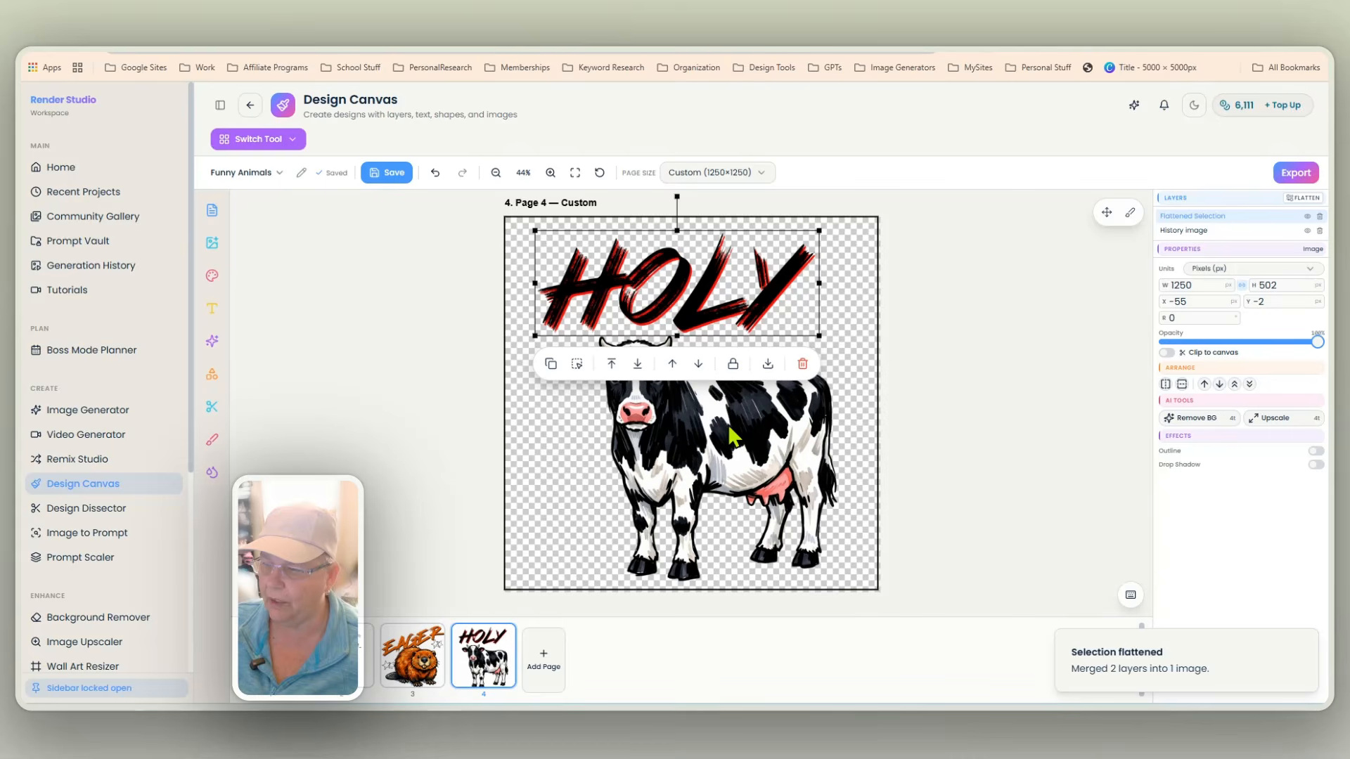
{"action": "left_click", "coordinate": [677, 204]}
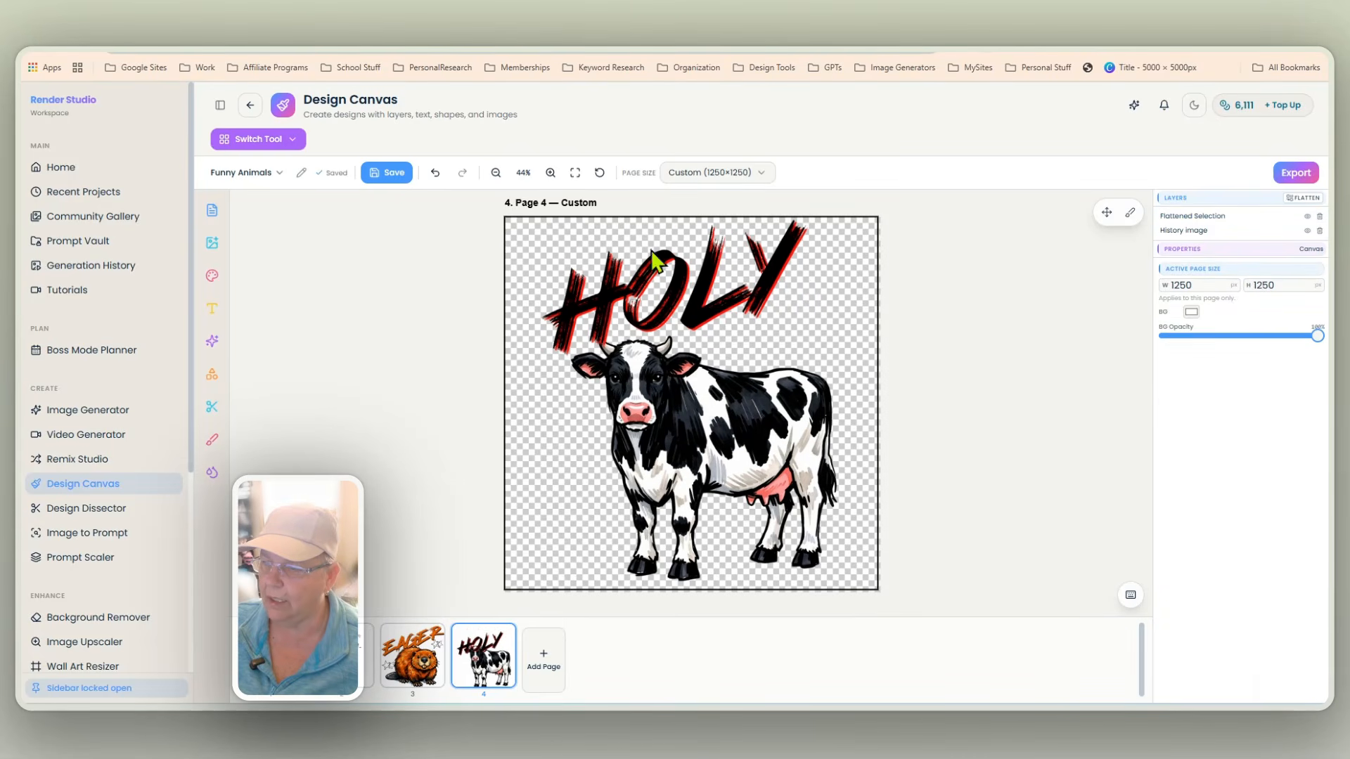
Enlarge the tilted HOLY image to about 1590 × 638 px across the page and shift the cow left to about X 166
{"action": "left_click", "coordinate": [683, 416]}
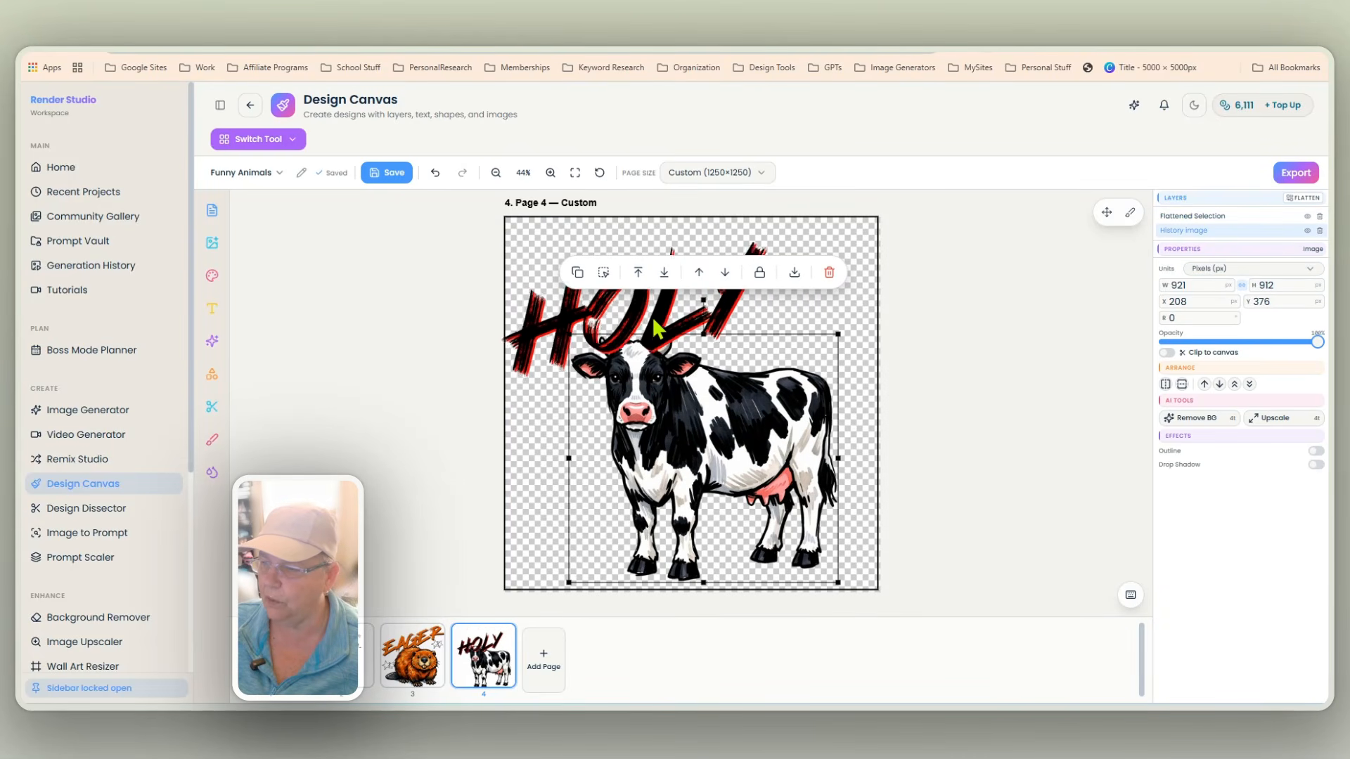
{"action": "left_click", "coordinate": [728, 315]}
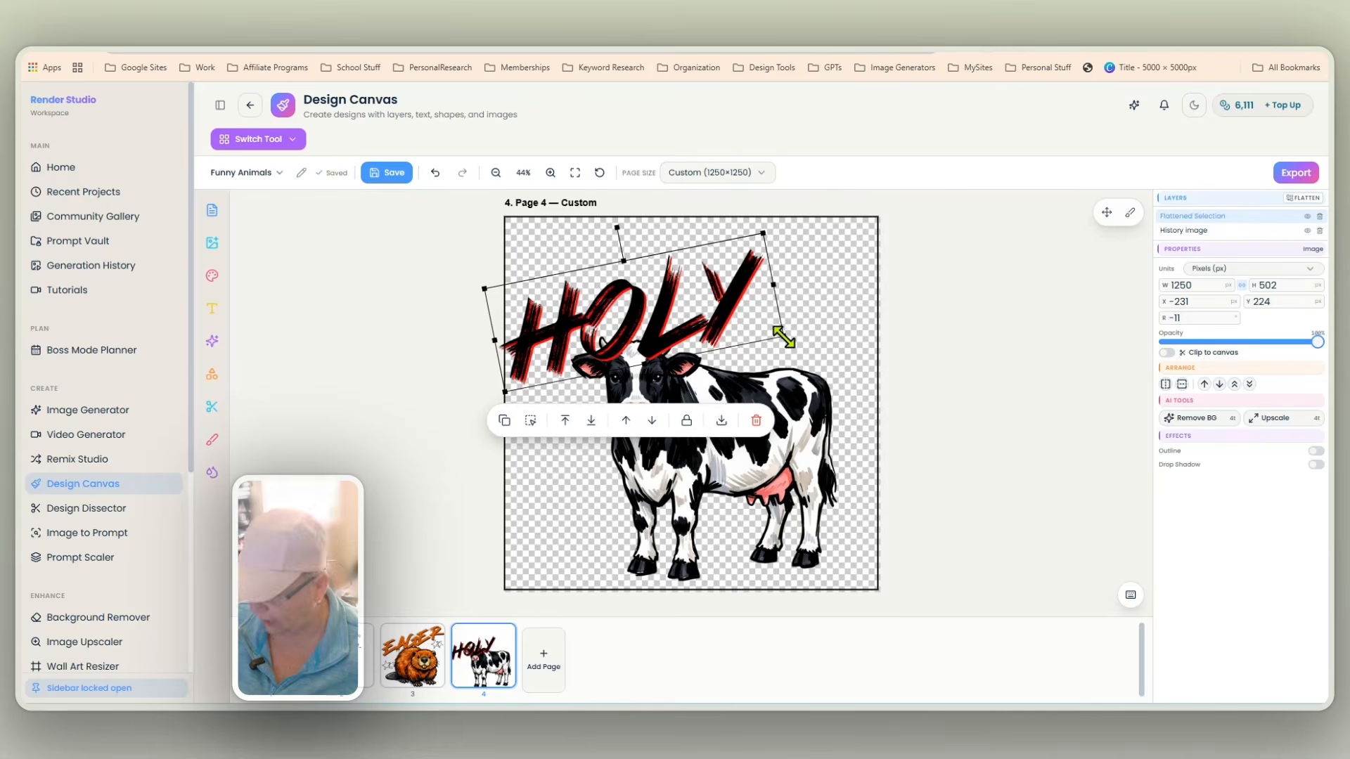
{"action": "left_click_drag", "start_coordinate": [783, 336], "coordinate": [865, 373]}
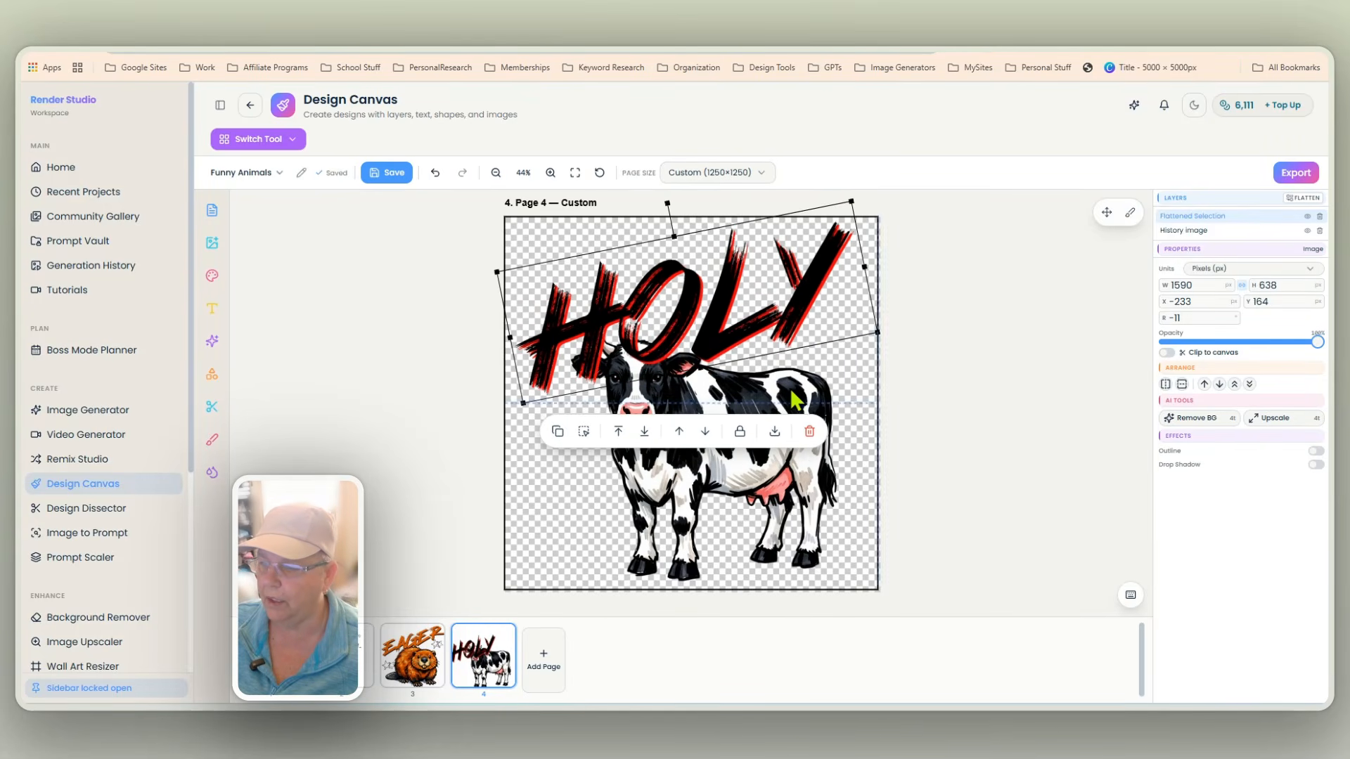
{"action": "left_click", "coordinate": [779, 450]}
{"action": "left_click_drag", "start_coordinate": [773, 450], "coordinate": [761, 450]}
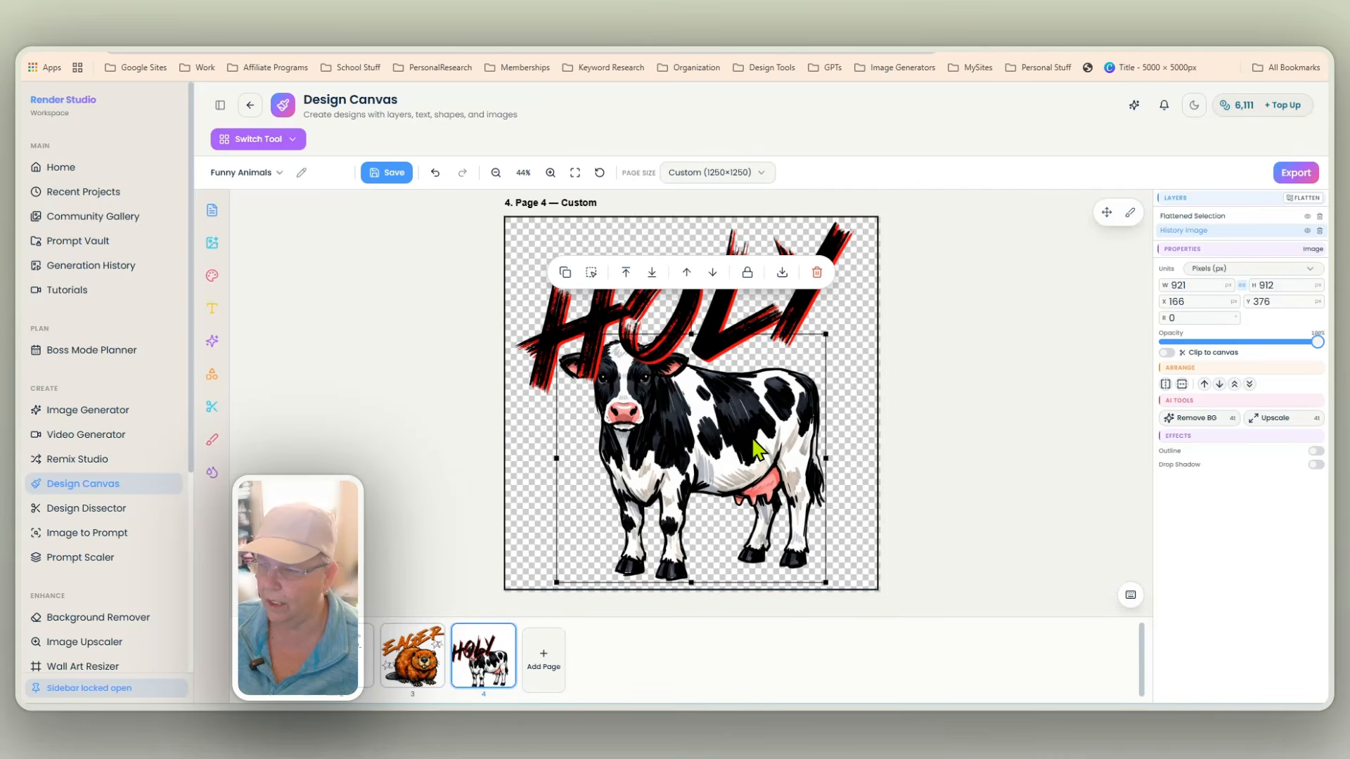
Nudge the cow down and to the left to X 150, Y 384 beneath the HOLY lettering
{"action": "key", "text": "Down"}
{"action": "key", "text": "Down"}
{"action": "key", "text": "Down"}
{"action": "key", "text": "Down"}
{"action": "key", "text": "Down"}
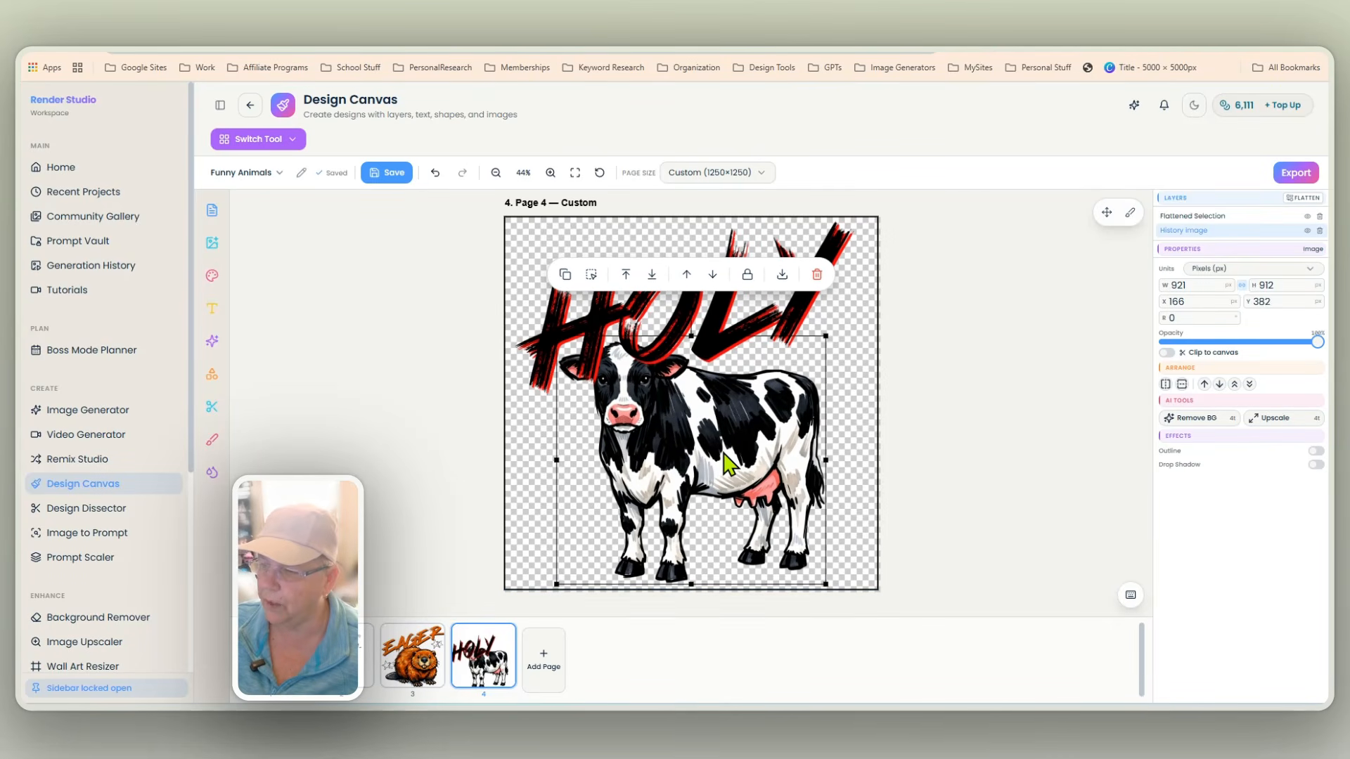
{"action": "key", "text": "Left"}
{"action": "key", "text": "Left"}
{"action": "key", "text": "Left"}
{"action": "key", "text": "Left"}
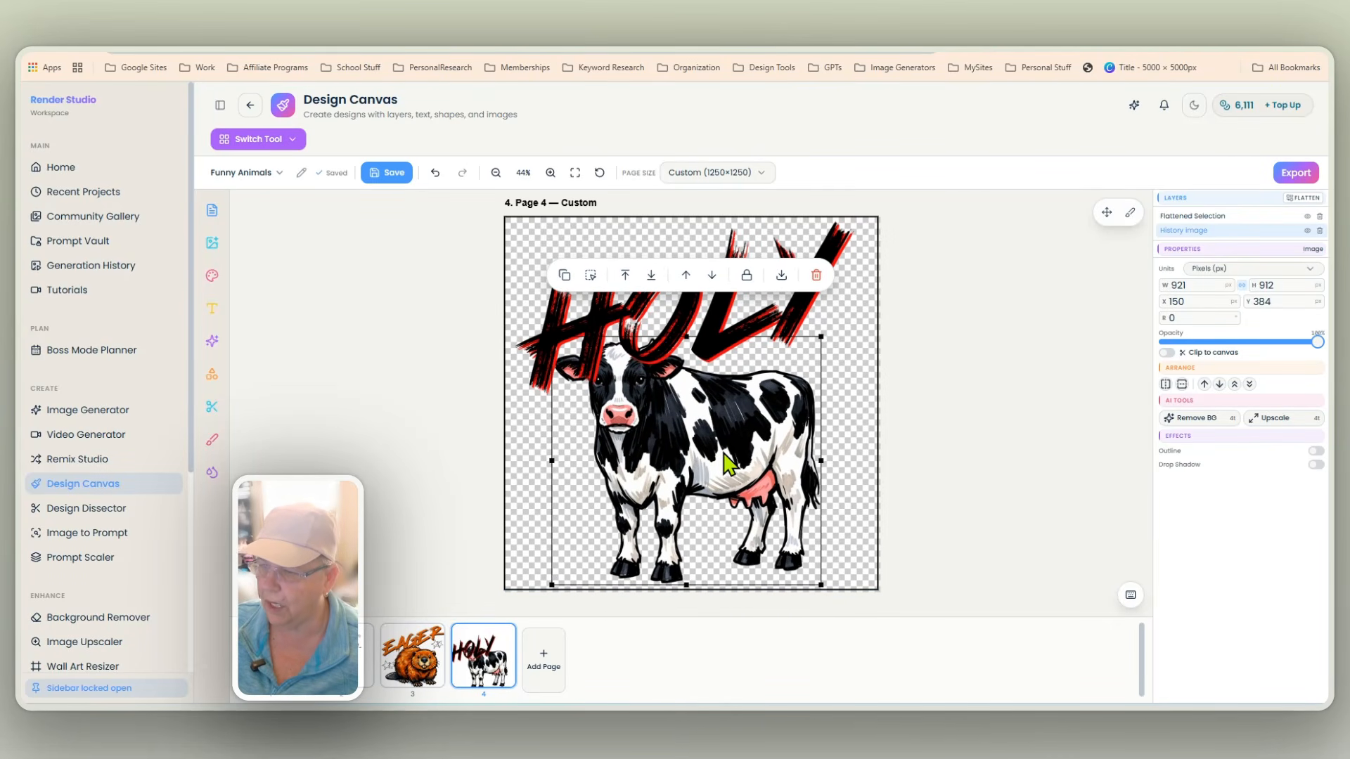
{"action": "left_click", "coordinate": [947, 377]}
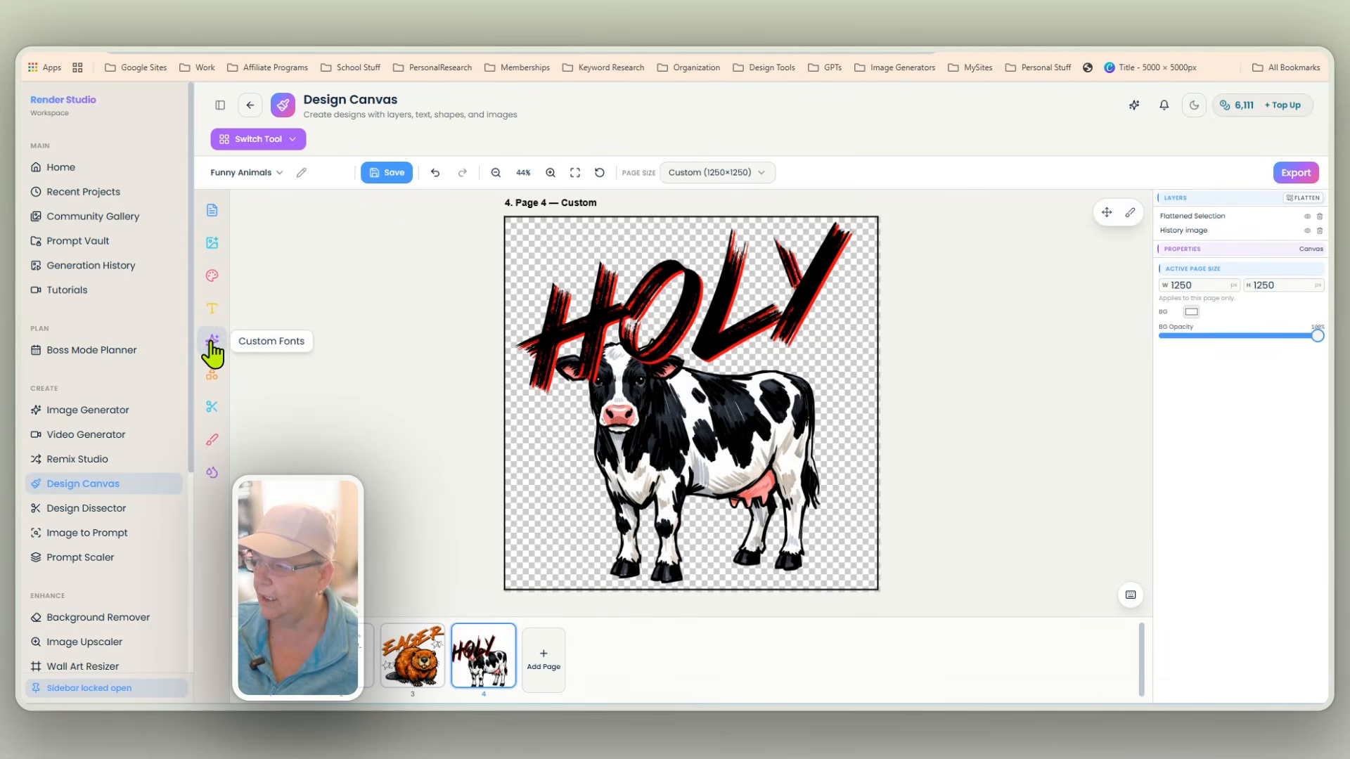
Add the uploaded star image to the page, shrink it to about 328 × 375 px and move it over the cow's rump
{"action": "left_click", "coordinate": [211, 242]}
{"action": "scroll", "coordinate": [362, 500], "scroll_direction": "down", "scroll_amount": 5}
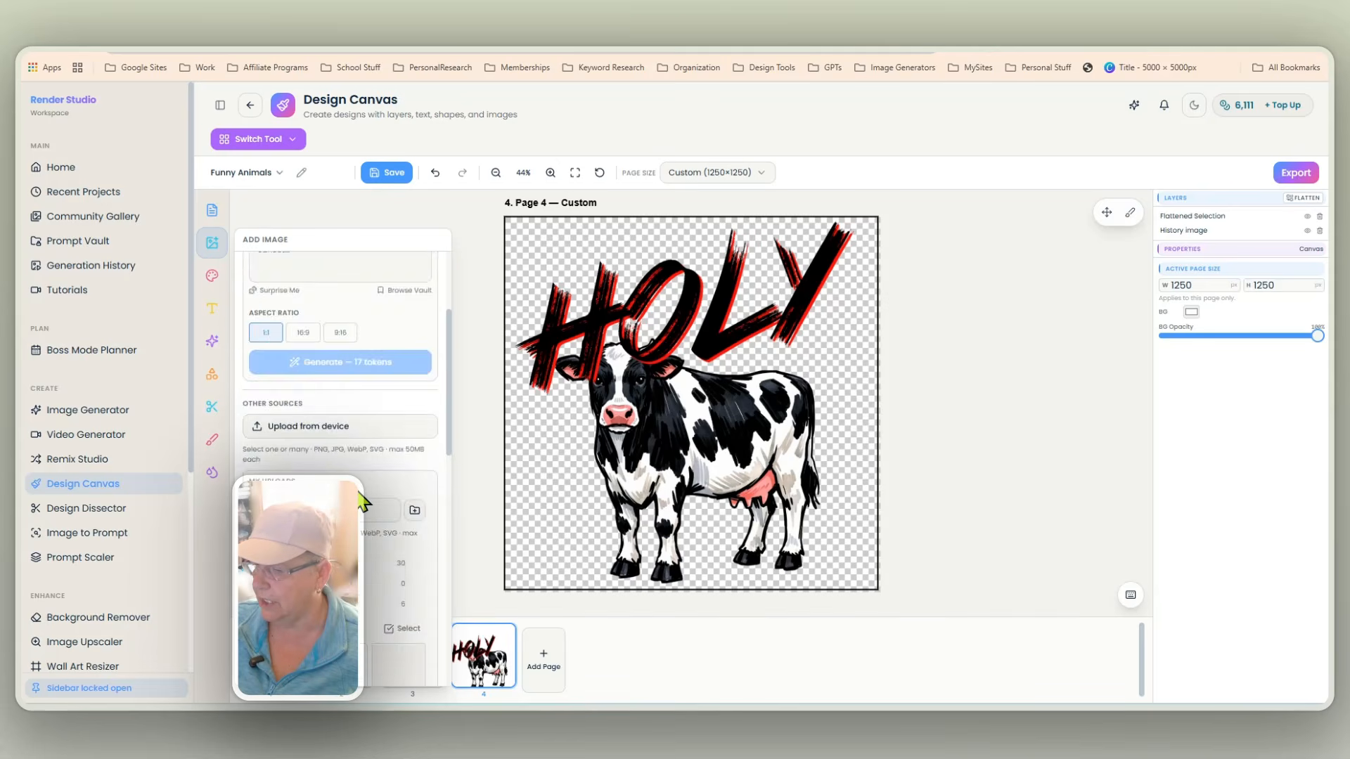
{"action": "scroll", "coordinate": [362, 500], "scroll_direction": "down", "scroll_amount": 8}
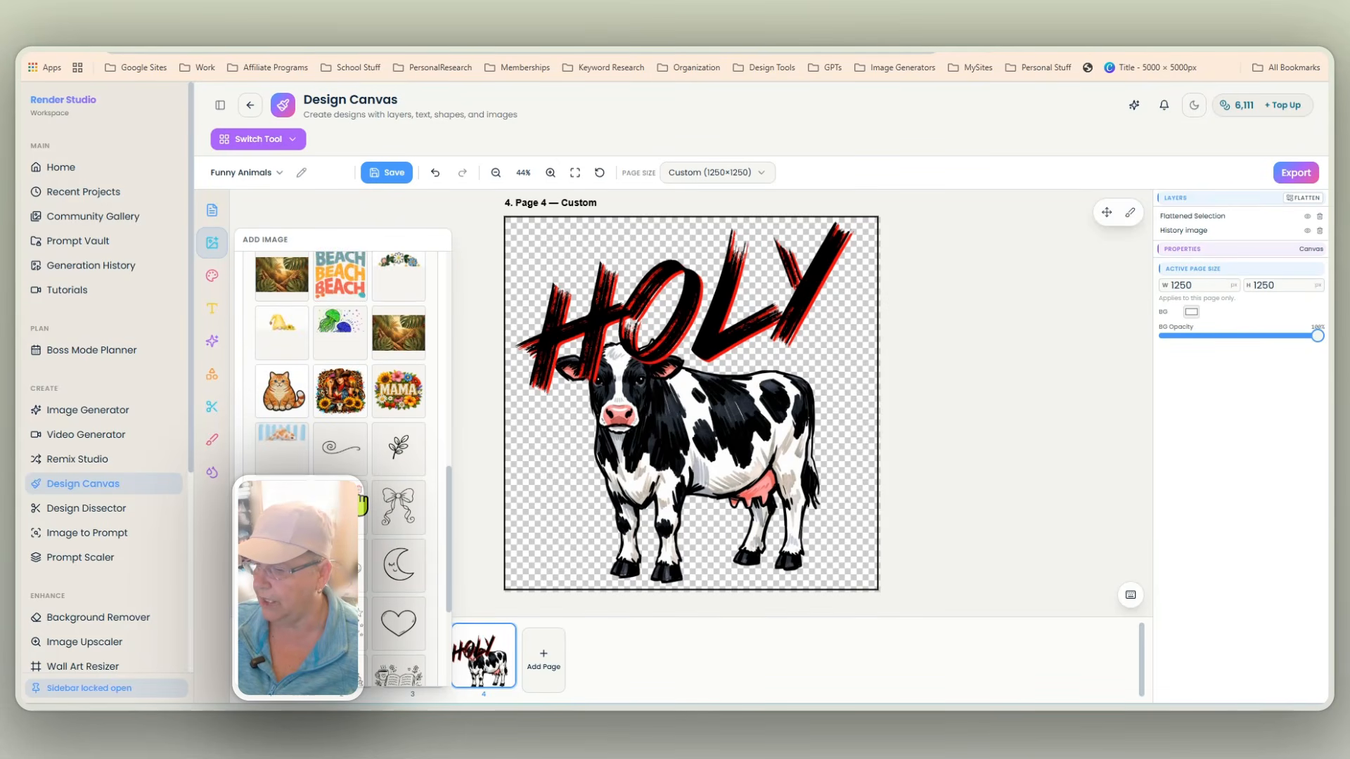
{"action": "scroll", "coordinate": [362, 500], "scroll_direction": "down", "scroll_amount": 3}
{"action": "left_click", "coordinate": [373, 506]}
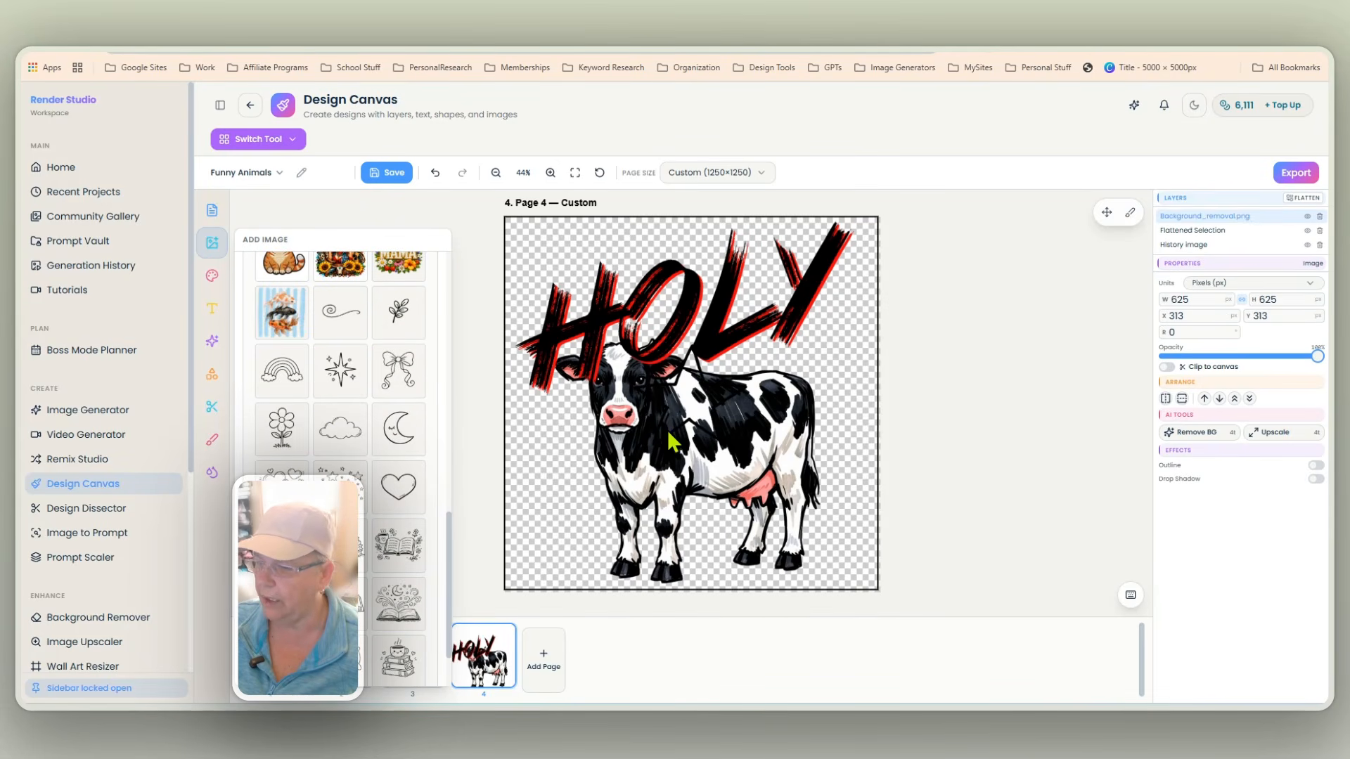
{"action": "left_click_drag", "start_coordinate": [698, 383], "coordinate": [816, 384]}
{"action": "left_click_drag", "start_coordinate": [865, 447], "coordinate": [804, 387]}
Give the star a thick red outline (255, 0, 0) and move it below the Y of HOLY at about X 945, Y 296
{"action": "left_click", "coordinate": [1315, 464]}
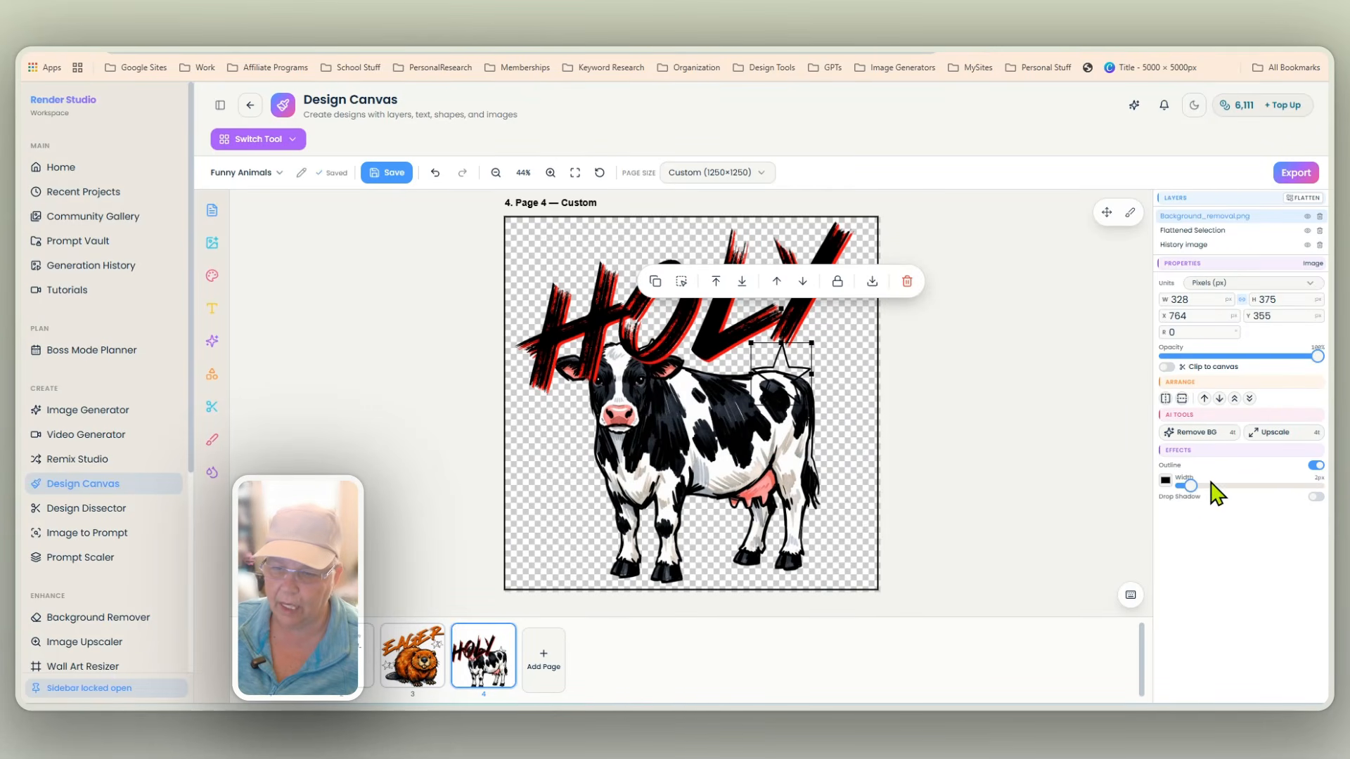
{"action": "left_click_drag", "start_coordinate": [1188, 487], "coordinate": [1246, 492]}
{"action": "left_click_drag", "start_coordinate": [793, 364], "coordinate": [846, 345]}
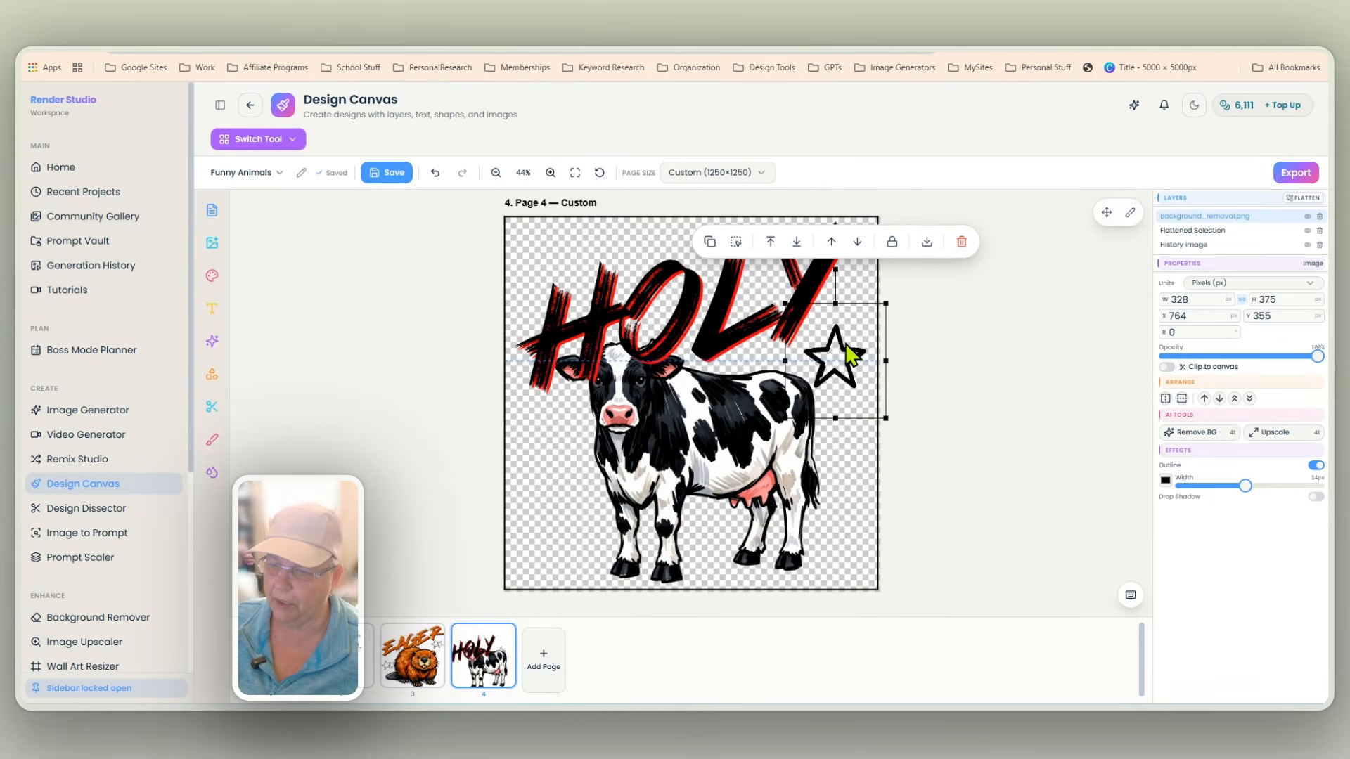
{"action": "left_click", "coordinate": [1166, 480]}
{"action": "left_click", "coordinate": [1313, 489]}
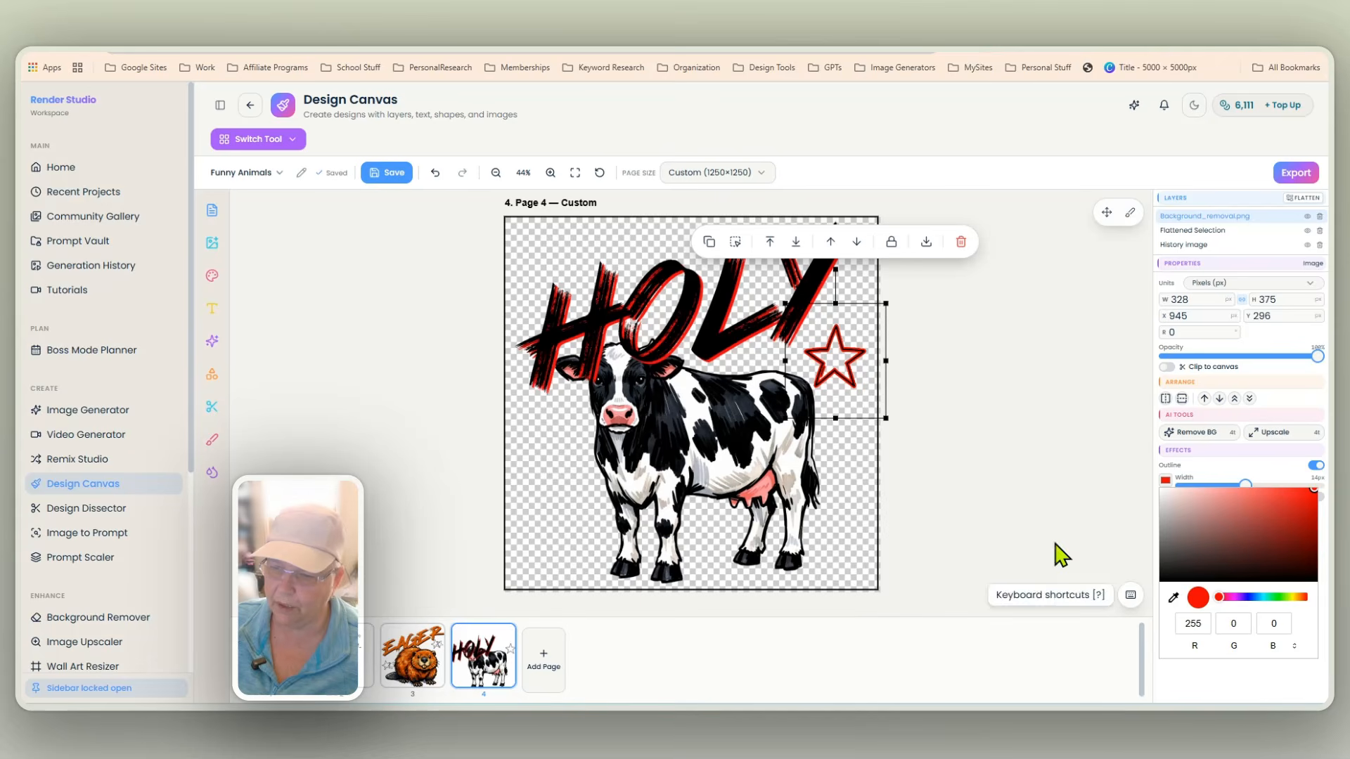
Rotate the red star below the Y to about 17°
{"action": "left_click", "coordinate": [854, 391]}
{"action": "left_click", "coordinate": [842, 438]}
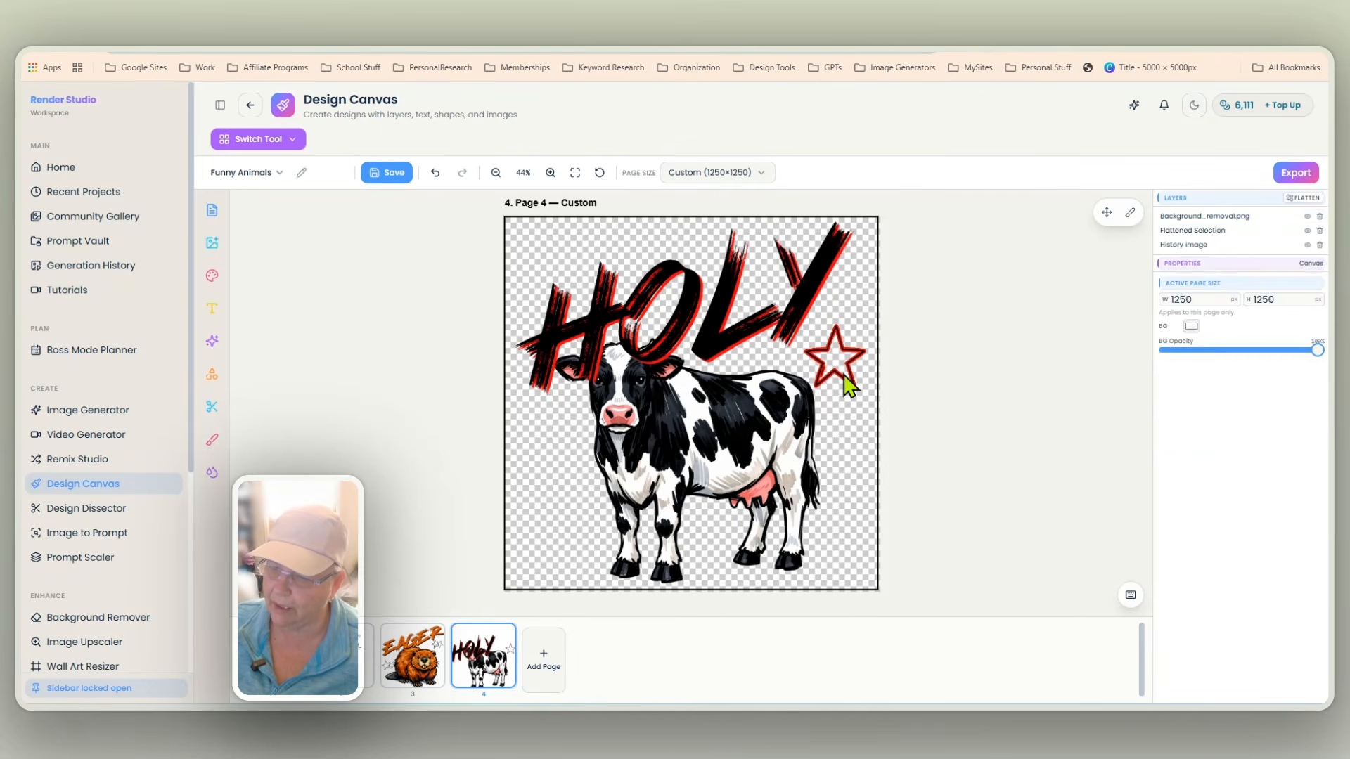
{"action": "left_click", "coordinate": [845, 373]}
{"action": "left_click_drag", "start_coordinate": [835, 270], "coordinate": [861, 275]}
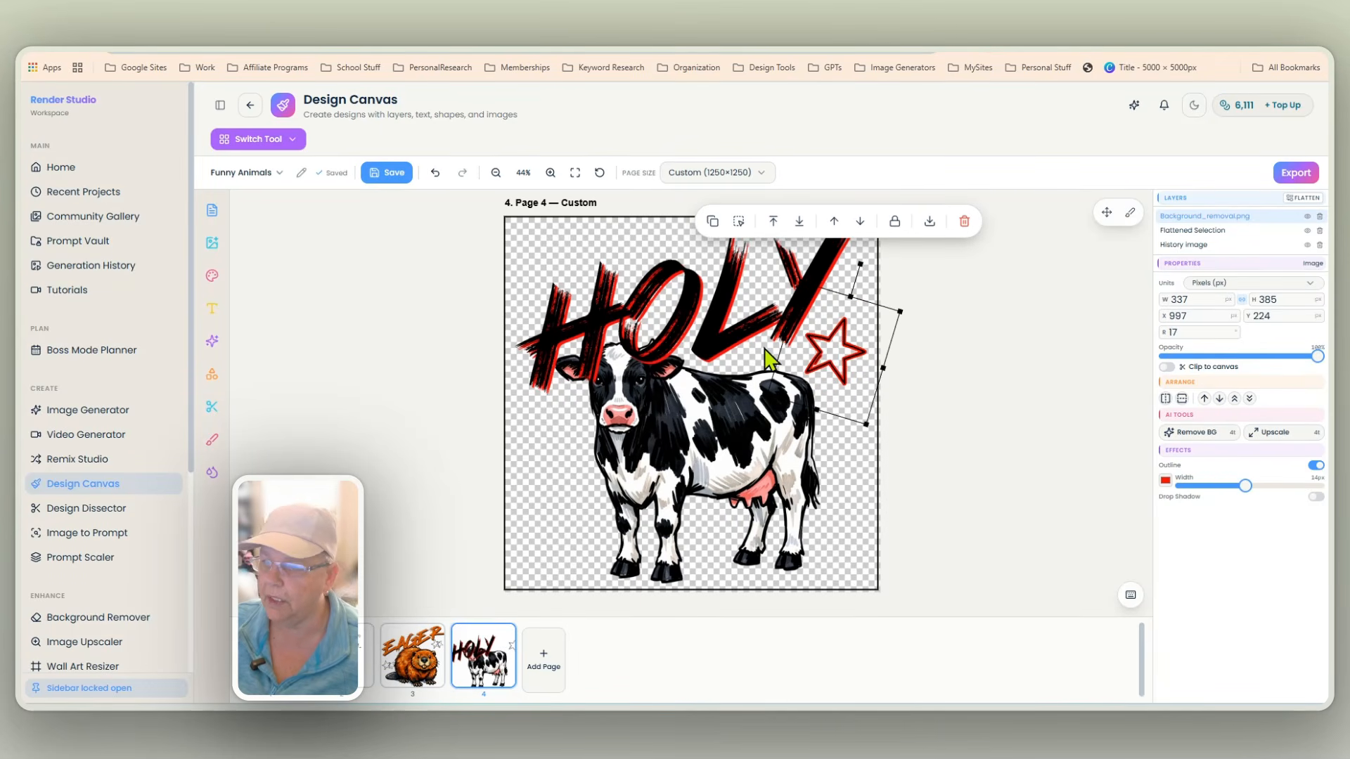
Duplicate the red star twice and place the copies to the left of the cow, with a smaller one beneath the larger
{"action": "left_click", "coordinate": [715, 230]}
{"action": "left_click_drag", "start_coordinate": [819, 345], "coordinate": [567, 476]}
{"action": "left_click", "coordinate": [431, 306]}
{"action": "left_click_drag", "start_coordinate": [588, 540], "coordinate": [573, 500]}
{"action": "left_click", "coordinate": [974, 416]}
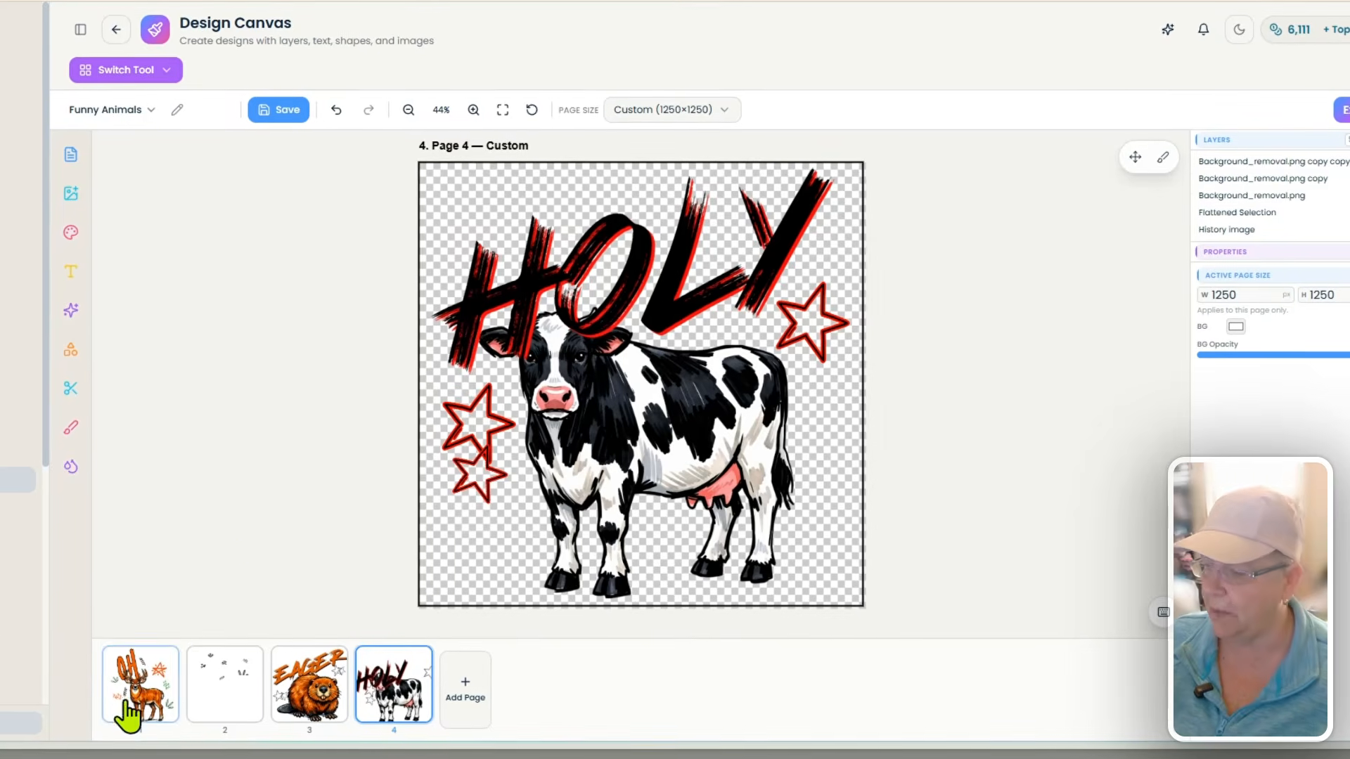
Review the deer design on Page 1 and the beaver design on Page 3, and return to the cow on Page 4
{"action": "left_click", "coordinate": [128, 703]}
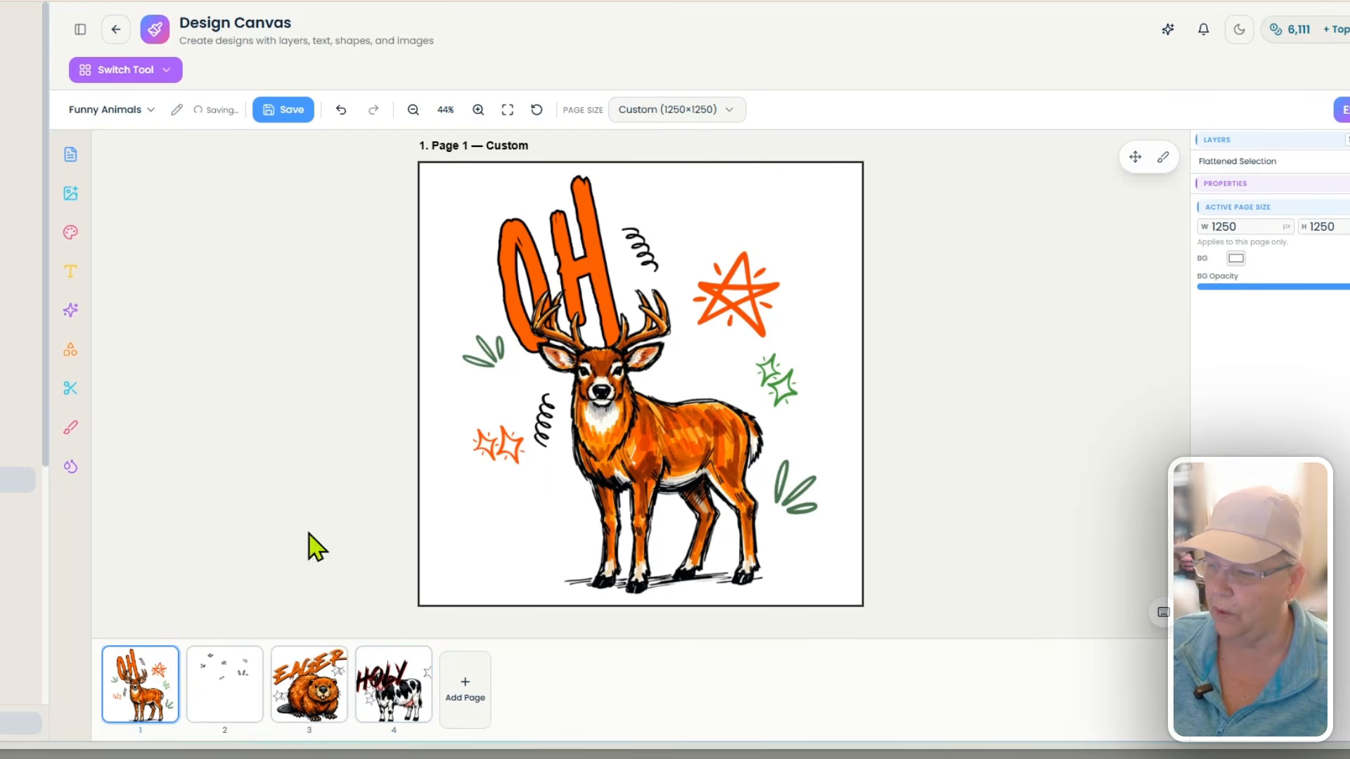
{"action": "left_click", "coordinate": [309, 685]}
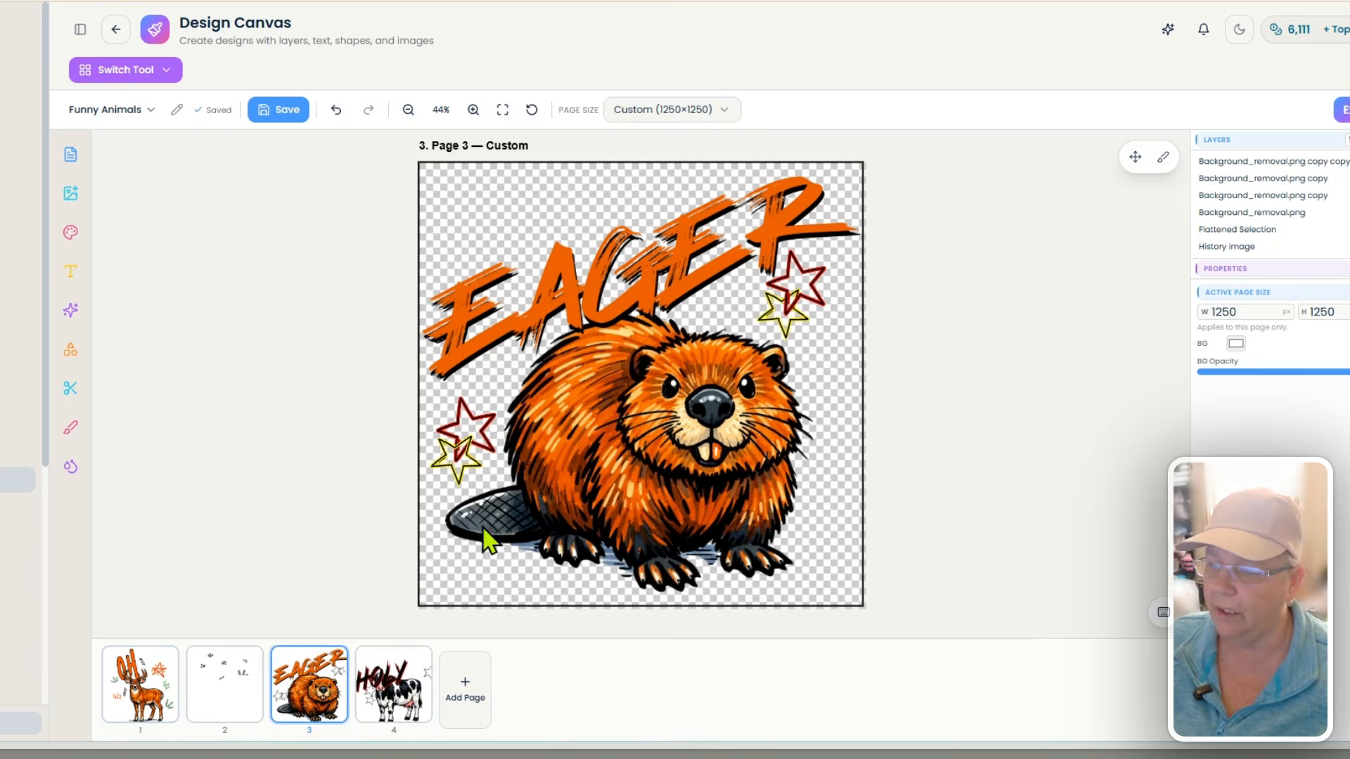
{"action": "left_click", "coordinate": [379, 690]}
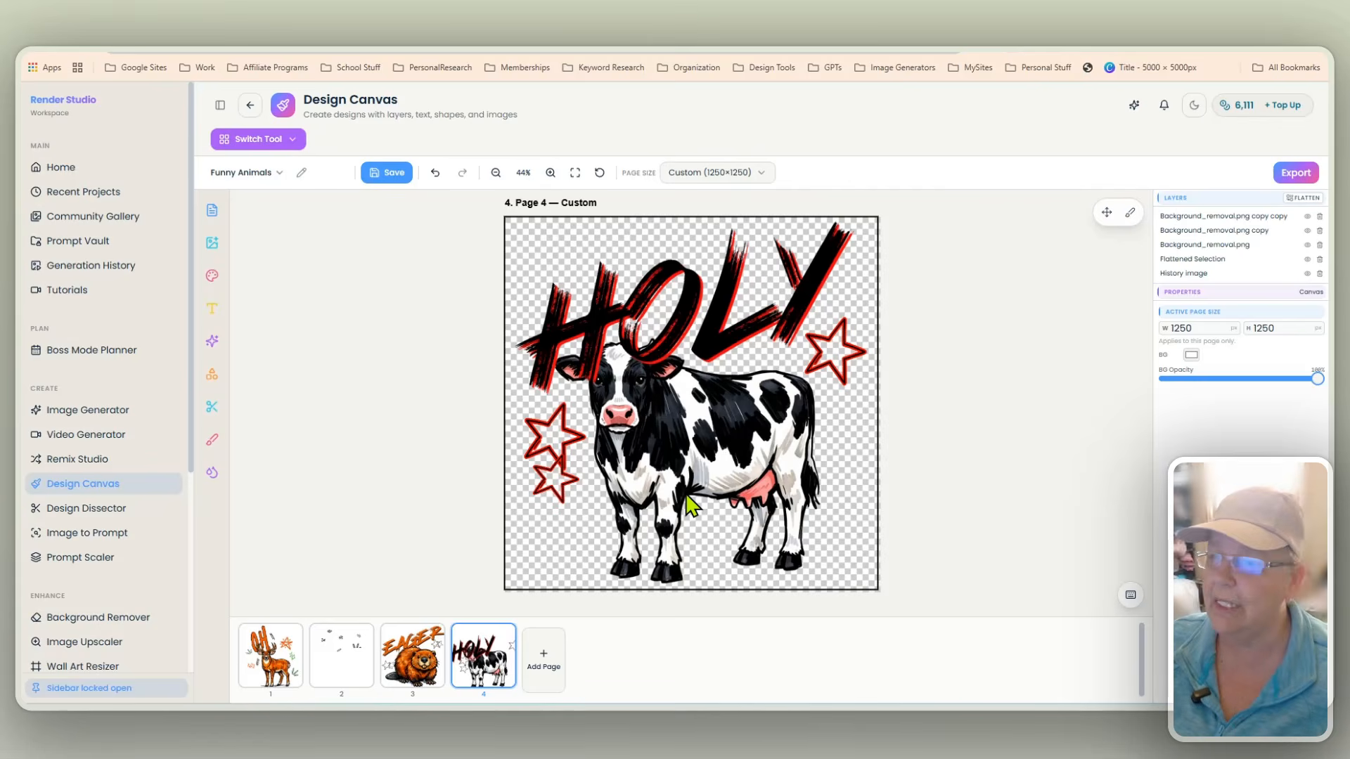
Switch to ChatGPT to read through the numbered list of animal phrases, and return to the Design Canvas
{"action": "left_click", "coordinate": [733, 52]}
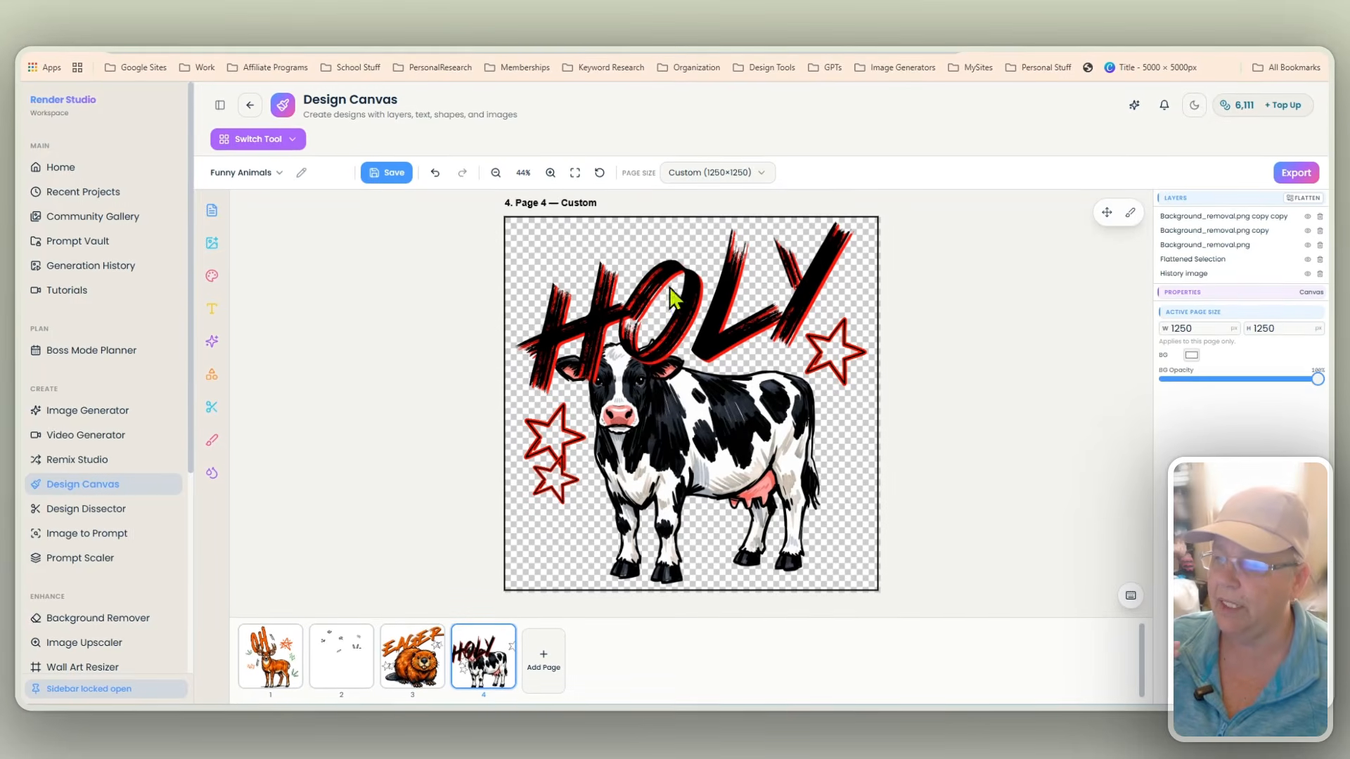
{"action": "left_click_drag", "start_coordinate": [707, 354], "coordinate": [705, 355]}
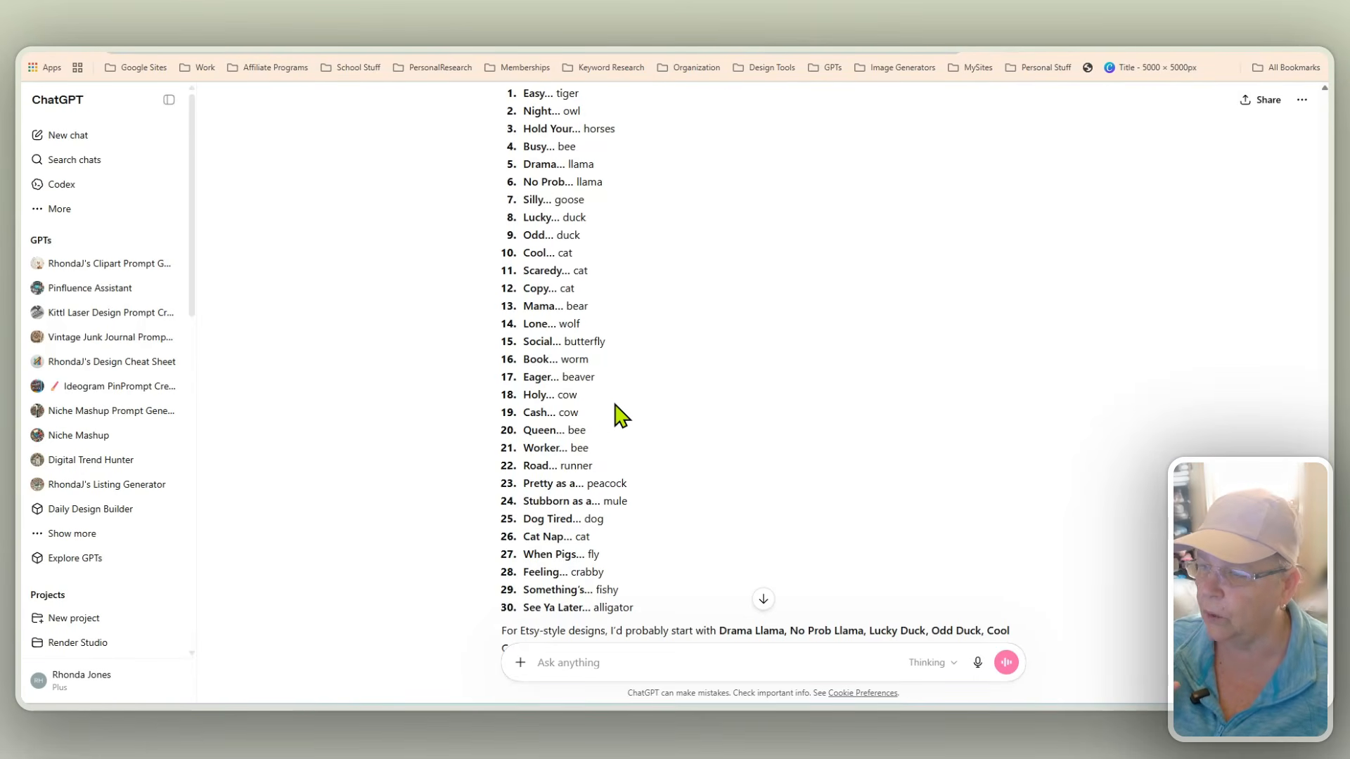
{"action": "scroll", "coordinate": [615, 414], "scroll_direction": "up", "scroll_amount": 2}
{"action": "scroll", "coordinate": [616, 413], "scroll_direction": "down", "scroll_amount": 3}
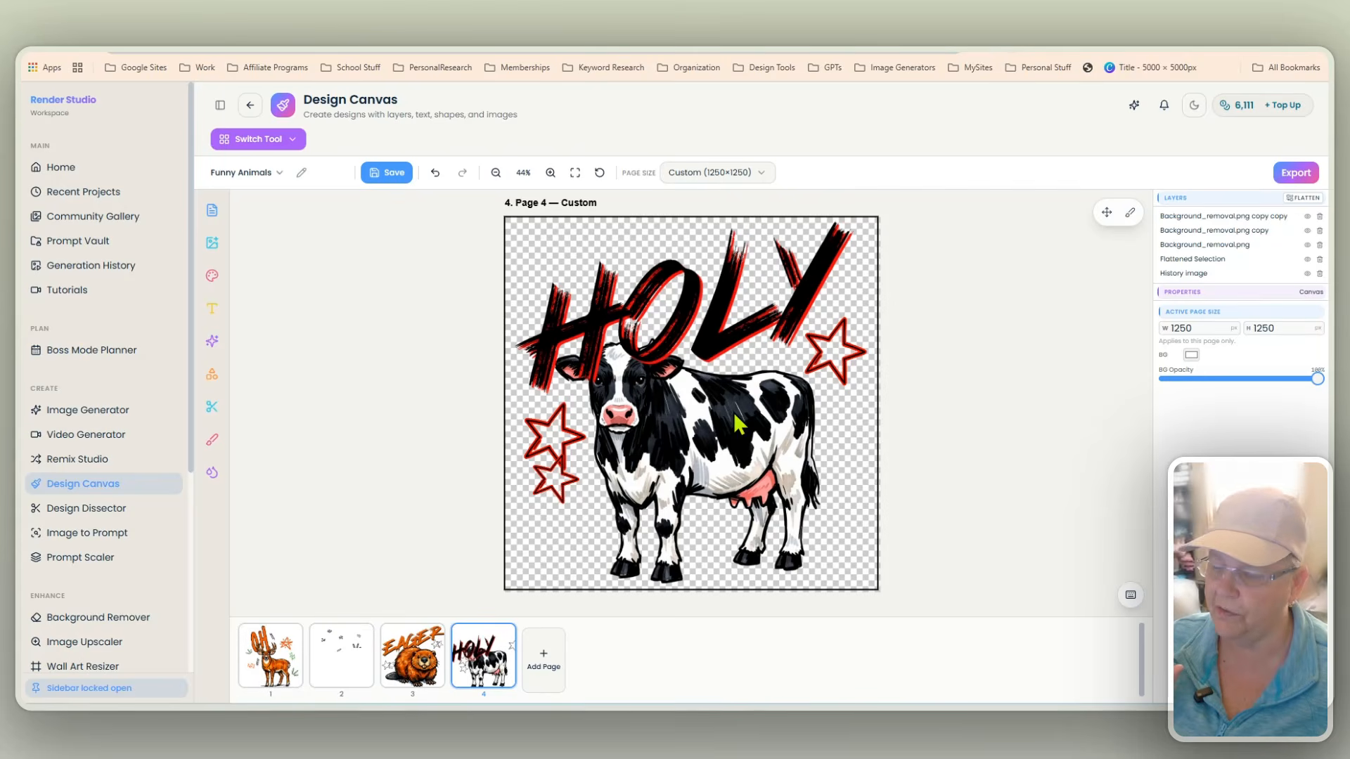
Compare the finished cow design with the EAGER beaver on Page 3 and the OH deer on Page 1
{"action": "left_click_drag", "start_coordinate": [724, 431], "coordinate": [727, 428]}
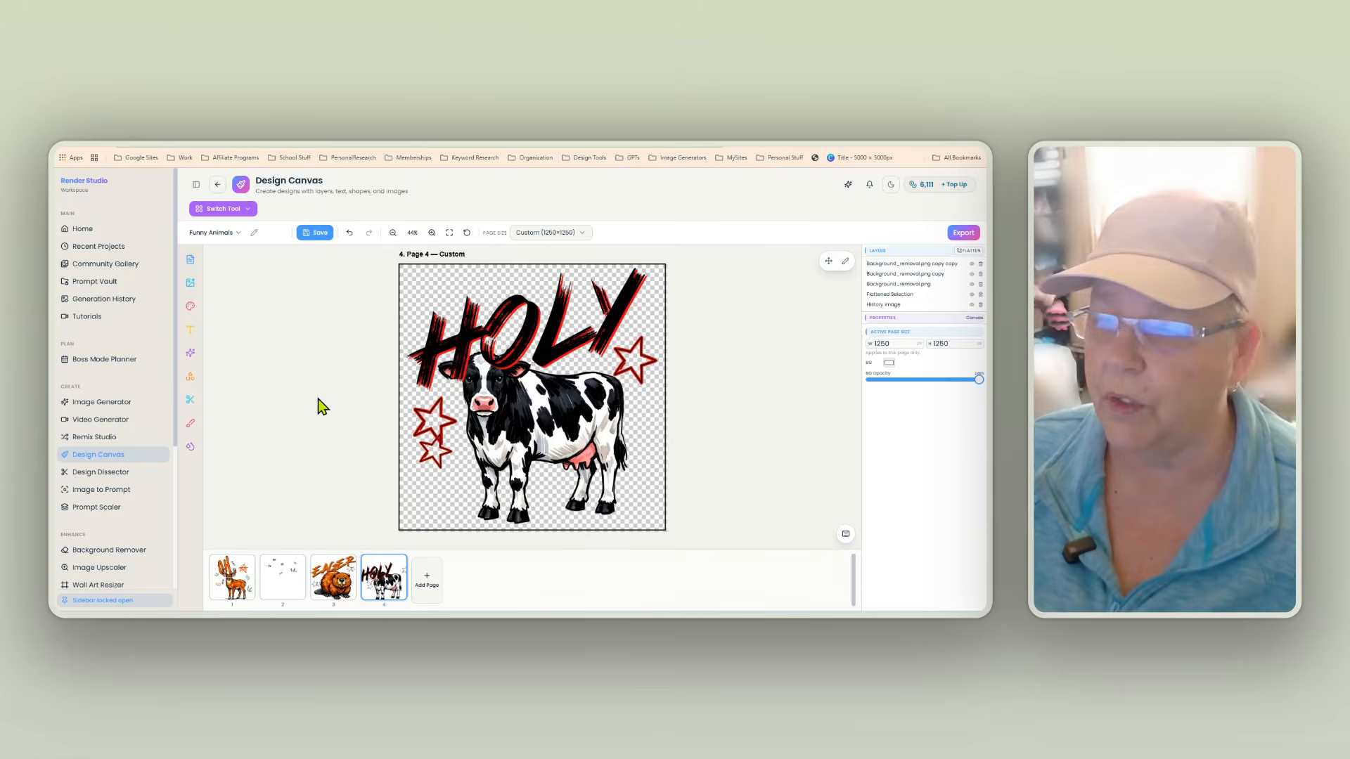
{"action": "left_click", "coordinate": [334, 576]}
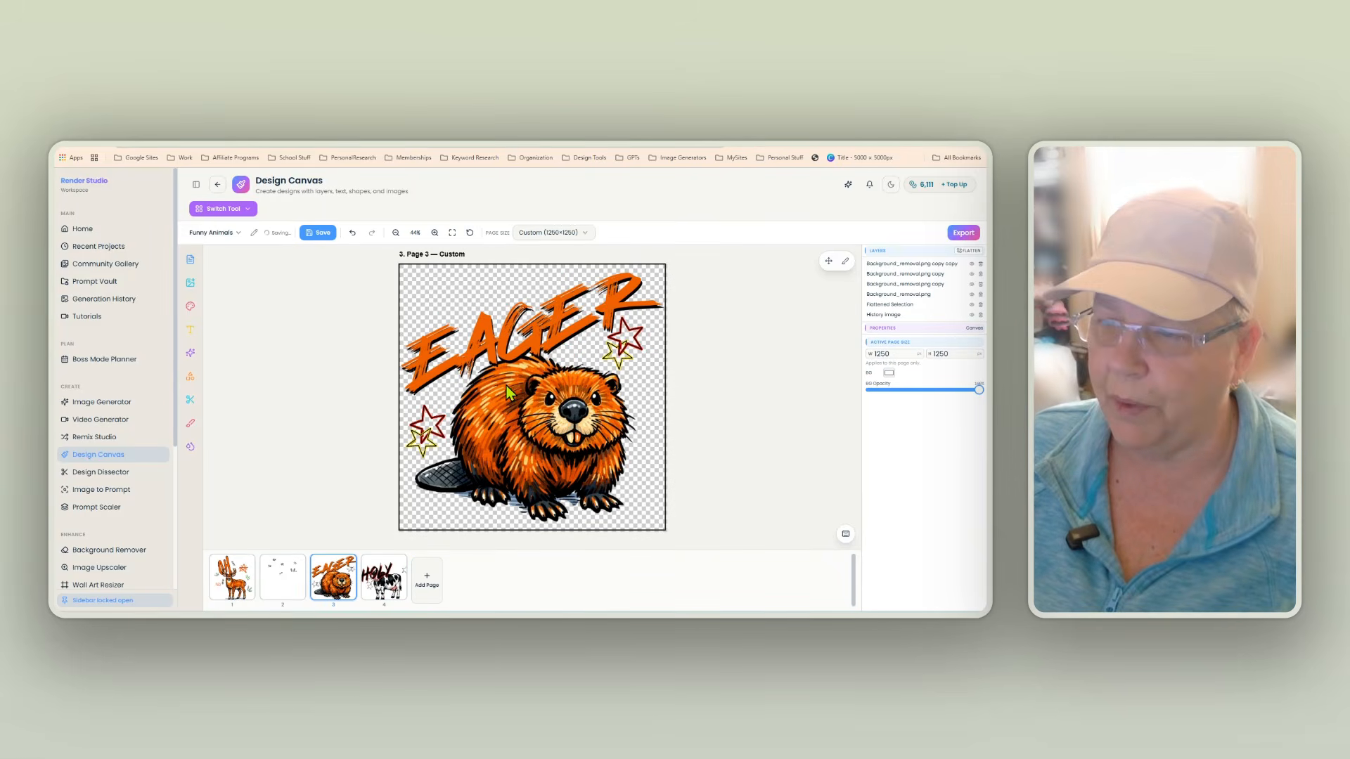
{"action": "left_click", "coordinate": [252, 566]}
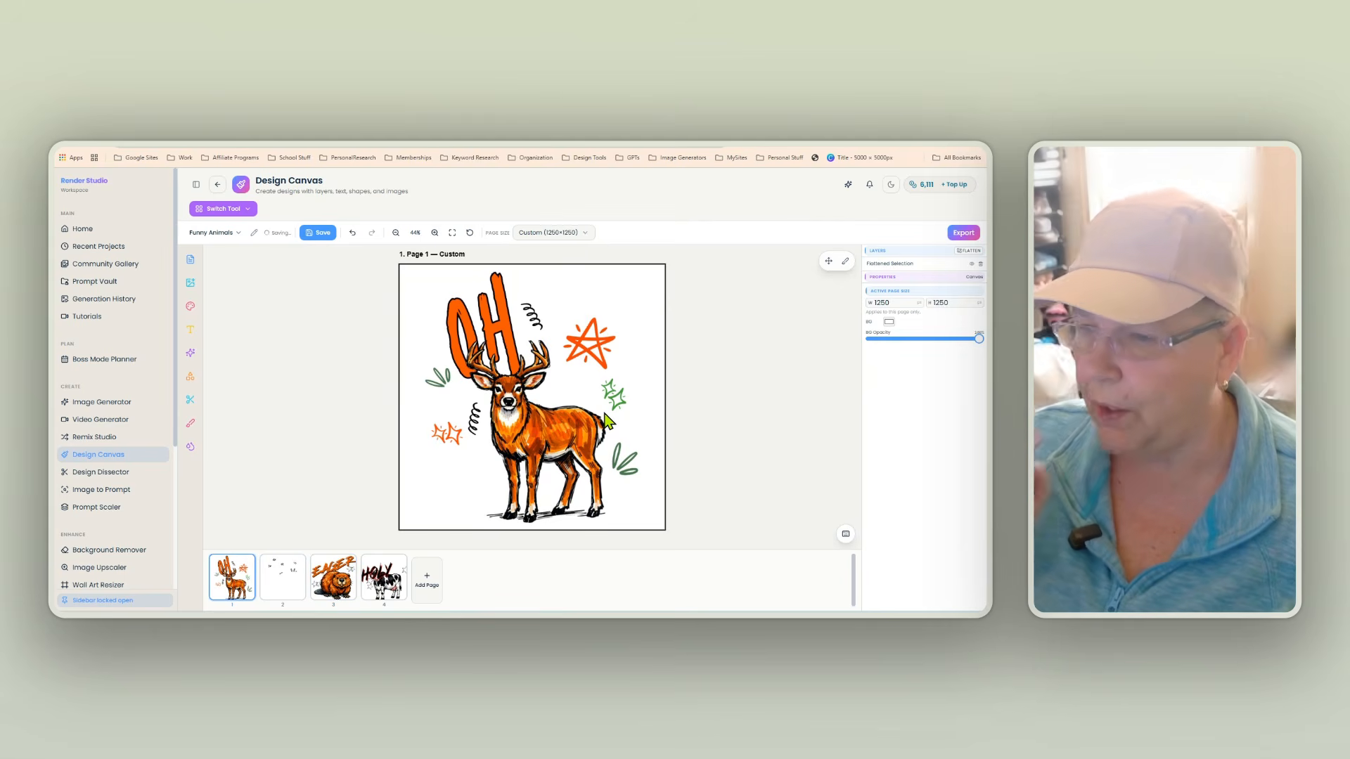